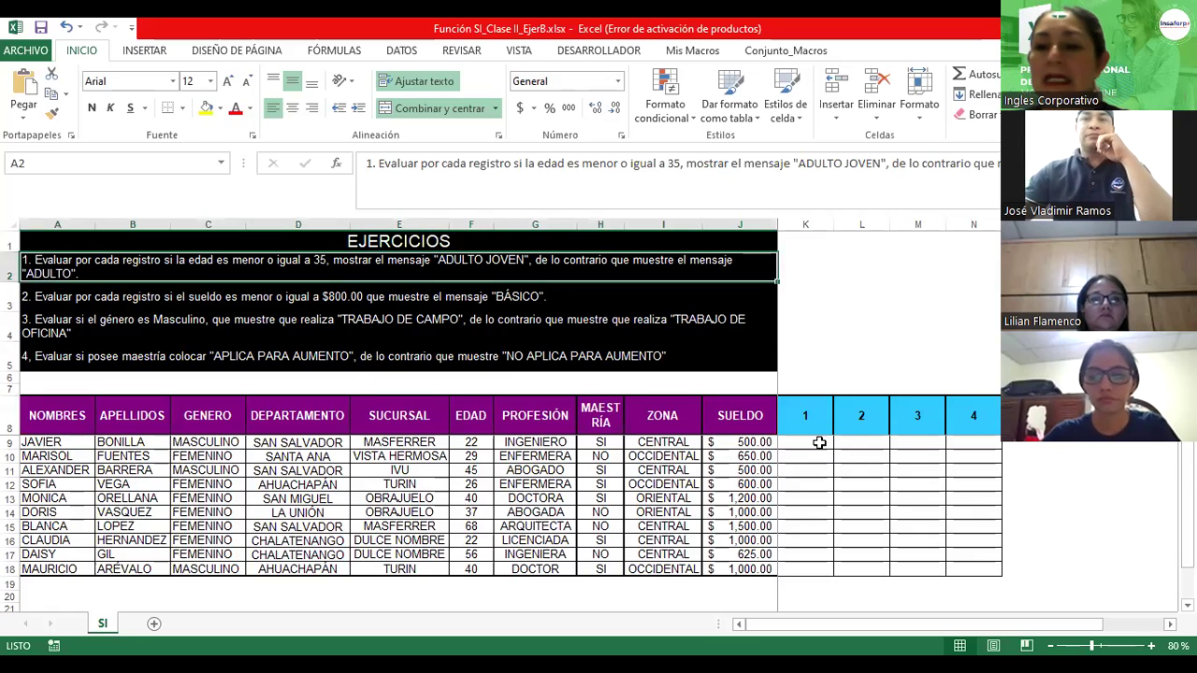
# - Enter =SI(F9<=35;"Adulto Joven";"Adulto") in K9, correcting a typo in Adulto
pyautogui.click(819, 442)
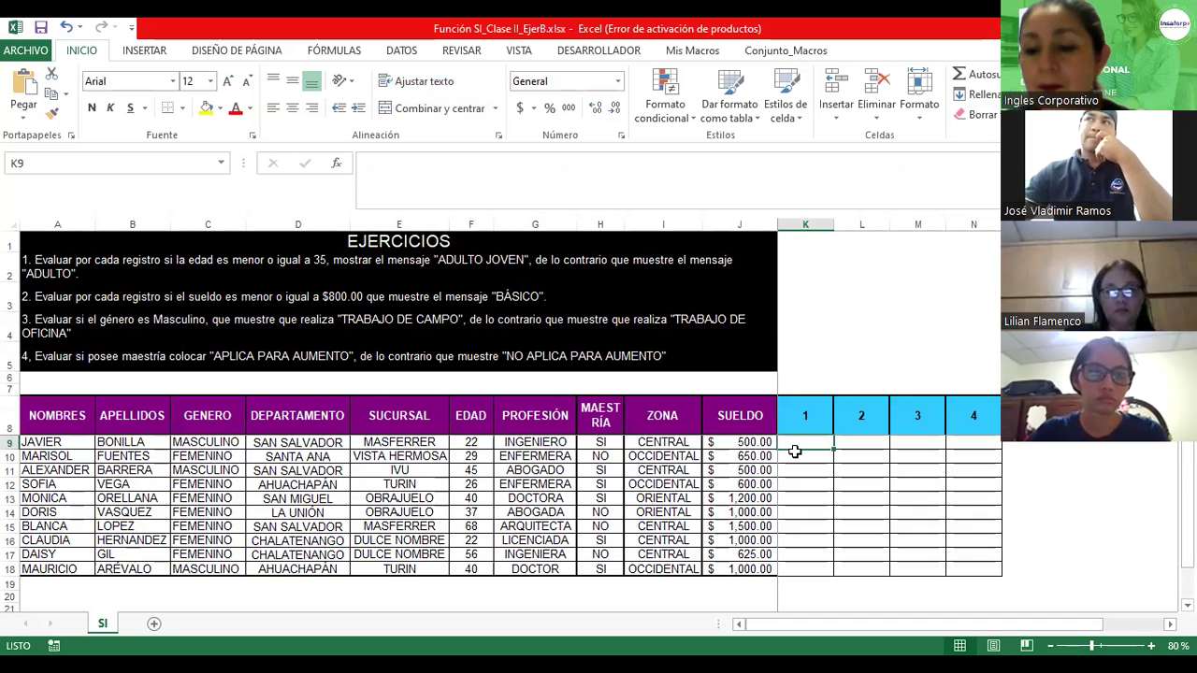
pyautogui.write('=s')
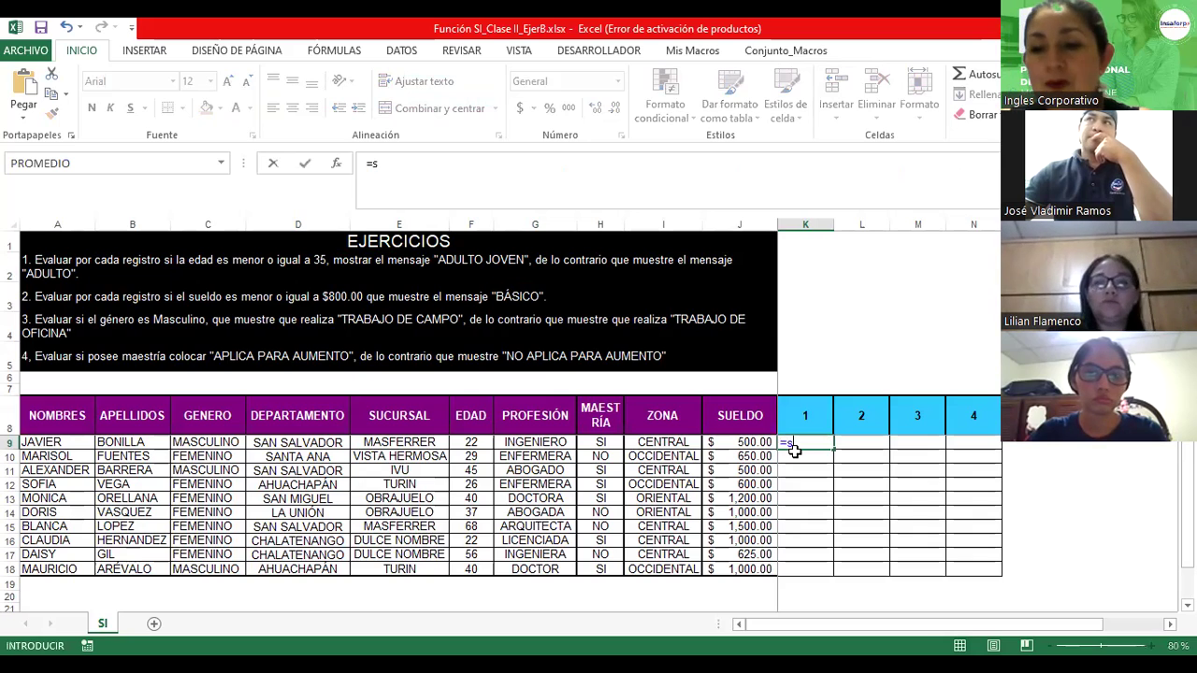
pyautogui.write('i(')
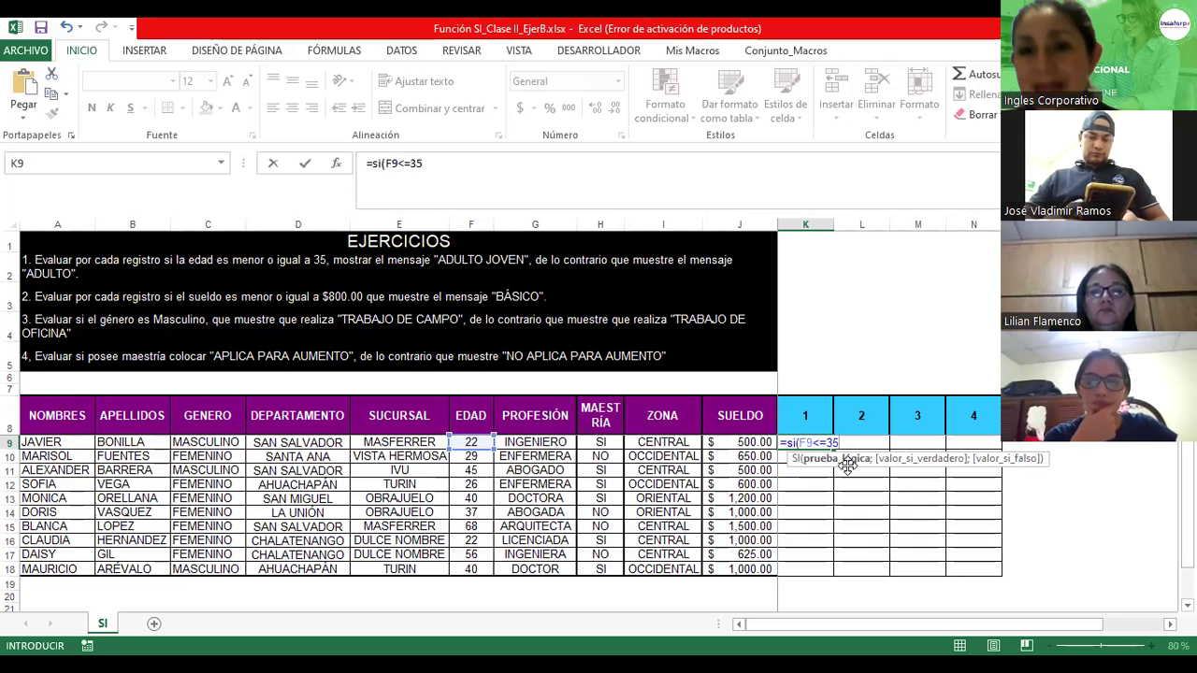
pyautogui.click(451, 177)
pyautogui.write(';')
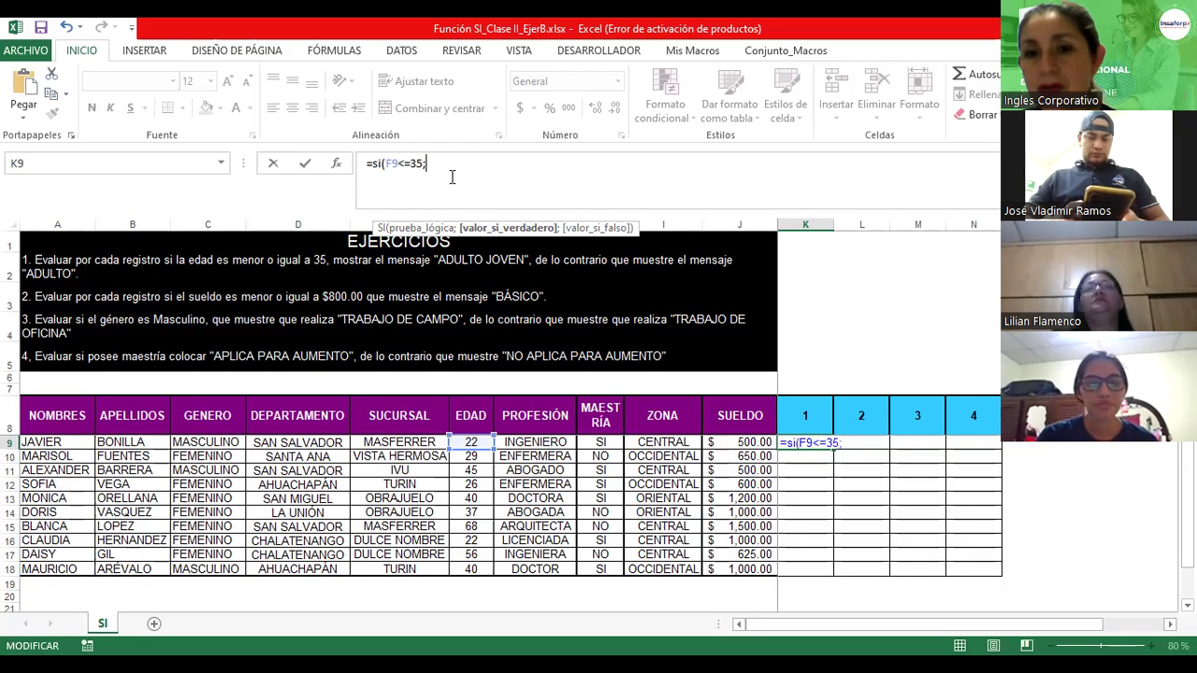
pyautogui.write('"')
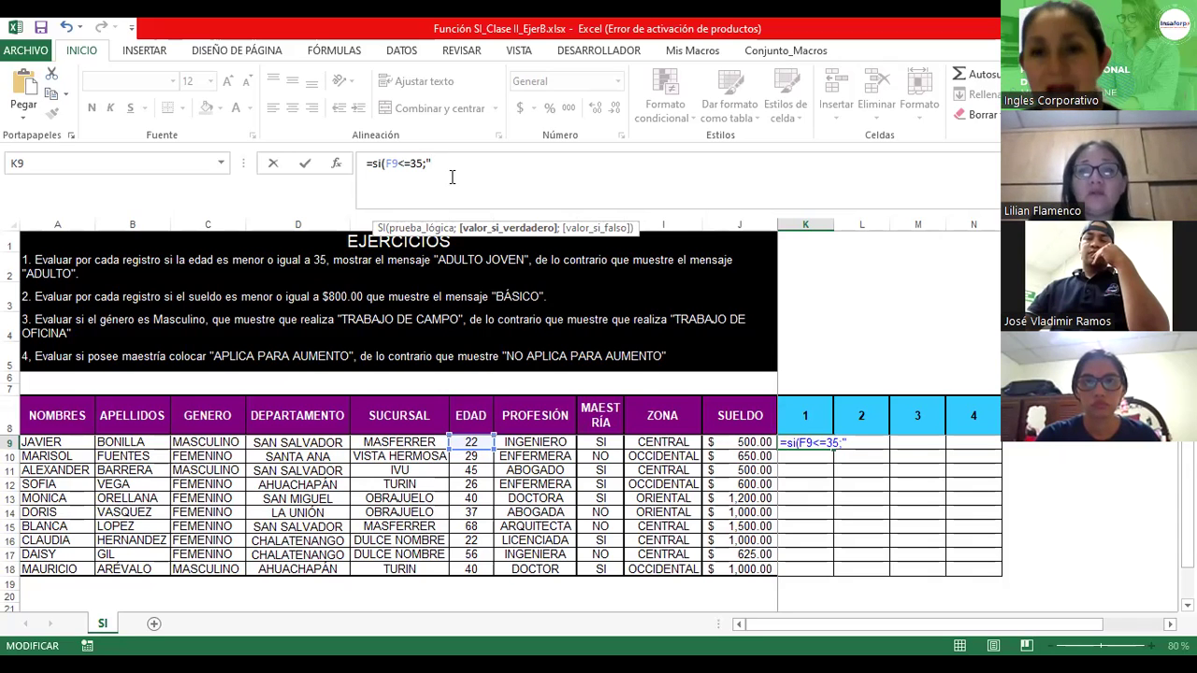
pyautogui.write('Adulto Joven"')
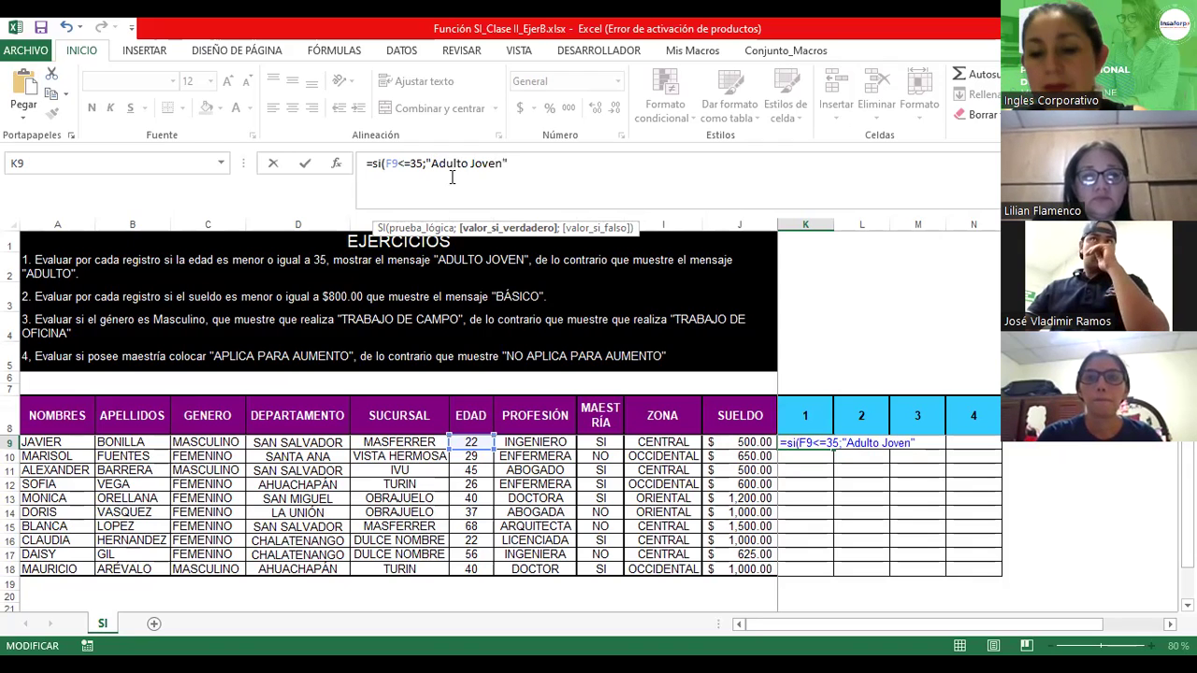
pyautogui.write(';')
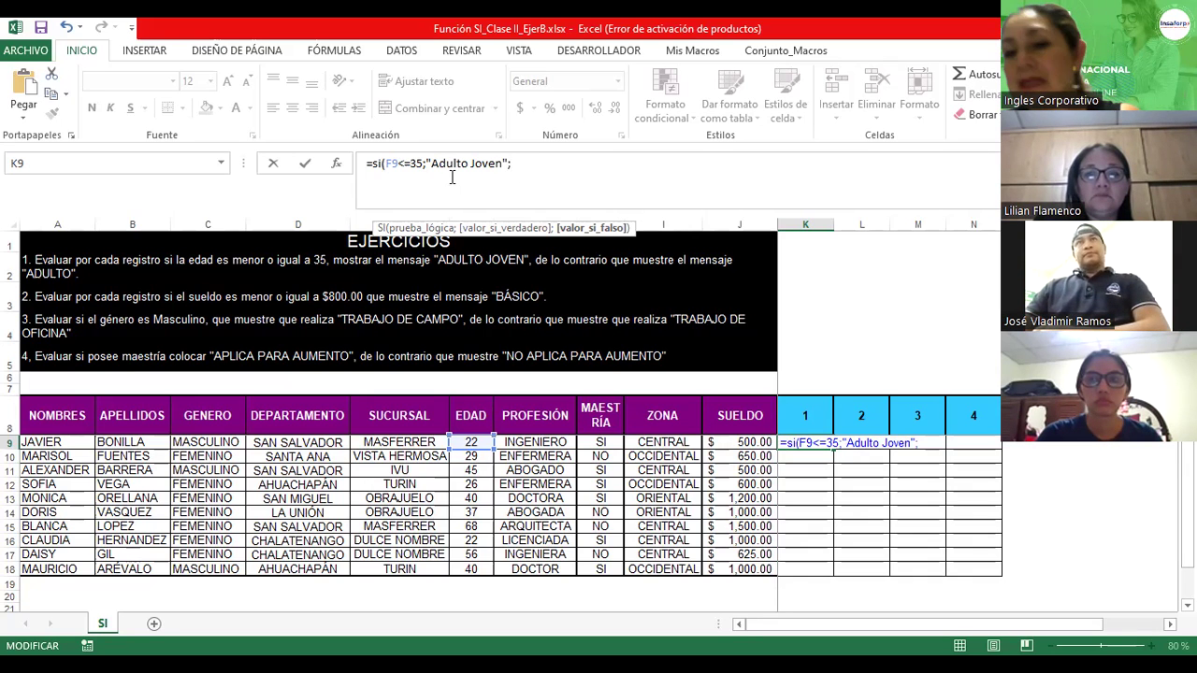
pyautogui.write('"Adulto"')
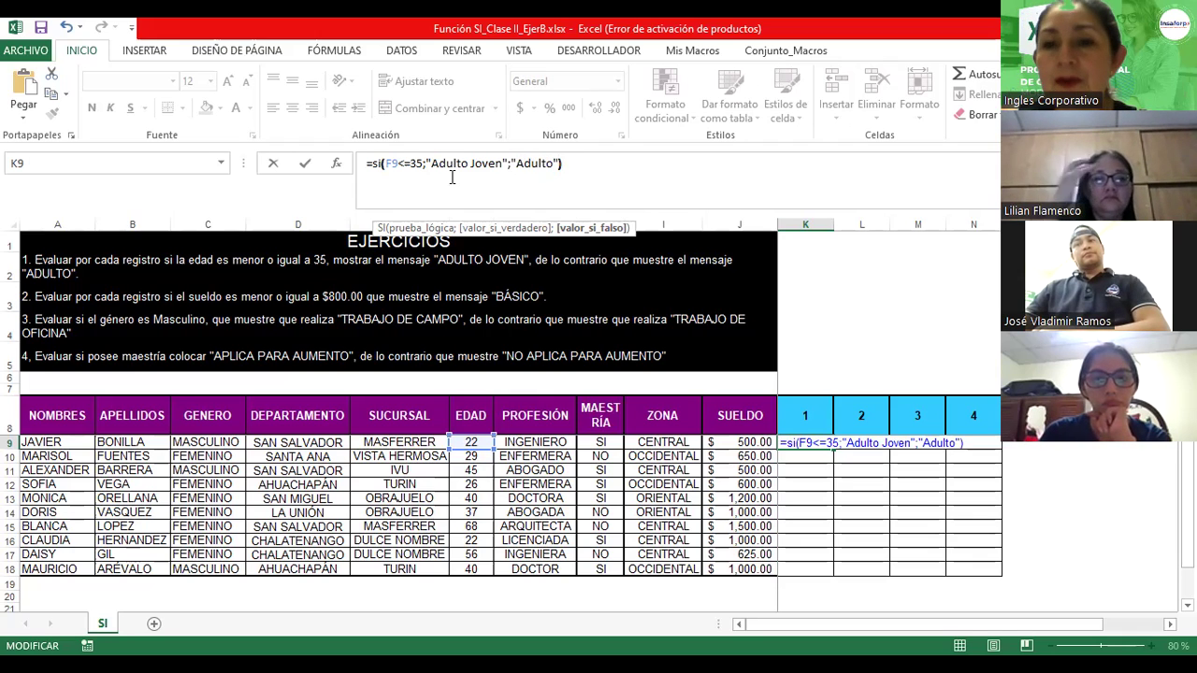
pyautogui.write(')')
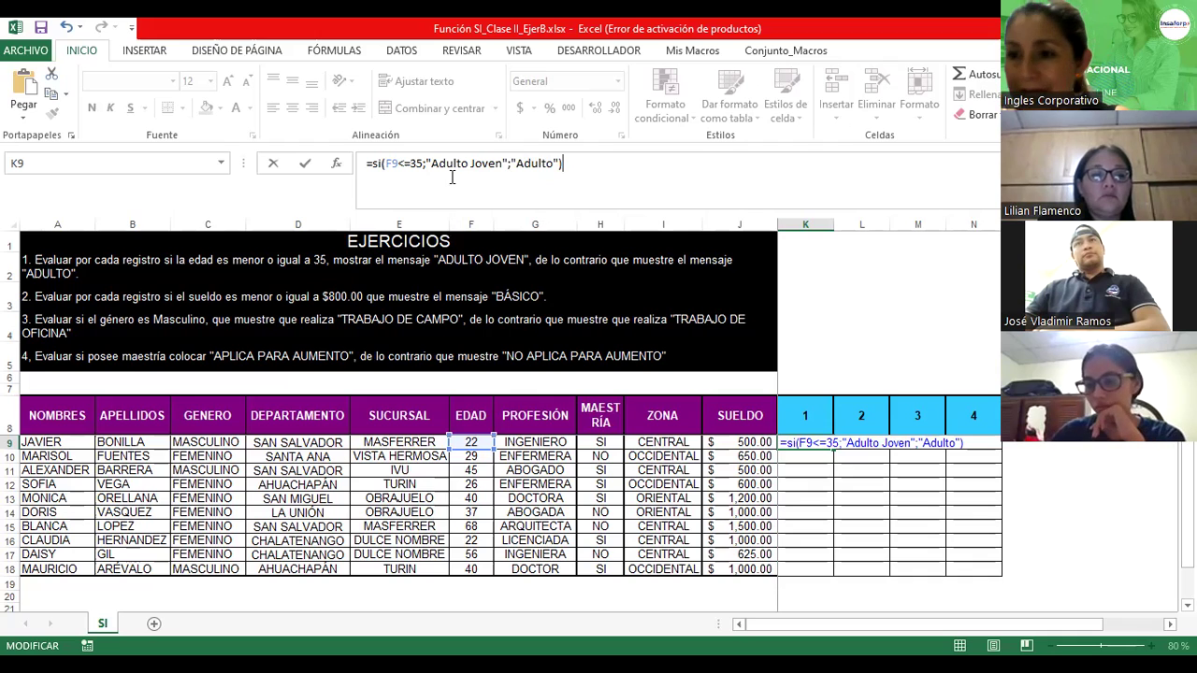
pyautogui.press('Return')
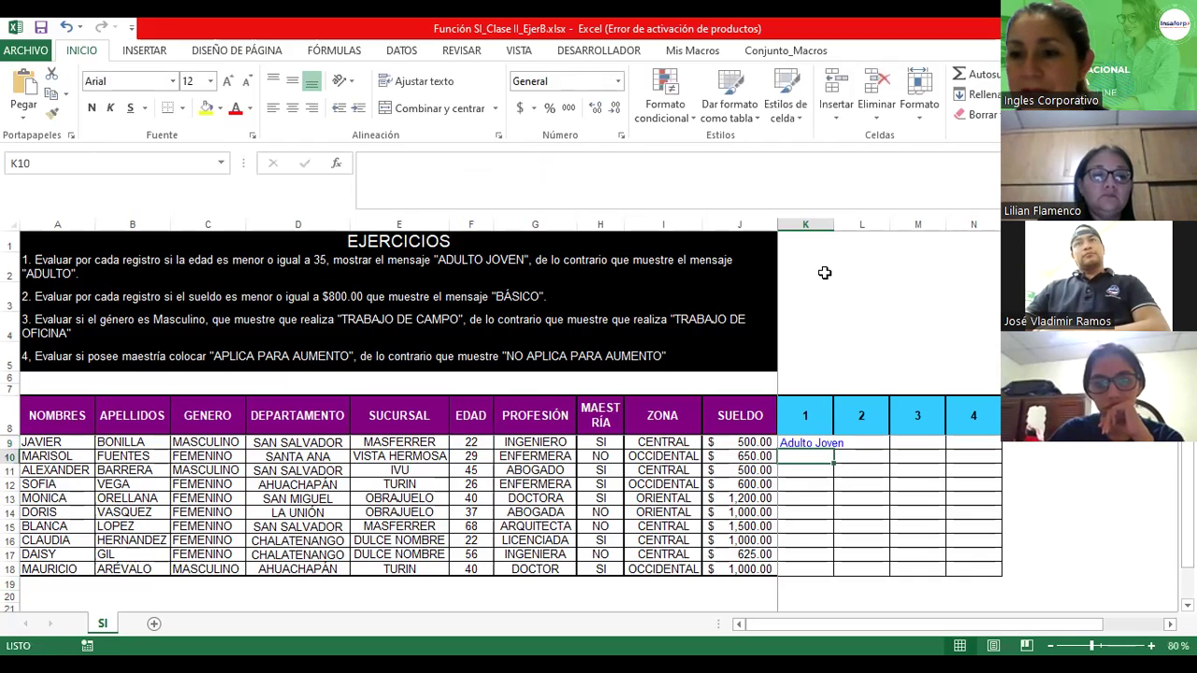
# - Fill the K9 age formula down to K17 and autofit column K to fit Adulto Joven
pyautogui.moveTo(834, 223); pyautogui.dragTo(834, 223)
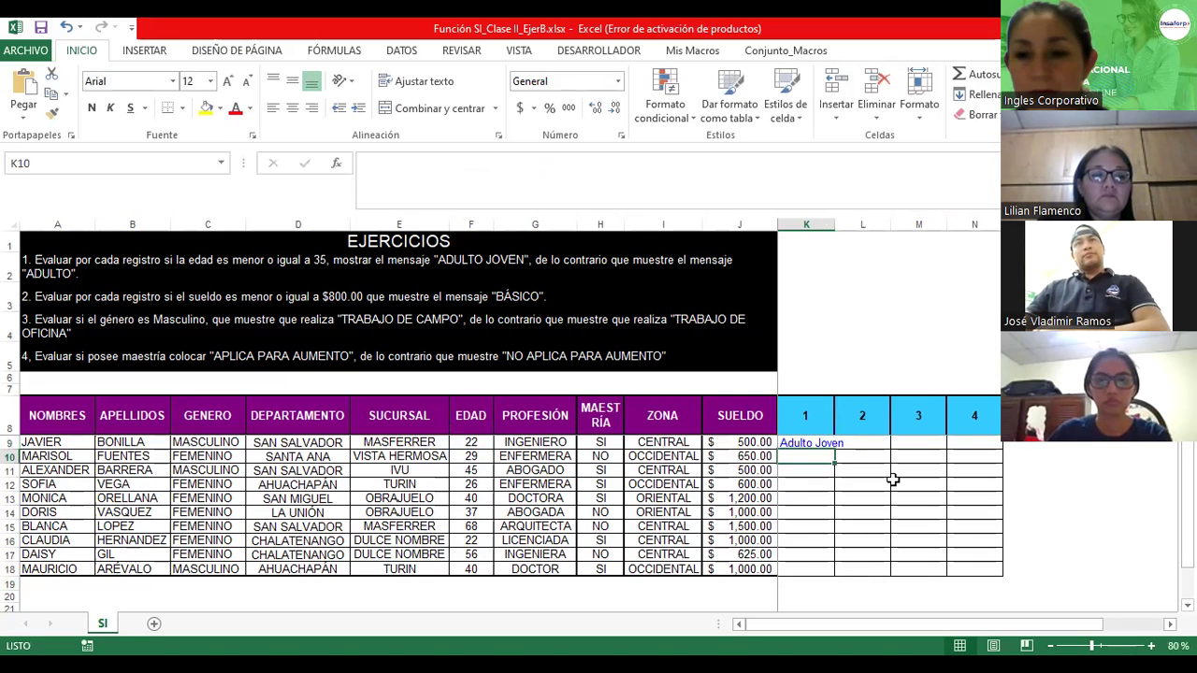
pyautogui.click(810, 441)
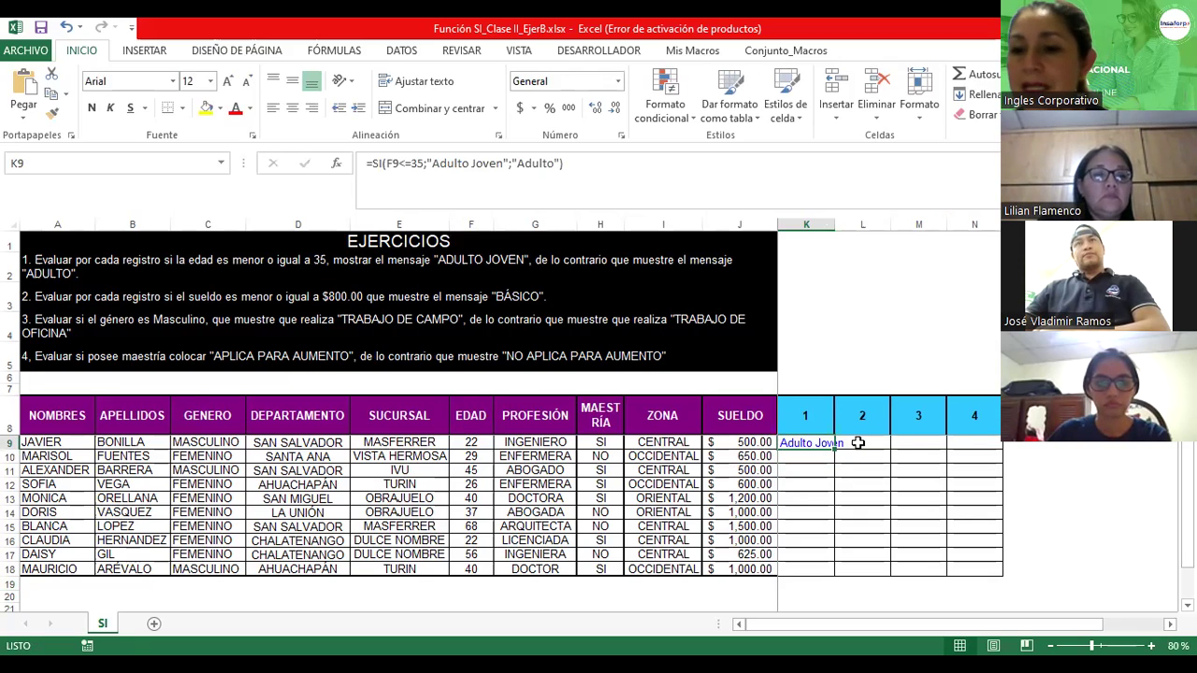
pyautogui.moveTo(833, 450); pyautogui.dragTo(829, 517)
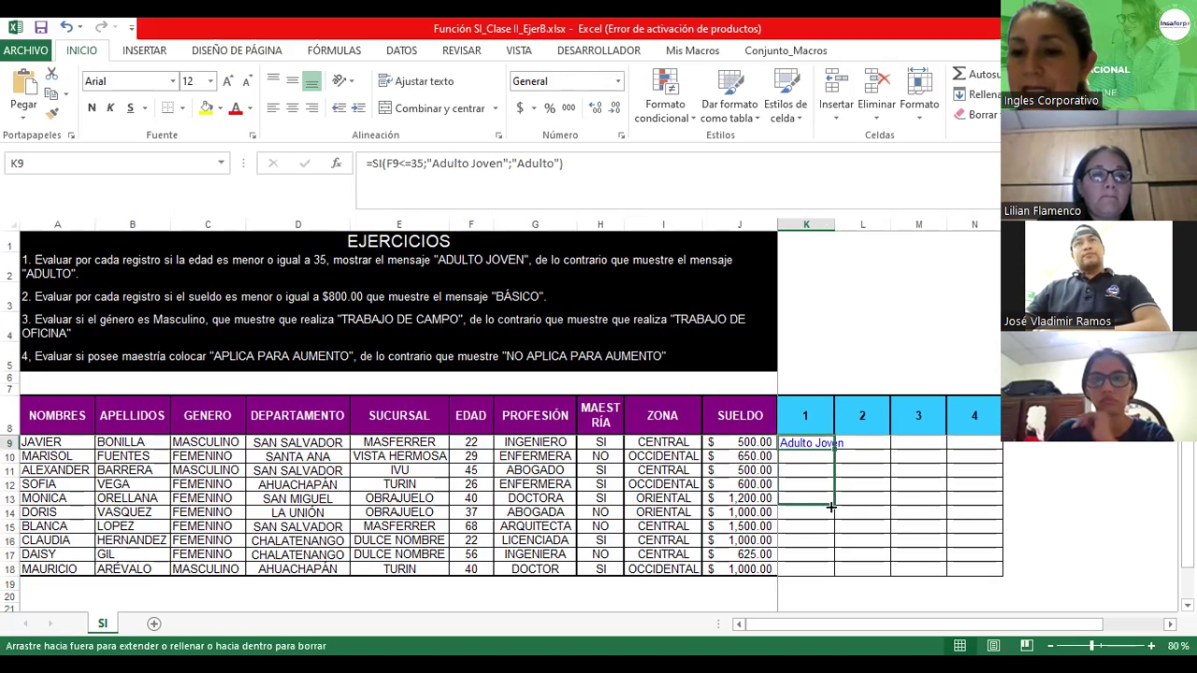
pyautogui.moveTo(829, 518); pyautogui.dragTo(831, 533)
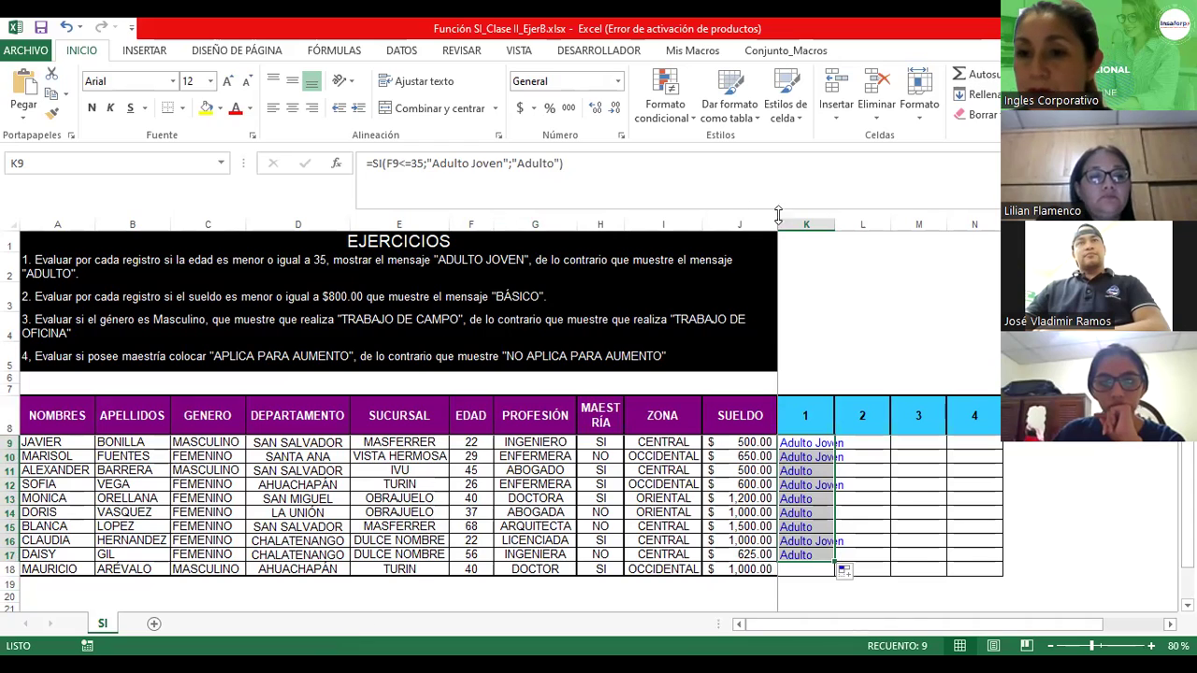
pyautogui.doubleClick(835, 224)
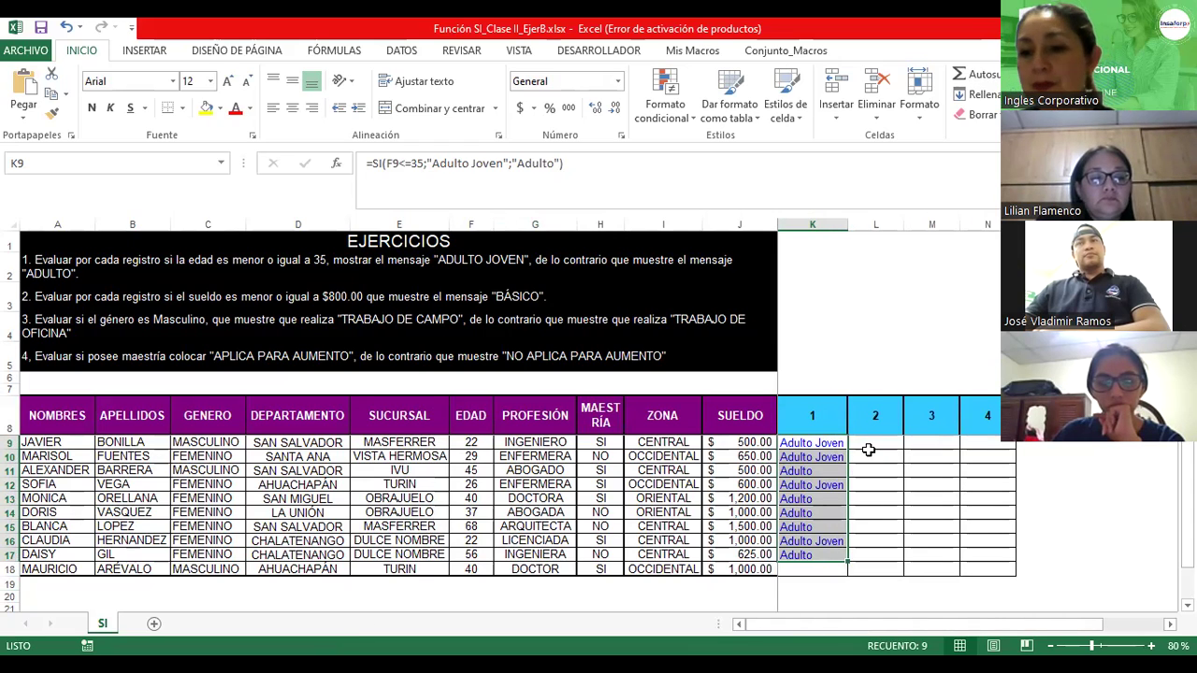
pyautogui.click(869, 449)
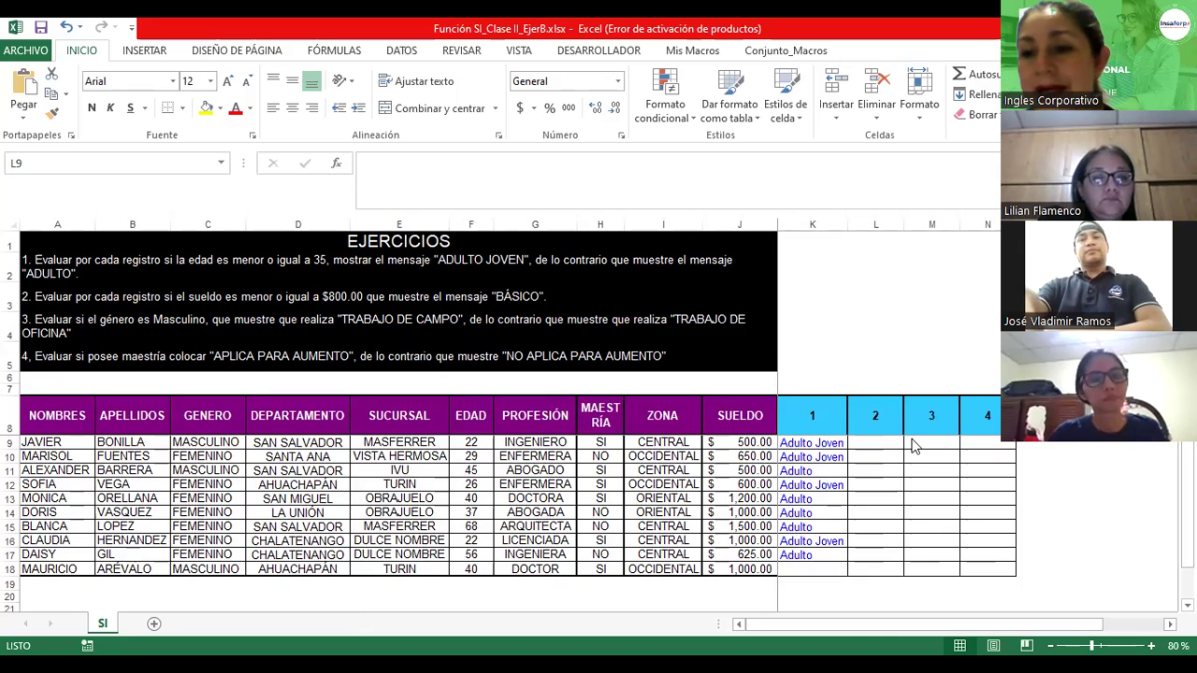
# - Start the L9 salary test =si(J9<=800 and dismiss Excel's incomplete-formula warning
pyautogui.click(874, 446)
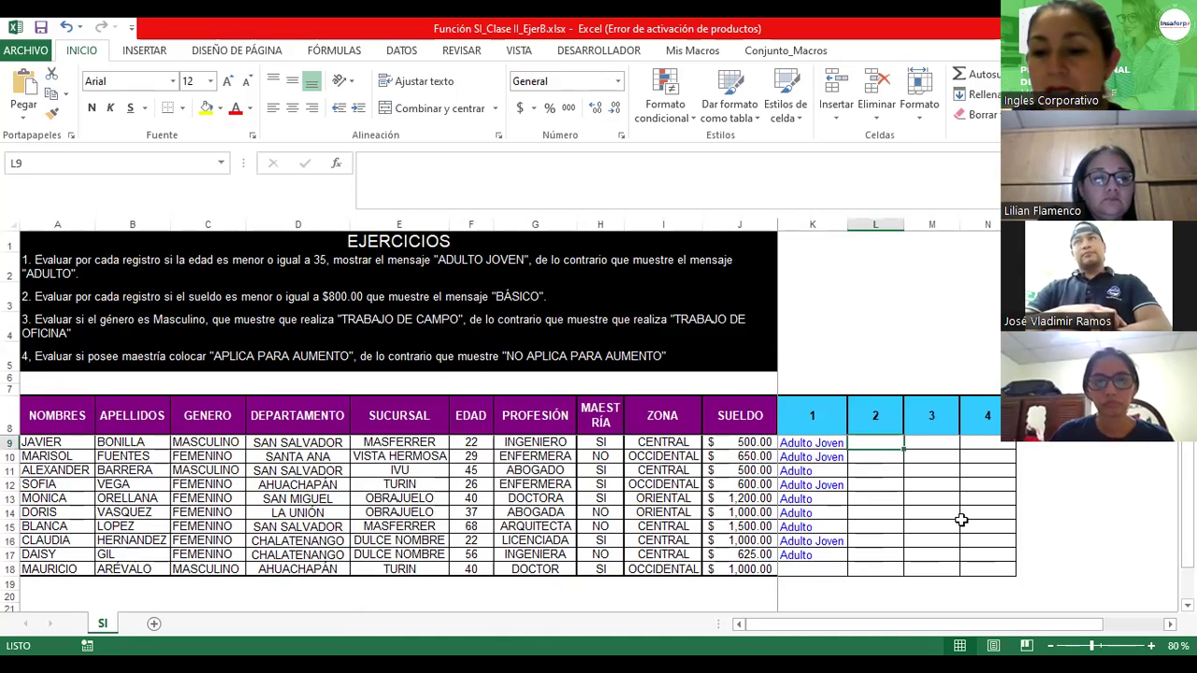
pyautogui.write('=')
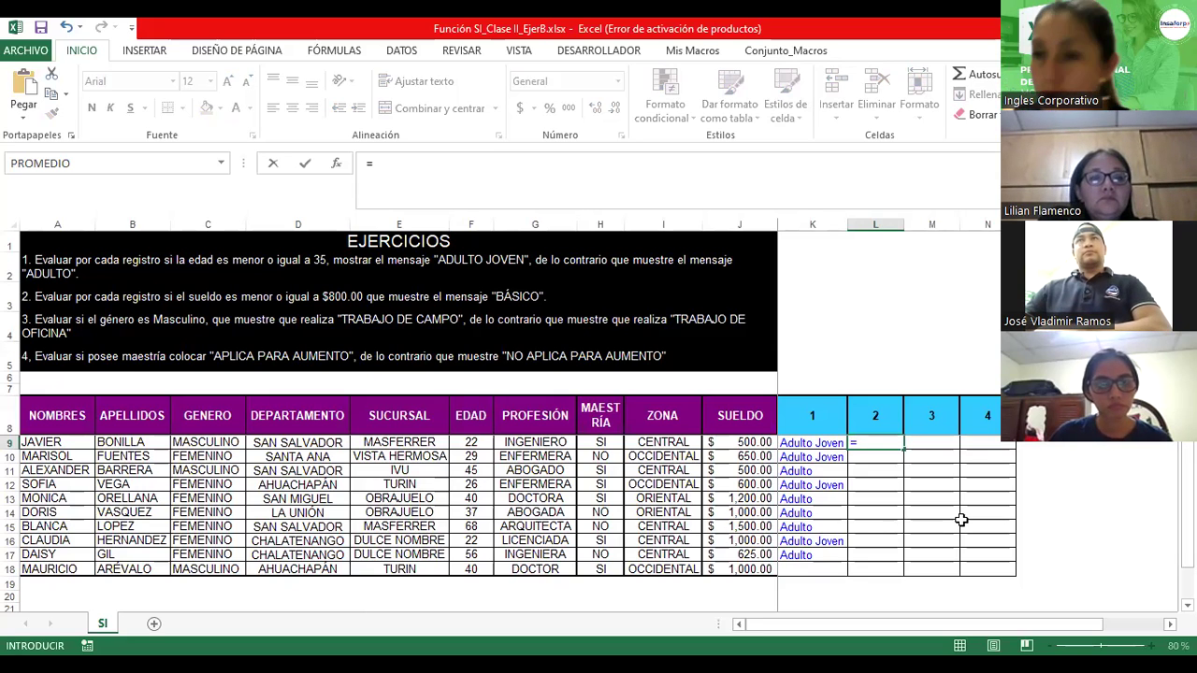
pyautogui.write('si(')
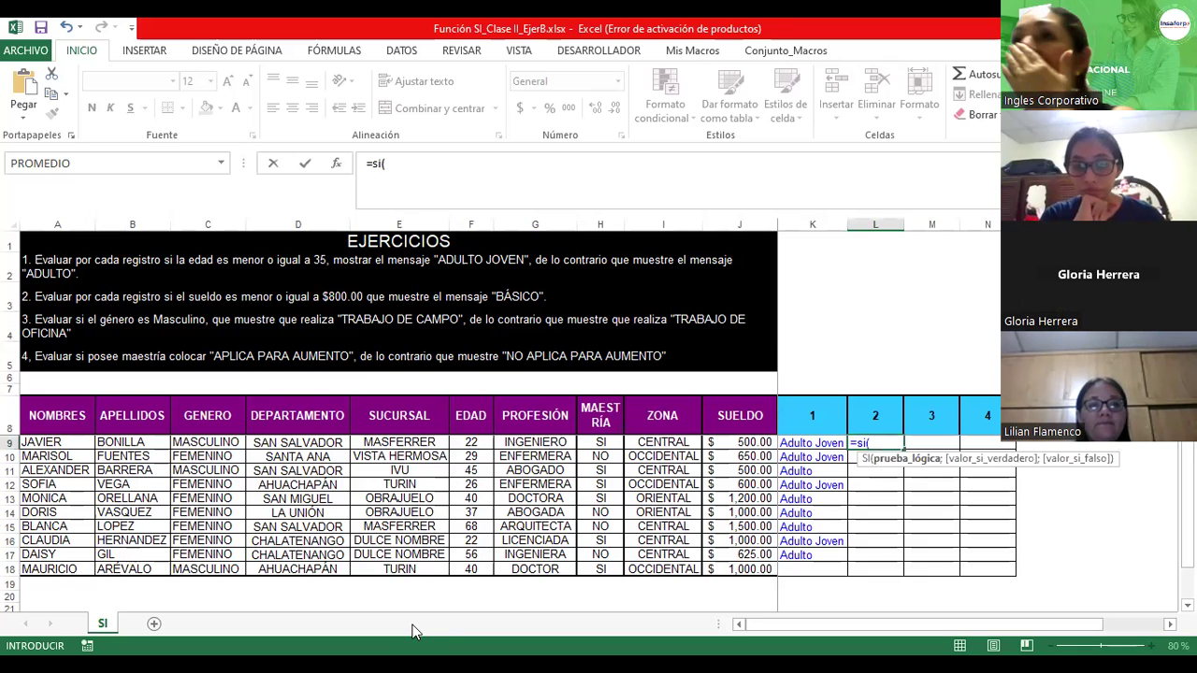
pyautogui.click(875, 444)
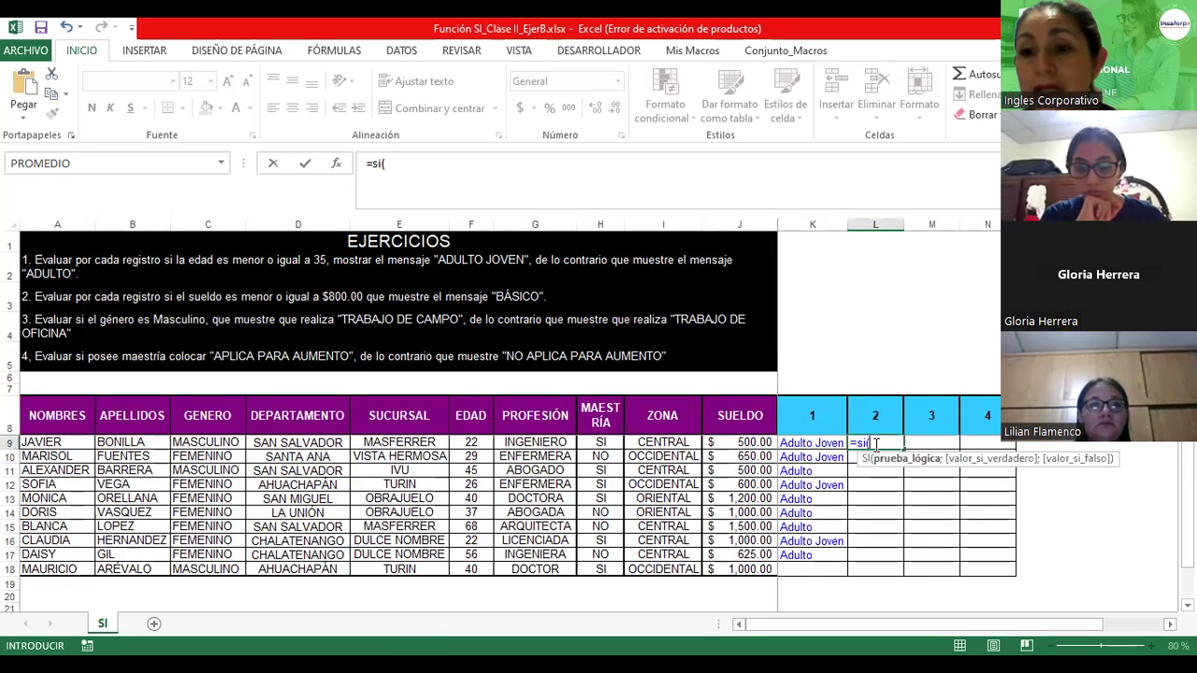
pyautogui.click(742, 453)
pyautogui.press('Up')
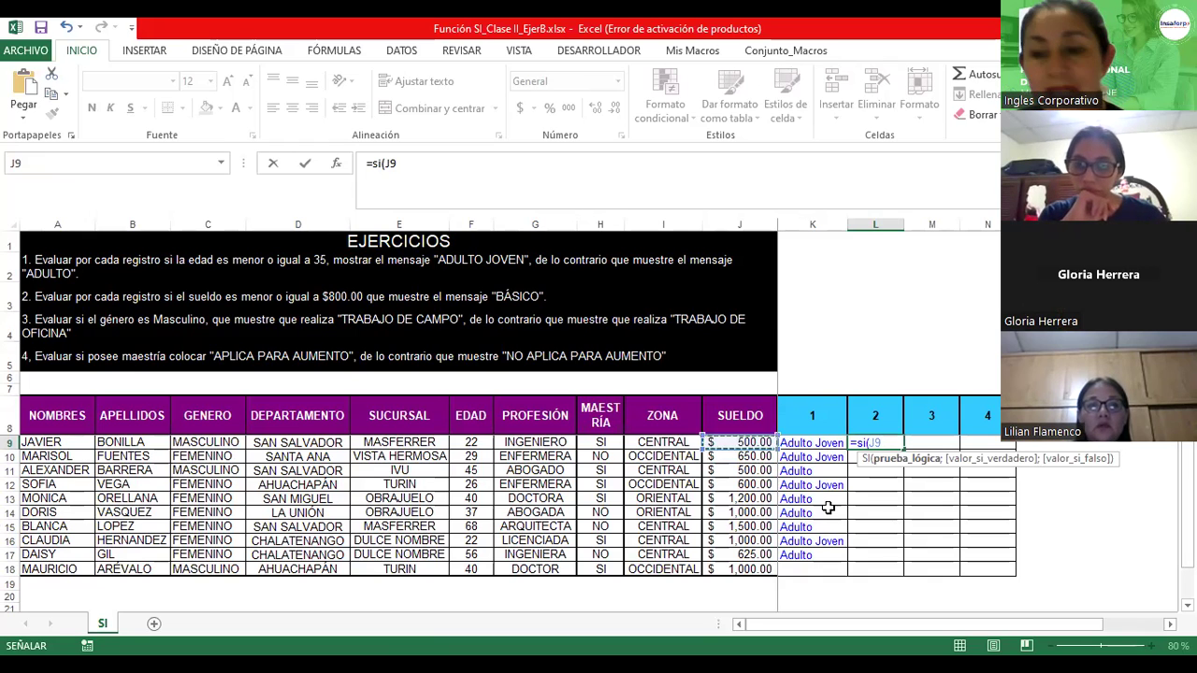
pyautogui.write('<=')
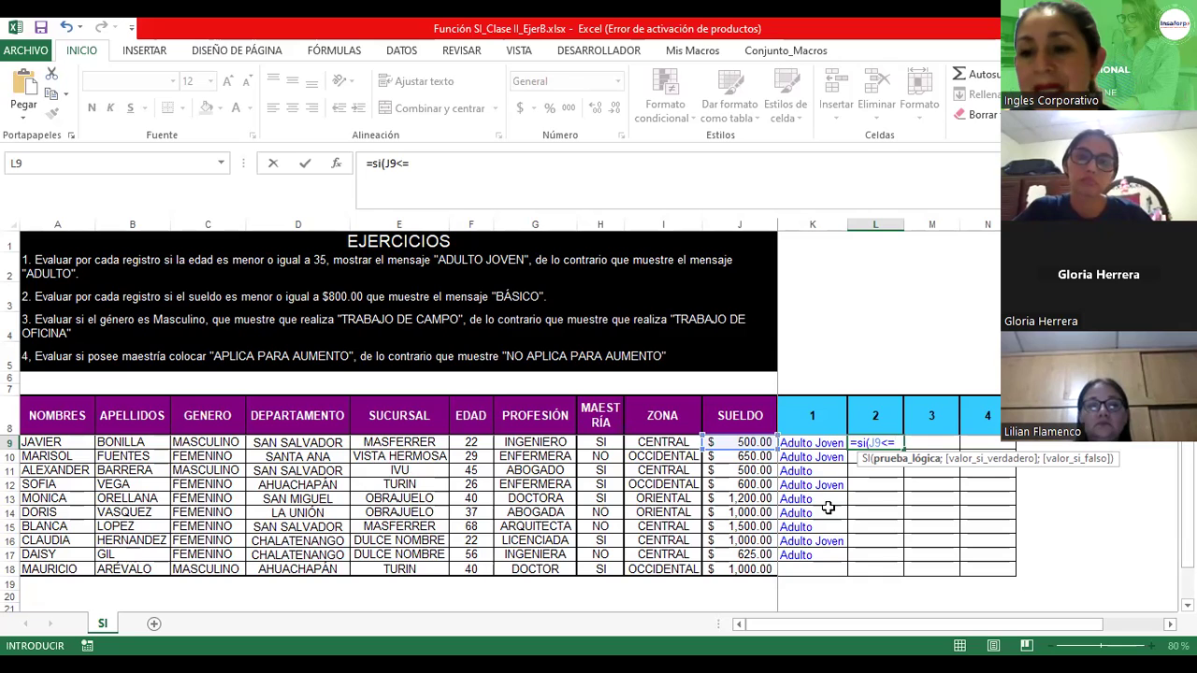
pyautogui.write('8')
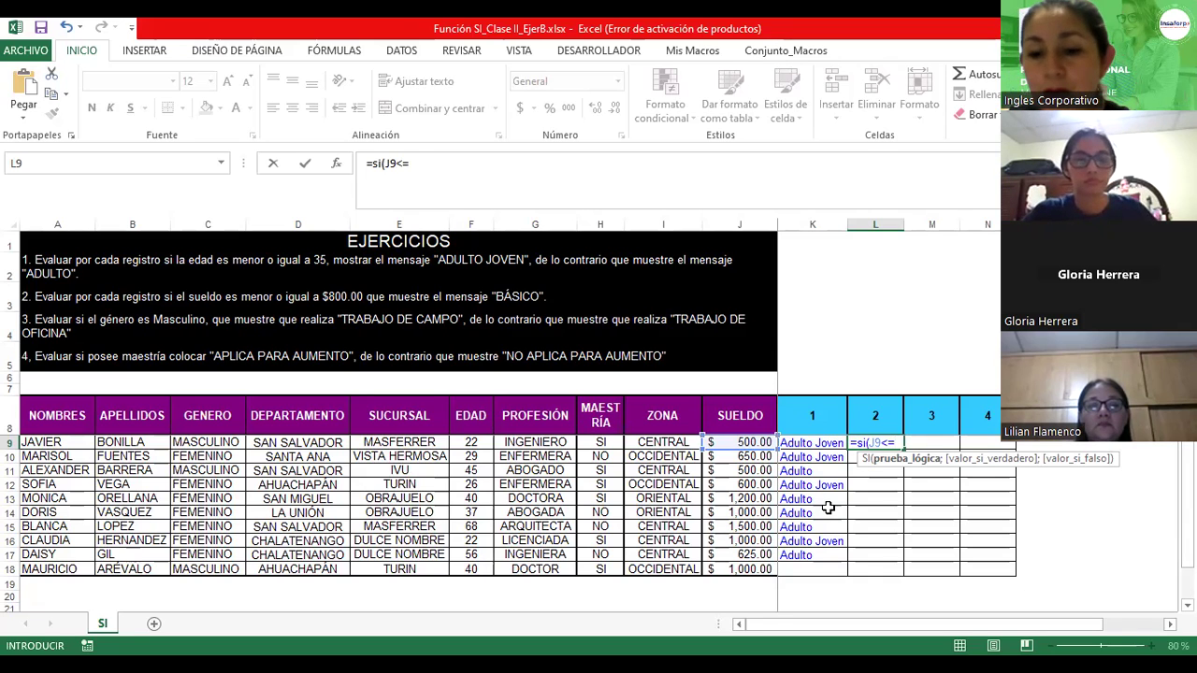
pyautogui.write('00')
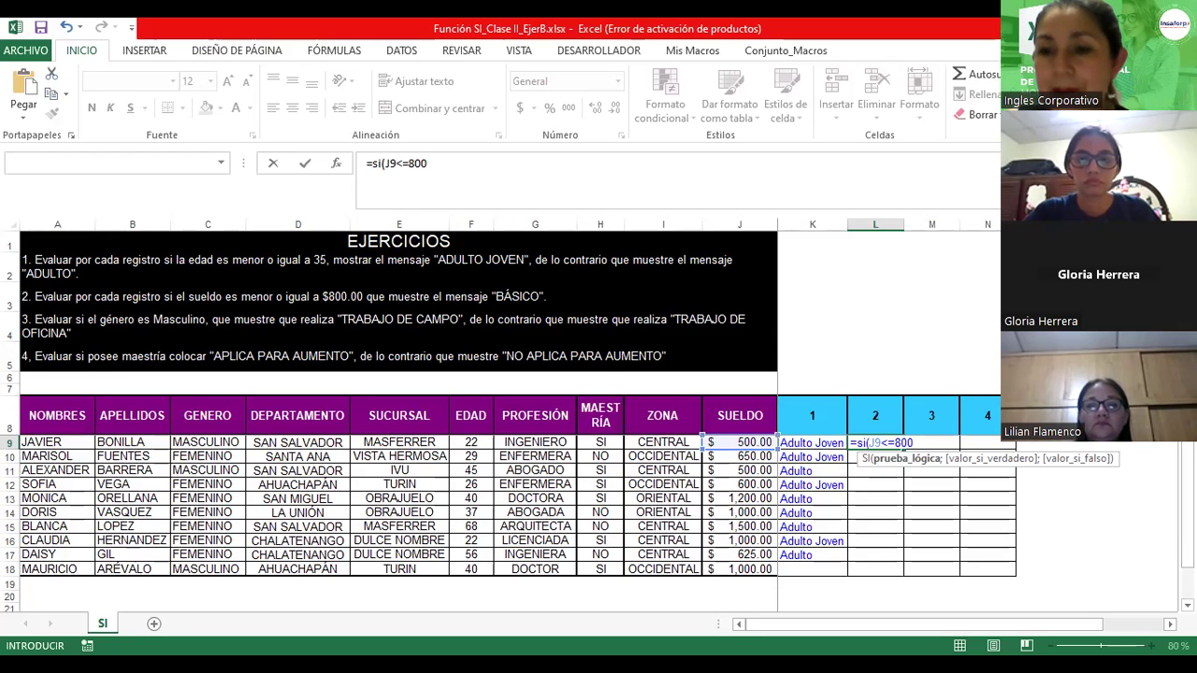
pyautogui.press('Return')
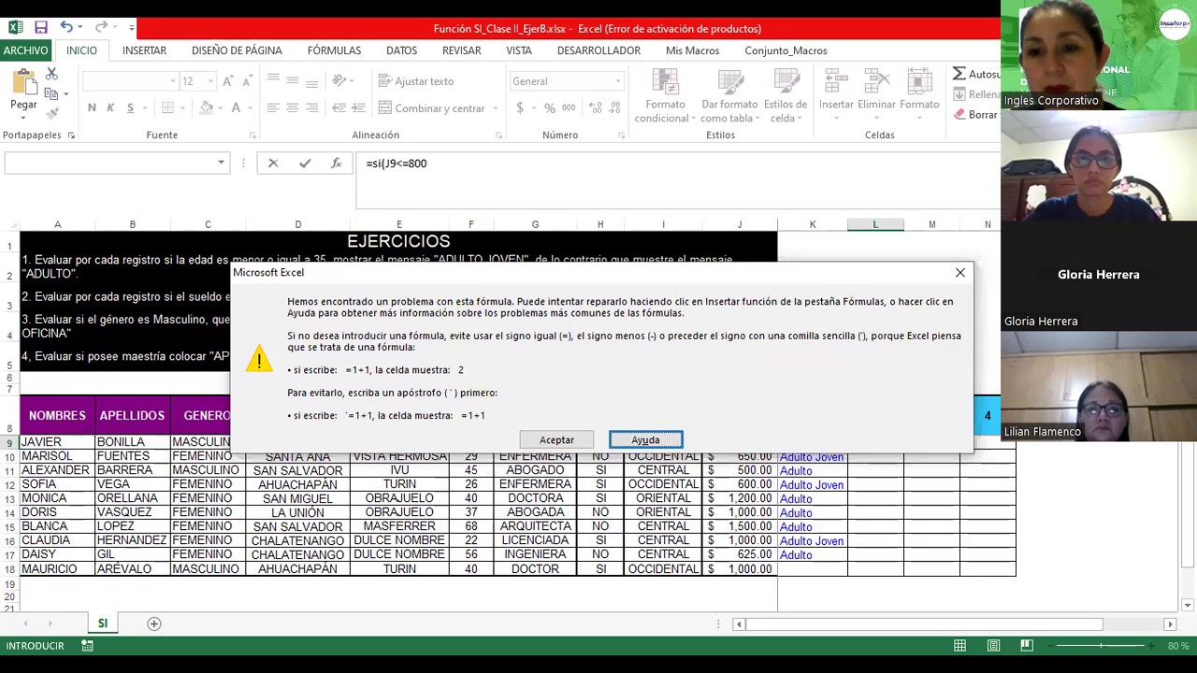
pyautogui.press('Escape')
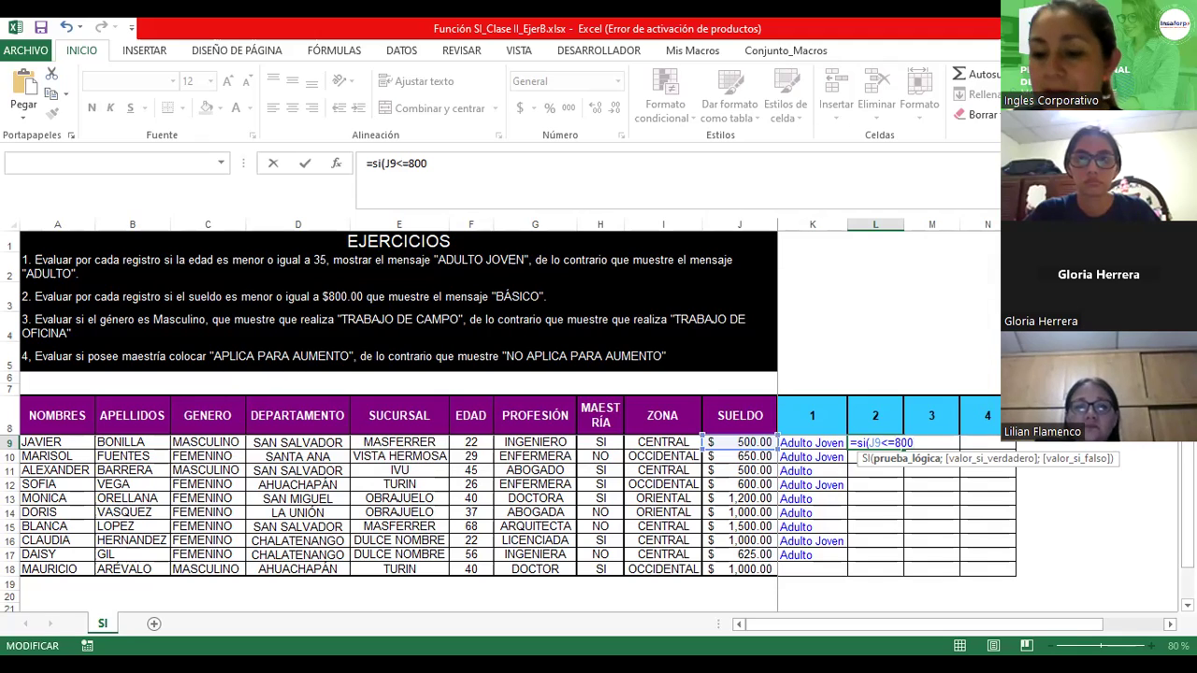
# - Append ;"Basico";" " to the L9 formula so salaries of 800 or less return Basico
pyautogui.write(';')
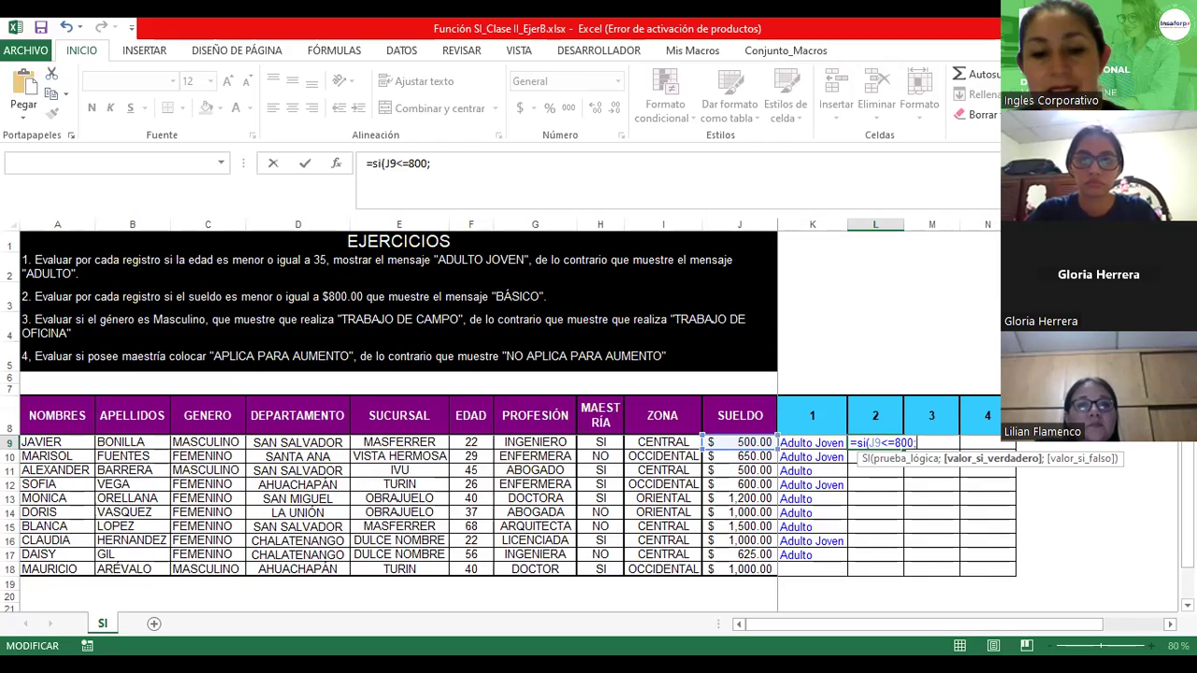
pyautogui.write('"Basico"')
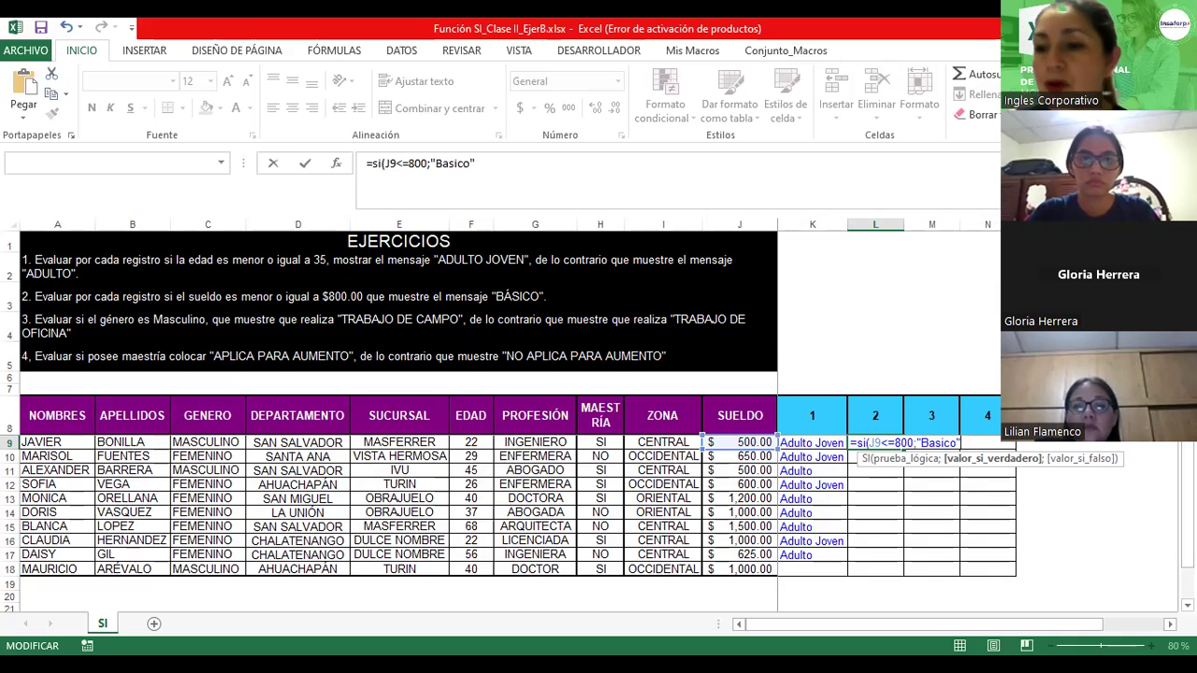
pyautogui.write(';')
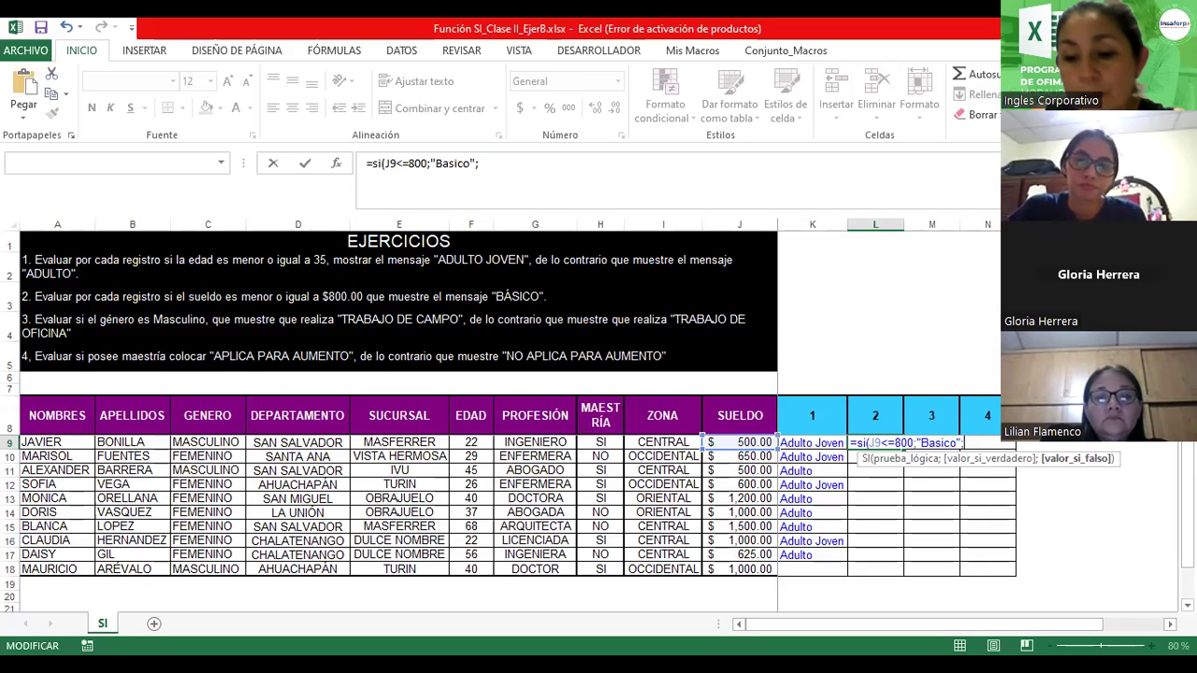
pyautogui.write('" "')
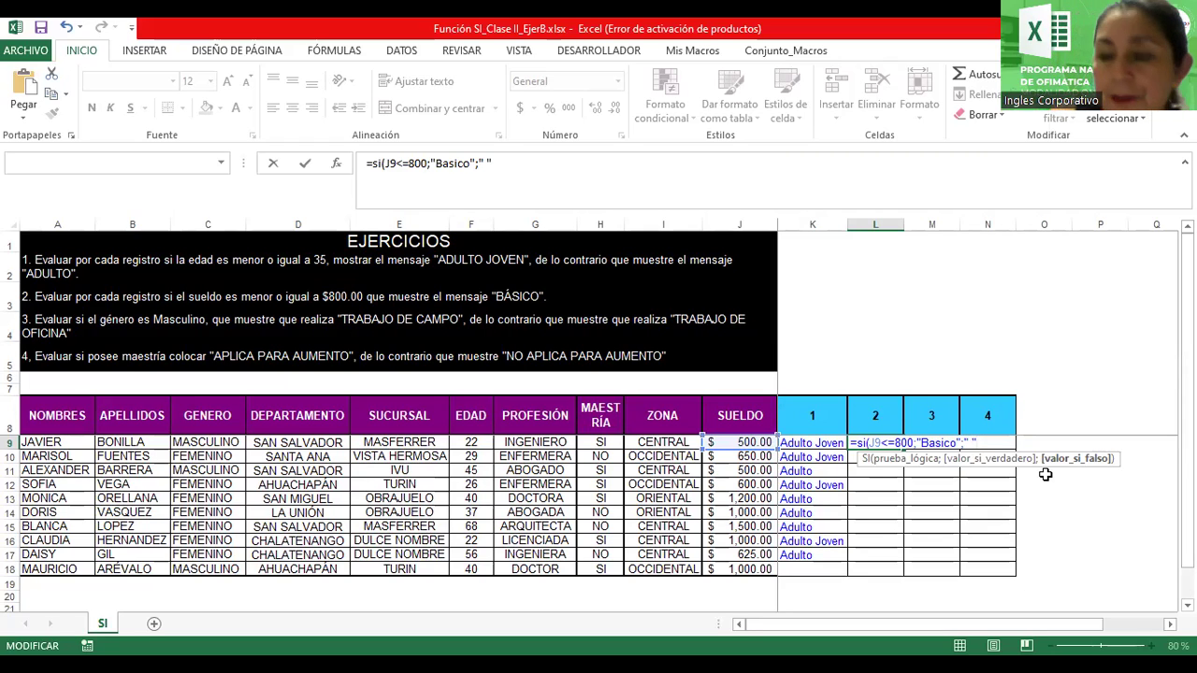
# - Close the L9 formula with a parenthesis and confirm it, showing Basico for 500.00
pyautogui.write(')')
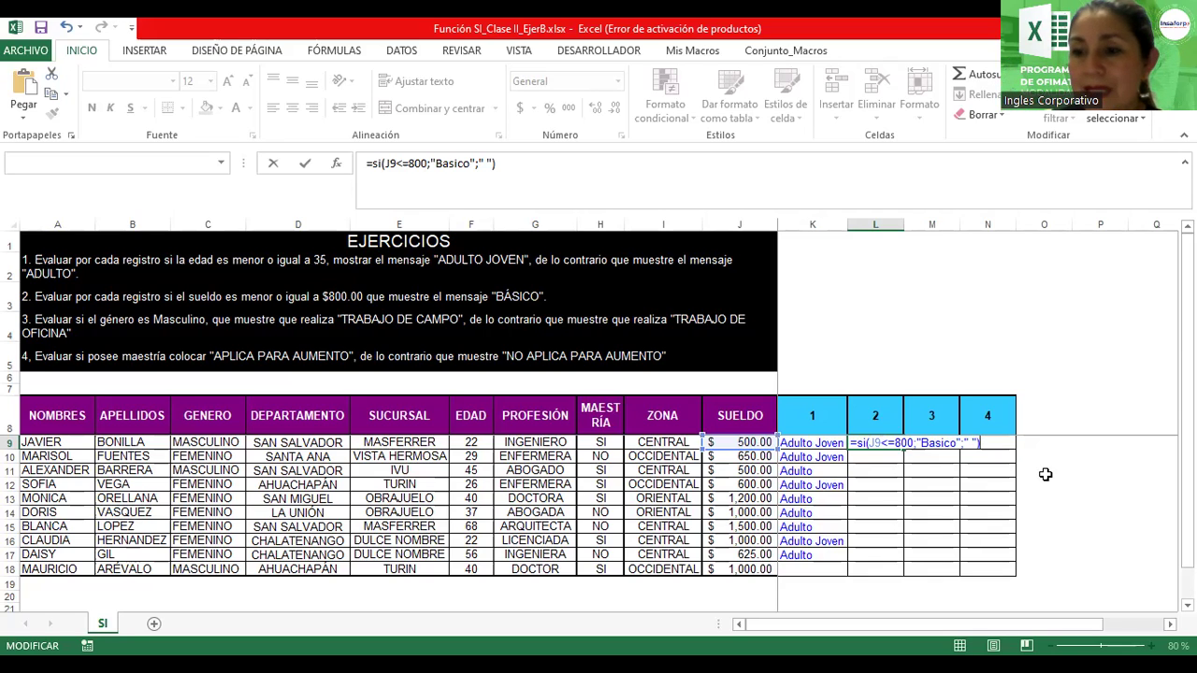
pyautogui.press('Return')
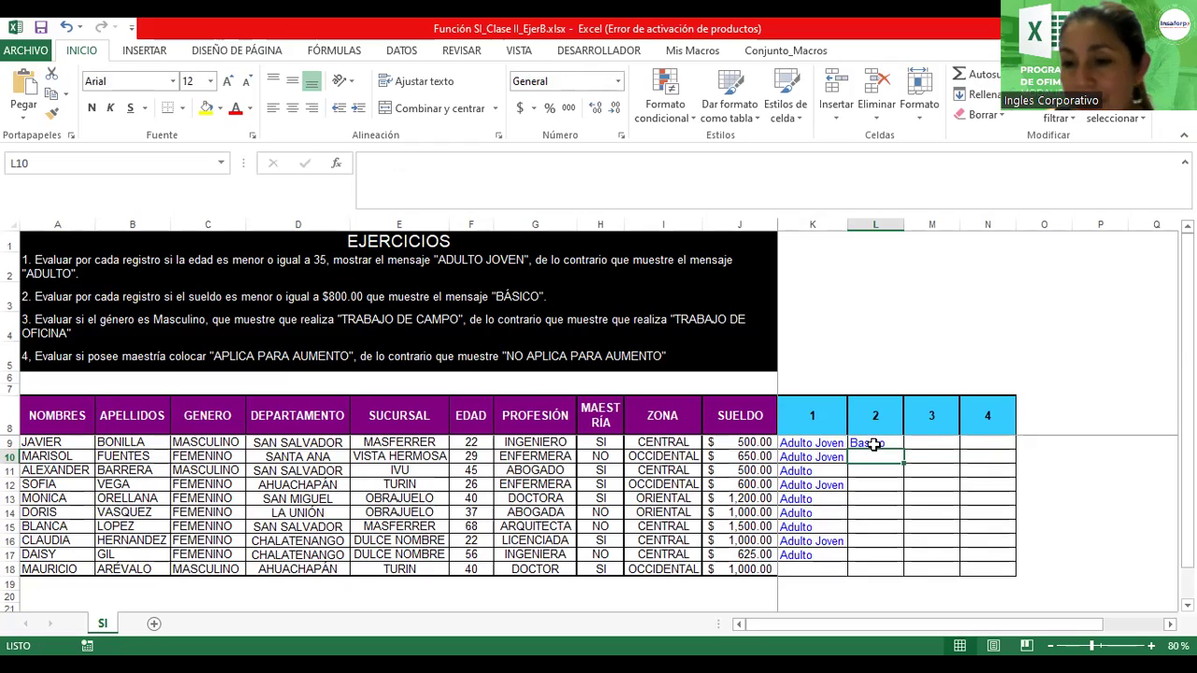
# - Fill the L9 salary formula down to L18, then reselect L9
pyautogui.click(871, 442)
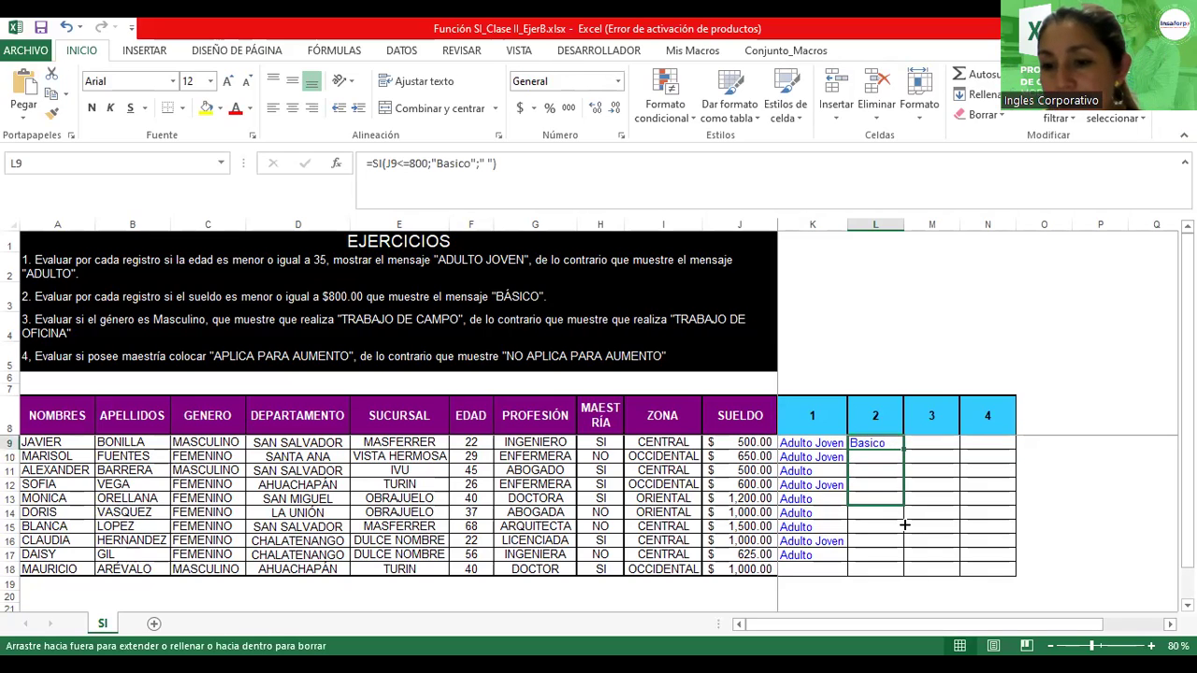
pyautogui.moveTo(902, 474)
pyautogui.mouseDown()
pyautogui.moveTo(901, 568)
pyautogui.moveTo(847, 572)
pyautogui.mouseUp()
pyautogui.click(812, 554)
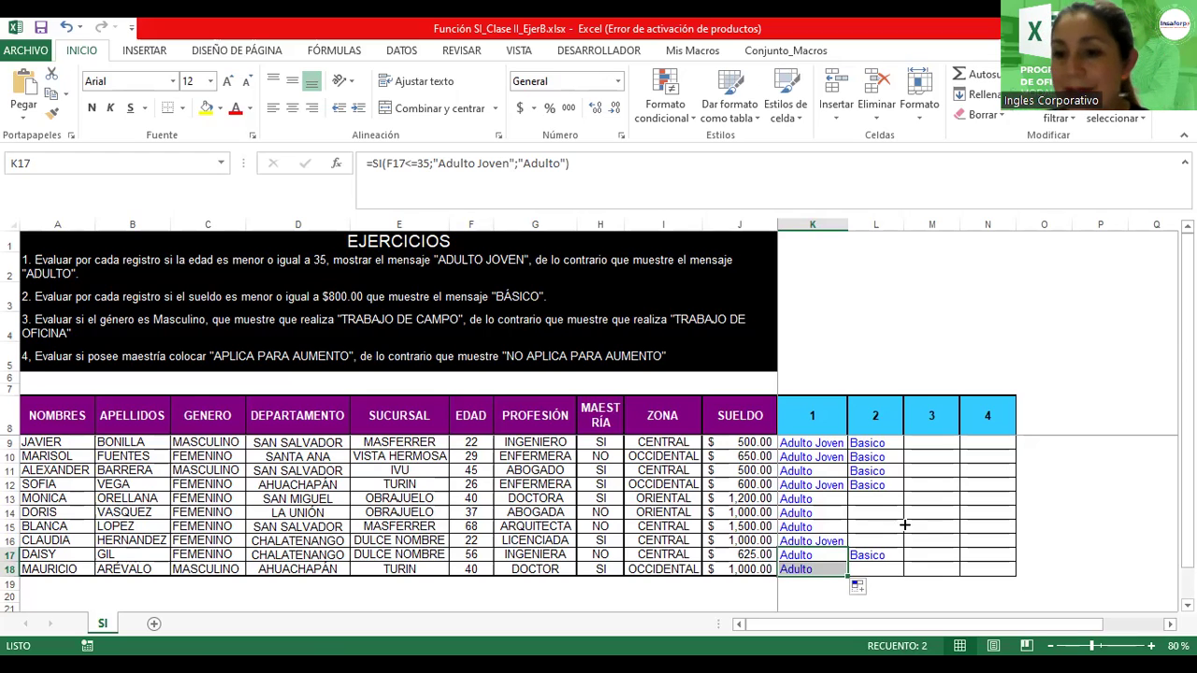
pyautogui.click(889, 444)
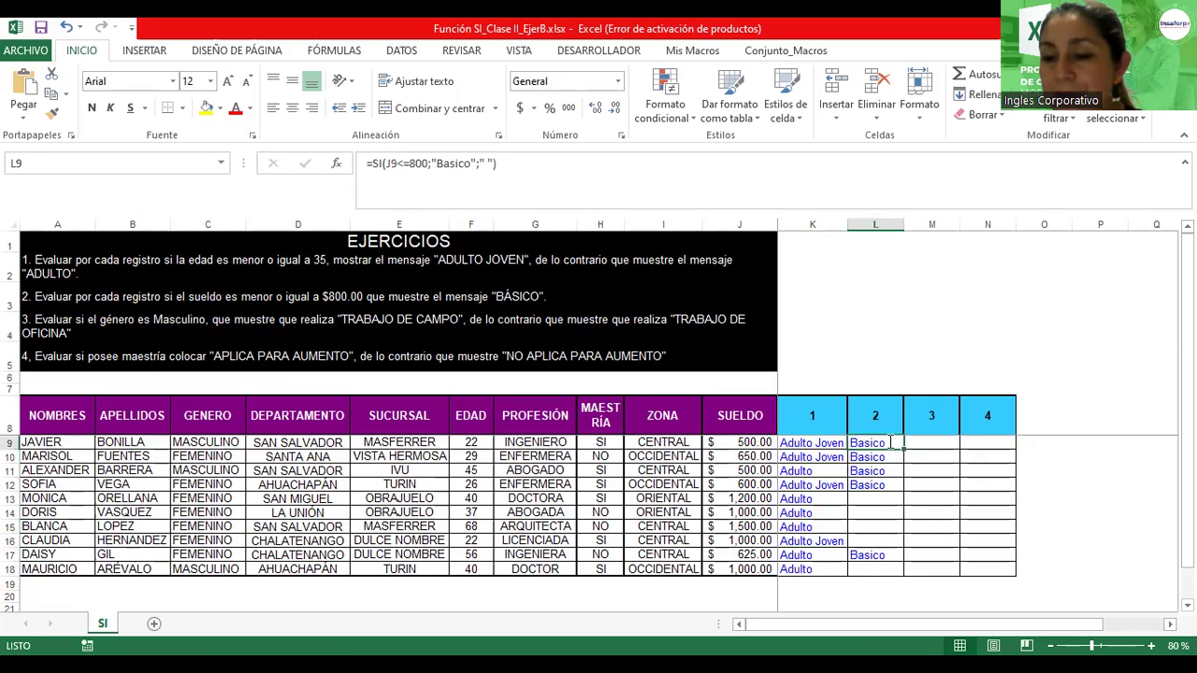
# - Zoom the sheet to 100% and open the L9 salary formula in the formula bar
pyautogui.doubleClick(890, 442)
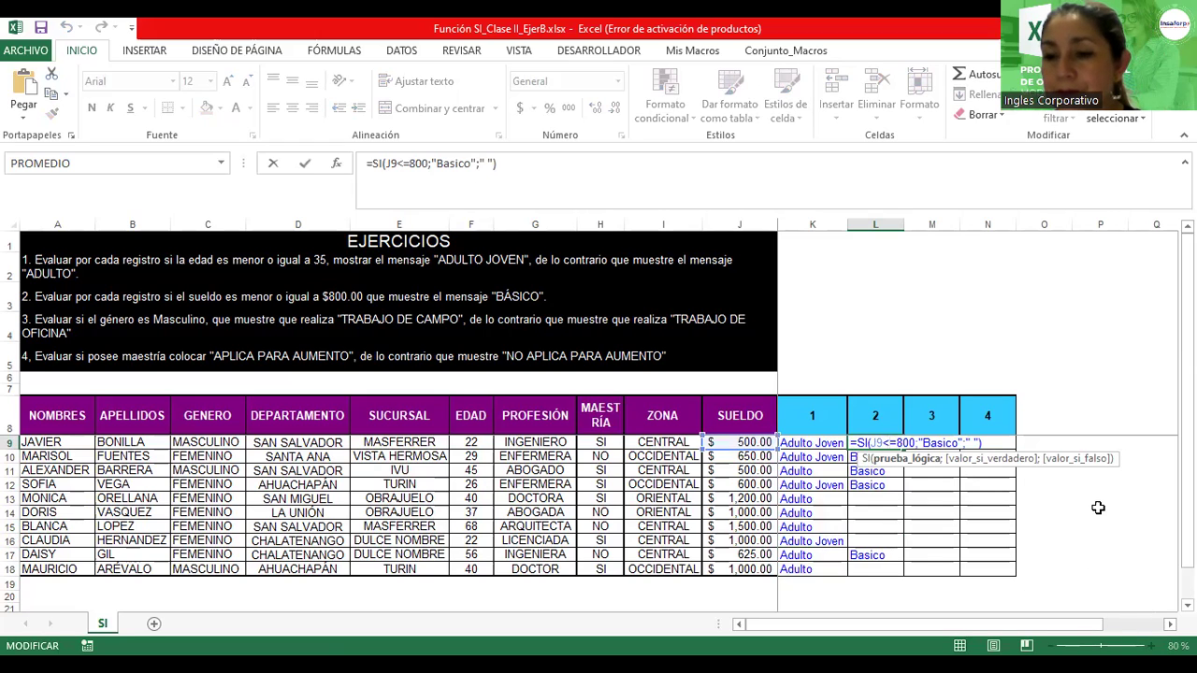
pyautogui.press('Return')
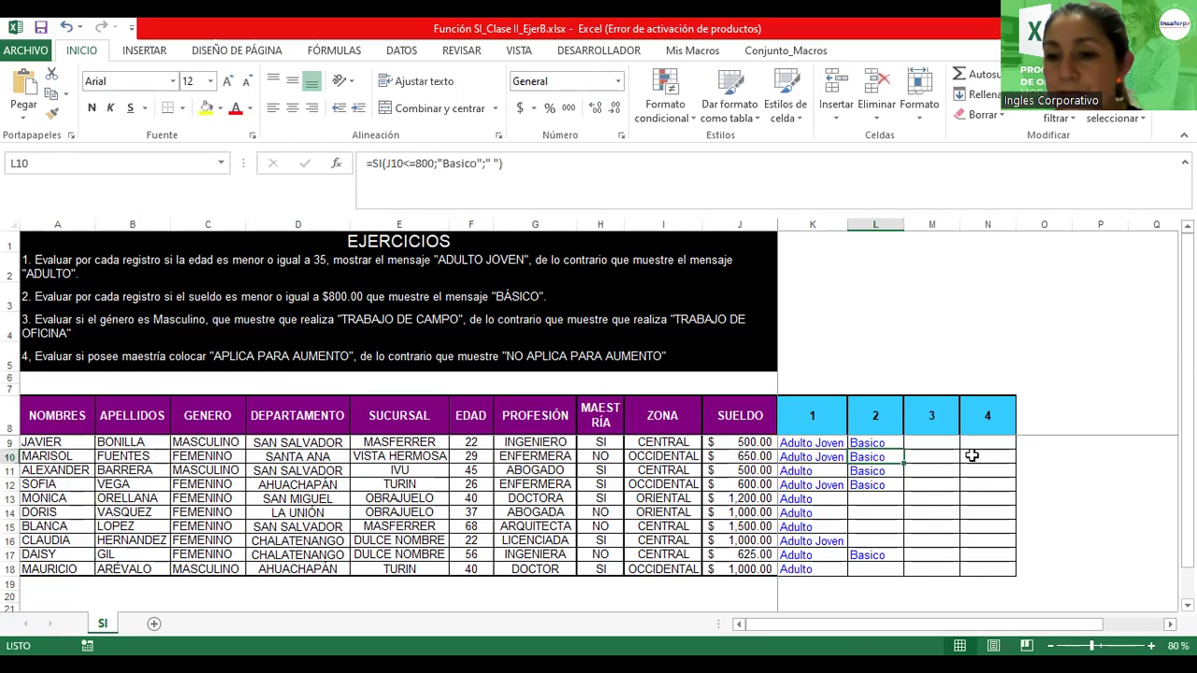
pyautogui.moveTo(1092, 645); pyautogui.dragTo(1097, 645)
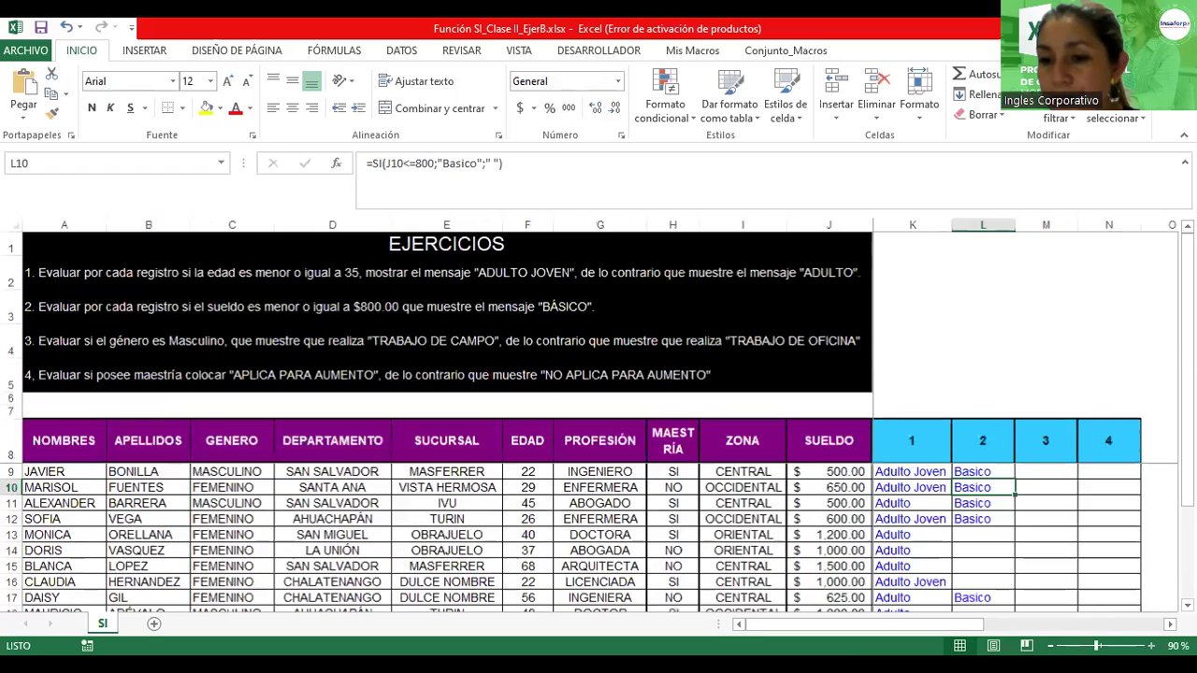
pyautogui.click(1095, 645)
pyautogui.click(1085, 501)
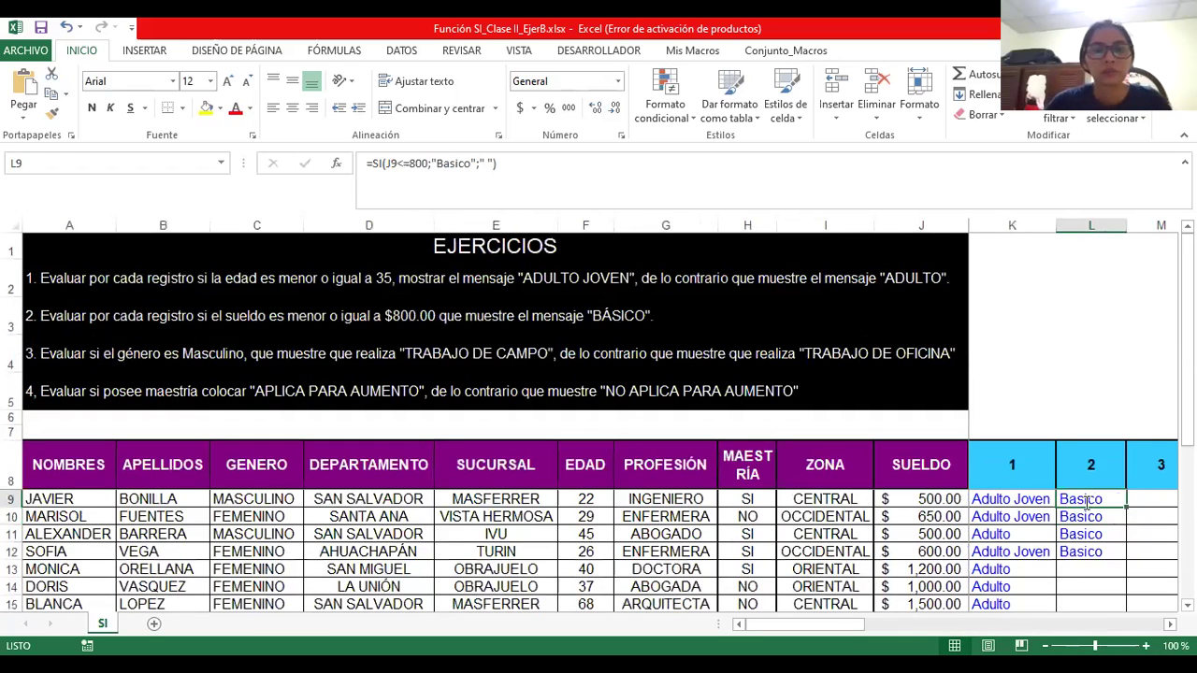
pyautogui.doubleClick(1085, 500)
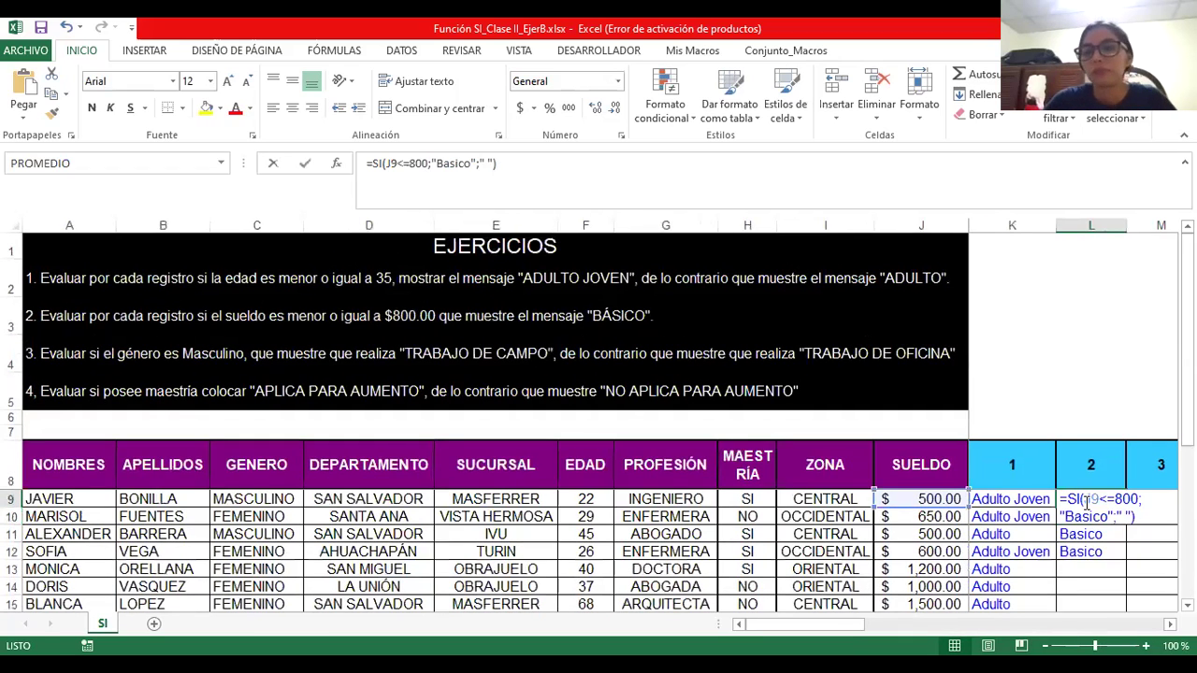
pyautogui.click(470, 204)
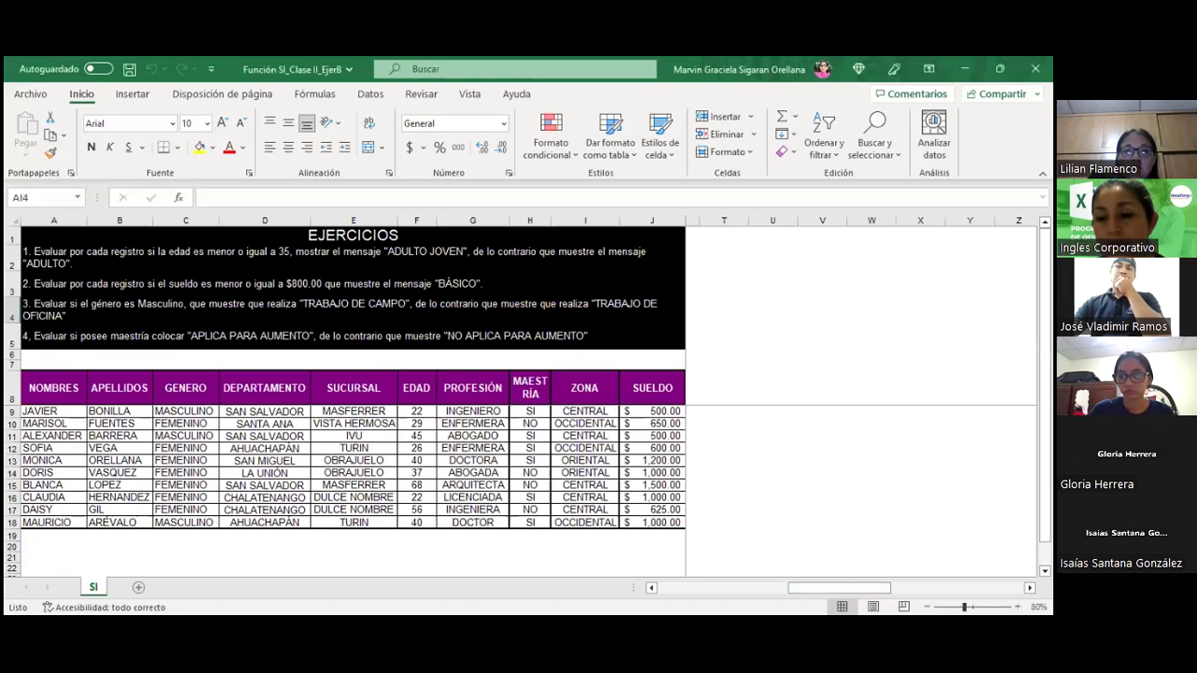
# - Scroll back to the result columns K–N and select L9 to check its salary formula
pyautogui.moveTo(839, 587)
pyautogui.mouseDown()
pyautogui.moveTo(898, 588)
pyautogui.moveTo(716, 597)
pyautogui.mouseUp()
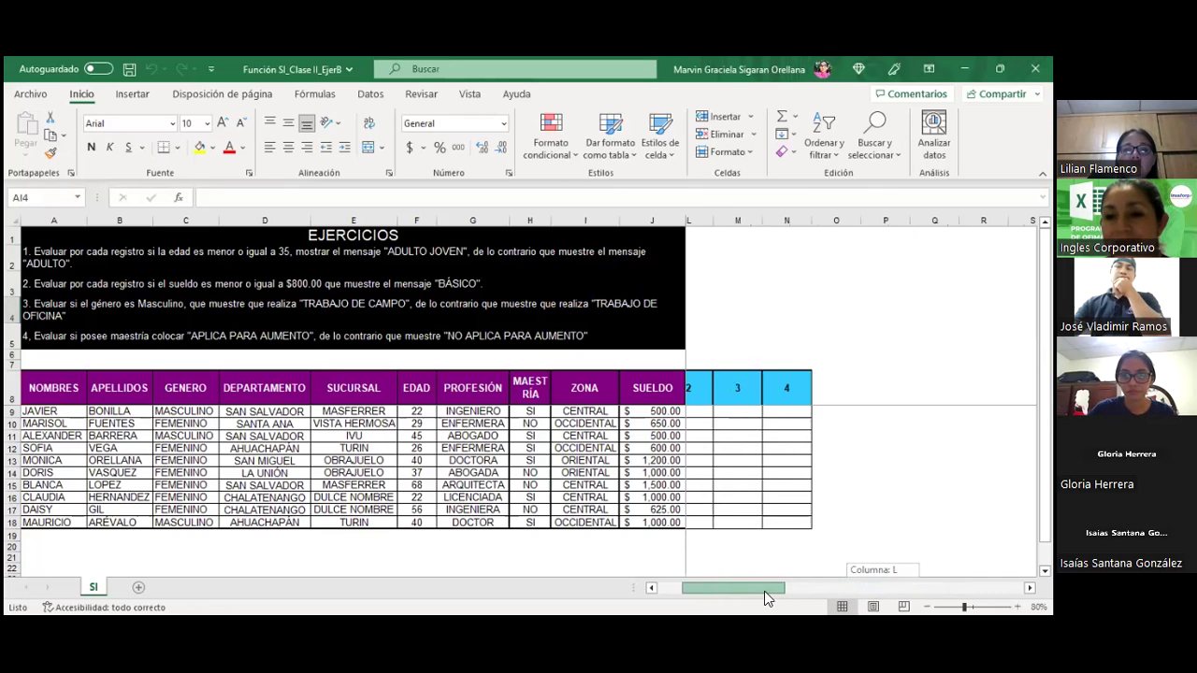
pyautogui.moveTo(715, 597); pyautogui.dragTo(733, 603)
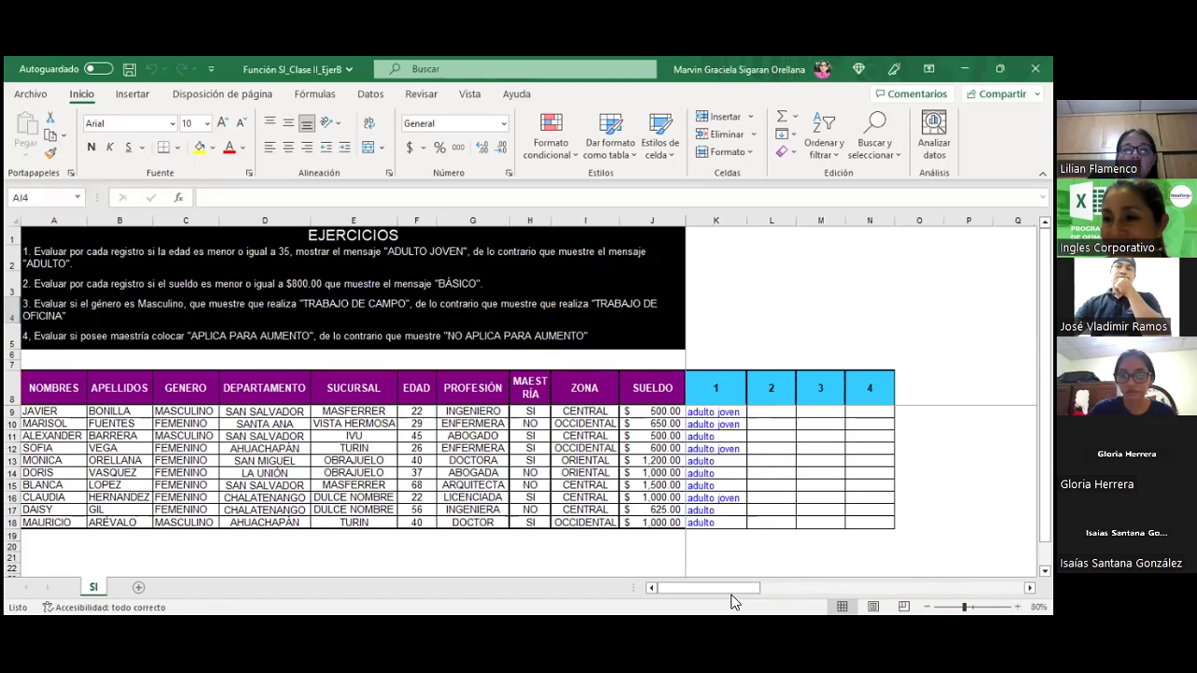
pyautogui.click(767, 414)
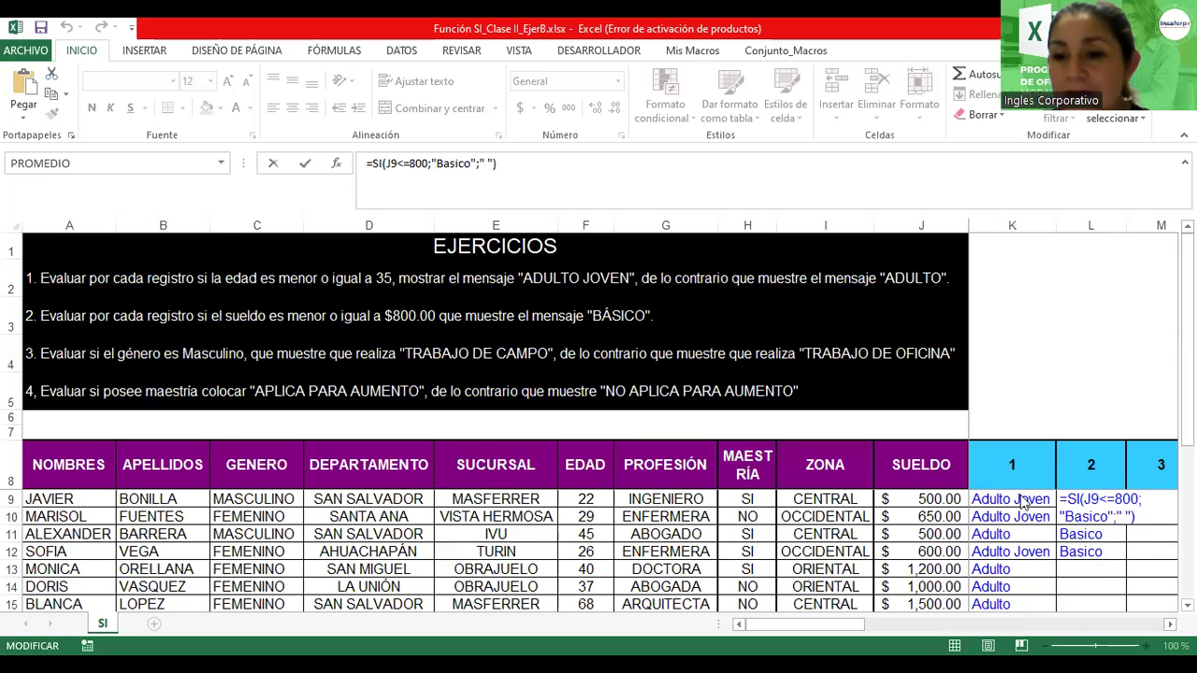
pyautogui.click(1085, 503)
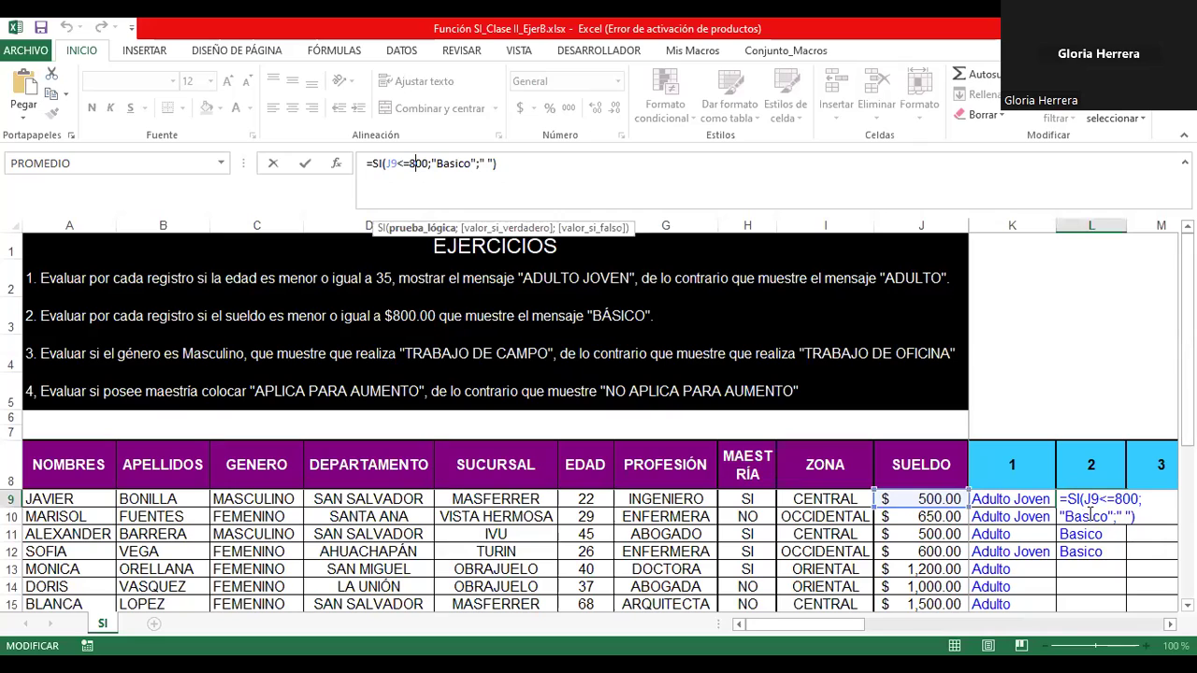
pyautogui.press('Return')
pyautogui.click(1096, 501)
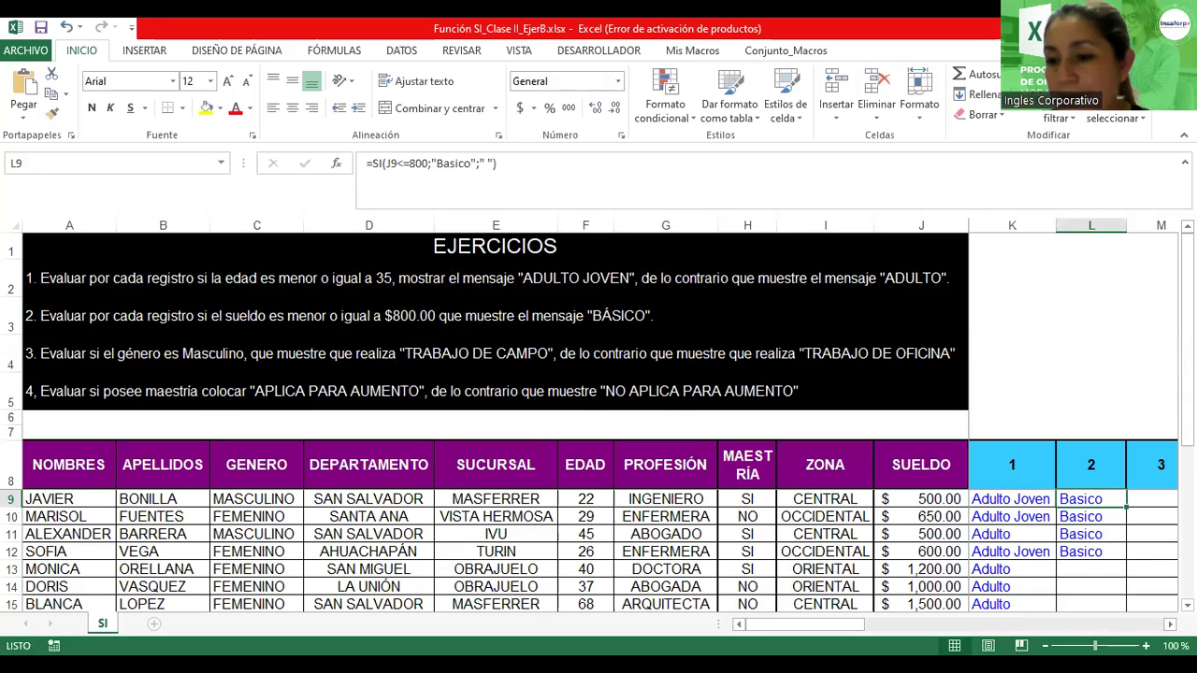
pyautogui.moveTo(1095, 645); pyautogui.dragTo(1092, 645)
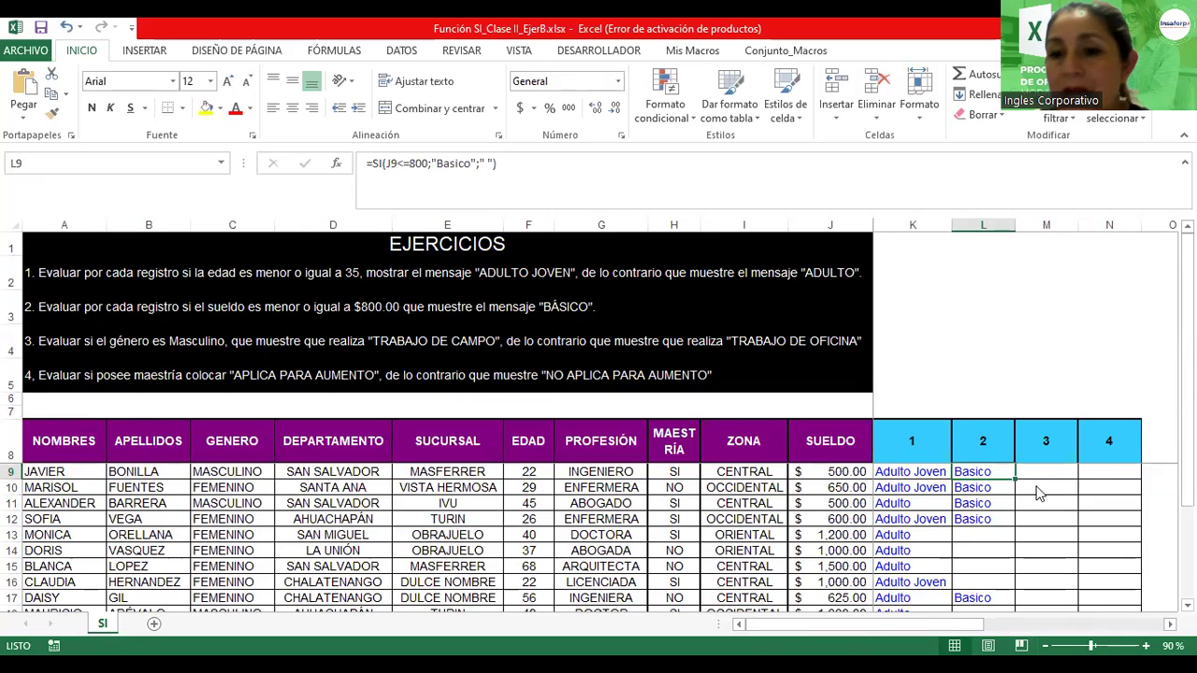
pyautogui.click(551, 499)
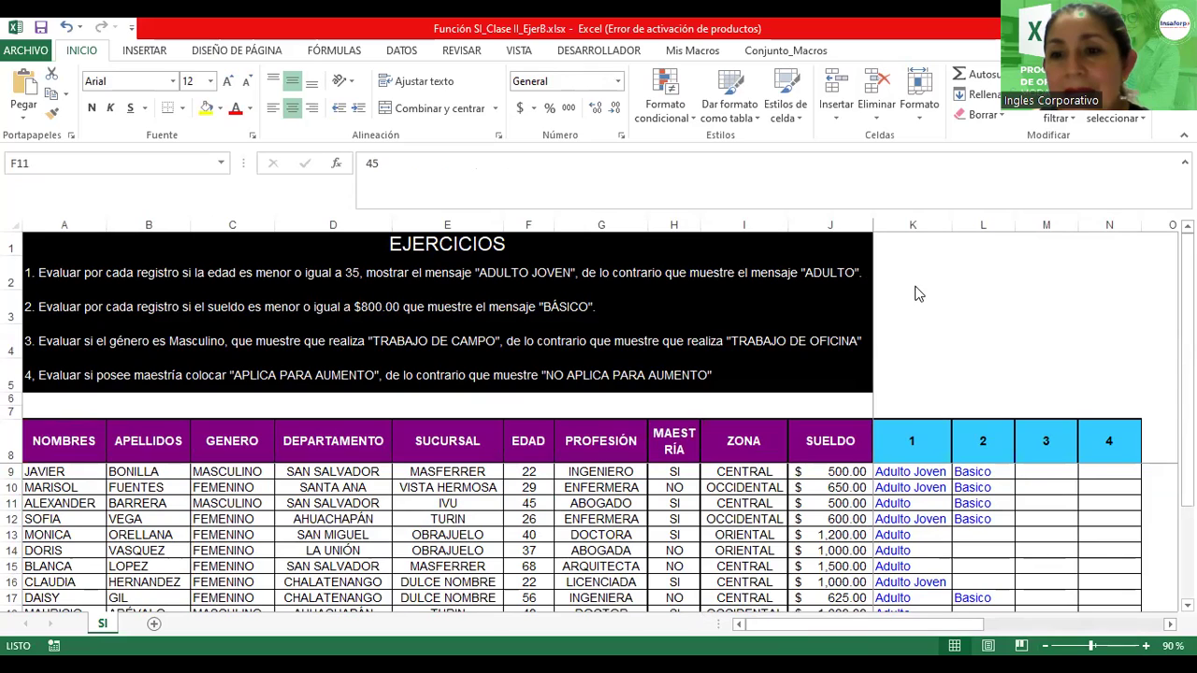
pyautogui.click(1042, 472)
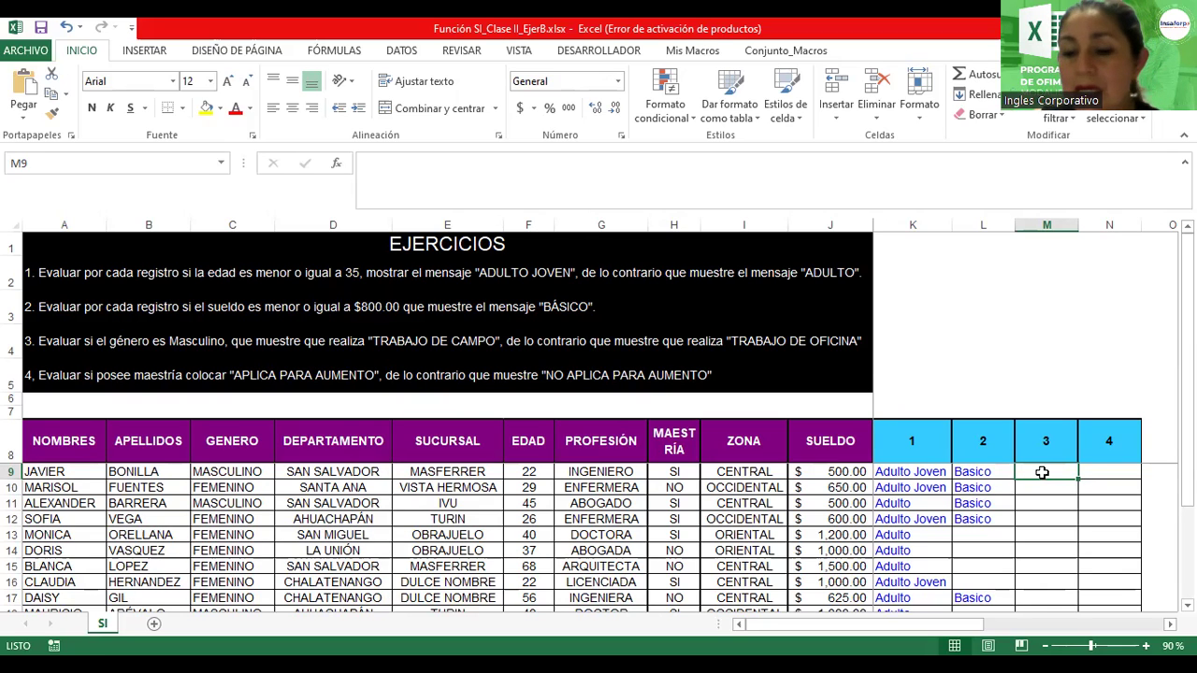
# - Type =si( in M9 and insert C9 as the gender test cell
pyautogui.write('=')
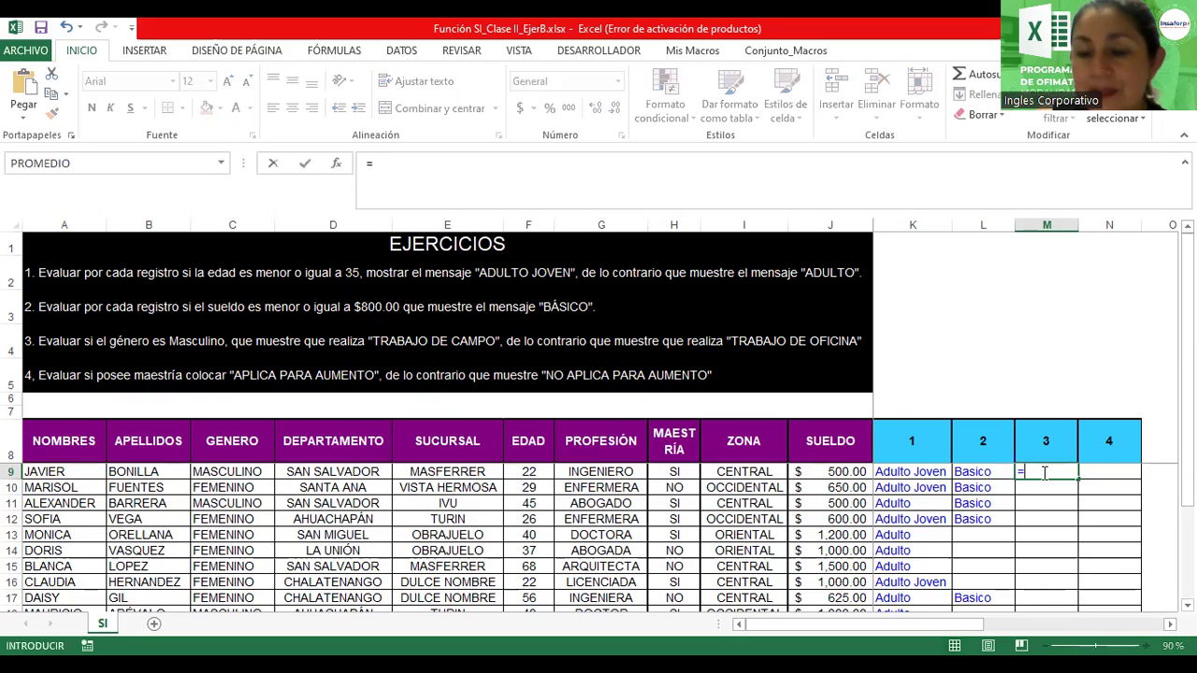
pyautogui.write('si(')
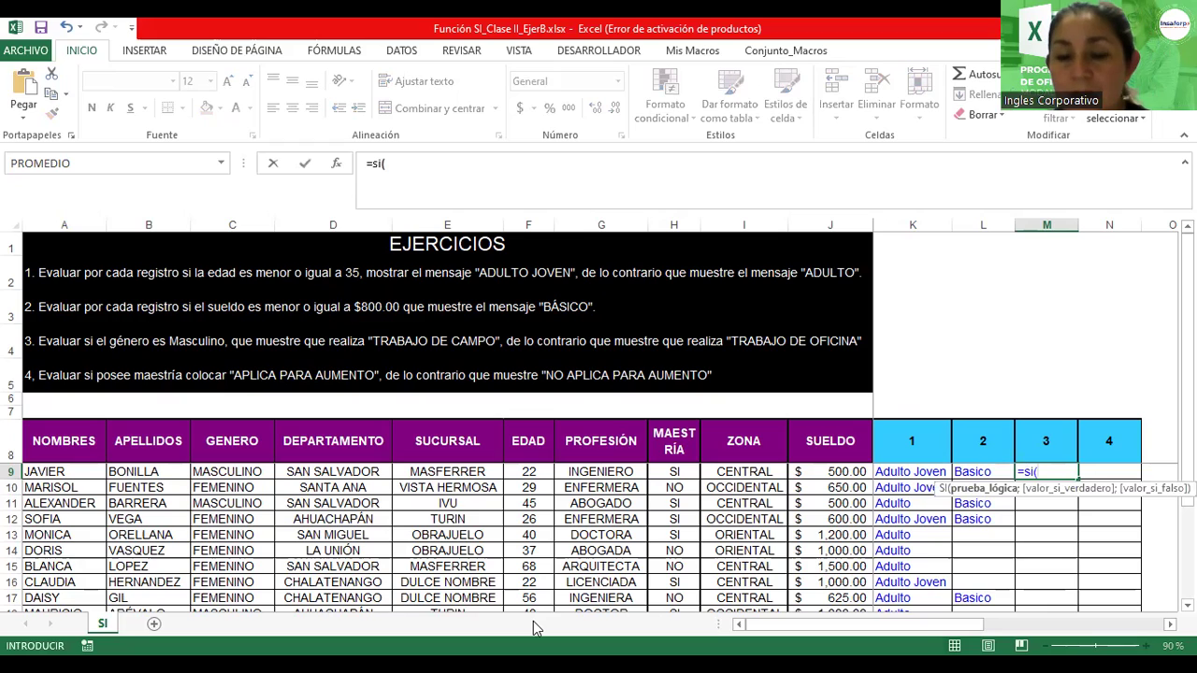
pyautogui.click(1048, 477)
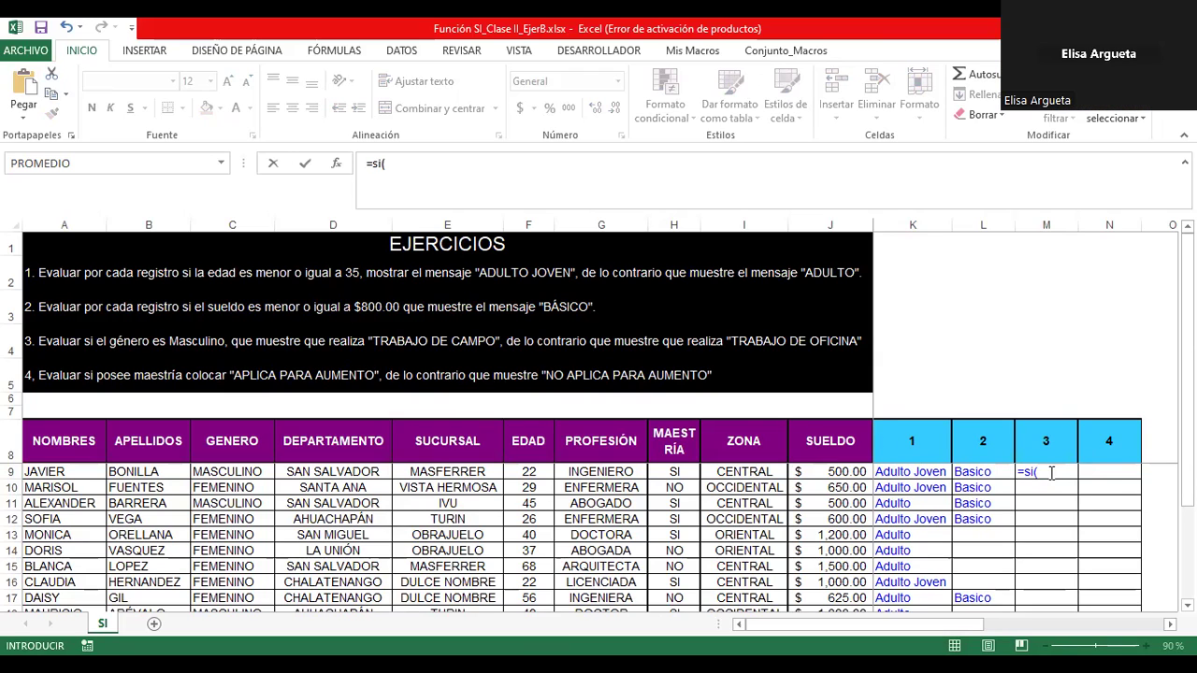
pyautogui.click(1052, 474)
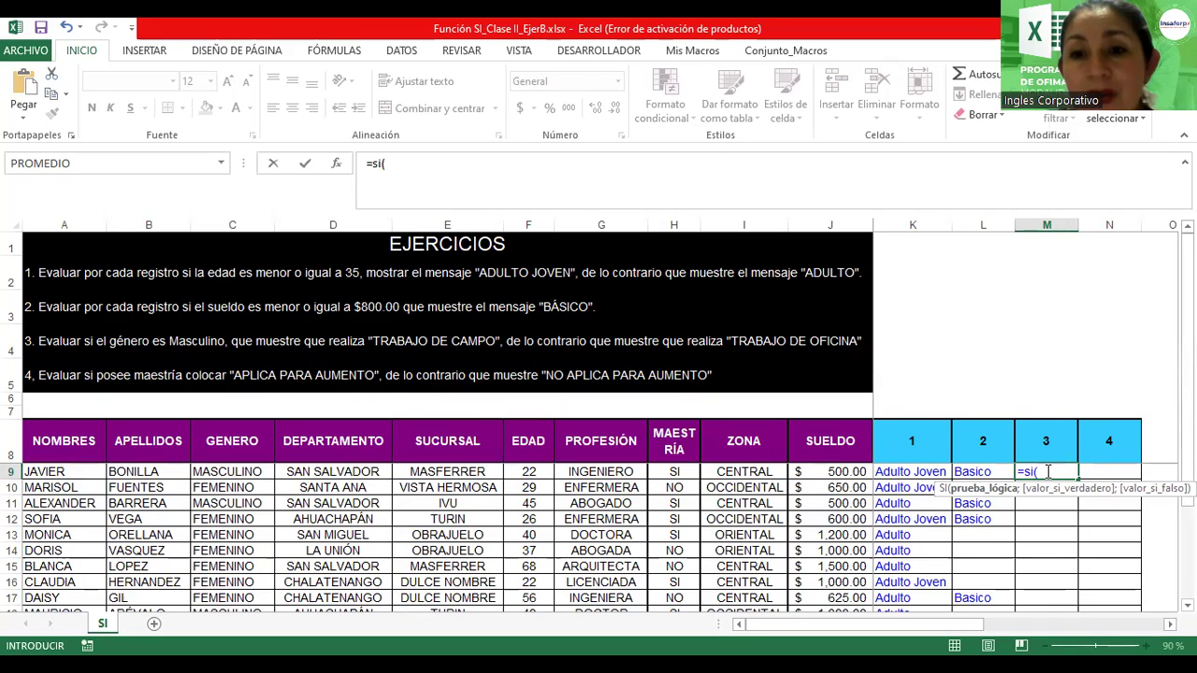
pyautogui.click(232, 471)
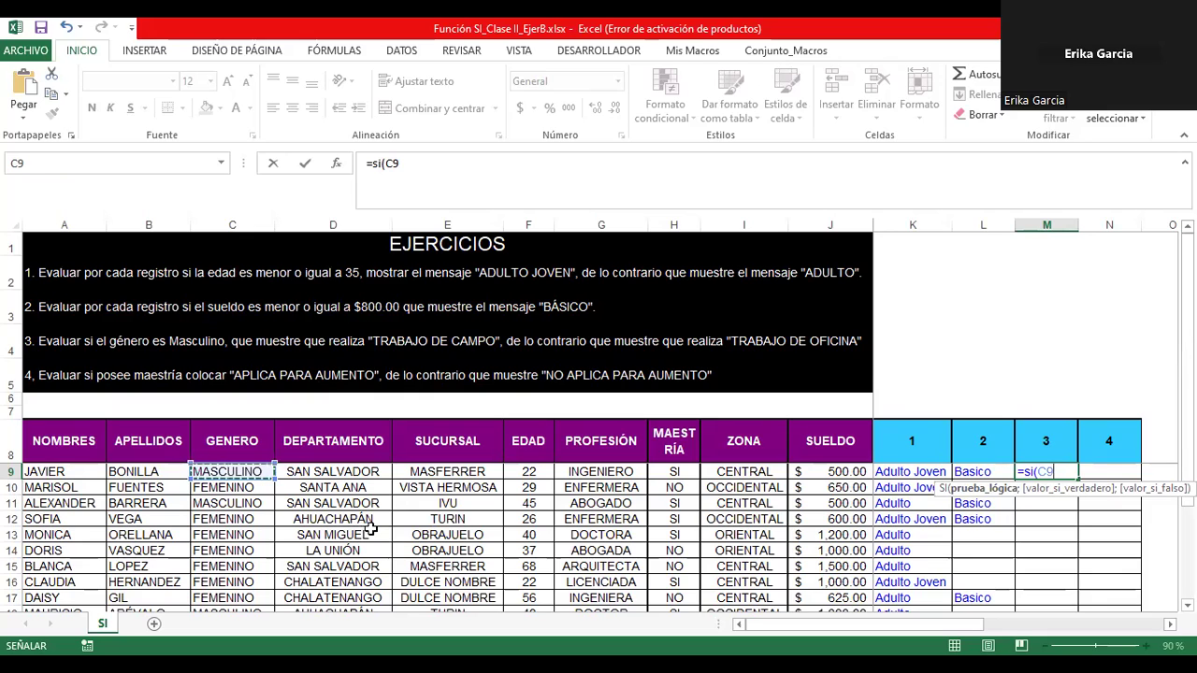
# - Extend M9 to =si(C9="Masculino";"Trabajo de Campo";"Trabajo de Oficina") without confirming it
pyautogui.write('=')
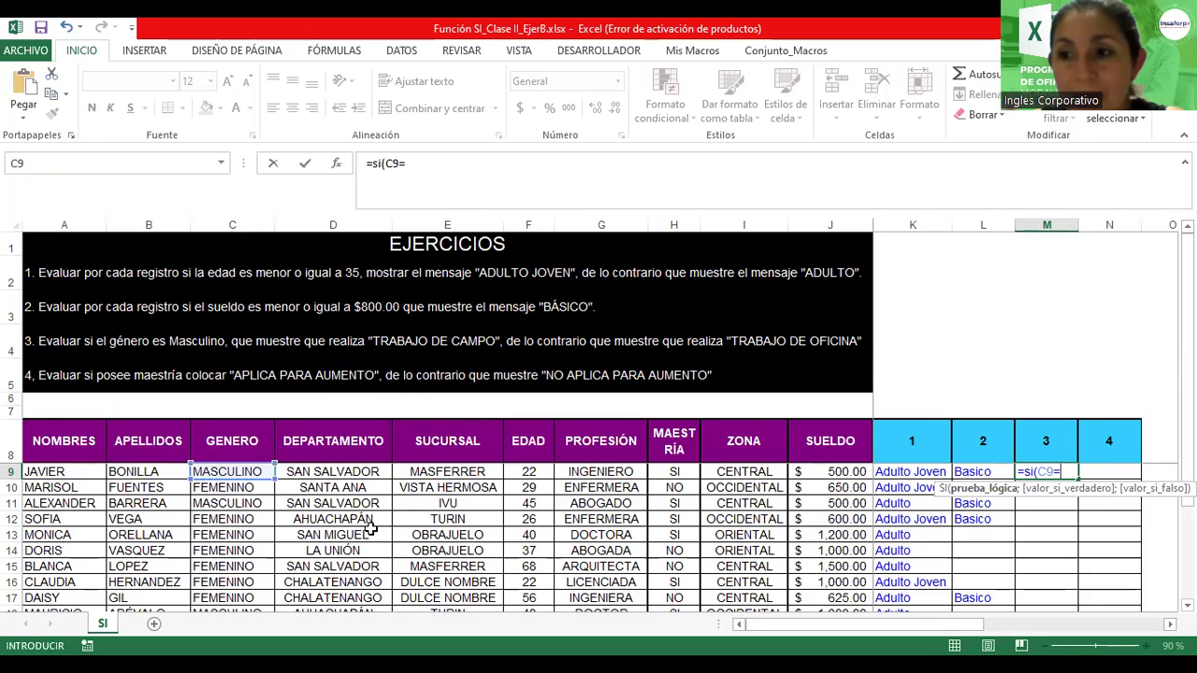
pyautogui.write('"')
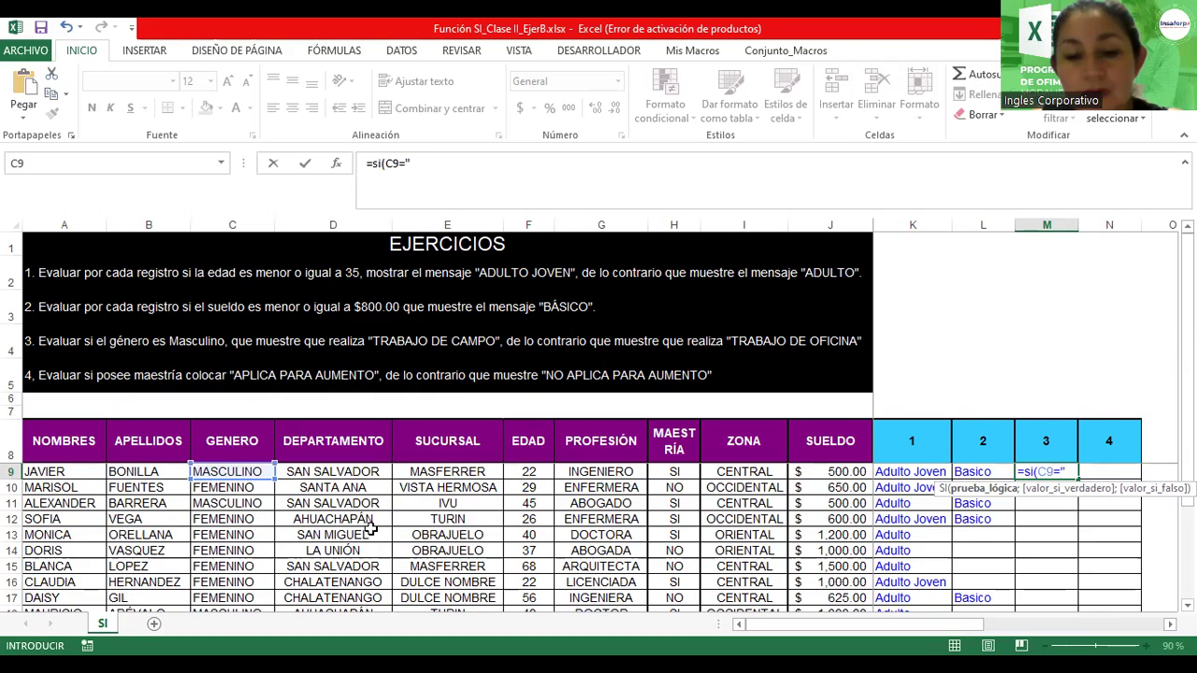
pyautogui.write('Masculino"')
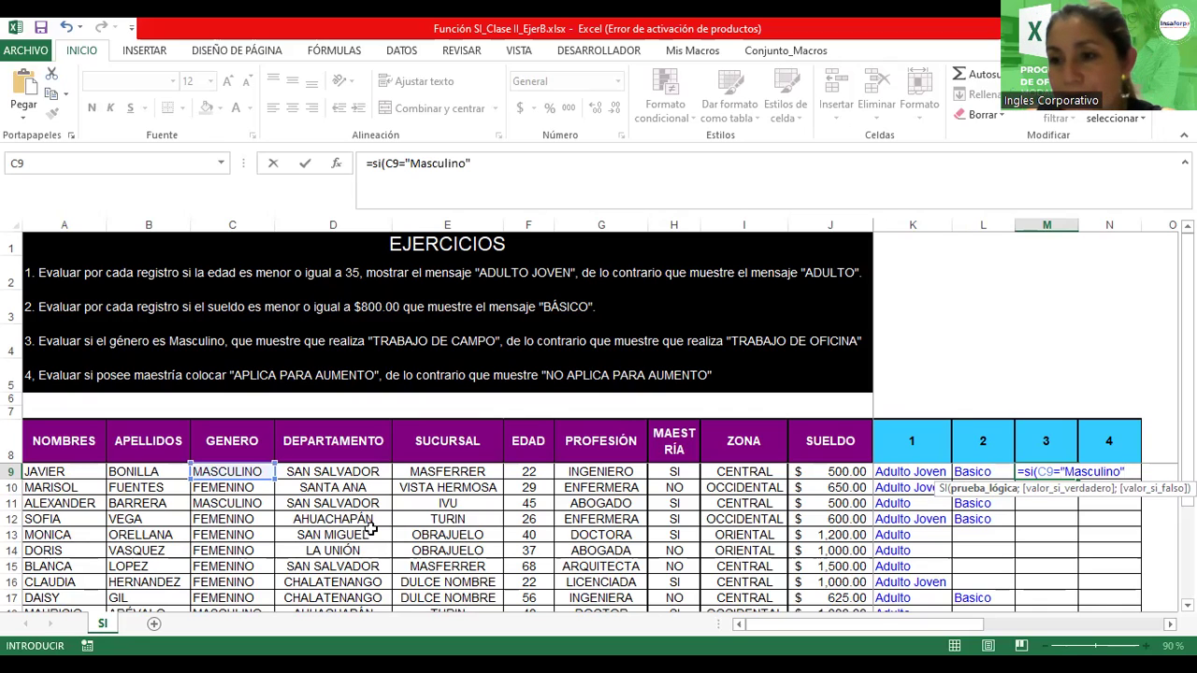
pyautogui.write(';')
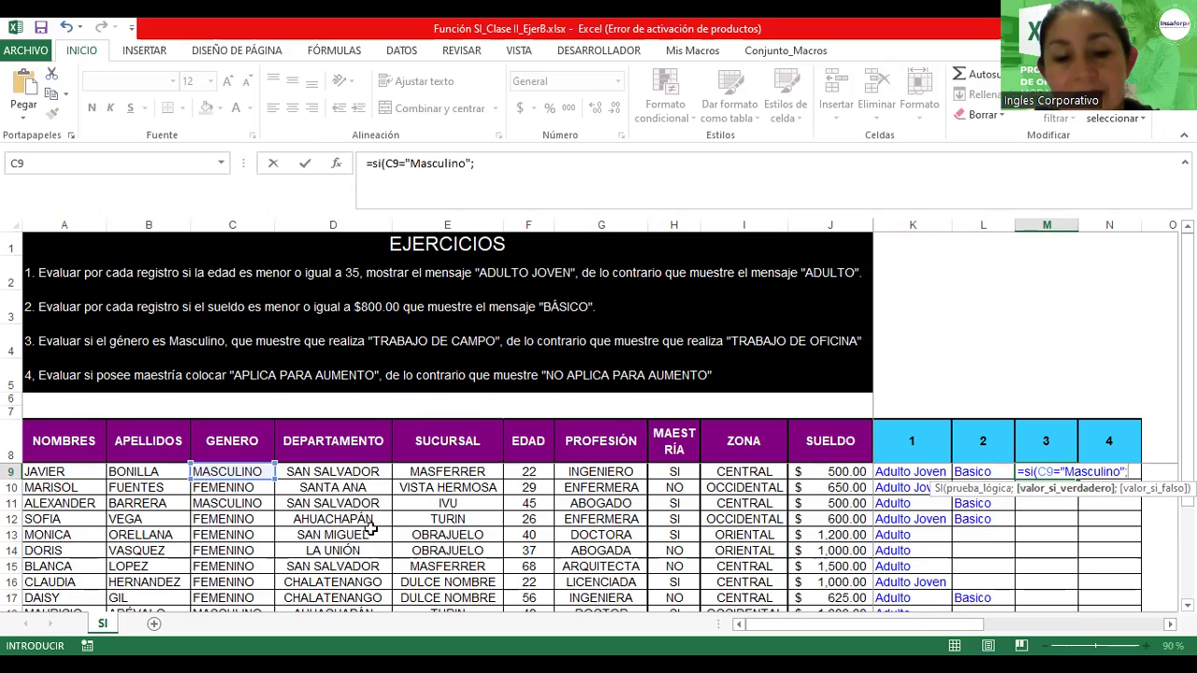
pyautogui.write('"')
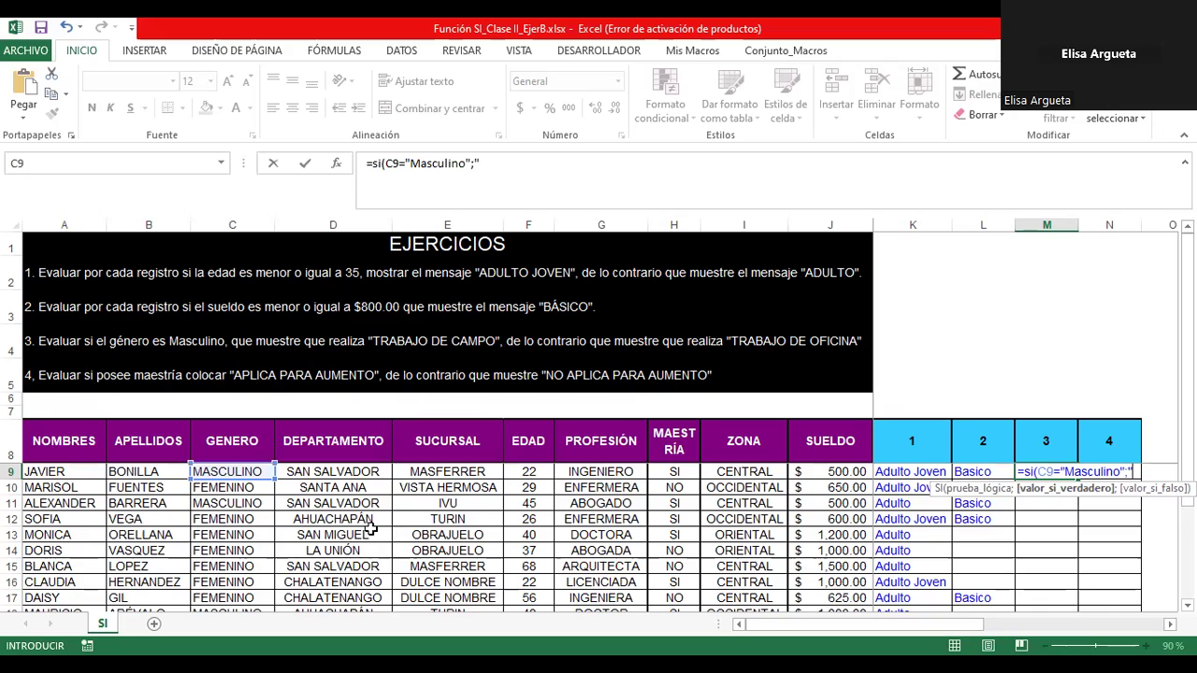
pyautogui.write('Trabajo')
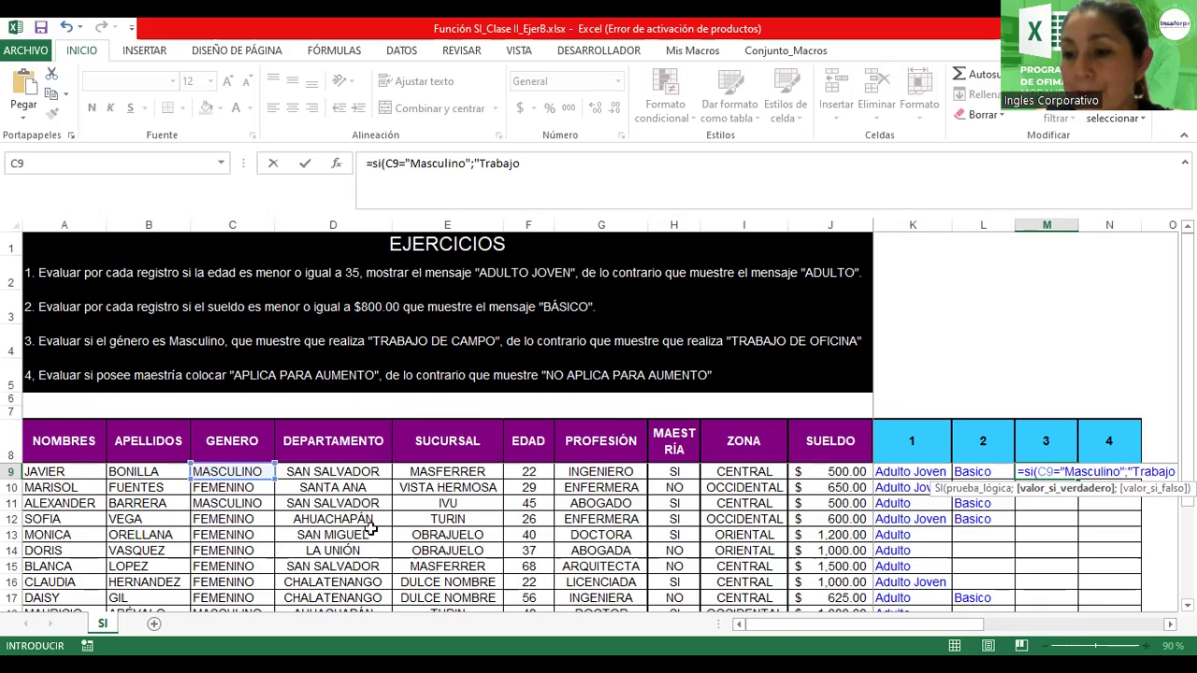
pyautogui.write(' de Campo"')
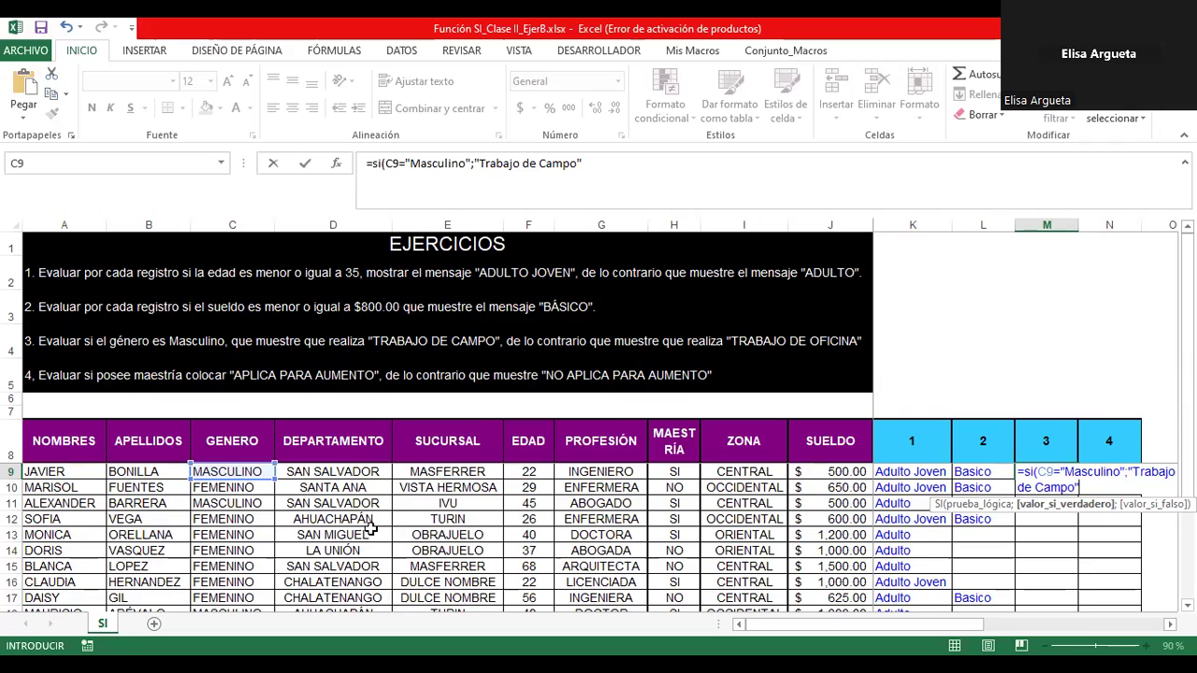
pyautogui.write(';"')
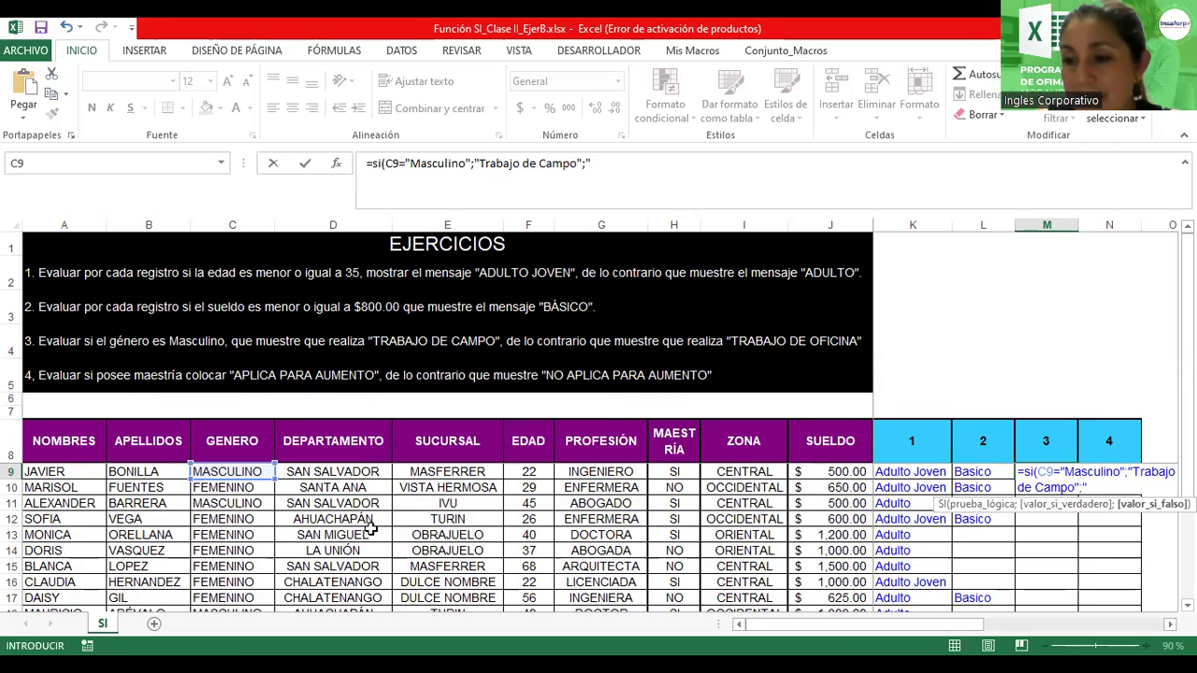
pyautogui.write('Trabajo de')
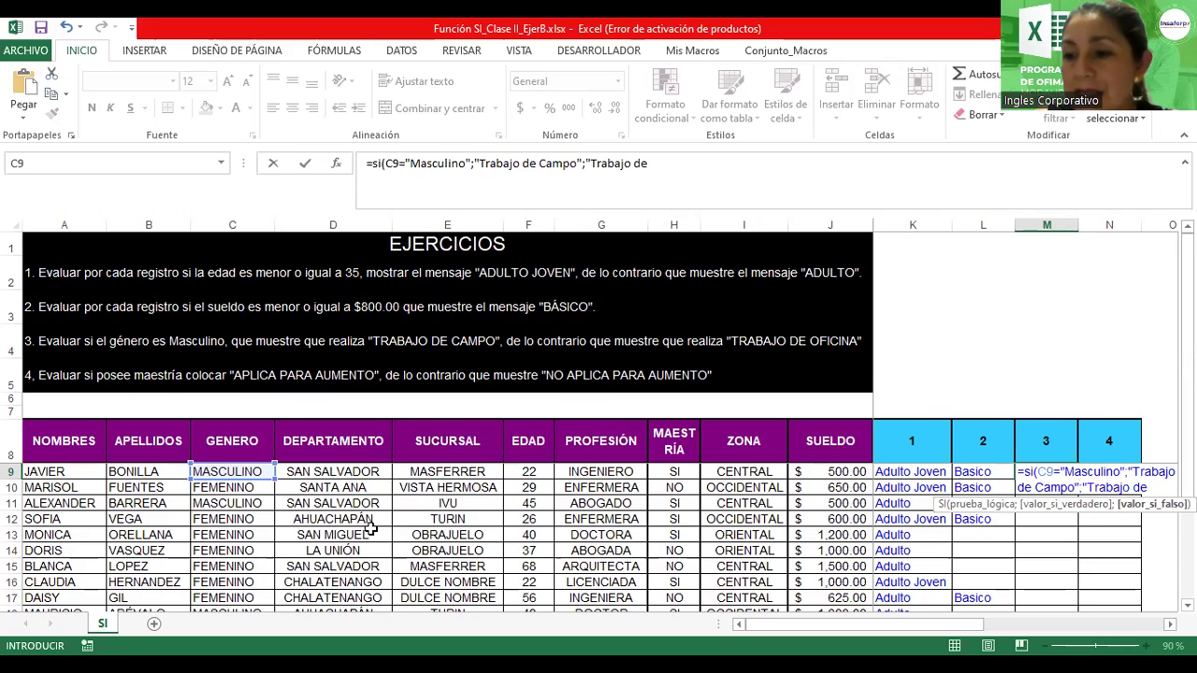
pyautogui.write(' Oficina")')
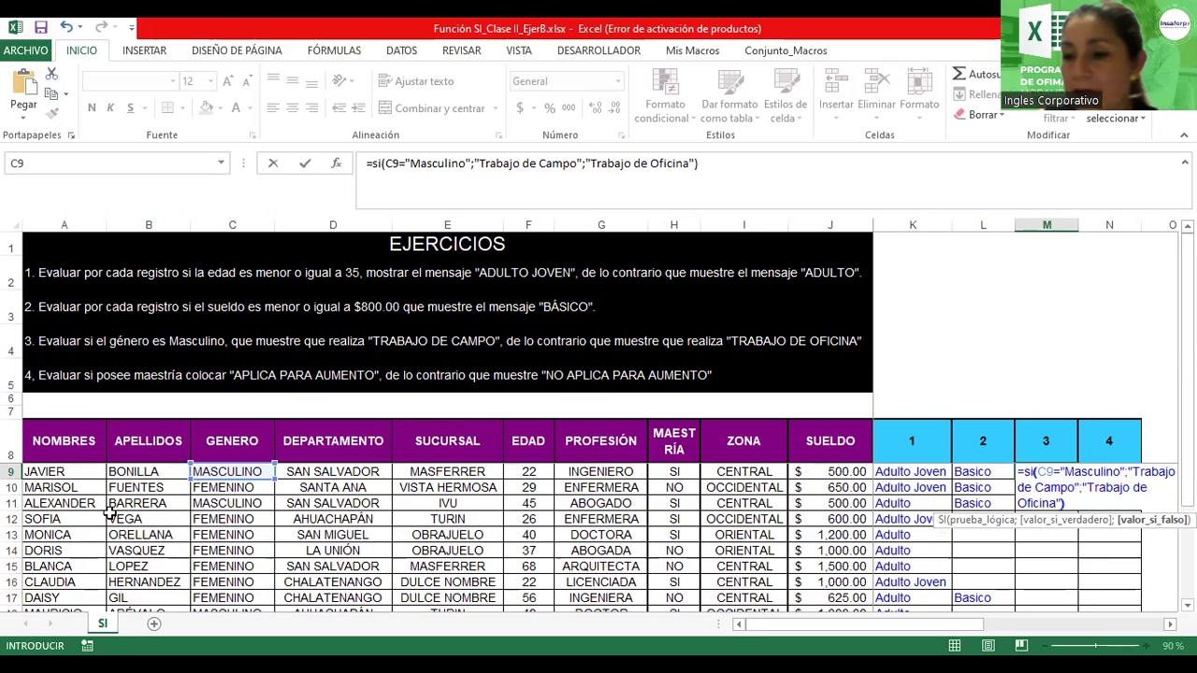
pyautogui.hscroll(1, 1008, 514)
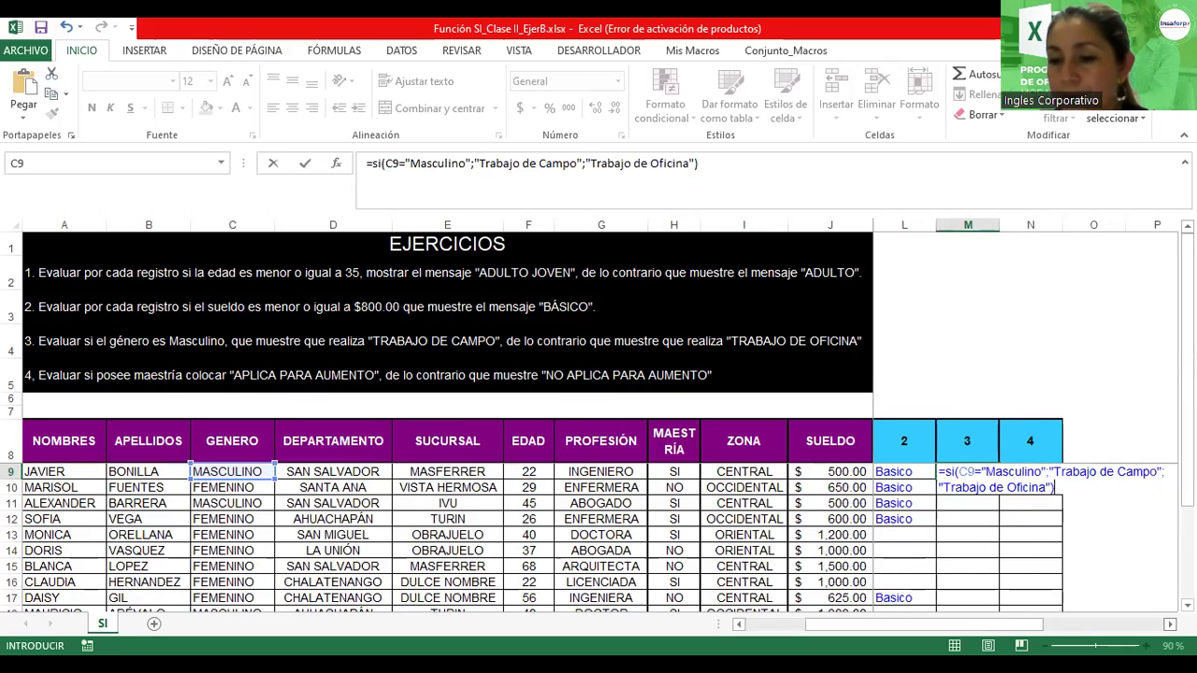
pyautogui.hscroll(1, 1008, 514)
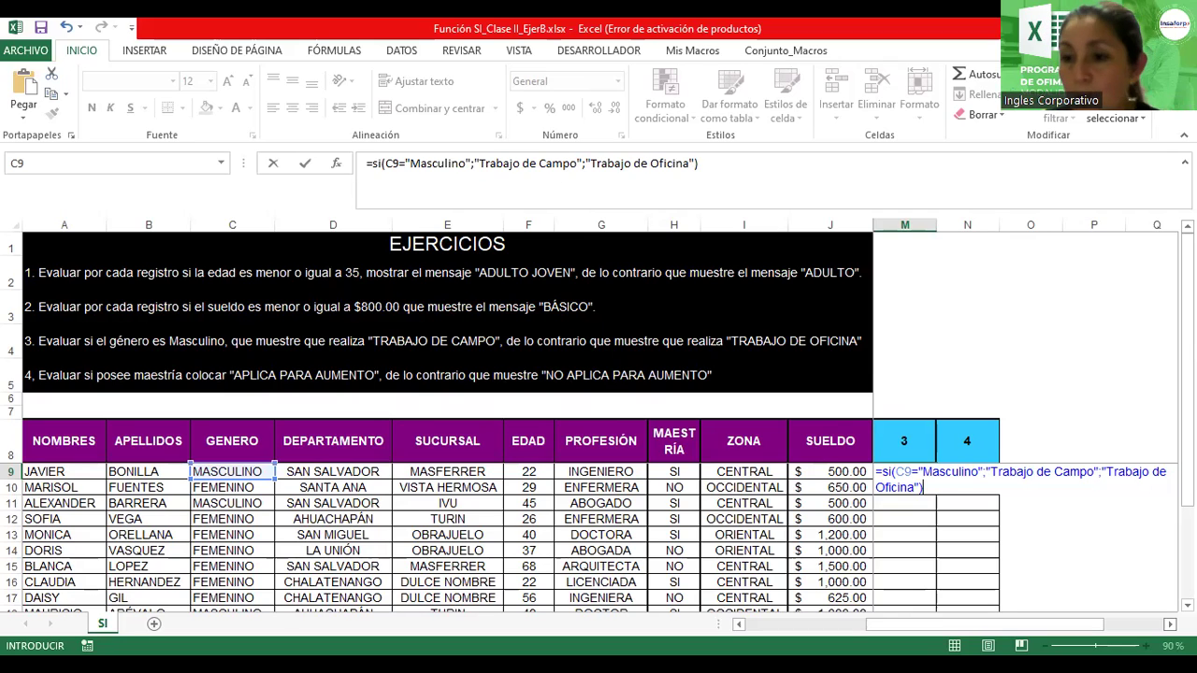
# - Confirm the M9 gender formula, copy it down to M18 and check M10
pyautogui.press('Return')
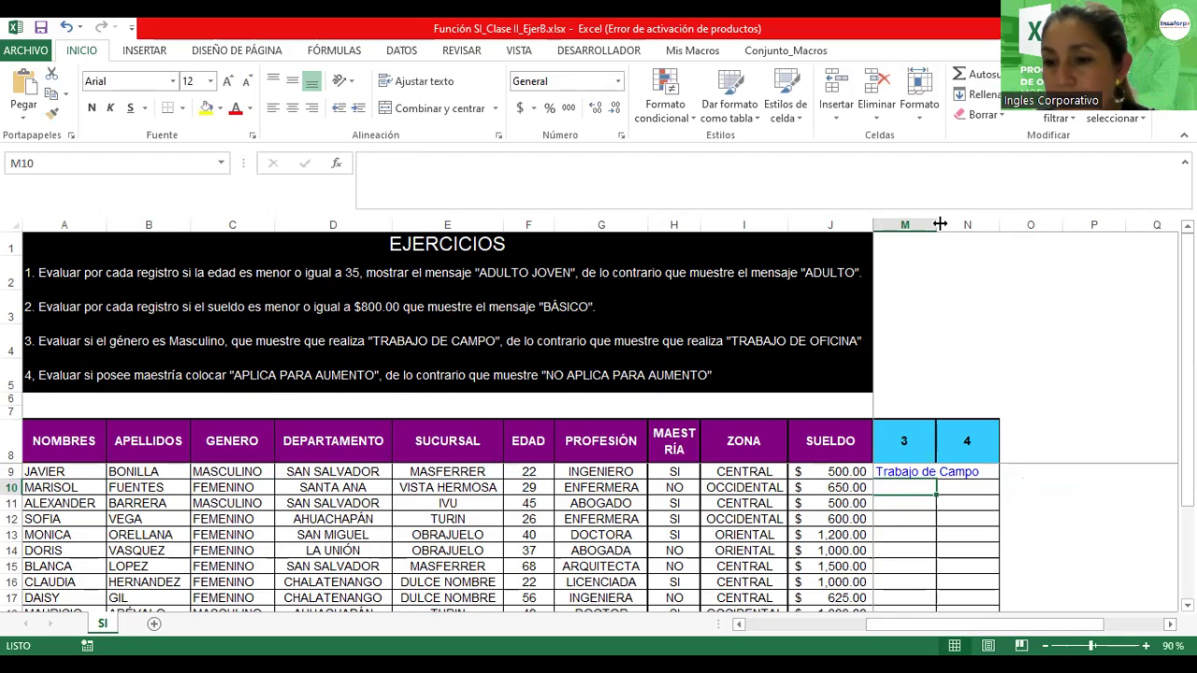
pyautogui.click(903, 471)
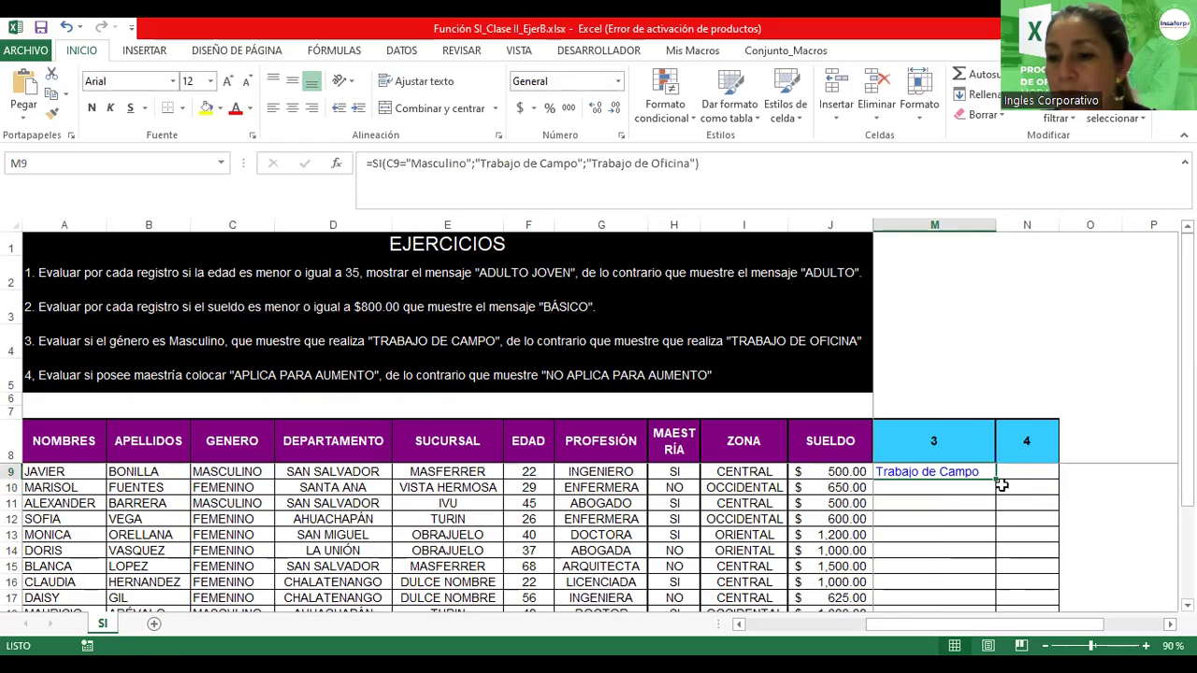
pyautogui.moveTo(996, 480)
pyautogui.mouseDown()
pyautogui.moveTo(994, 613)
pyautogui.moveTo(994, 590)
pyautogui.mouseUp()
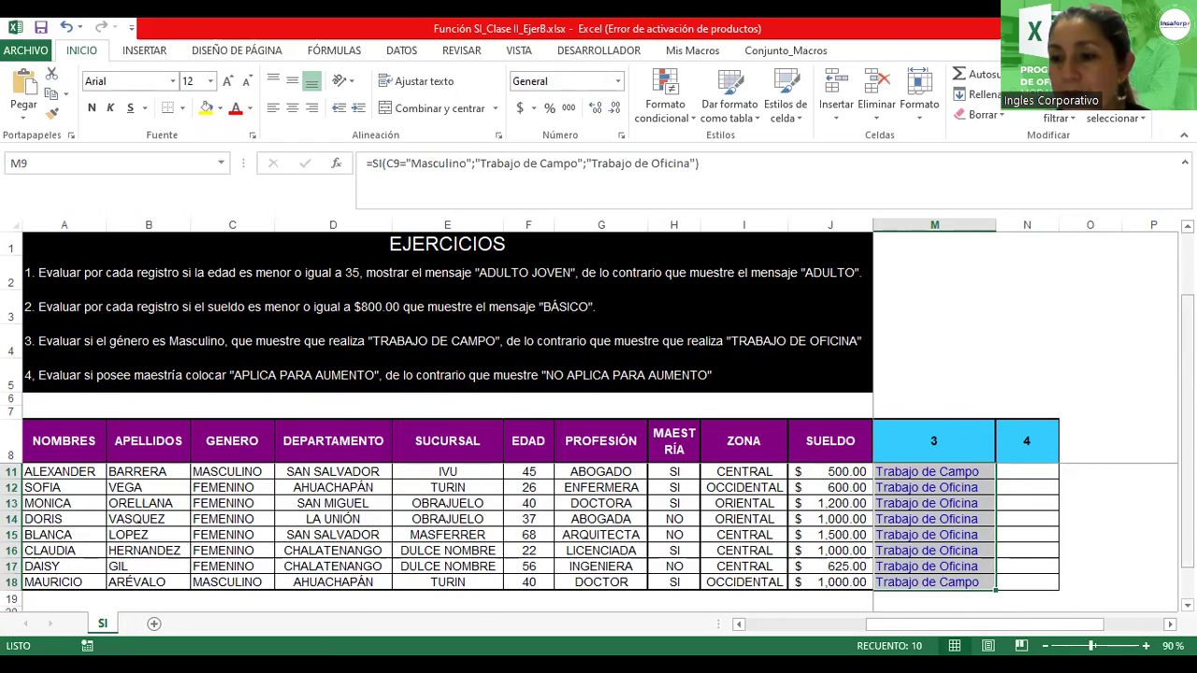
pyautogui.scroll(1, 530, 538)
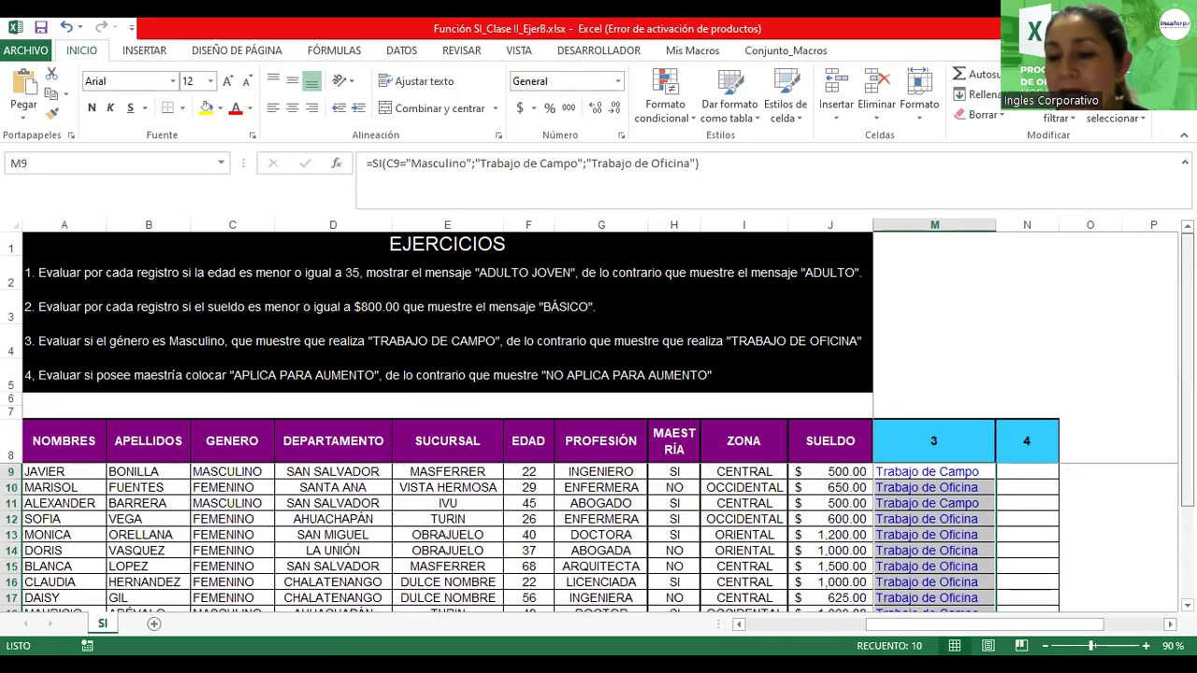
pyautogui.click(943, 488)
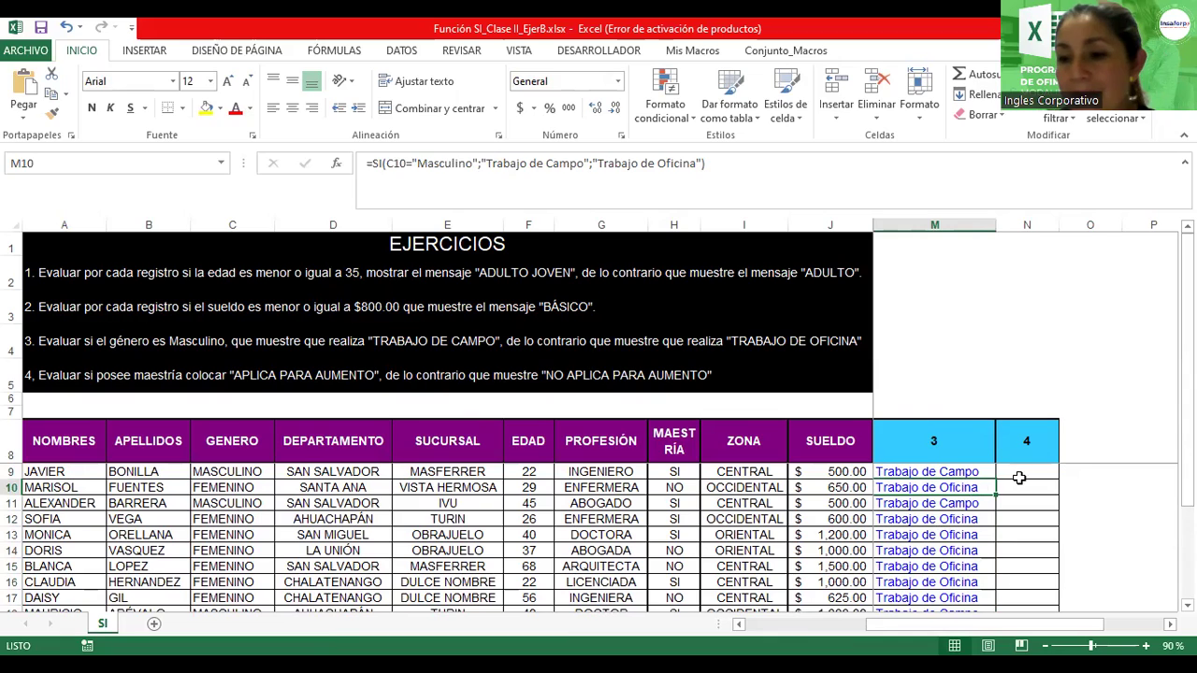
# - Select N9 and widen column N for the maestría formula
pyautogui.click(1020, 474)
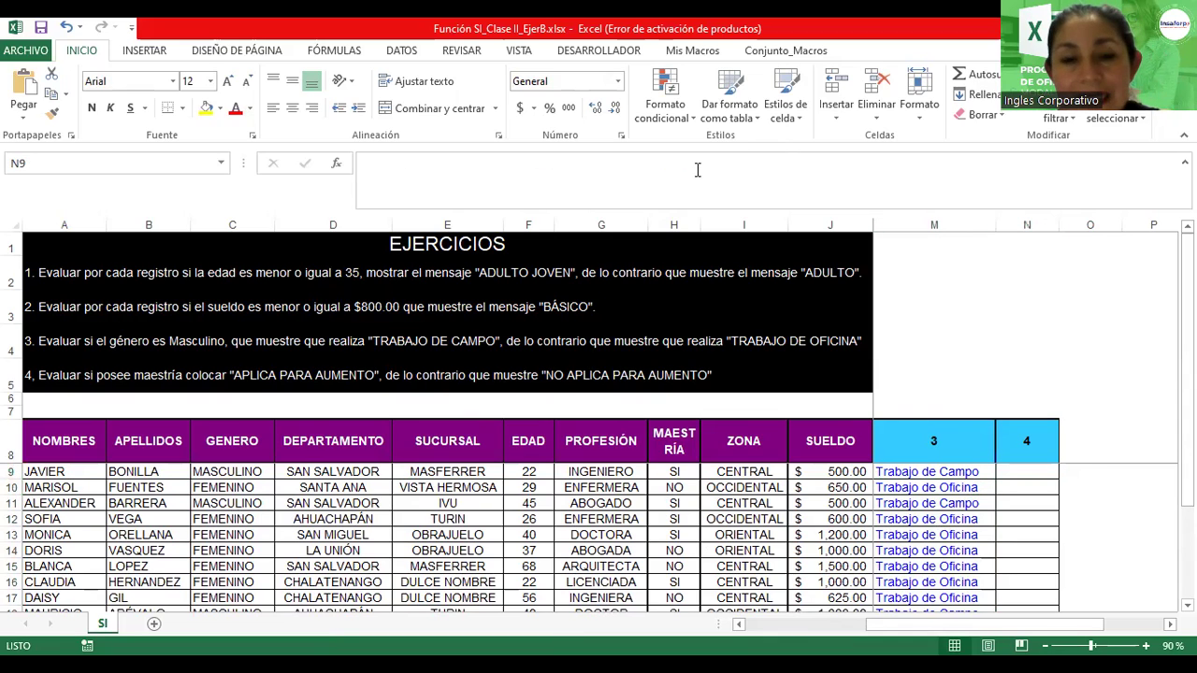
pyautogui.click(1027, 474)
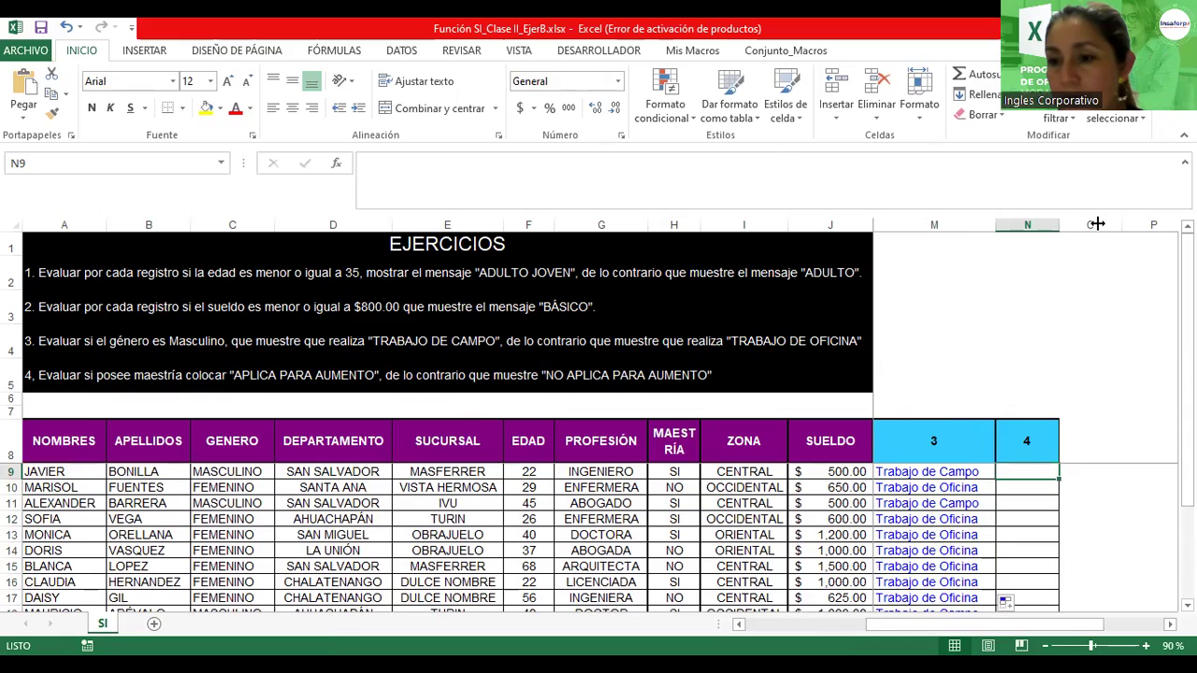
pyautogui.hotkey('ctrl', 'z')
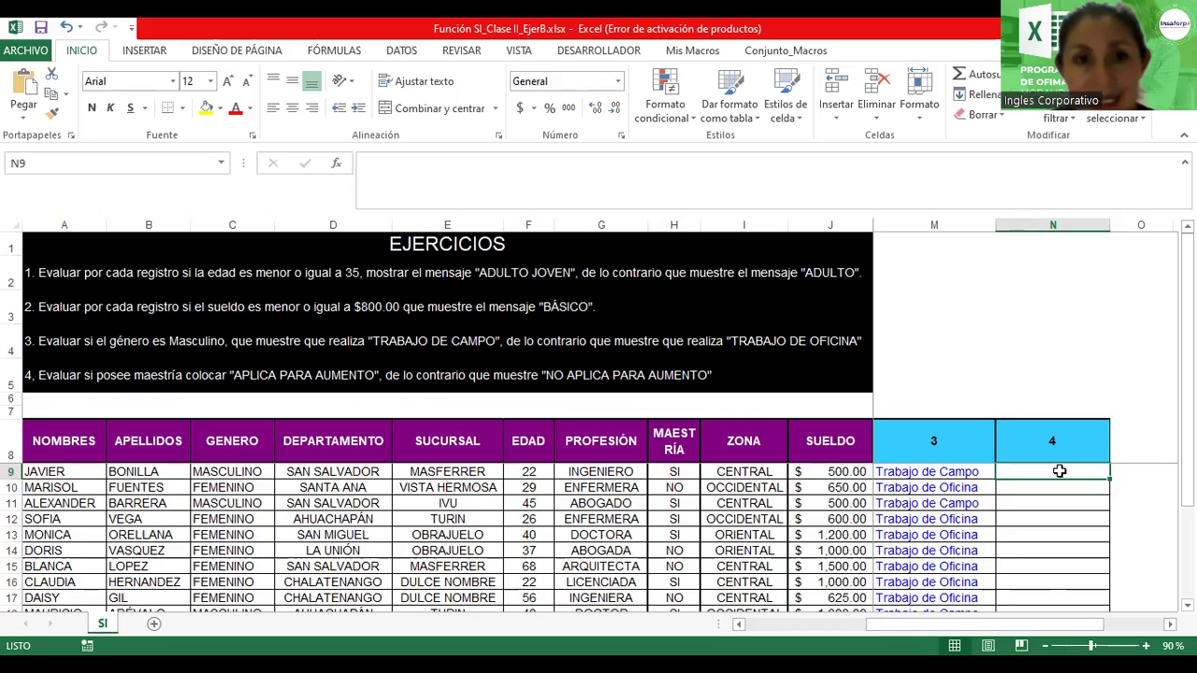
# - Begin N9 with =si(H9 so the test uses the first employee's MAESTRÍA value
pyautogui.write('=s')
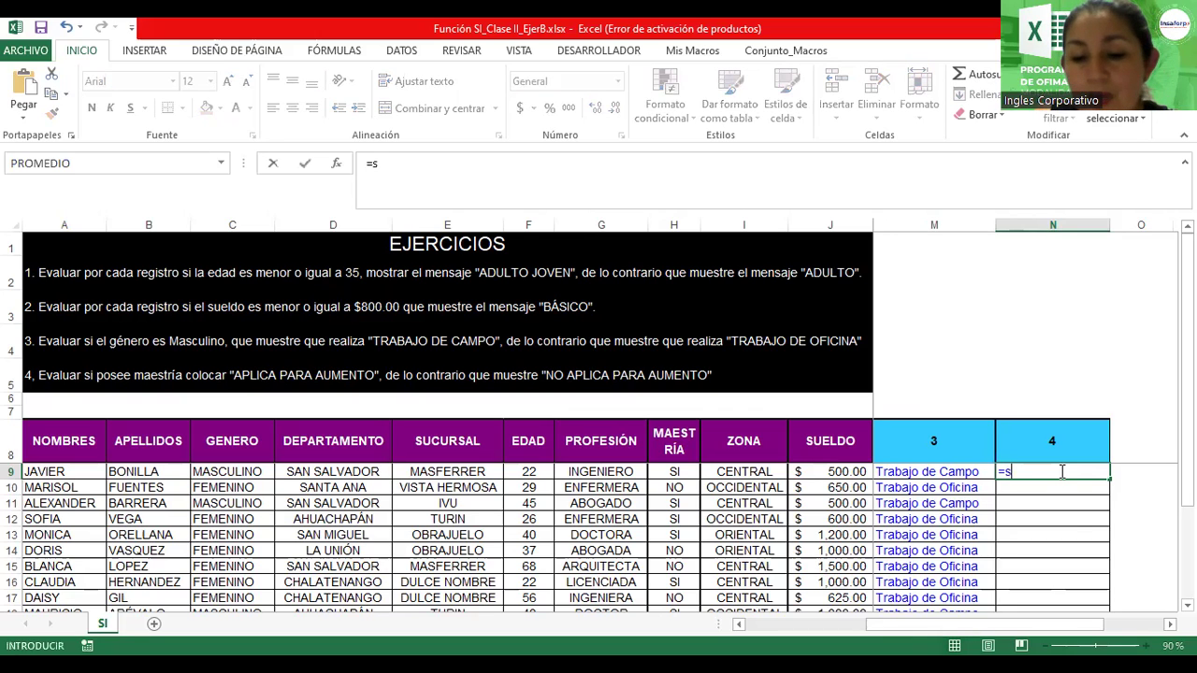
pyautogui.write('i')
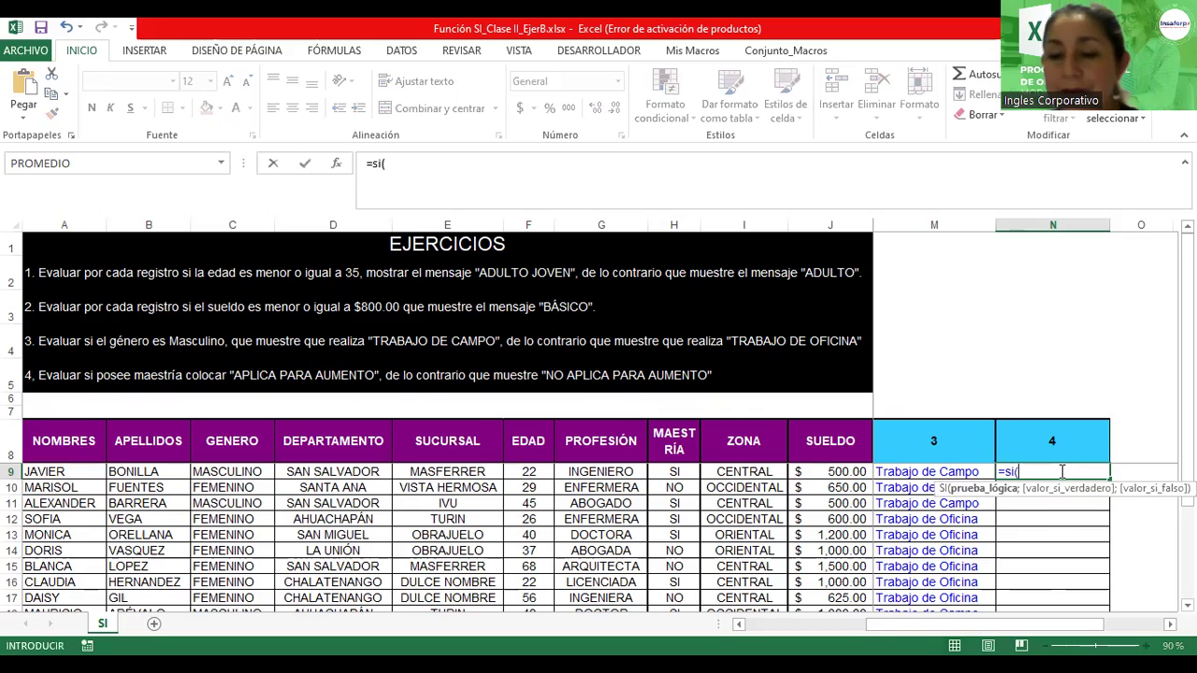
pyautogui.write('(')
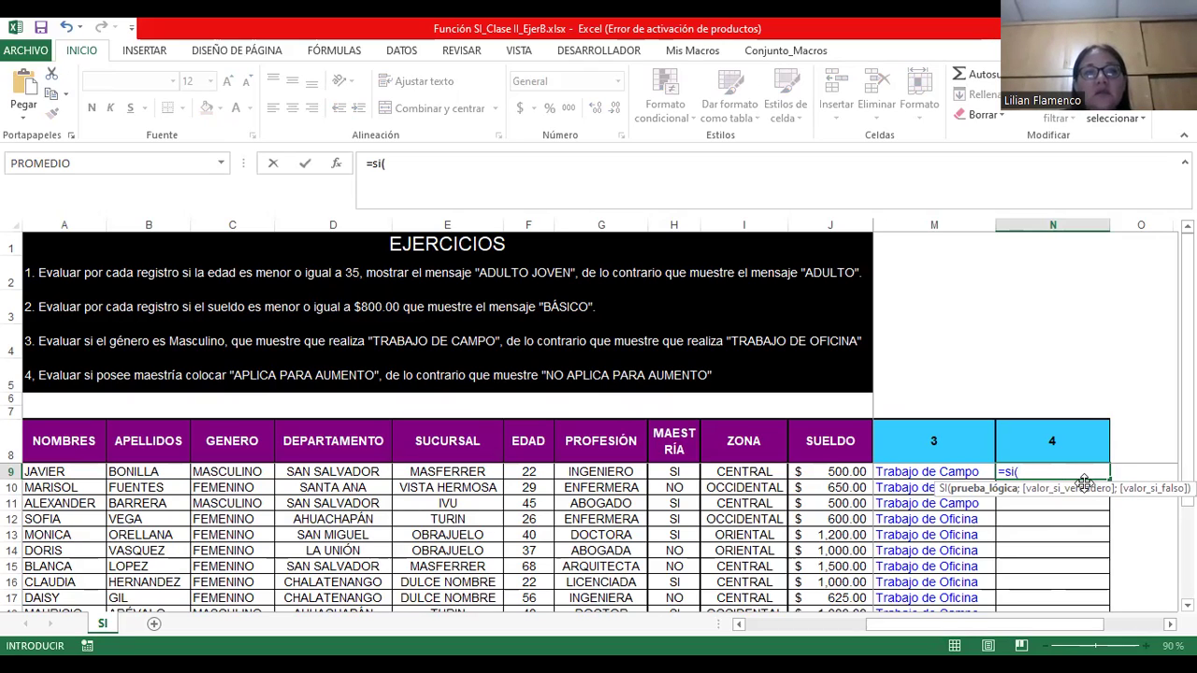
pyautogui.write('H')
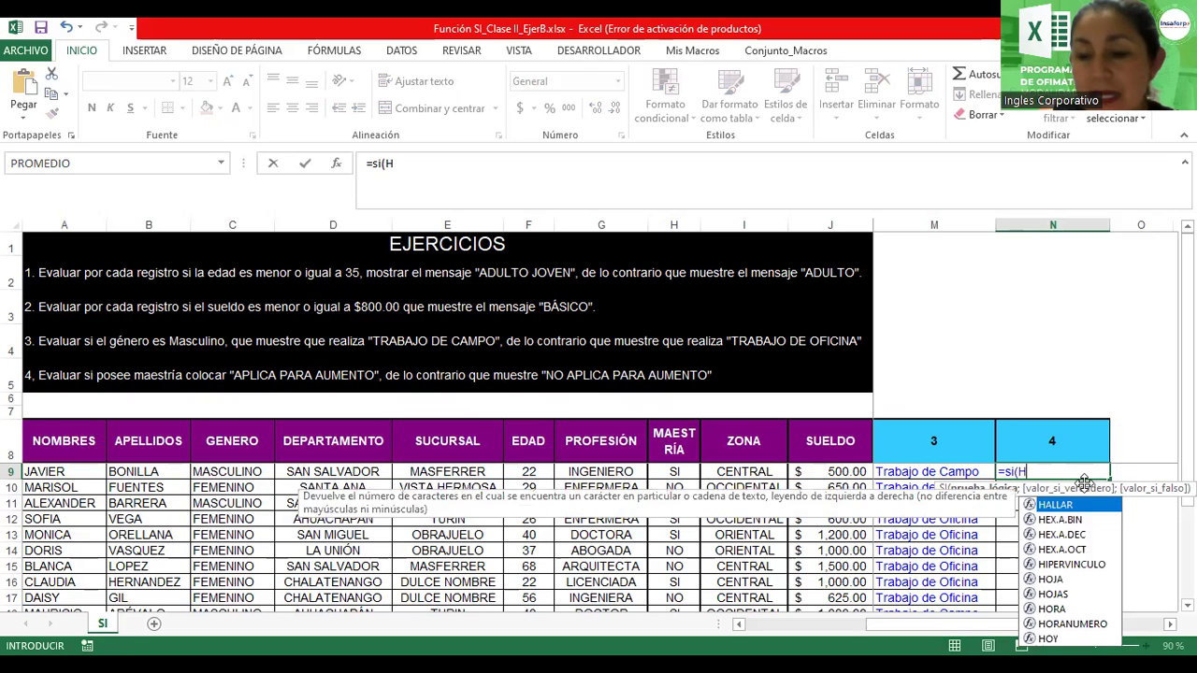
pyautogui.write('9')
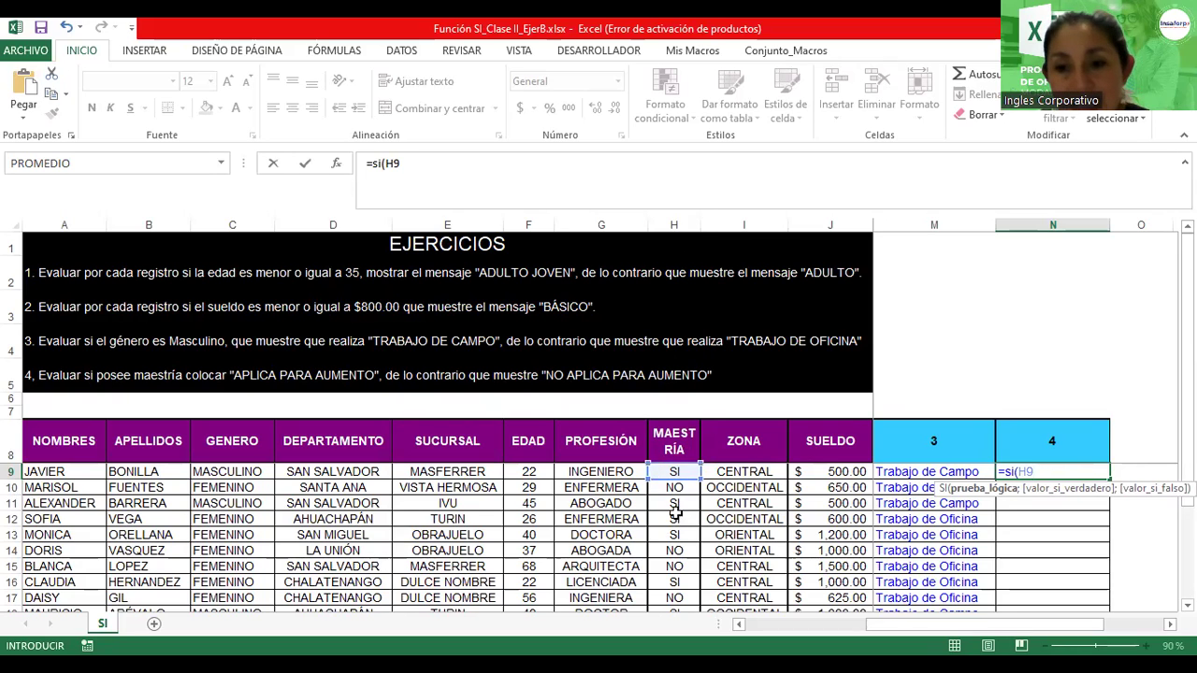
pyautogui.scroll(-1, 561, 533)
pyautogui.scroll(-1, 561, 533)
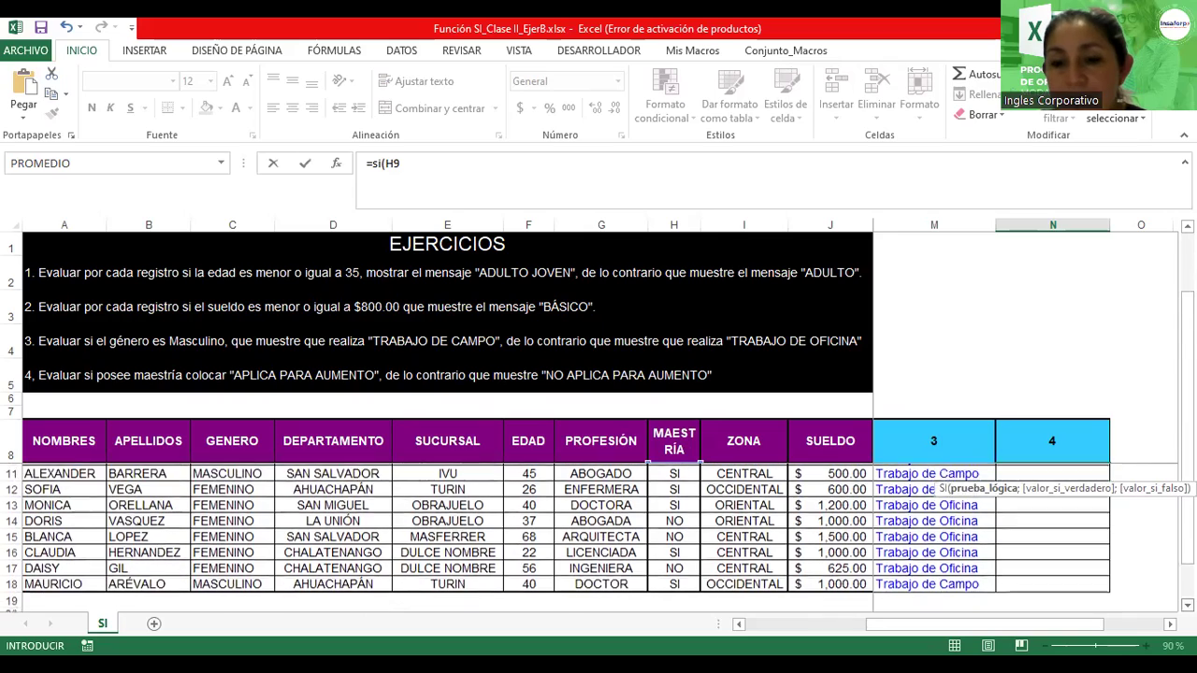
pyautogui.scroll(-2, 561, 534)
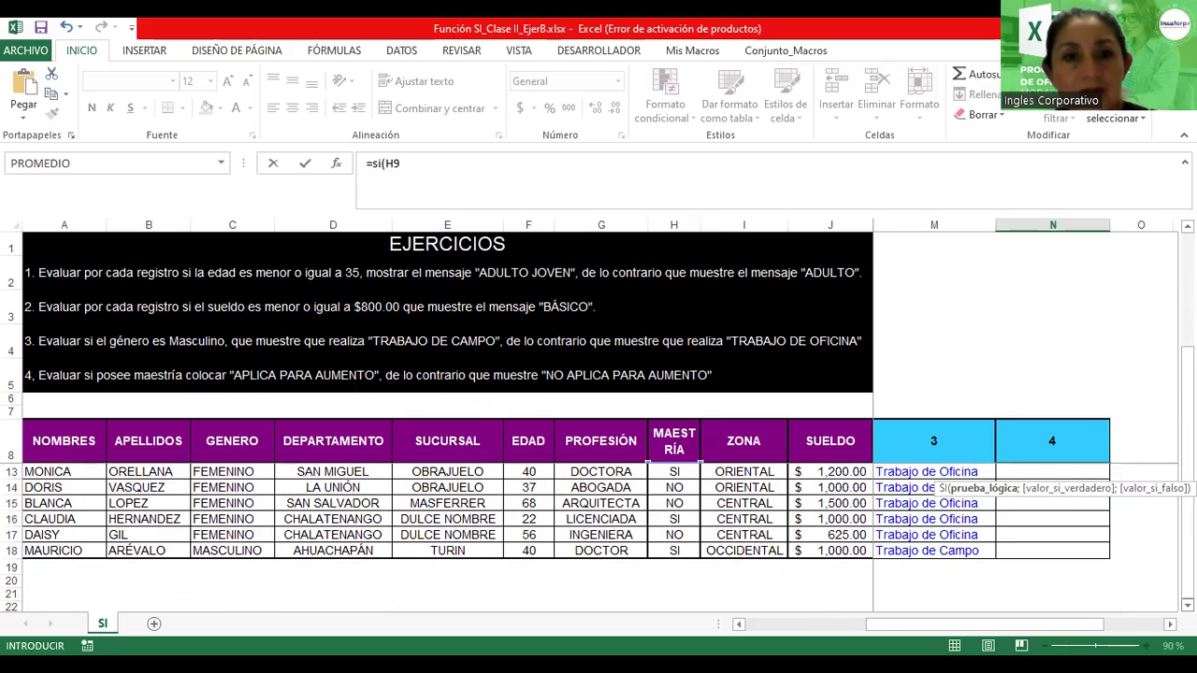
pyautogui.scroll(1, 562, 533)
pyautogui.scroll(2, 561, 533)
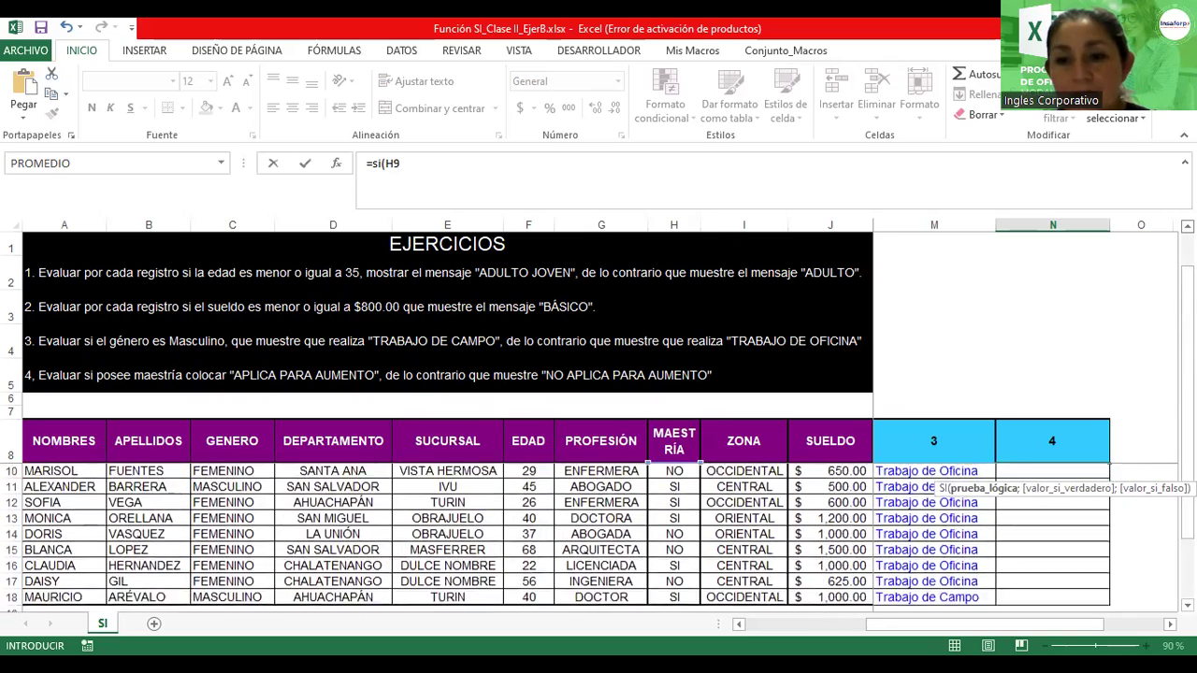
pyautogui.scroll(1, 561, 533)
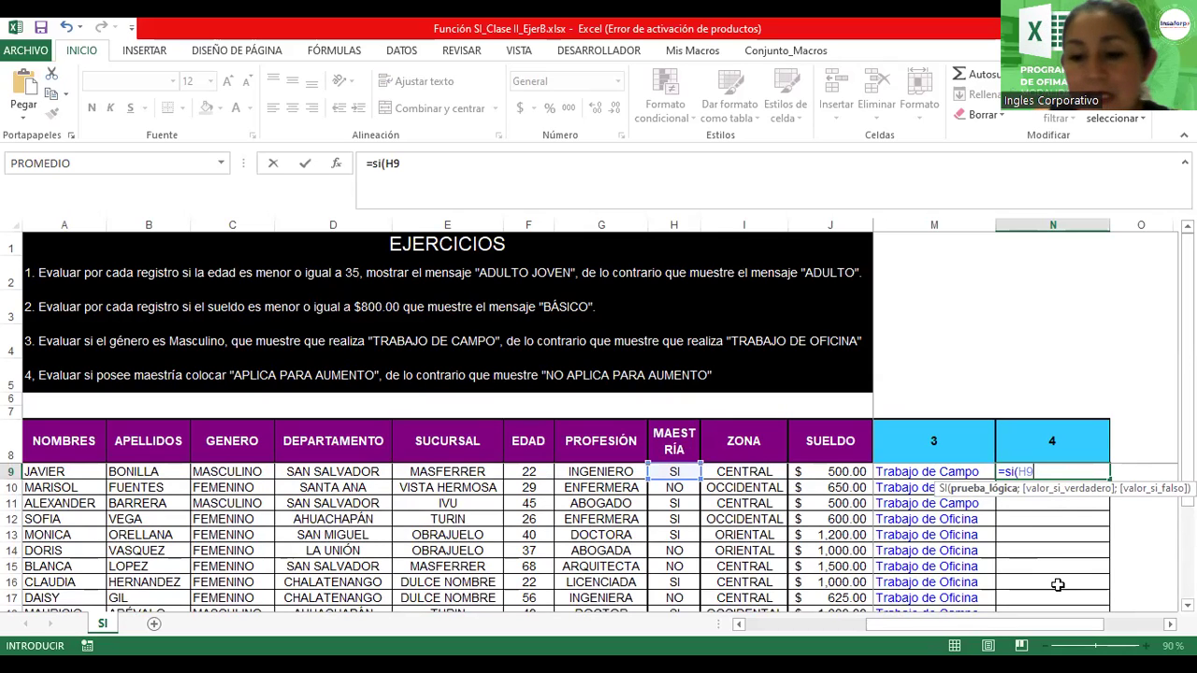
# - Finish N9 as =si(H9="Si";"Aplica para aumento";"No aplica para aumento") and confirm it
pyautogui.write('=')
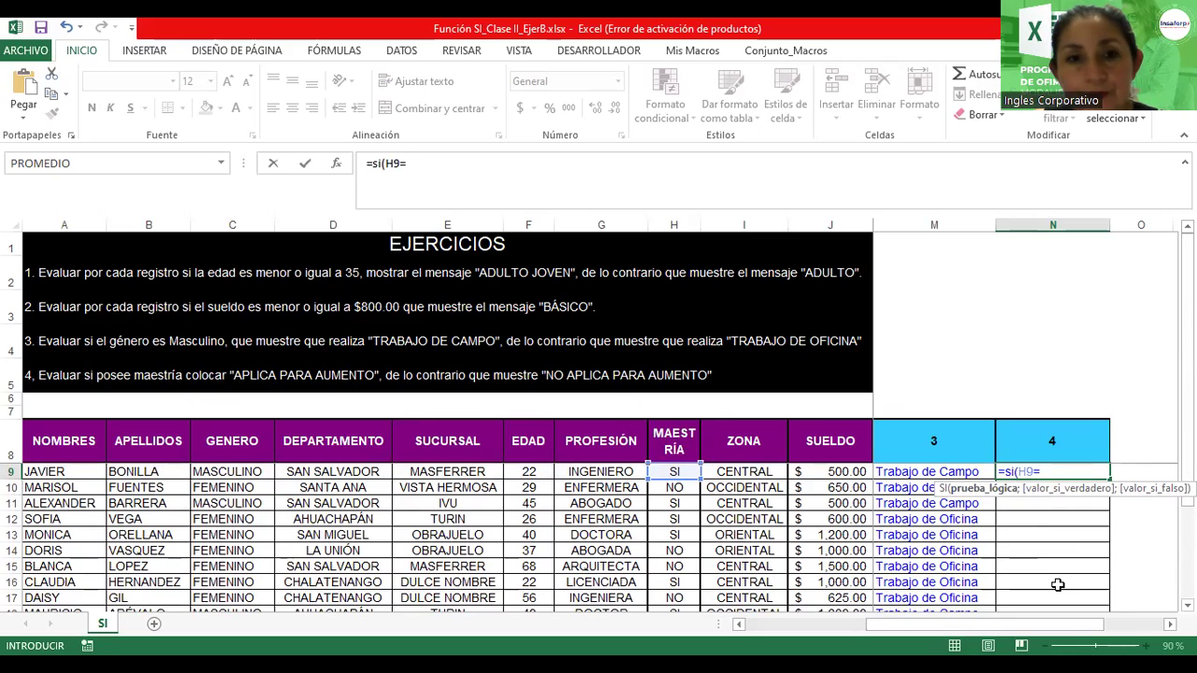
pyautogui.write('"')
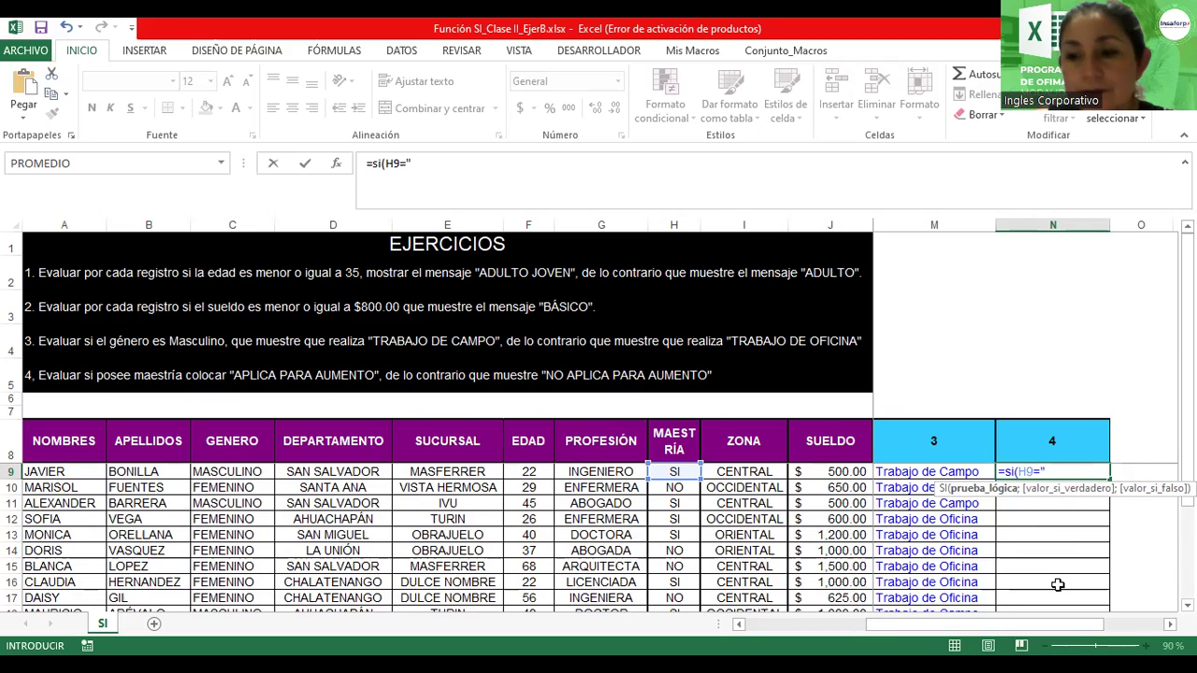
pyautogui.write('Si"')
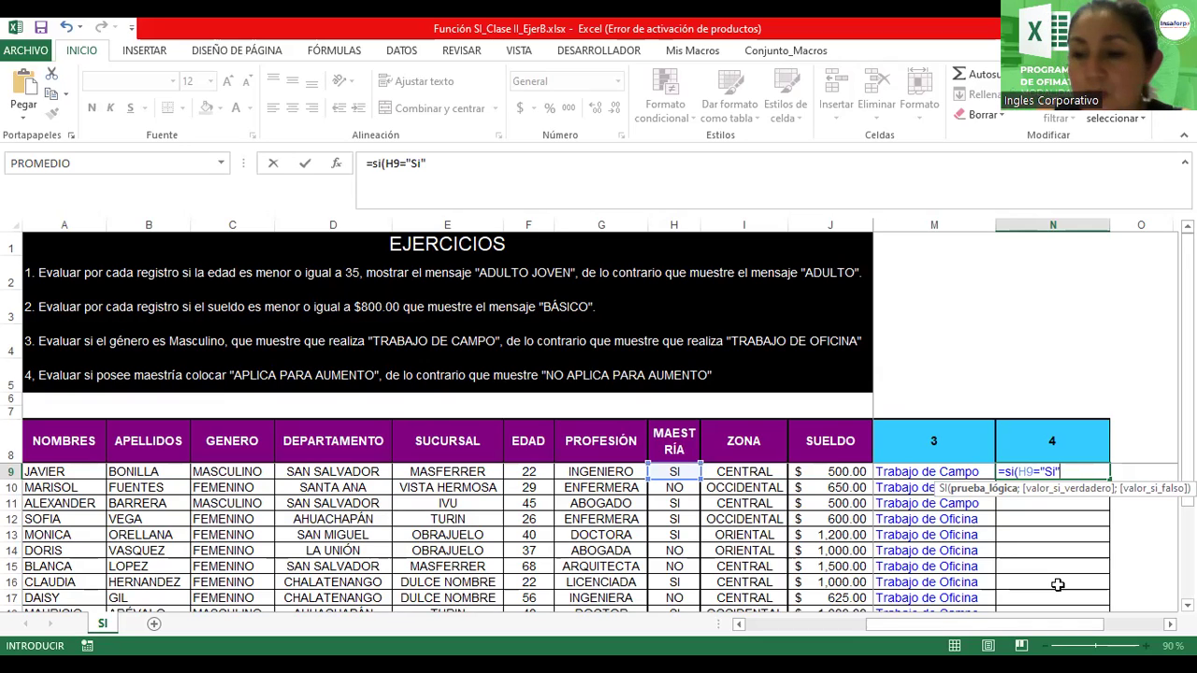
pyautogui.write(';')
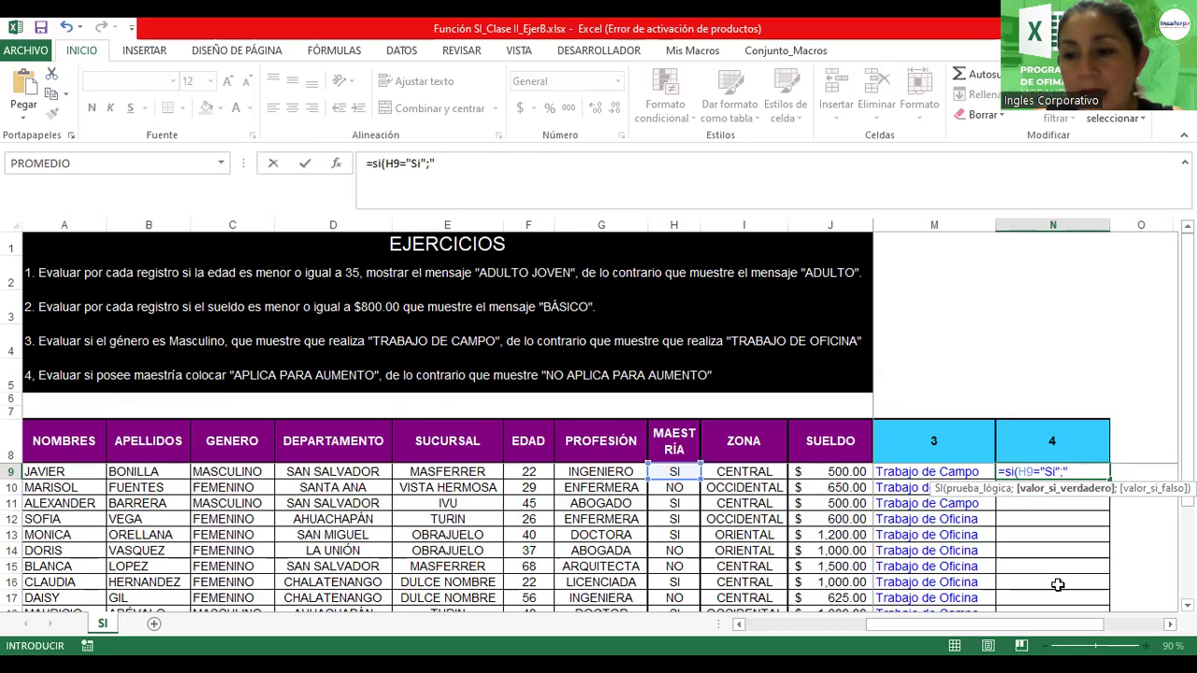
pyautogui.write('"Aplica para aumento"')
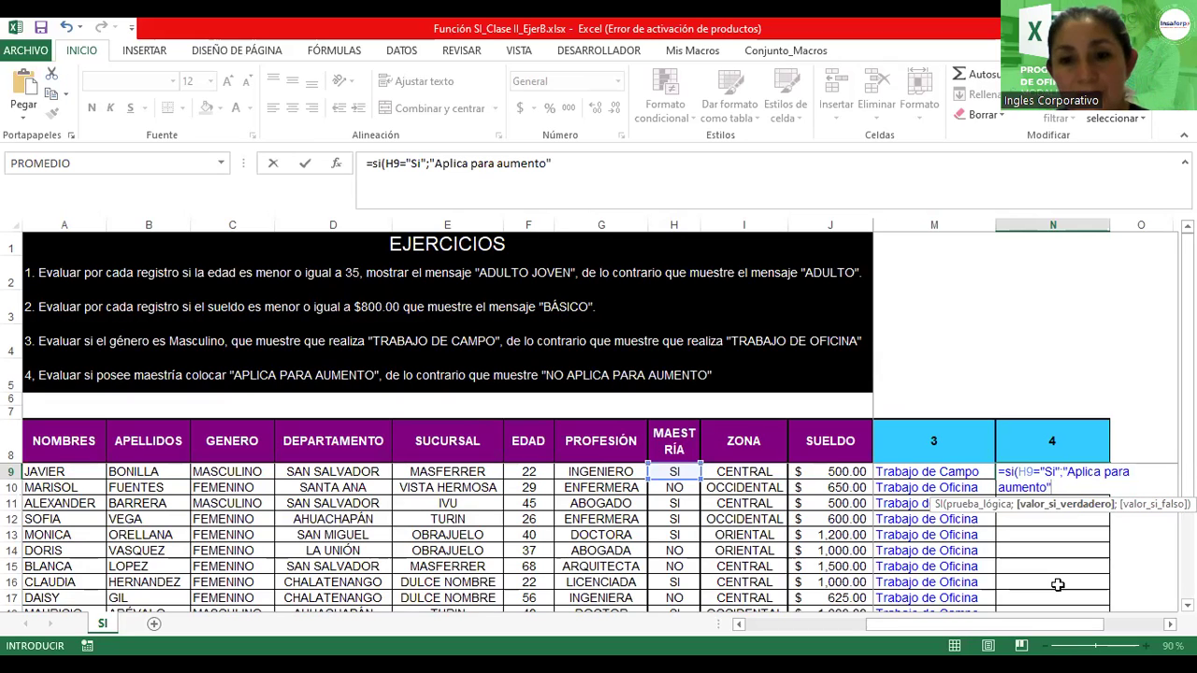
pyautogui.write(';')
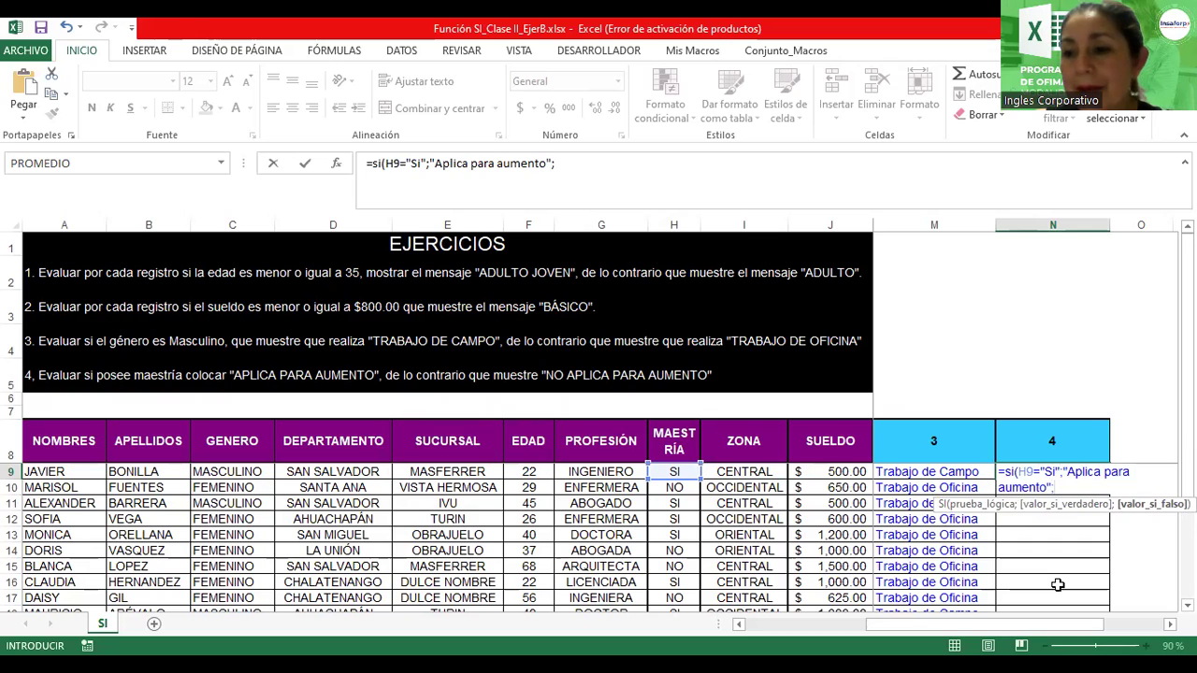
pyautogui.write('"No aplica para aumento')
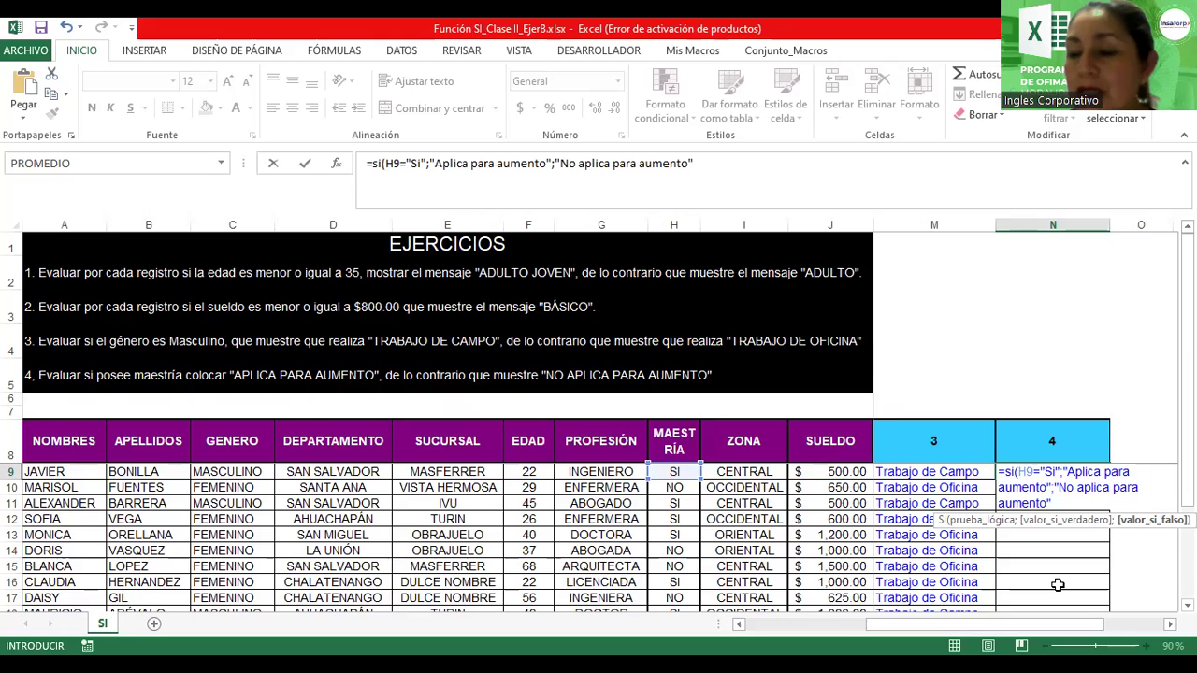
pyautogui.press('Return')
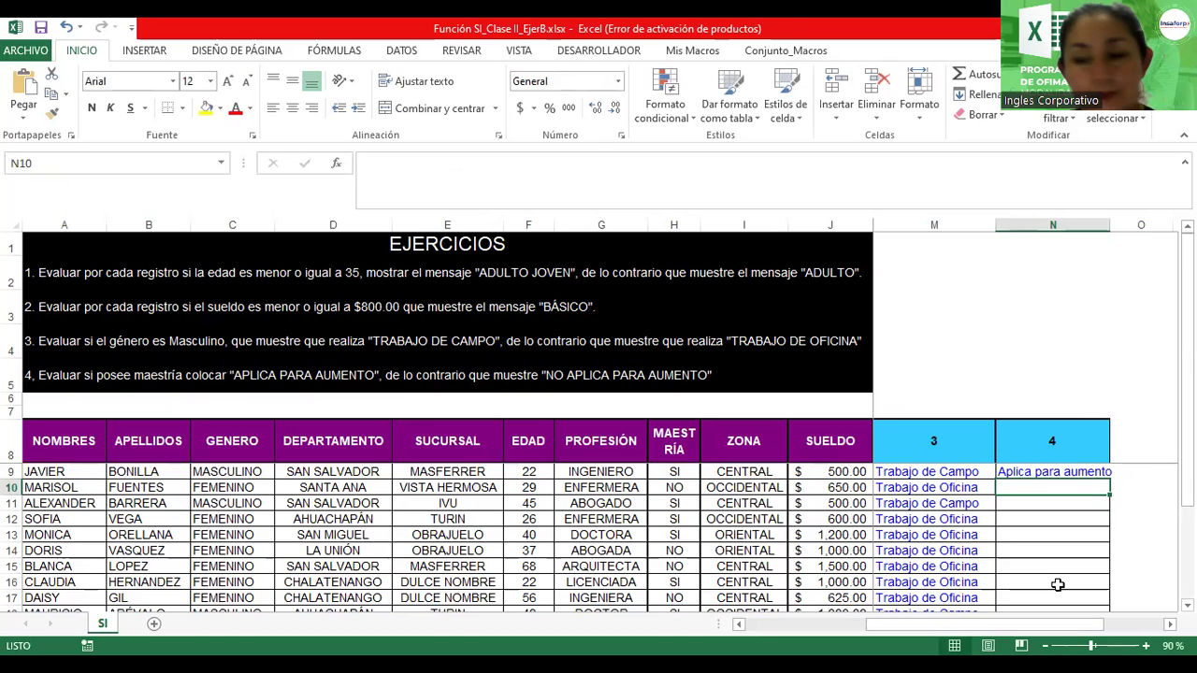
# - Copy the N9 formula down to N18 and widen column N to fit the labels
pyautogui.click(1096, 473)
pyautogui.moveTo(1107, 479)
pyautogui.mouseDown()
pyautogui.moveTo(1099, 614)
pyautogui.moveTo(1057, 575)
pyautogui.mouseUp()
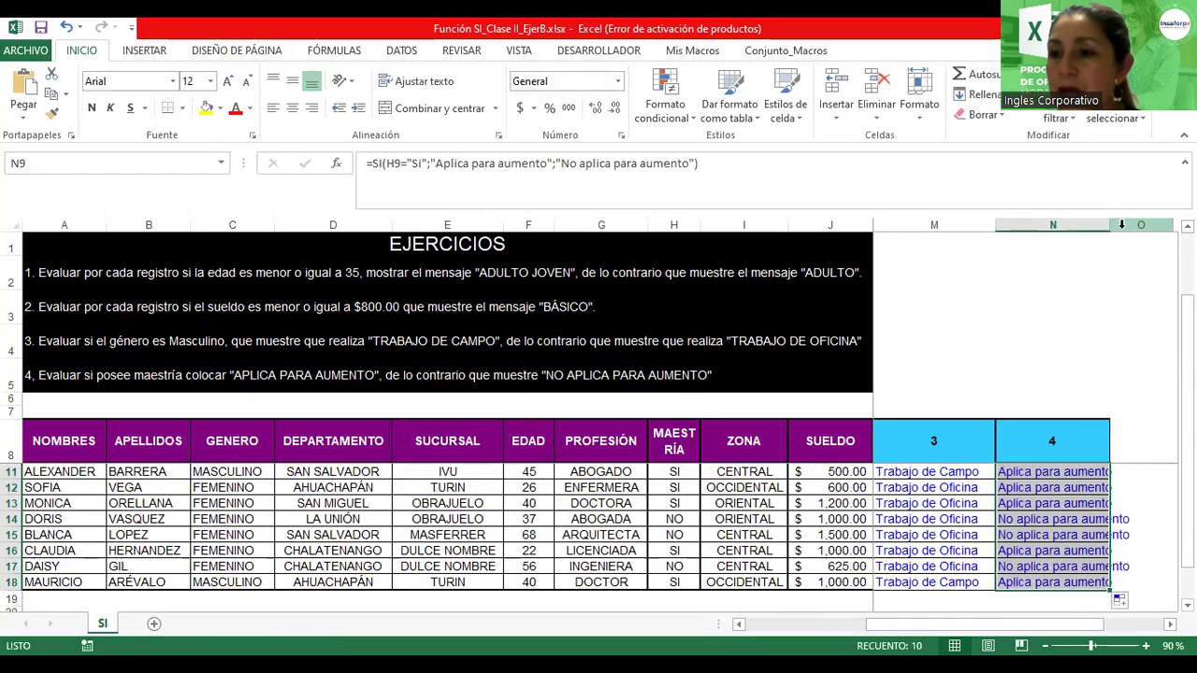
pyautogui.moveTo(1107, 226); pyautogui.dragTo(1149, 228)
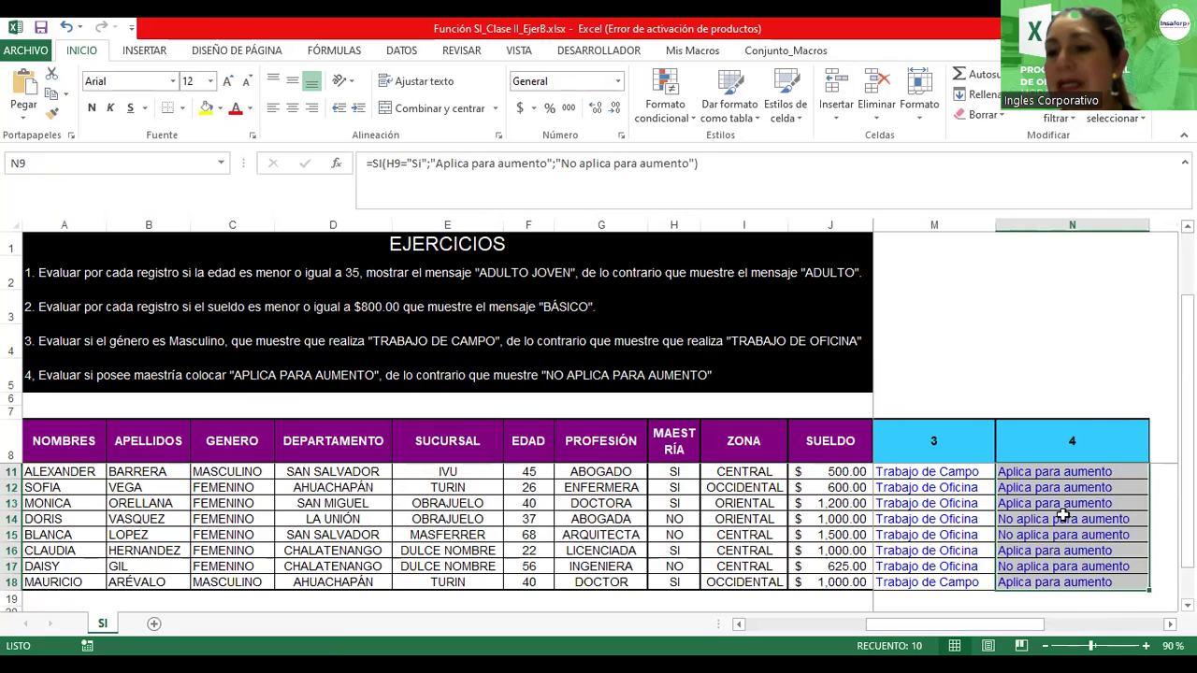
pyautogui.click(1066, 517)
pyautogui.press('Up')
pyautogui.press('Up')
pyautogui.press('Up')
pyautogui.press('Up')
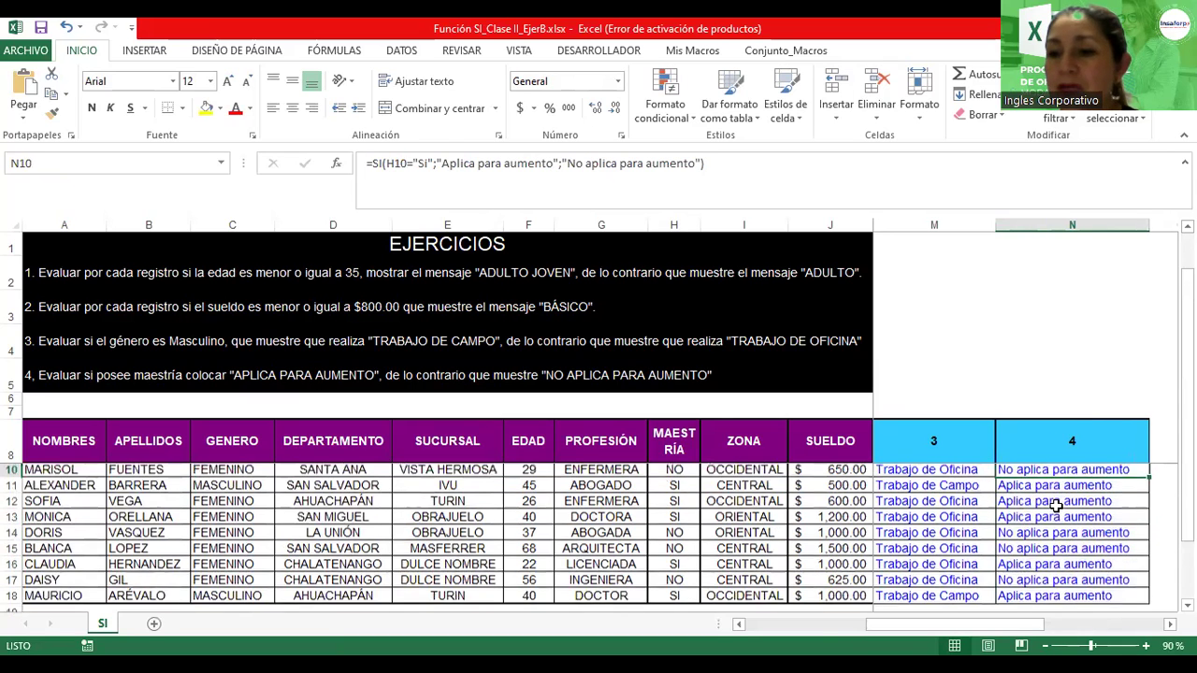
pyautogui.press('Up')
pyautogui.press('Up')
pyautogui.press('Up')
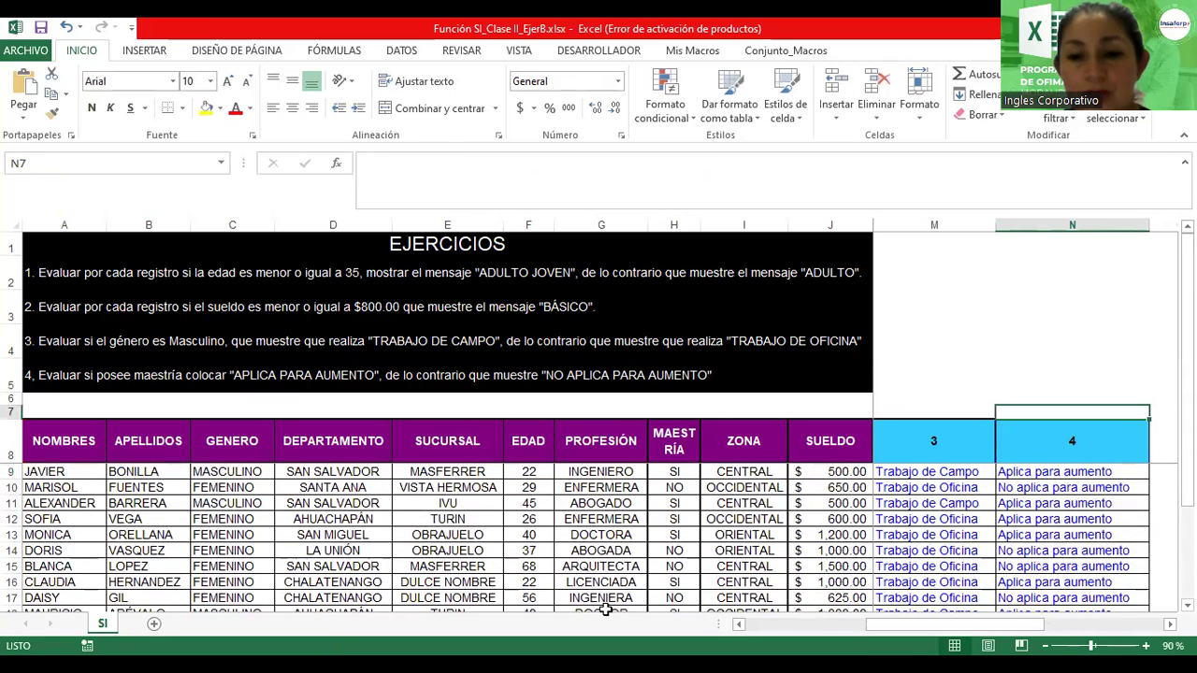
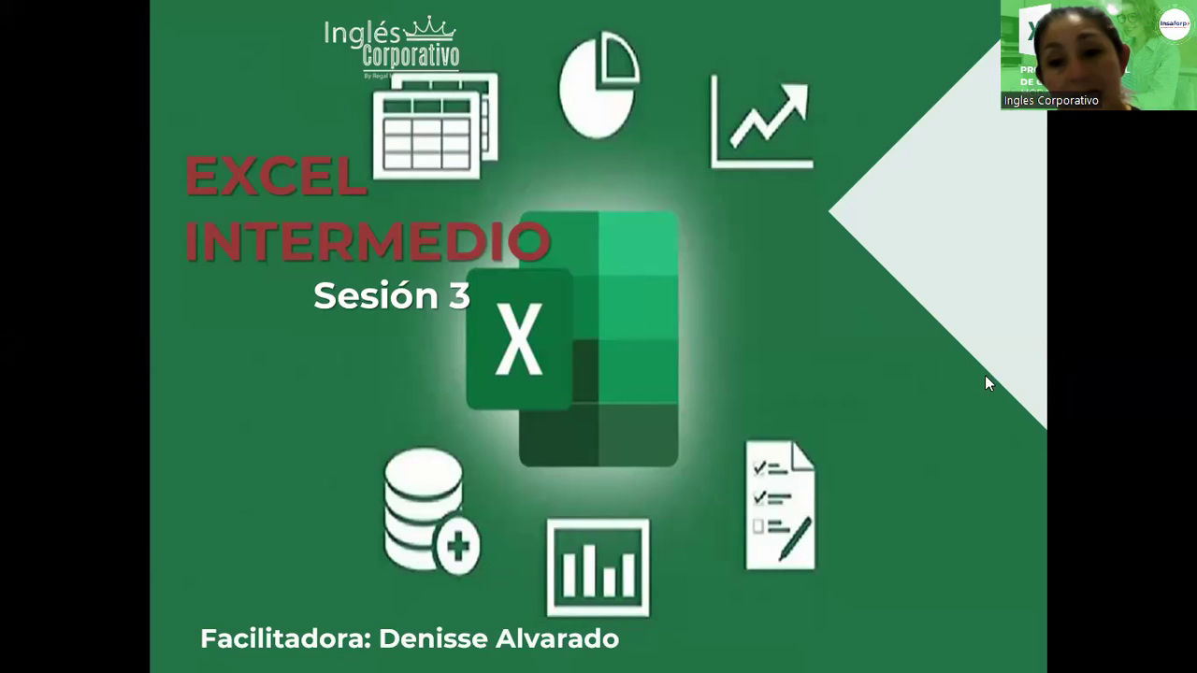
# - Advance from the Excel Intermedio title slide to the 'Objetivo de la sesión' slide
pyautogui.click(768, 354)
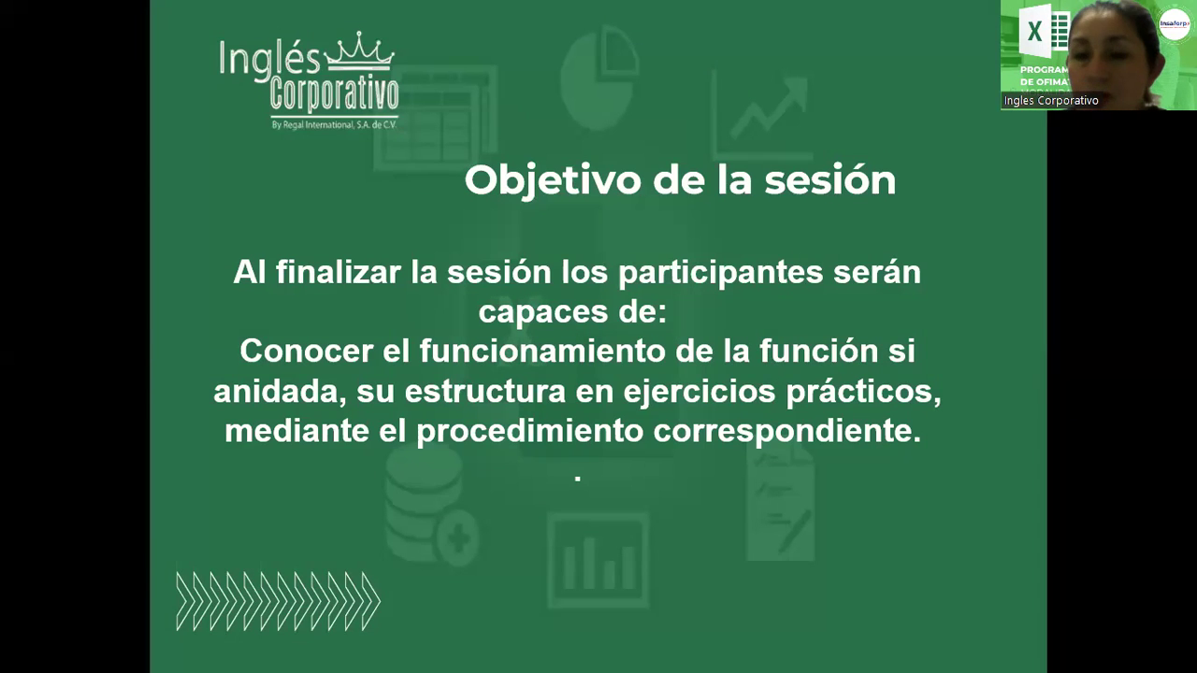
# - Advance the slideshow one slide toward the Función SI anidada explanation
pyautogui.press('Right')
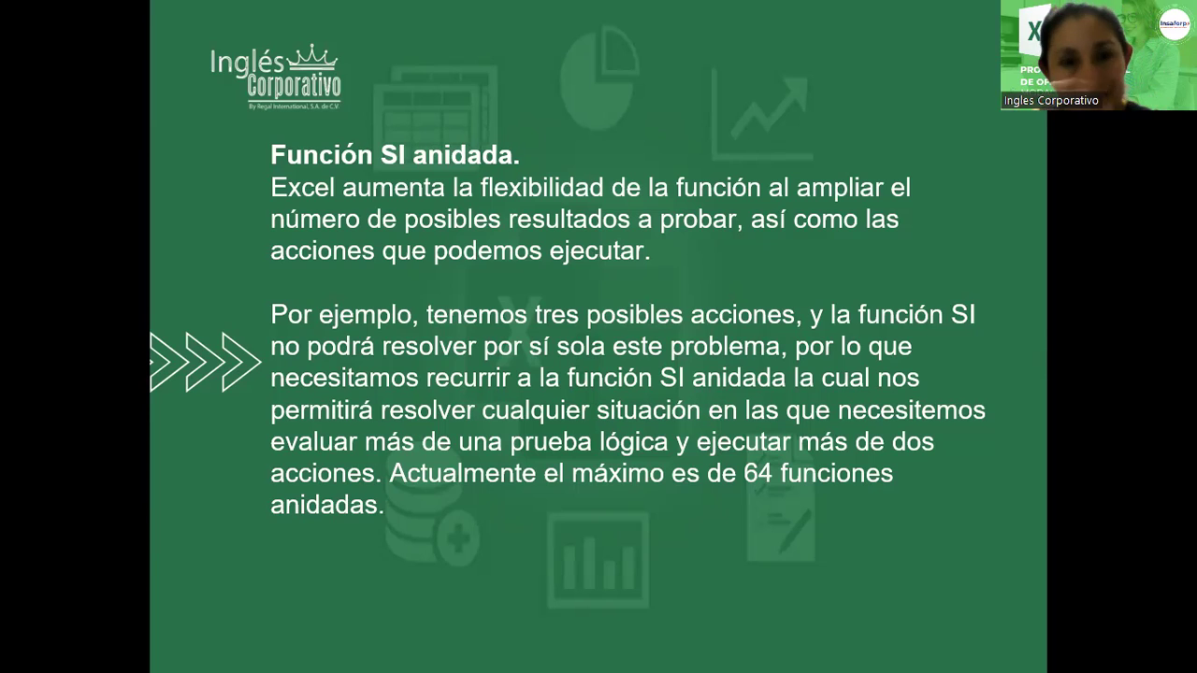
# - Show the example slide grading Puntuación as Malo, Promedio, Bueno or Excelente with nested SI
pyautogui.press('Right')
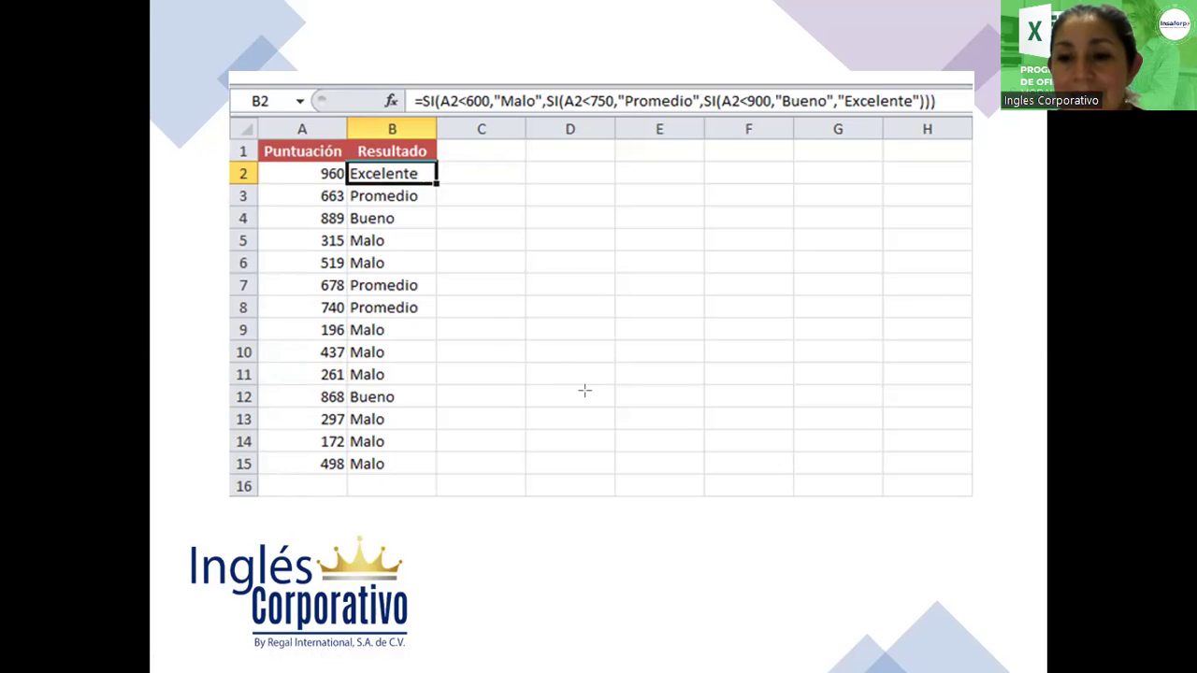
# - Ink a rectangle around the Puntuación scores A2:A15 and an arrow pointing at 'Malo'
pyautogui.moveTo(288, 166); pyautogui.dragTo(351, 479)
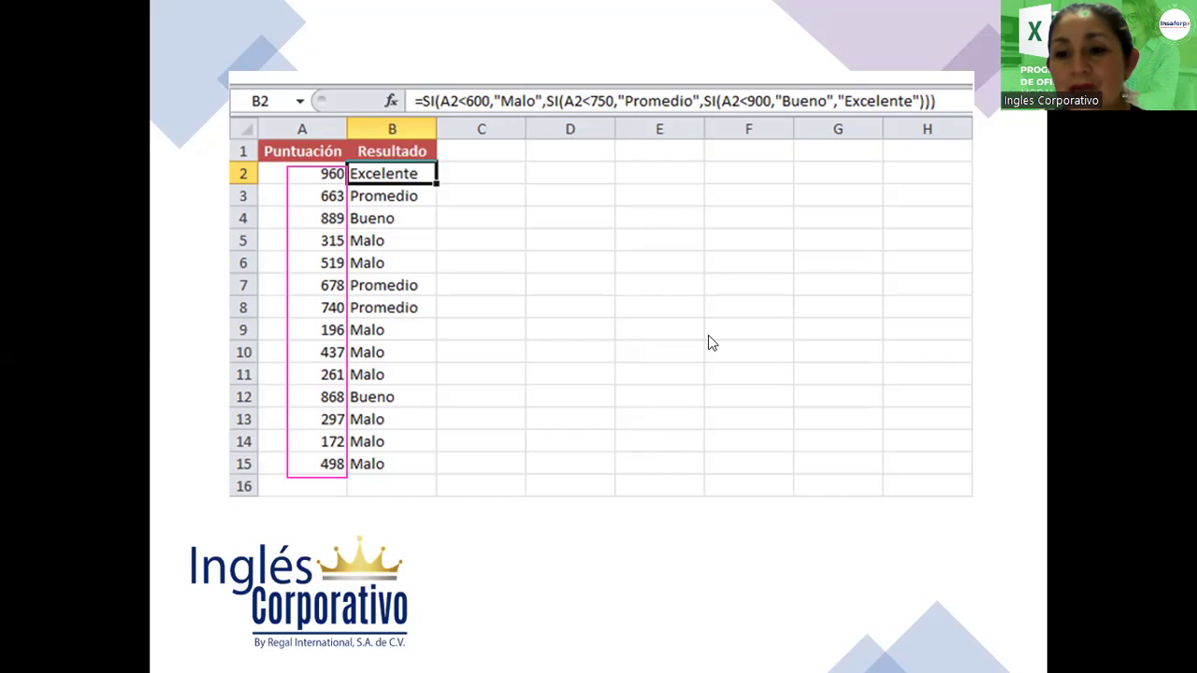
pyautogui.moveTo(567, 178); pyautogui.dragTo(522, 114)
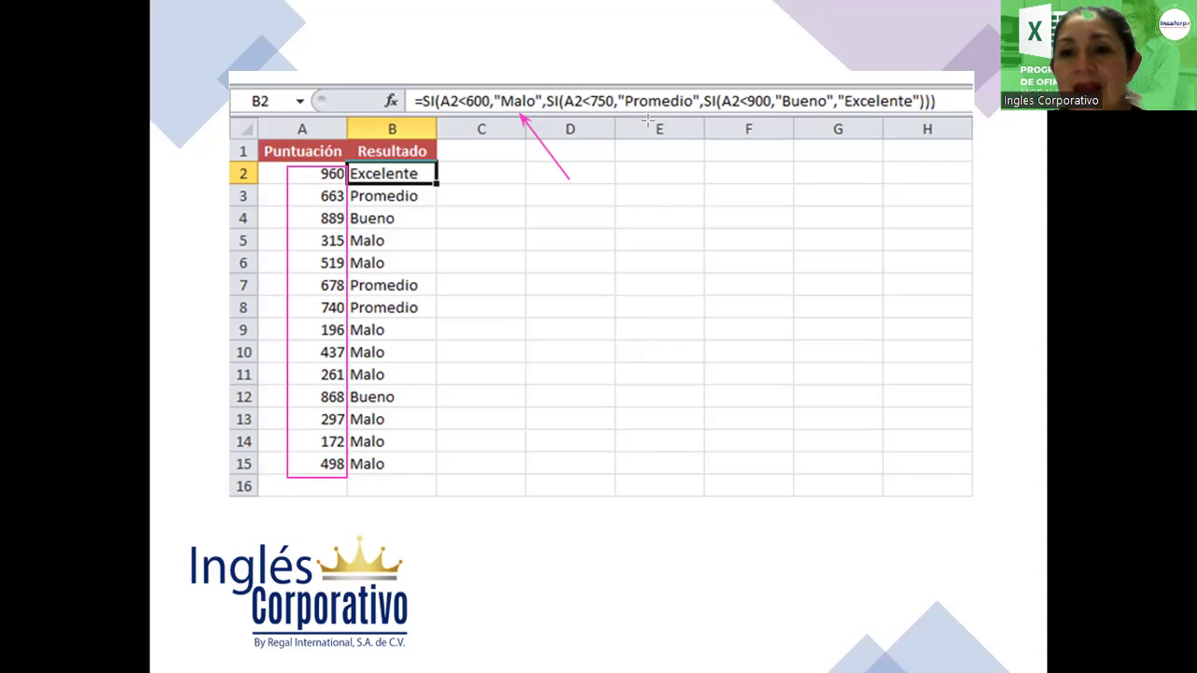
# - Ink arrows at Promedio, A2<900 and Excelente, plus downward arrows above Promedio, Malo and A2<900
pyautogui.moveTo(697, 171); pyautogui.dragTo(668, 123)
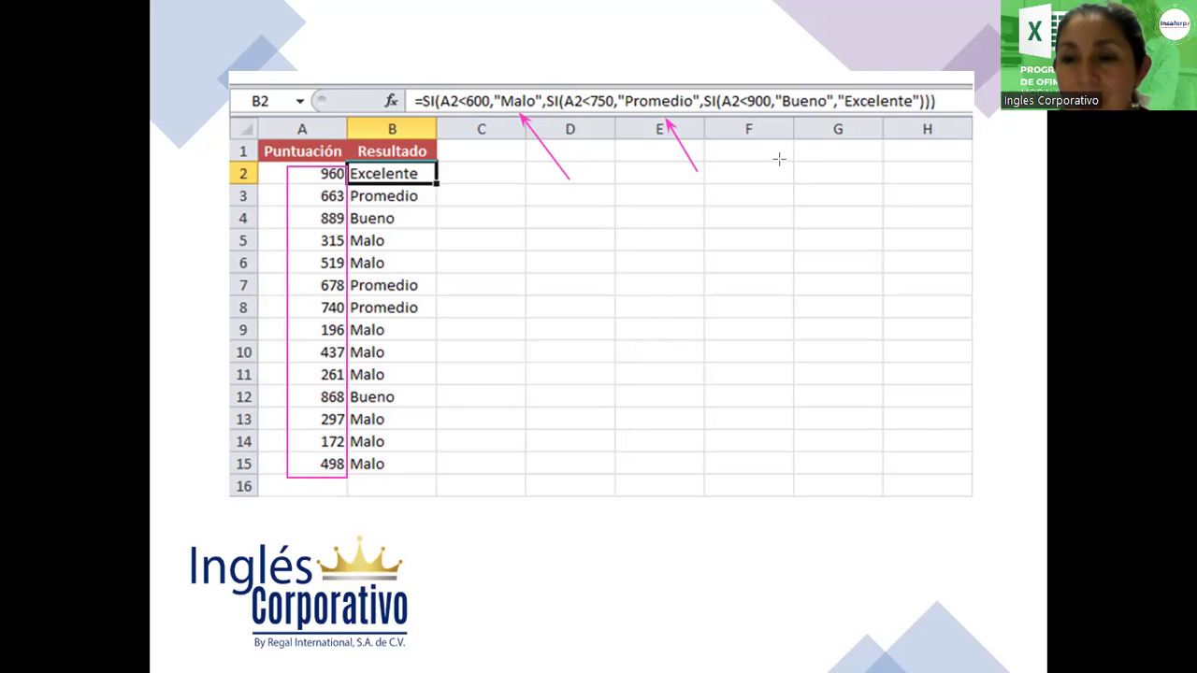
pyautogui.moveTo(785, 176); pyautogui.dragTo(745, 119)
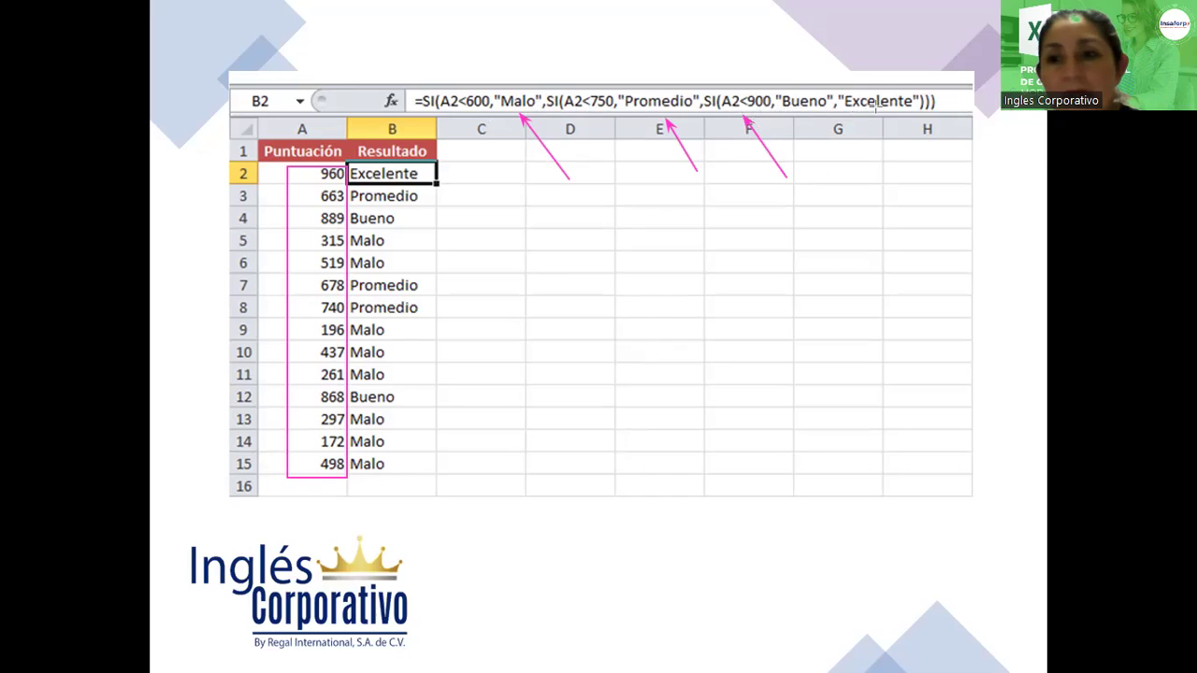
pyautogui.moveTo(922, 181); pyautogui.dragTo(889, 120)
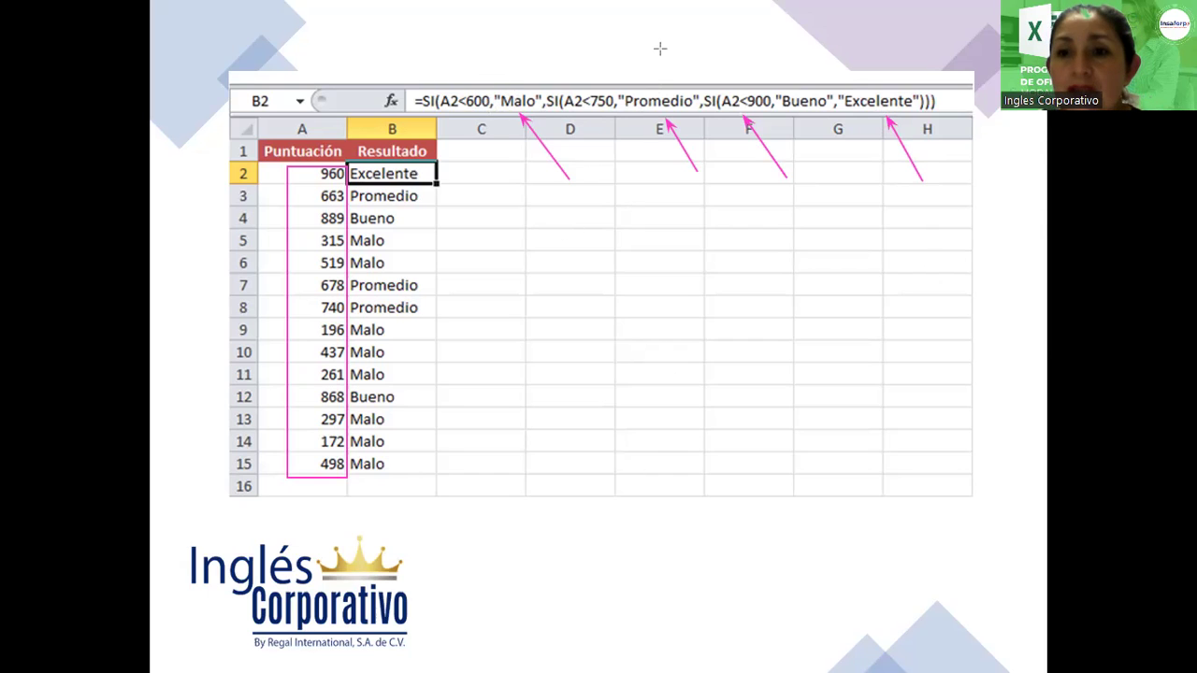
pyautogui.moveTo(665, 19); pyautogui.dragTo(657, 79)
pyautogui.moveTo(510, 26); pyautogui.dragTo(499, 82)
pyautogui.moveTo(757, 20); pyautogui.dragTo(749, 86)
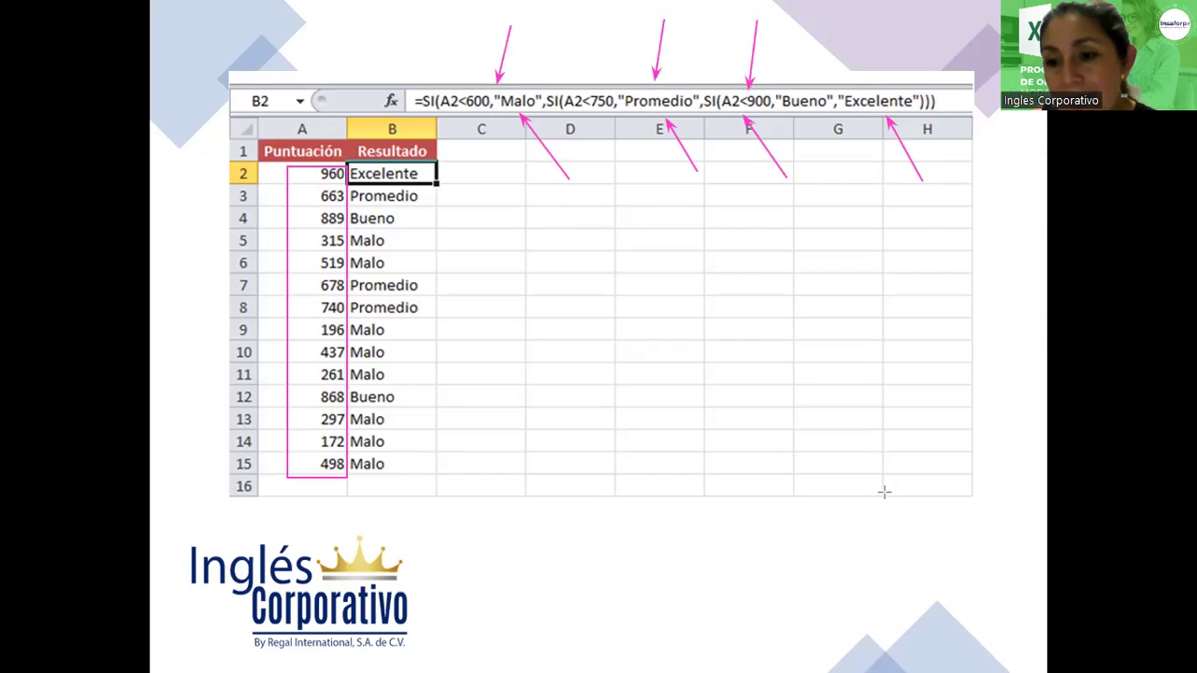
# - Add a red arrow at Excelente and another at the formula's closing parentheses
pyautogui.moveTo(899, 14); pyautogui.dragTo(876, 83)
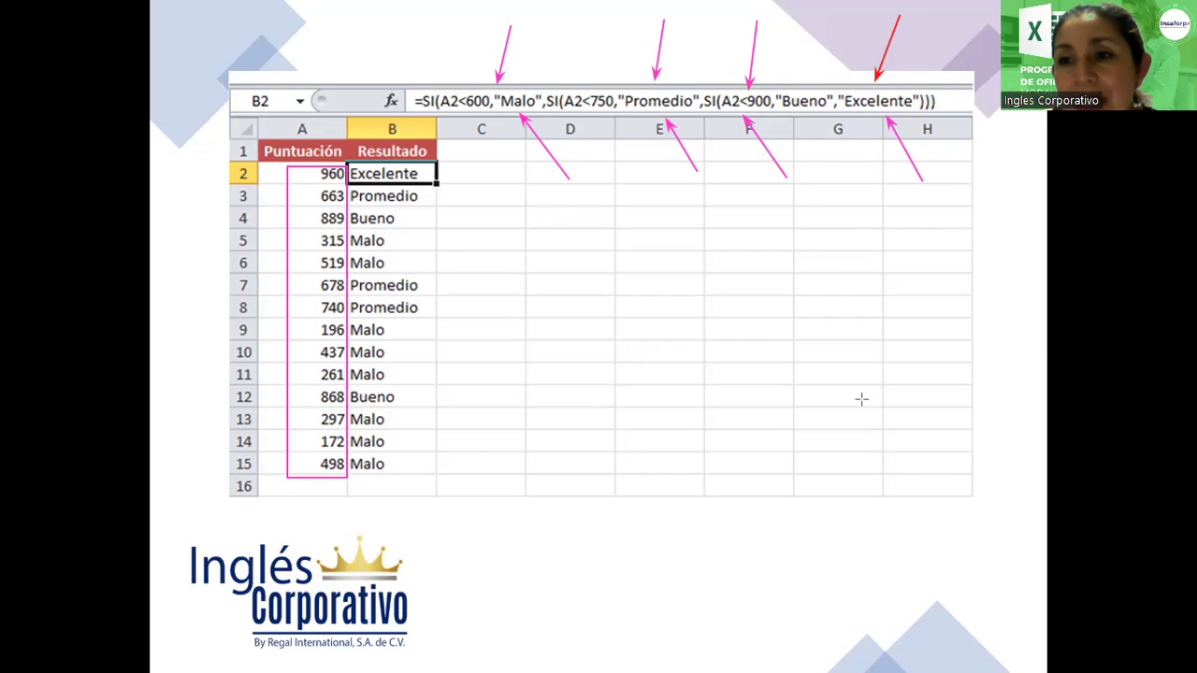
pyautogui.moveTo(999, 40); pyautogui.dragTo(943, 97)
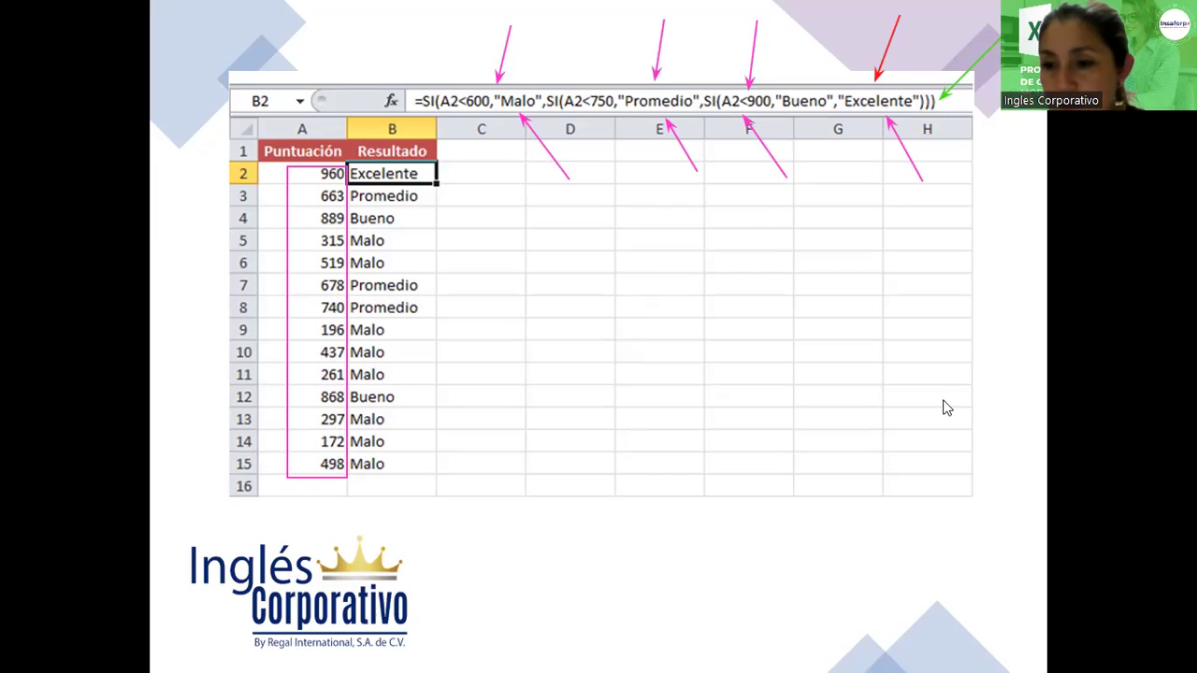
# - Erase all ink annotations from the nested SI example slide
pyautogui.click(709, 518)
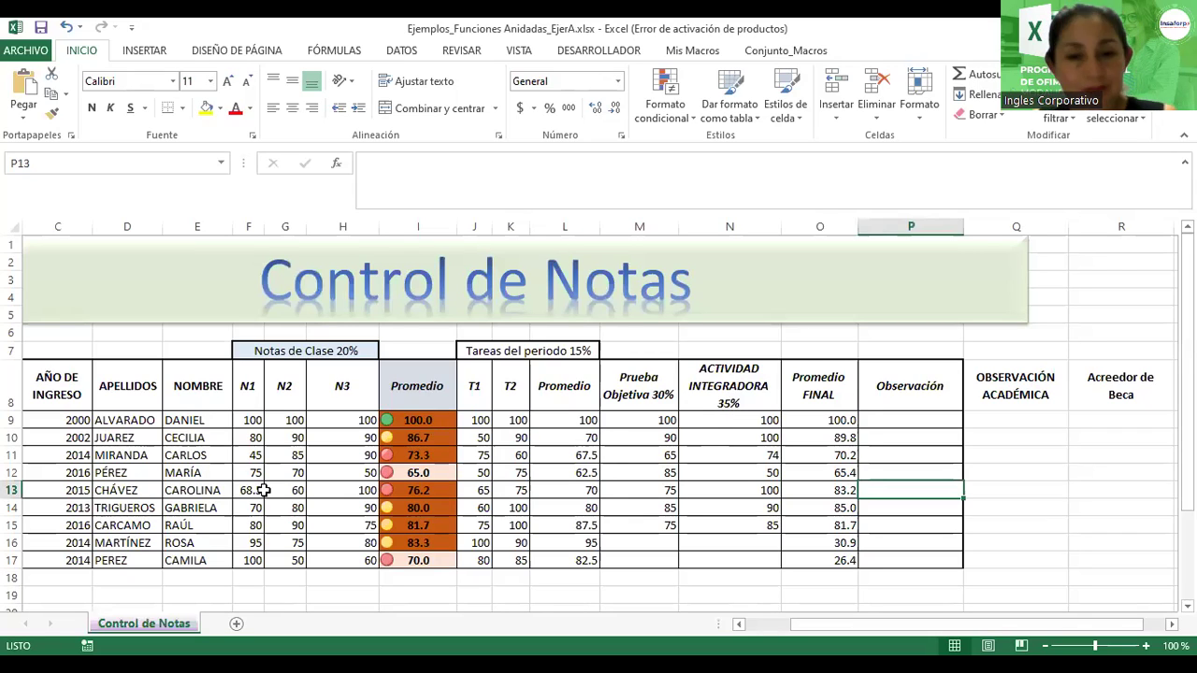
# - Nudge the Control de Notas title banner slightly to the right
pyautogui.click(433, 423)
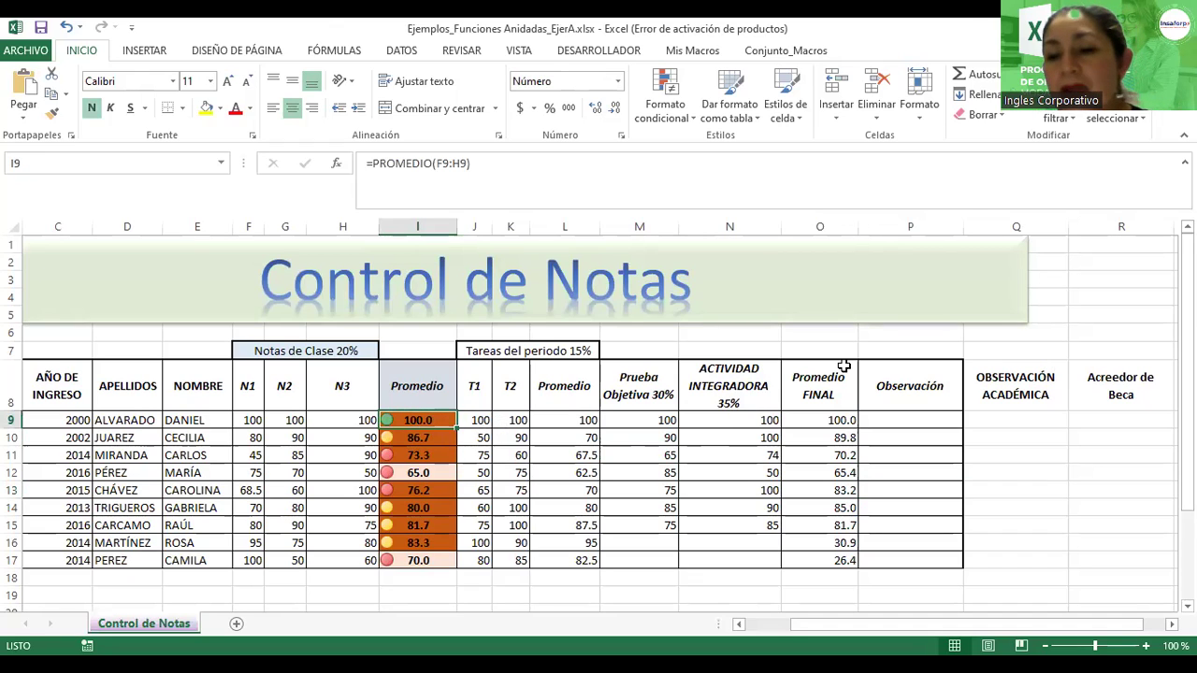
pyautogui.click(790, 291)
pyautogui.moveTo(731, 321); pyautogui.dragTo(753, 326)
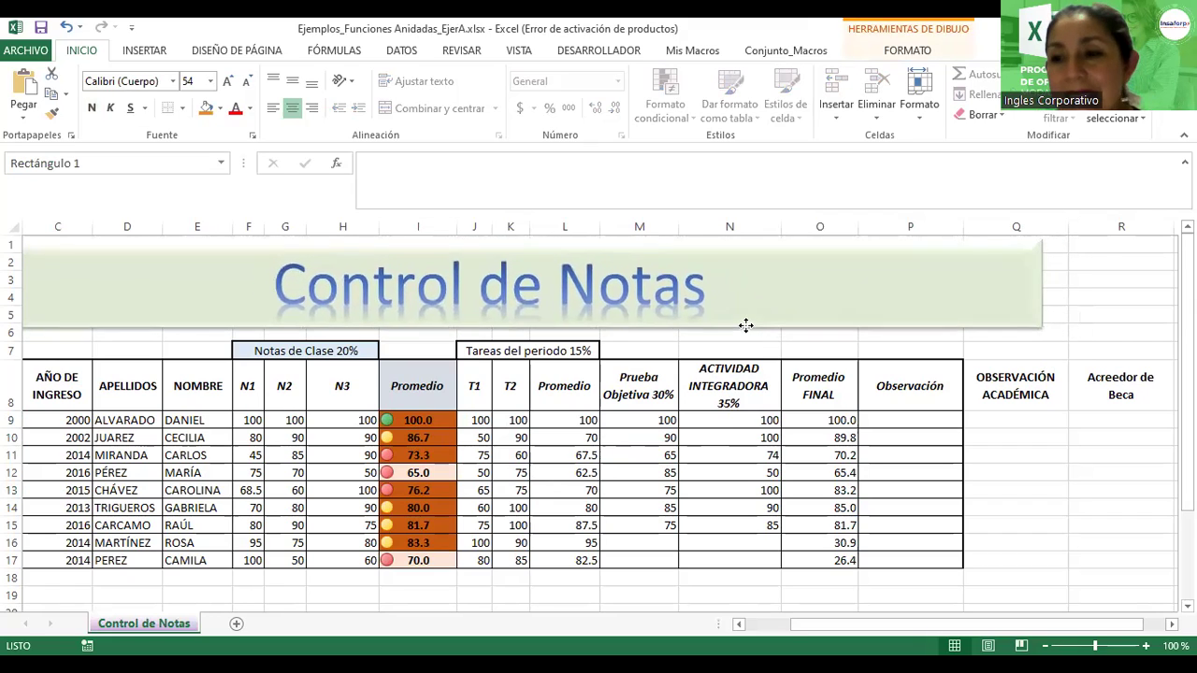
# - Review the scores in M11, N11, M9 and L9, then select Observación cell P9
pyautogui.click(673, 452)
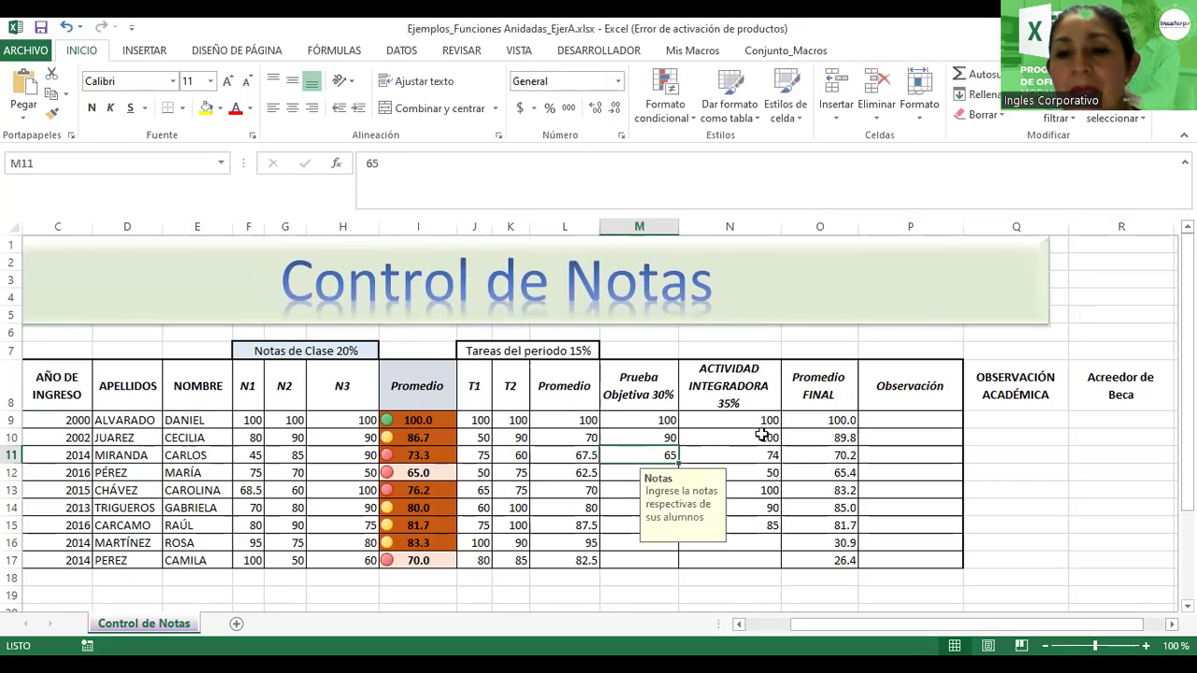
pyautogui.click(756, 451)
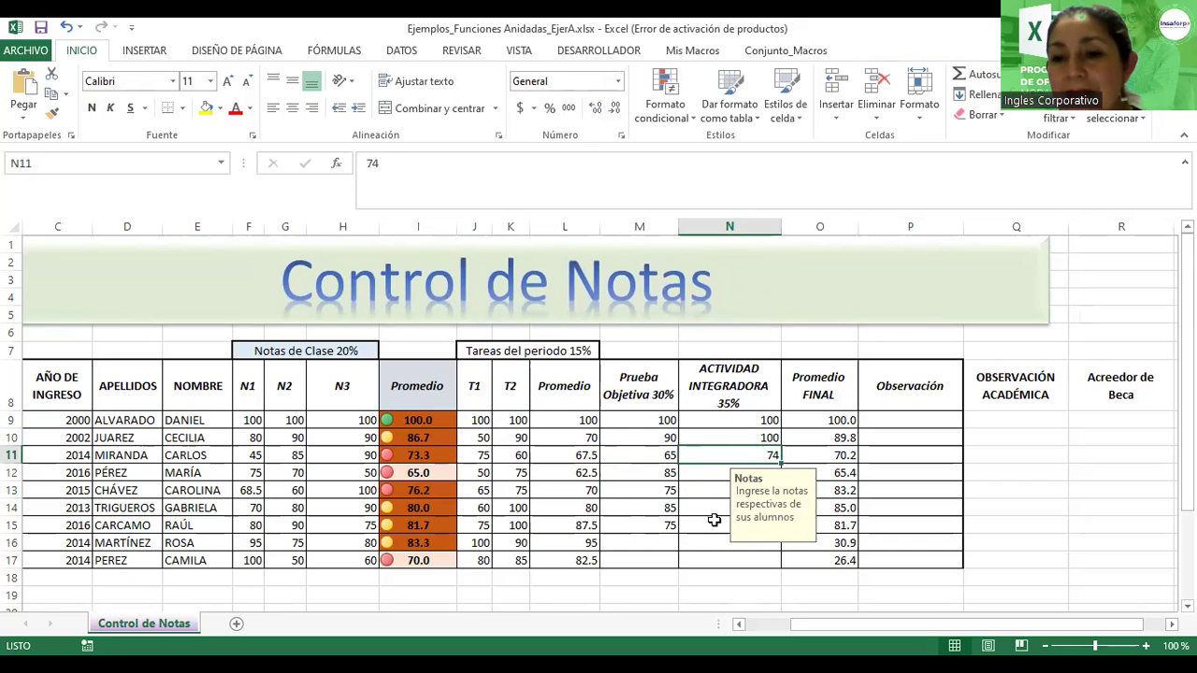
pyautogui.click(621, 422)
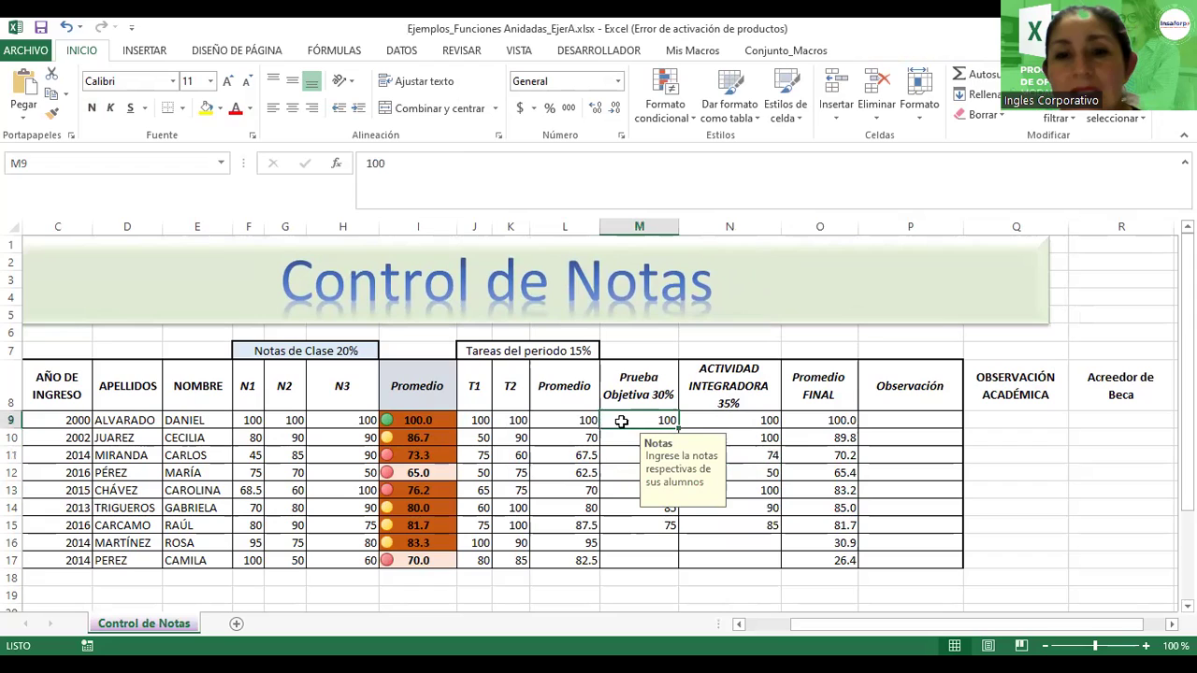
pyautogui.click(563, 418)
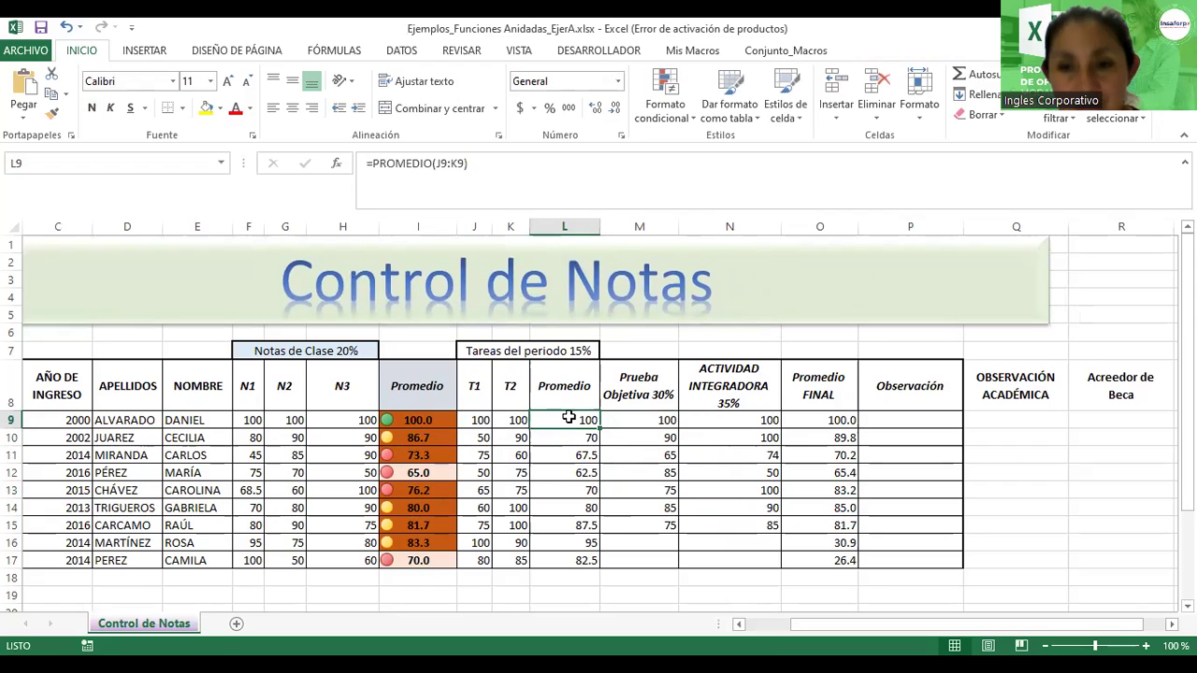
pyautogui.click(898, 421)
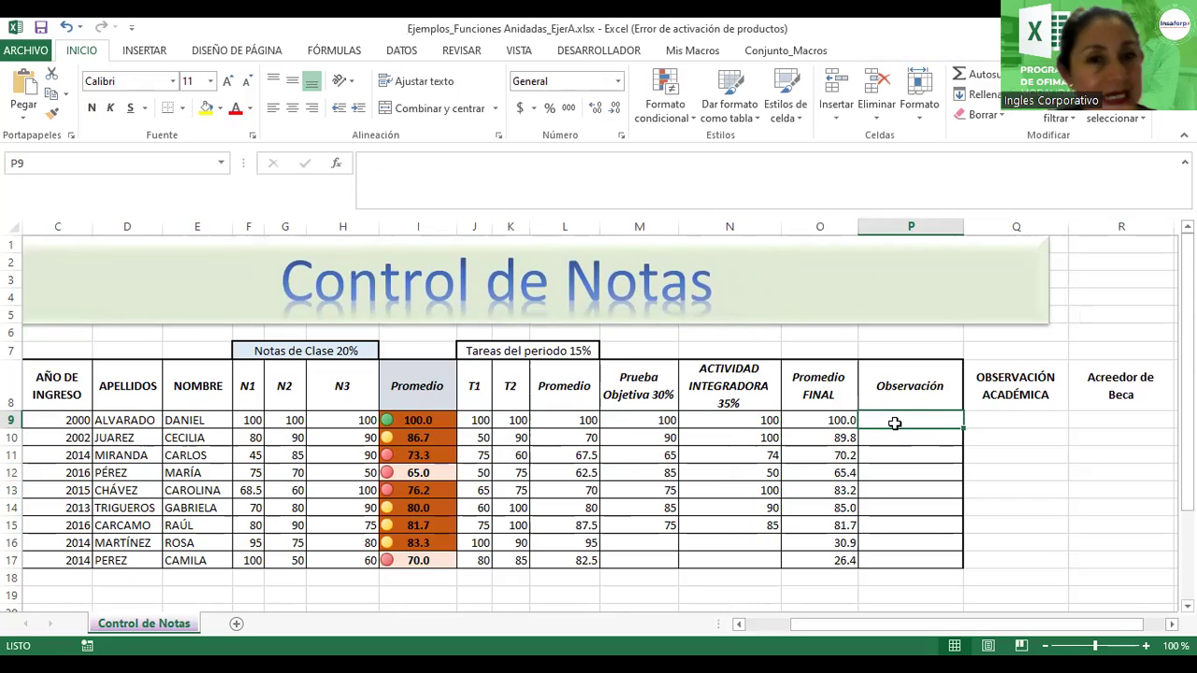
# - Discard the partial =SI( entry, zoom the sheet to 130%, and restart =SI( in P9
pyautogui.write('=')
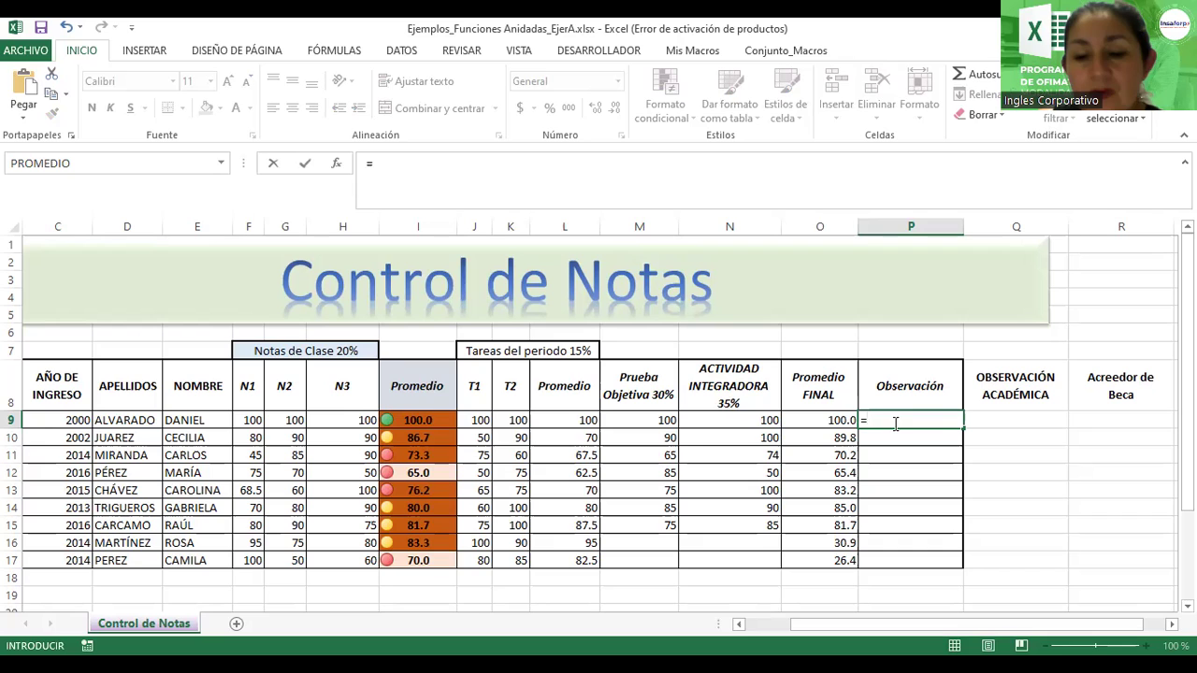
pyautogui.write('si(')
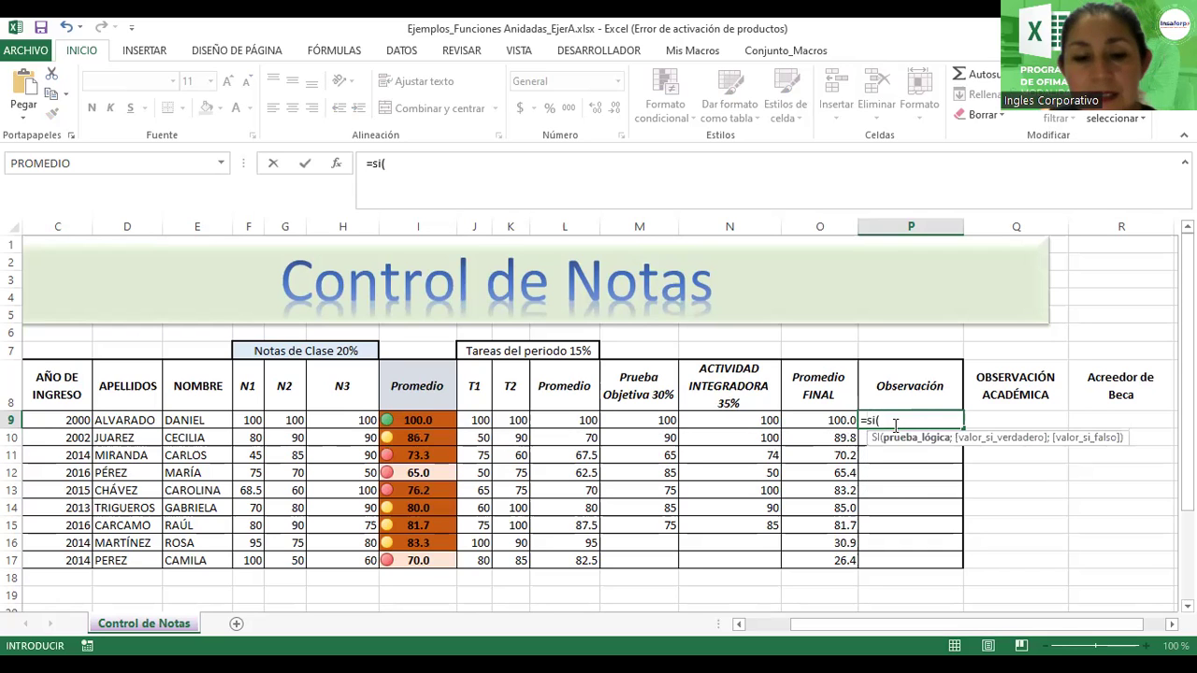
pyautogui.press('Escape')
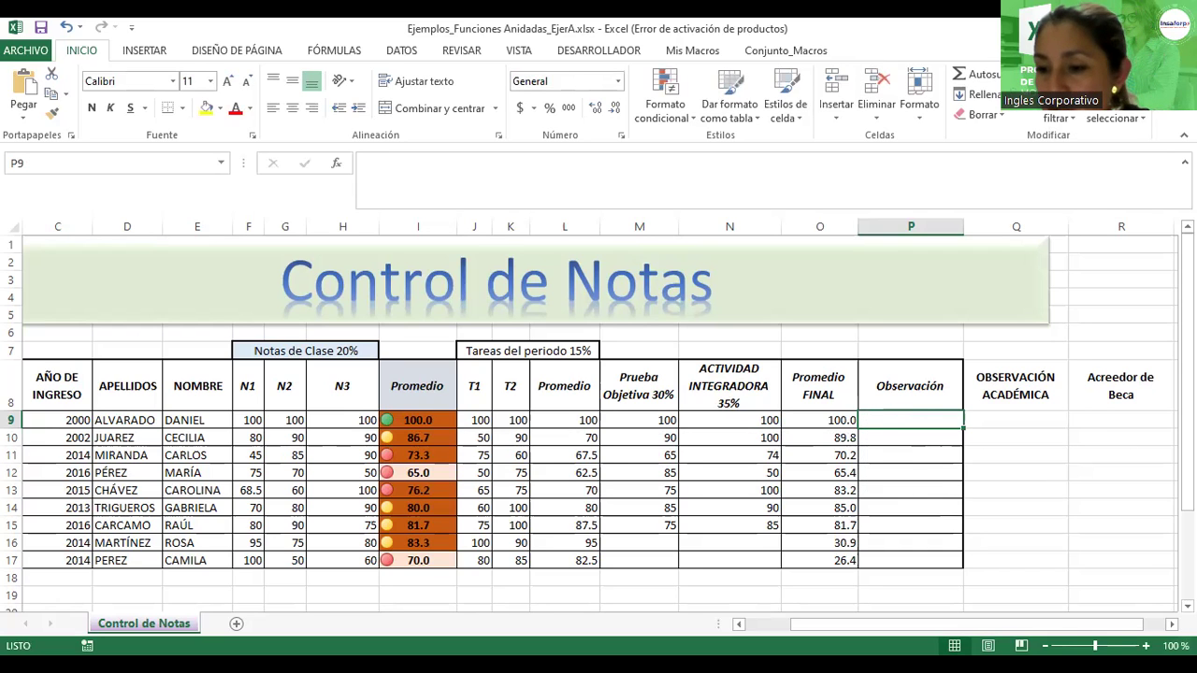
pyautogui.moveTo(1096, 645); pyautogui.dragTo(1102, 645)
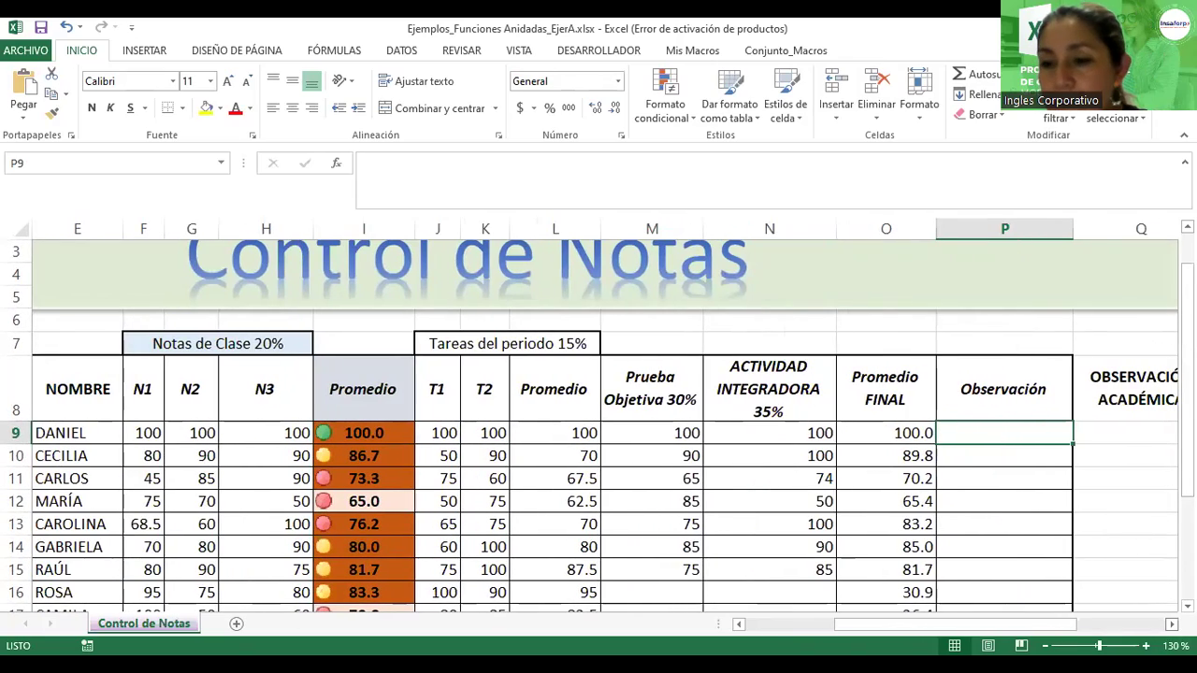
pyautogui.scroll(-1, 599, 427)
pyautogui.hscroll(1, 936, 417)
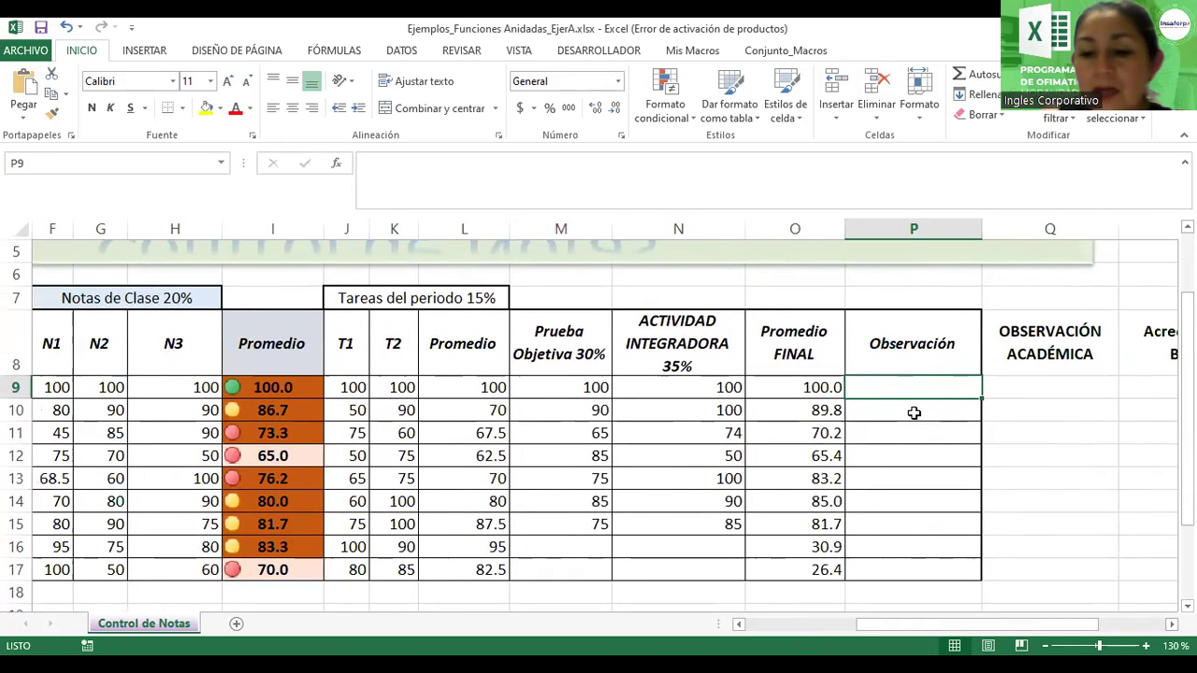
pyautogui.write('=')
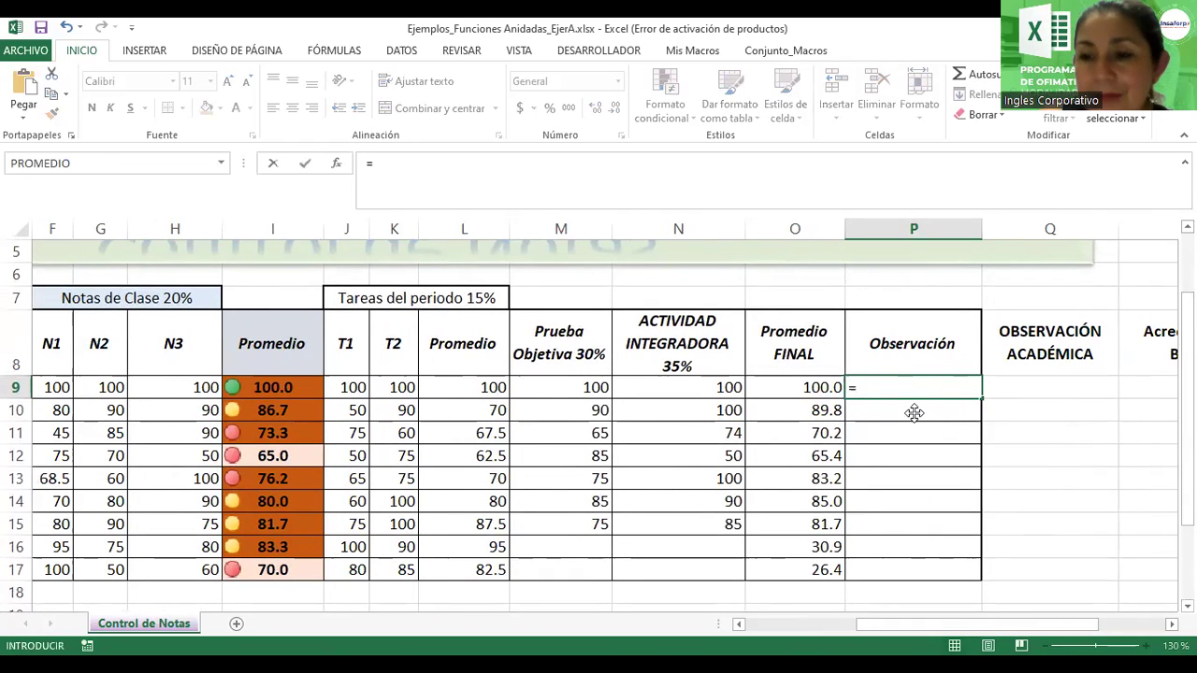
pyautogui.write('si(')
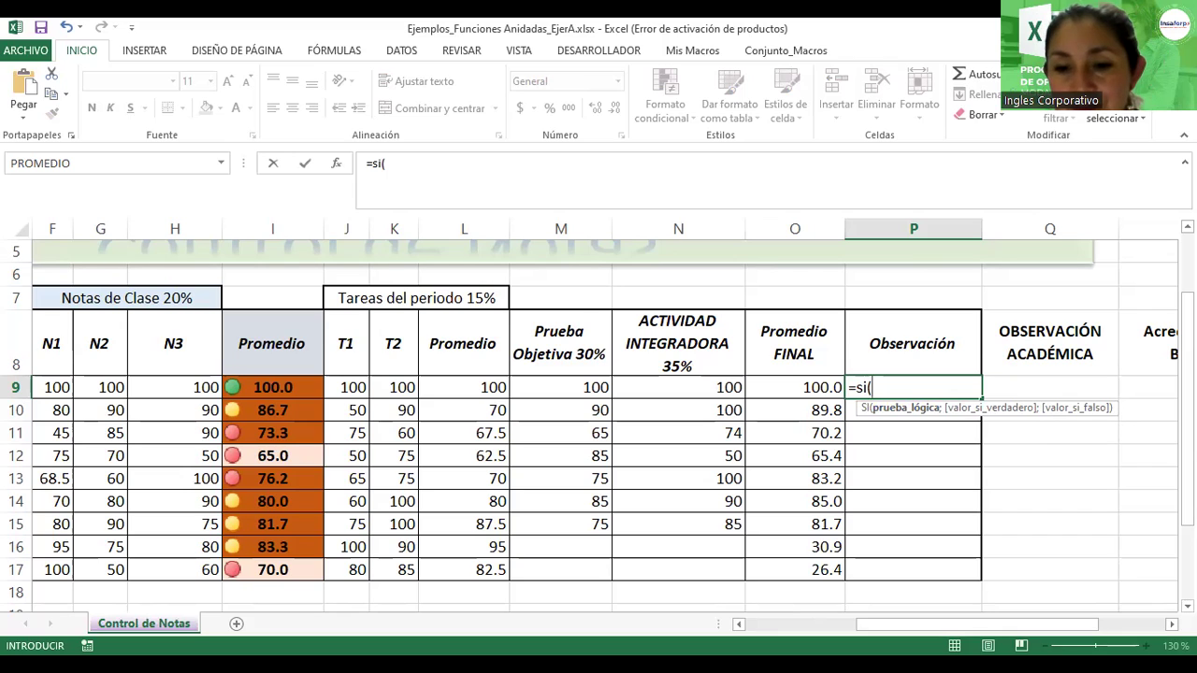
# - Enter =SI(O9>=70;"Aprobado";"Reprobado") in cell P9
pyautogui.hotkey('alt', 'Tab')
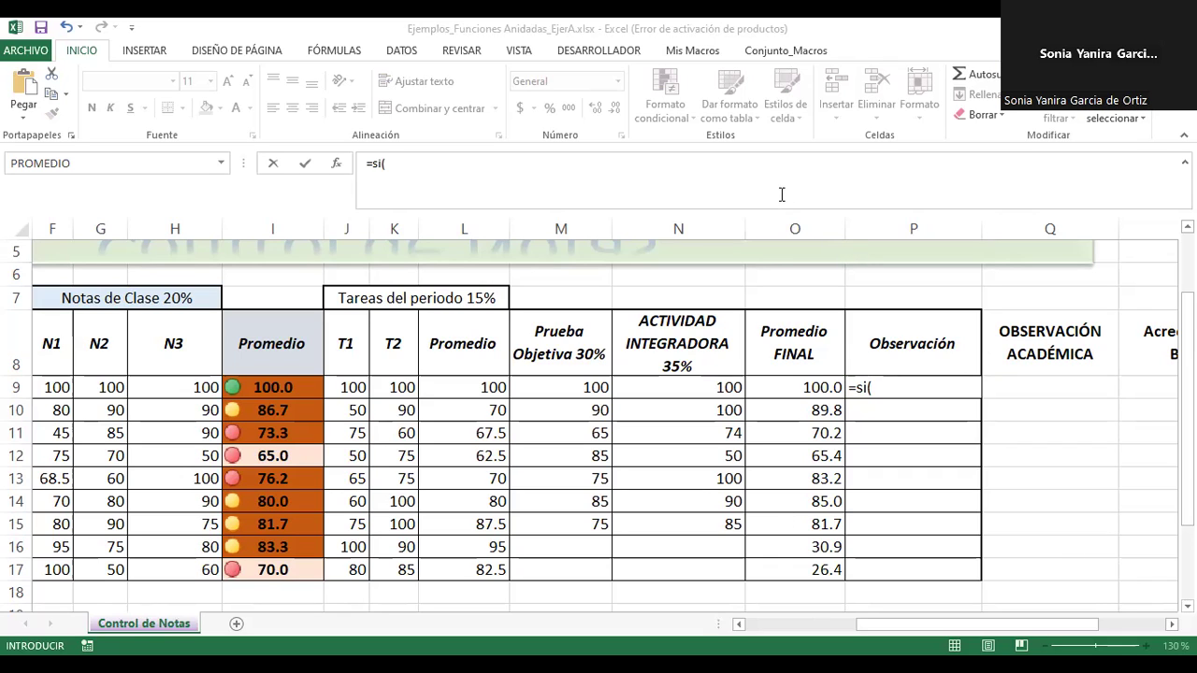
pyautogui.click(895, 394)
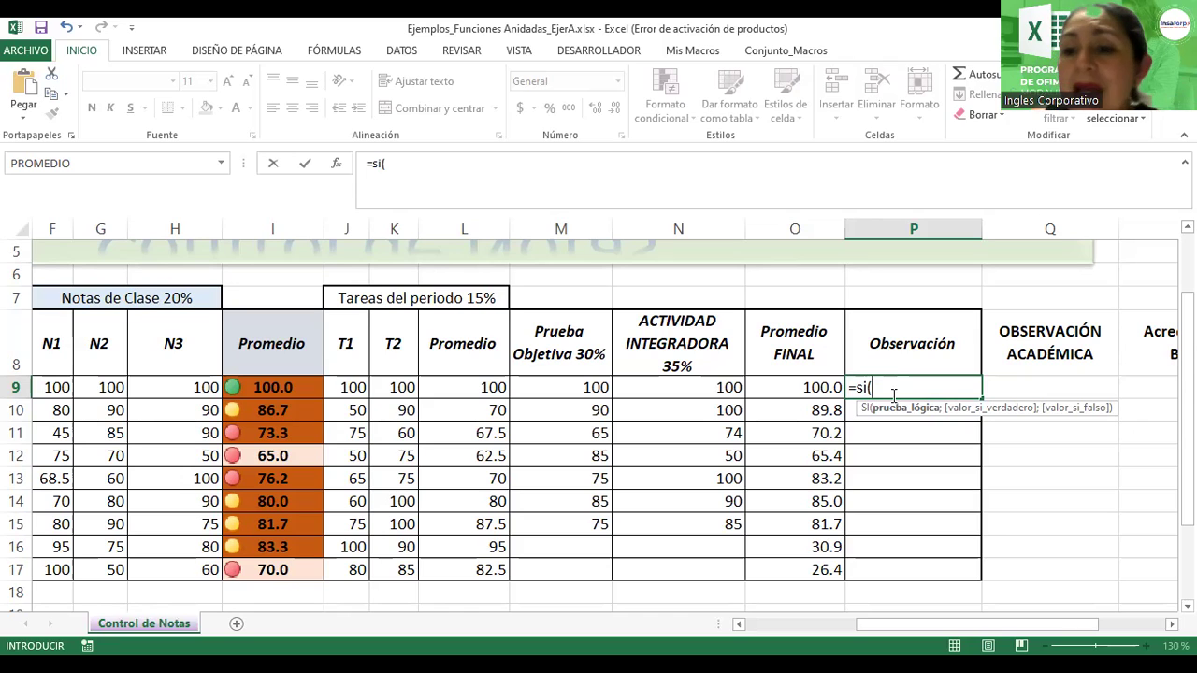
pyautogui.click(809, 390)
pyautogui.write('>')
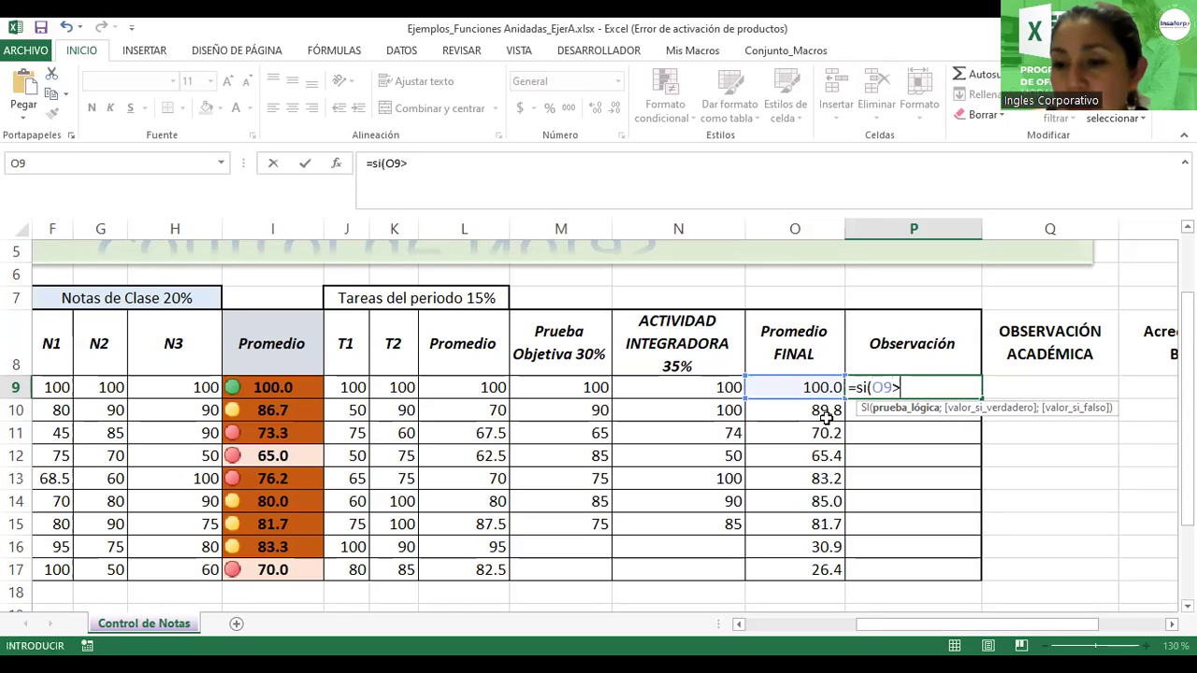
pyautogui.write('=')
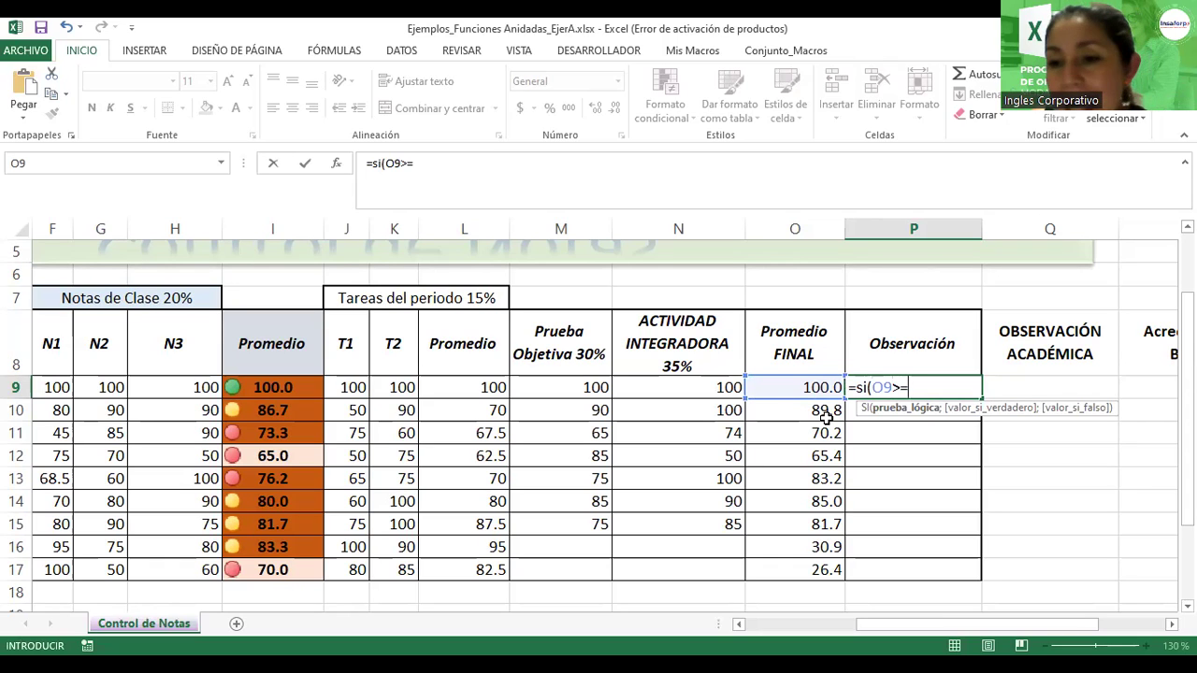
pyautogui.write('70')
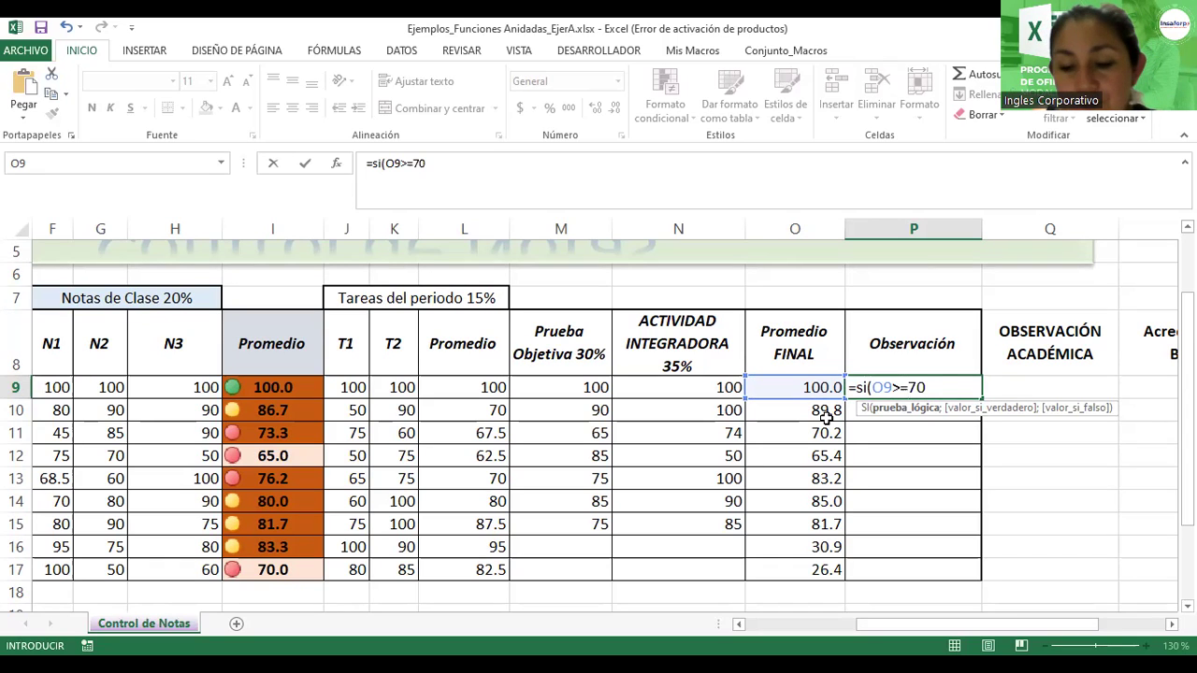
pyautogui.write(';"Aprobado"')
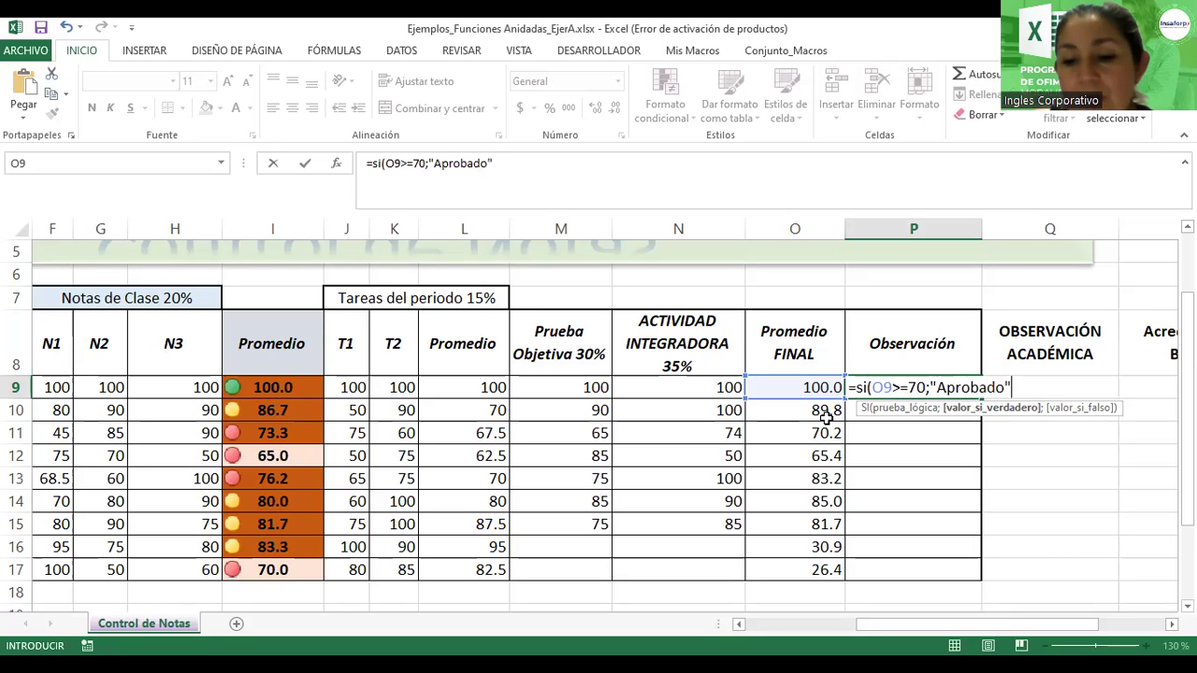
pyautogui.write(';"Re')
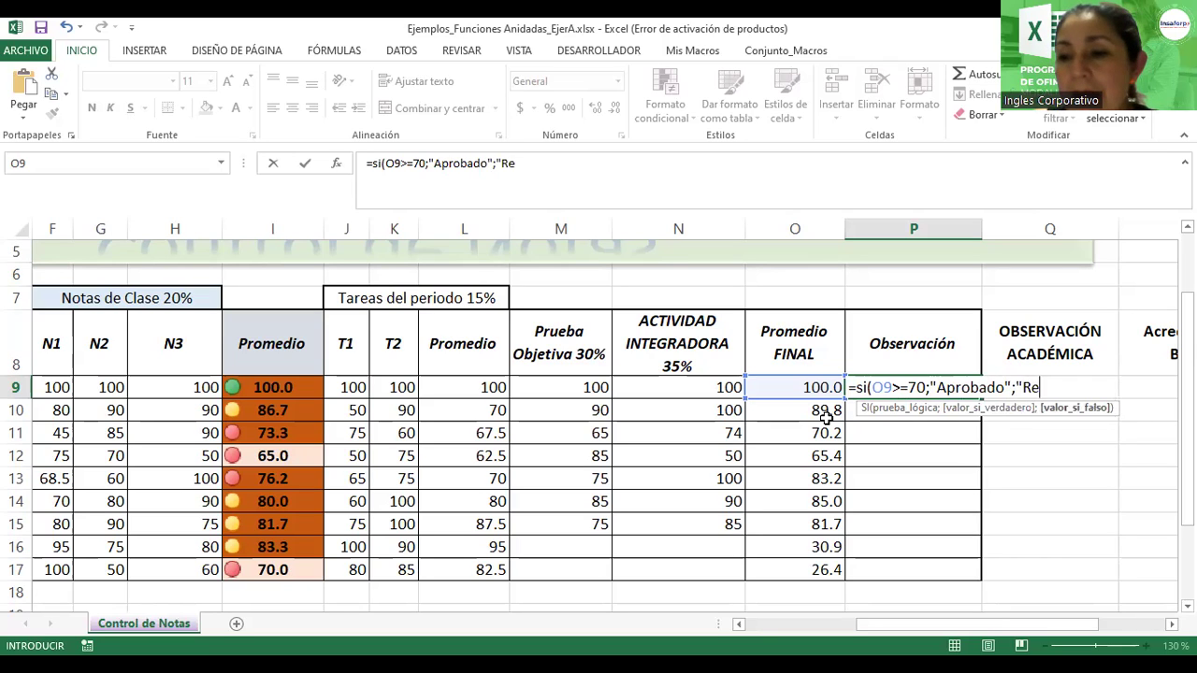
pyautogui.write('probado")')
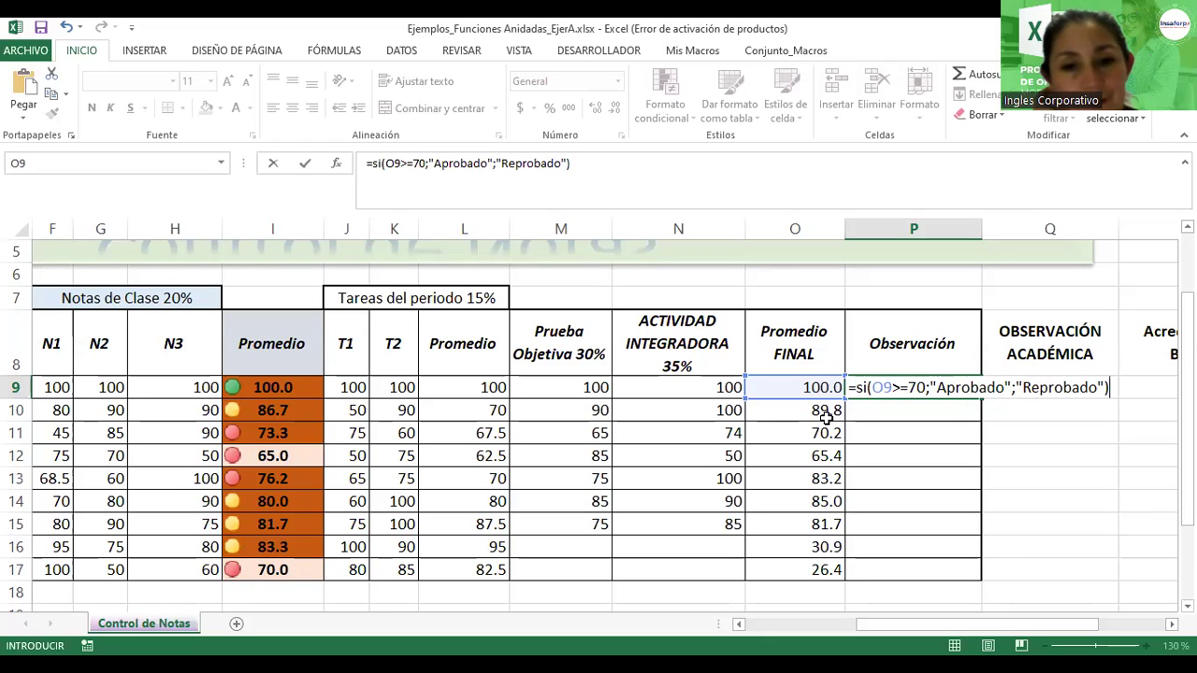
pyautogui.press('Return')
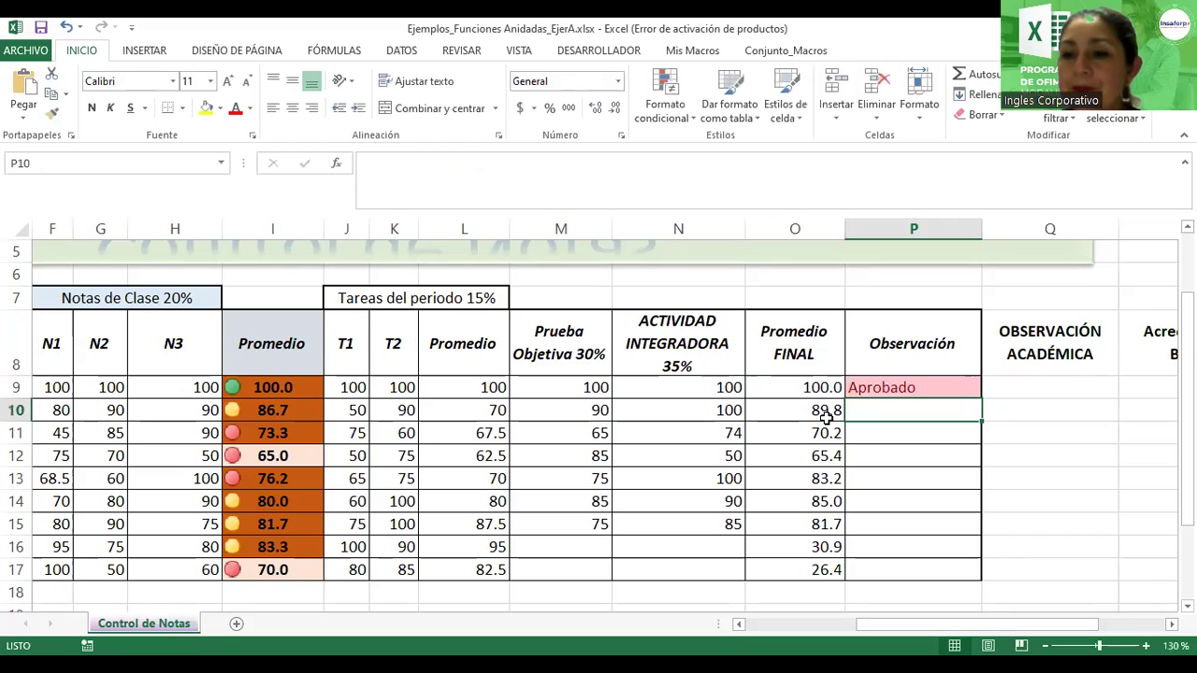
# - Fill the pass/fail formula down to P17 and check the copies in P9 to P11
pyautogui.click(945, 388)
pyautogui.moveTo(980, 399); pyautogui.dragTo(982, 561)
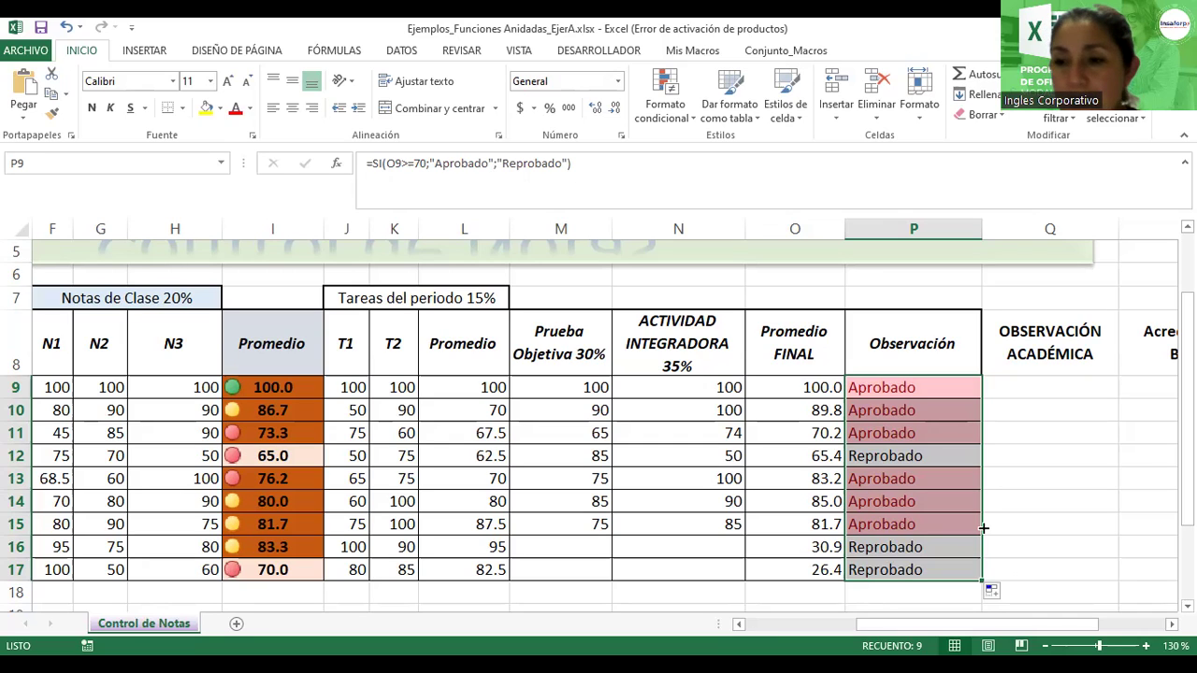
pyautogui.click(914, 386)
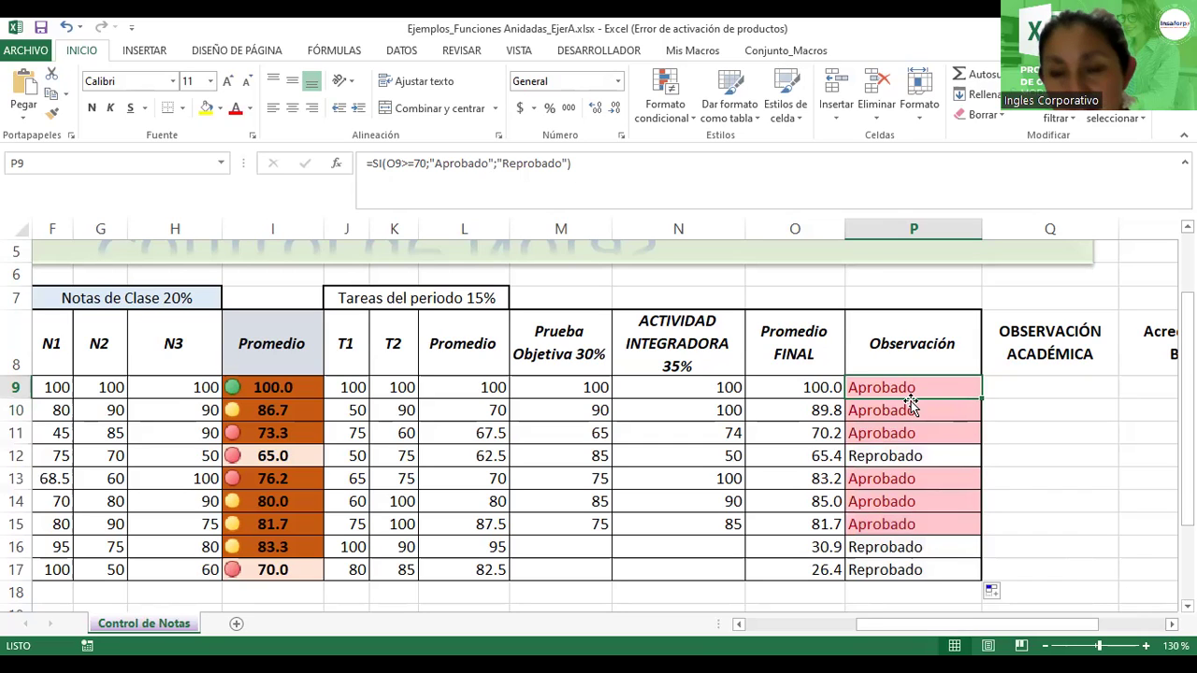
pyautogui.click(915, 408)
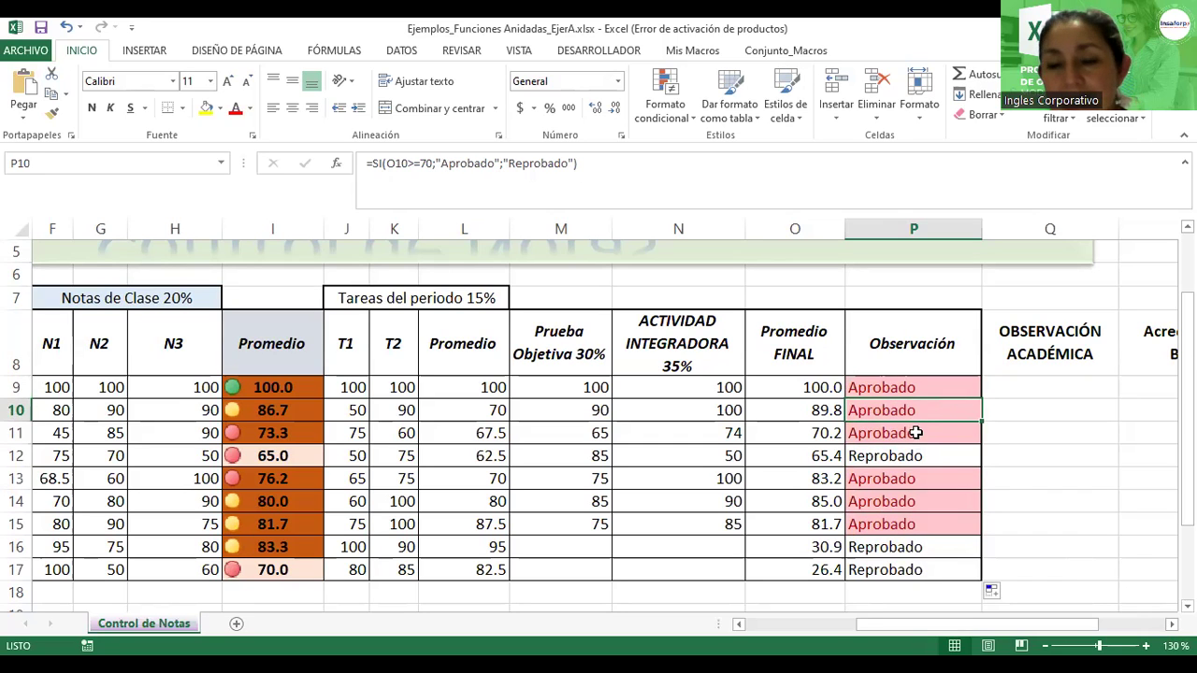
pyautogui.click(914, 433)
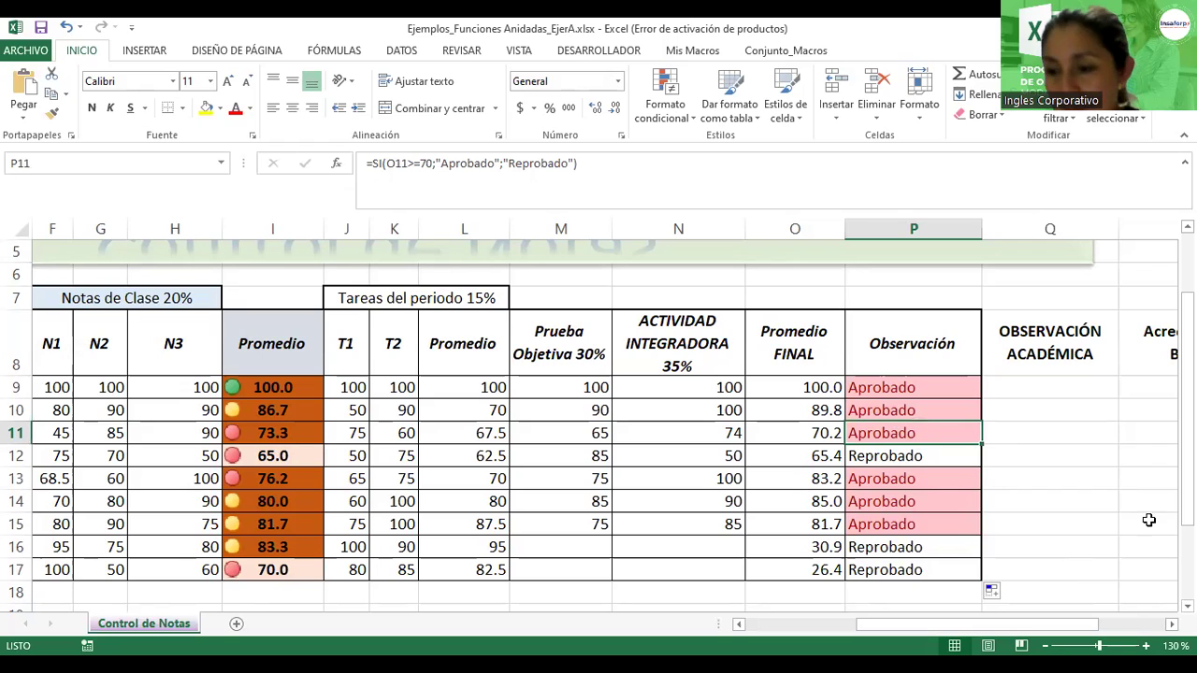
pyautogui.click(1053, 379)
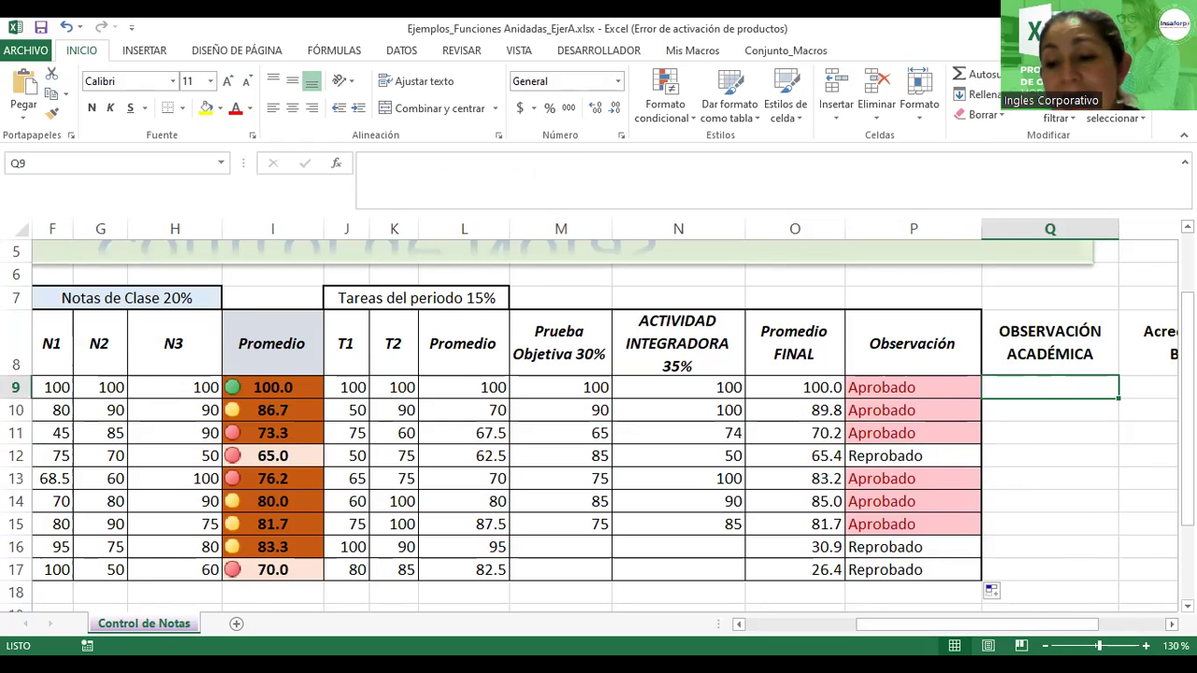
pyautogui.click(1045, 646)
pyautogui.scroll(-2, 1067, 626)
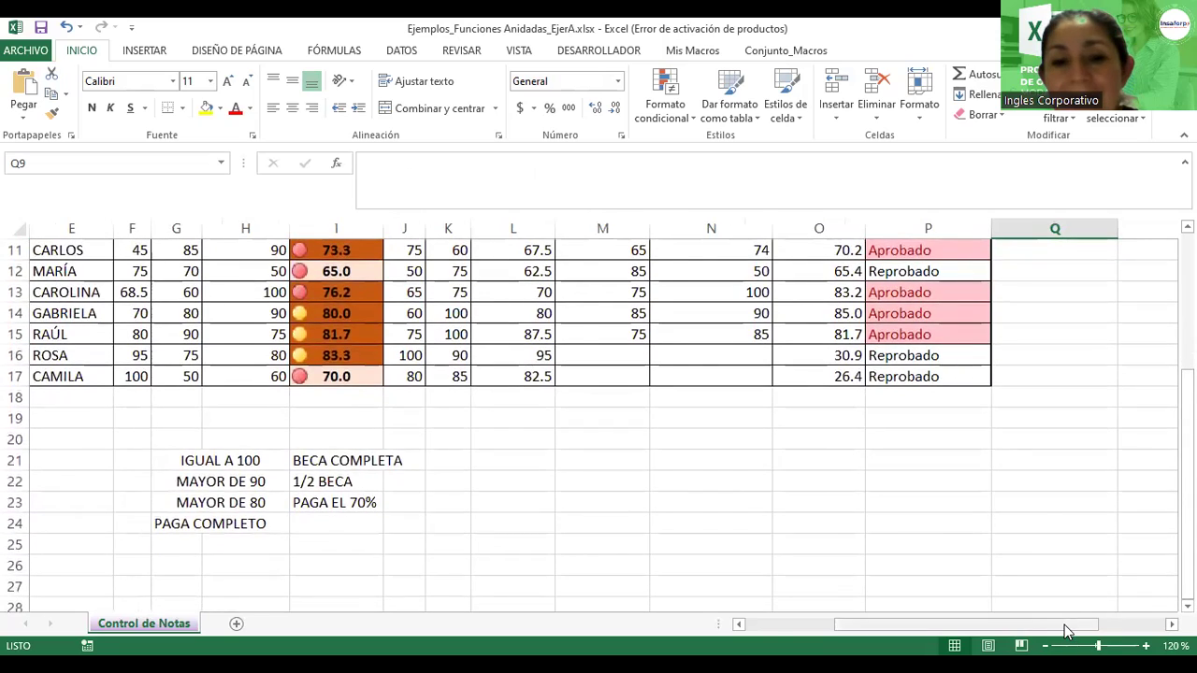
pyautogui.moveTo(1066, 631); pyautogui.dragTo(1097, 627)
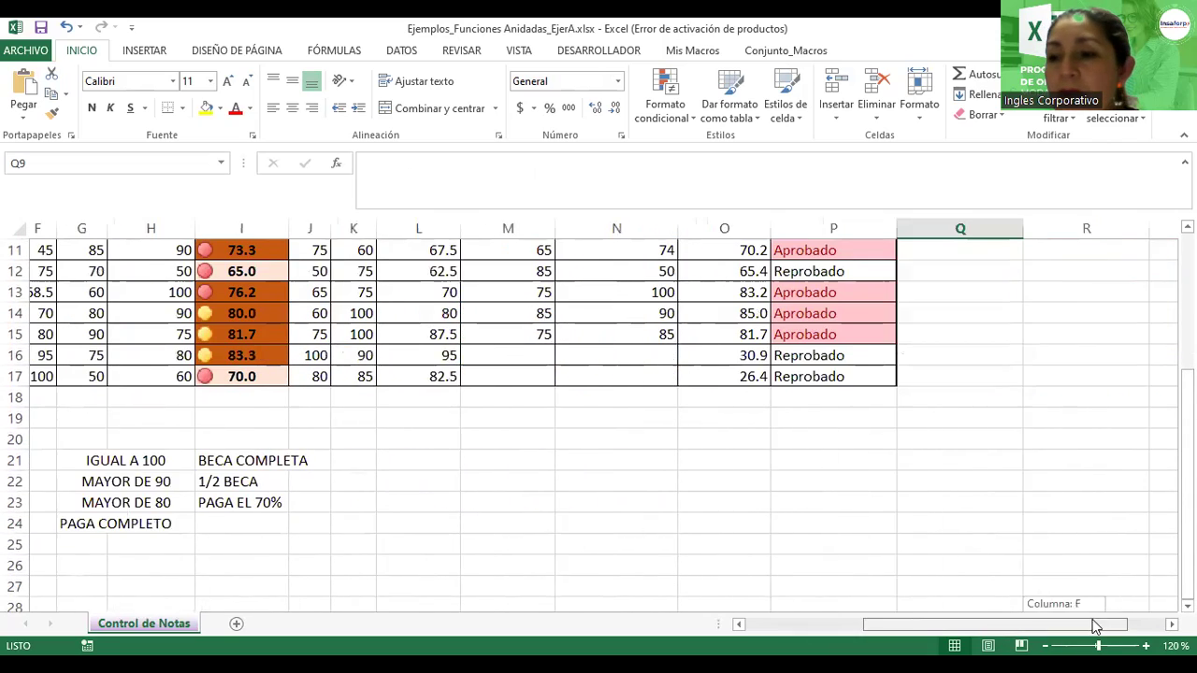
pyautogui.click(1187, 227)
pyautogui.click(1187, 228)
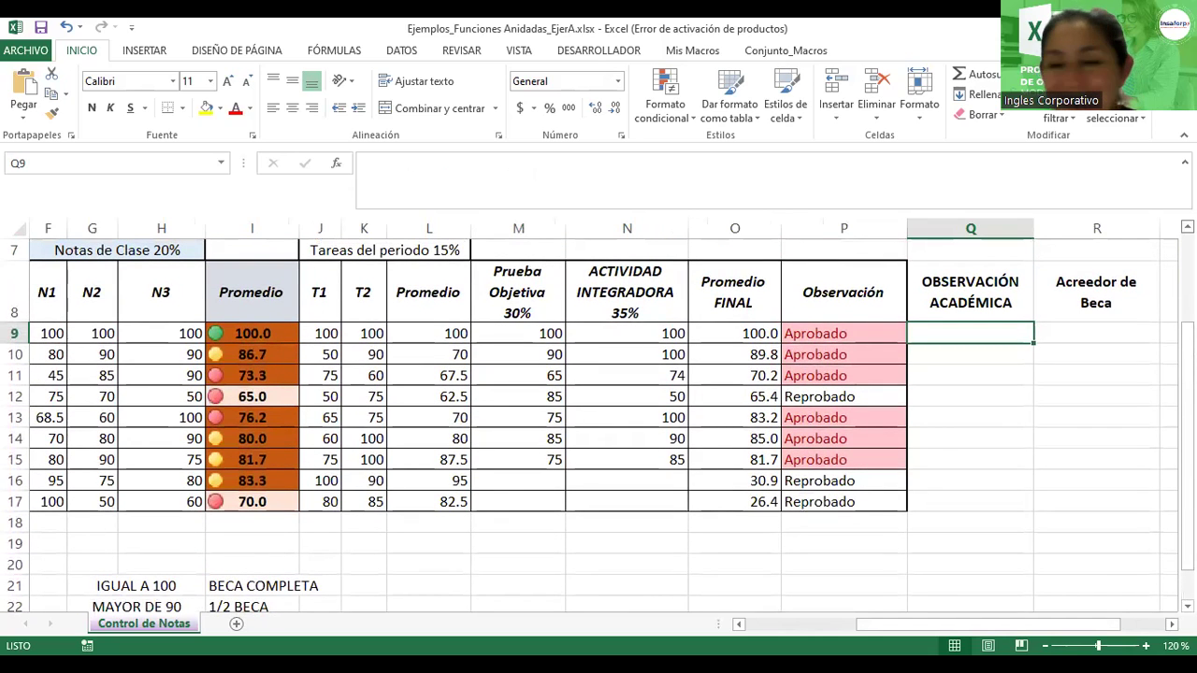
pyautogui.click(969, 309)
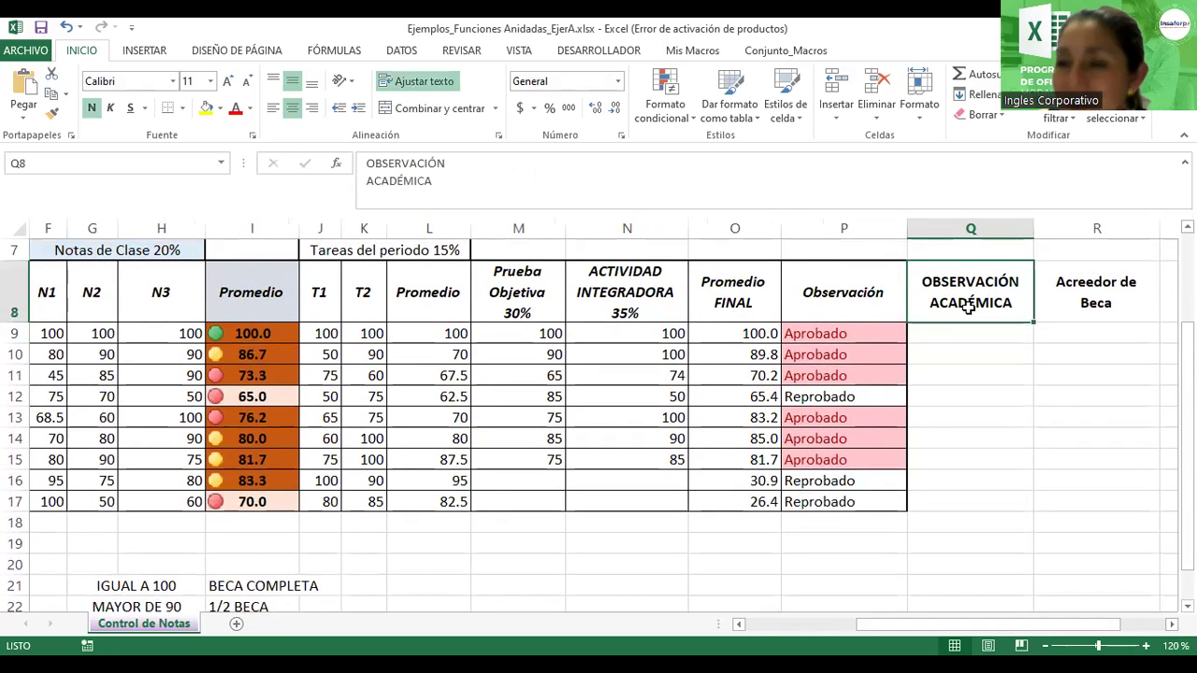
pyautogui.moveTo(1072, 629); pyautogui.dragTo(966, 629)
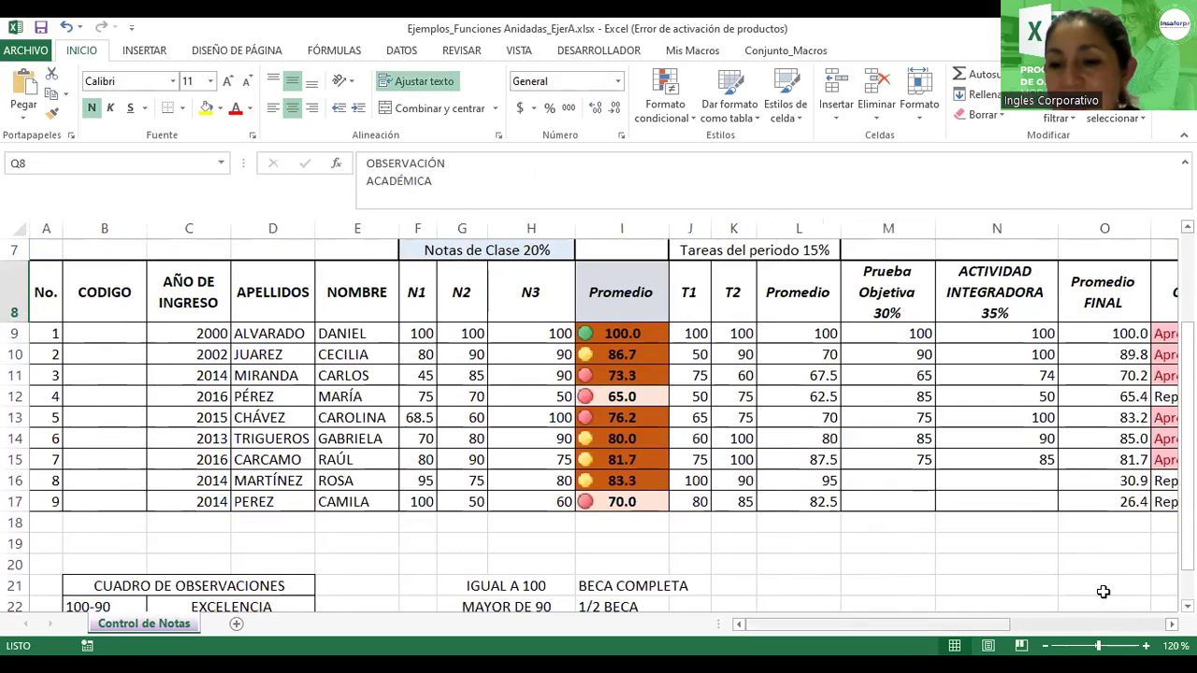
pyautogui.scroll(-1, 598, 421)
pyautogui.scroll(-1, 176, 406)
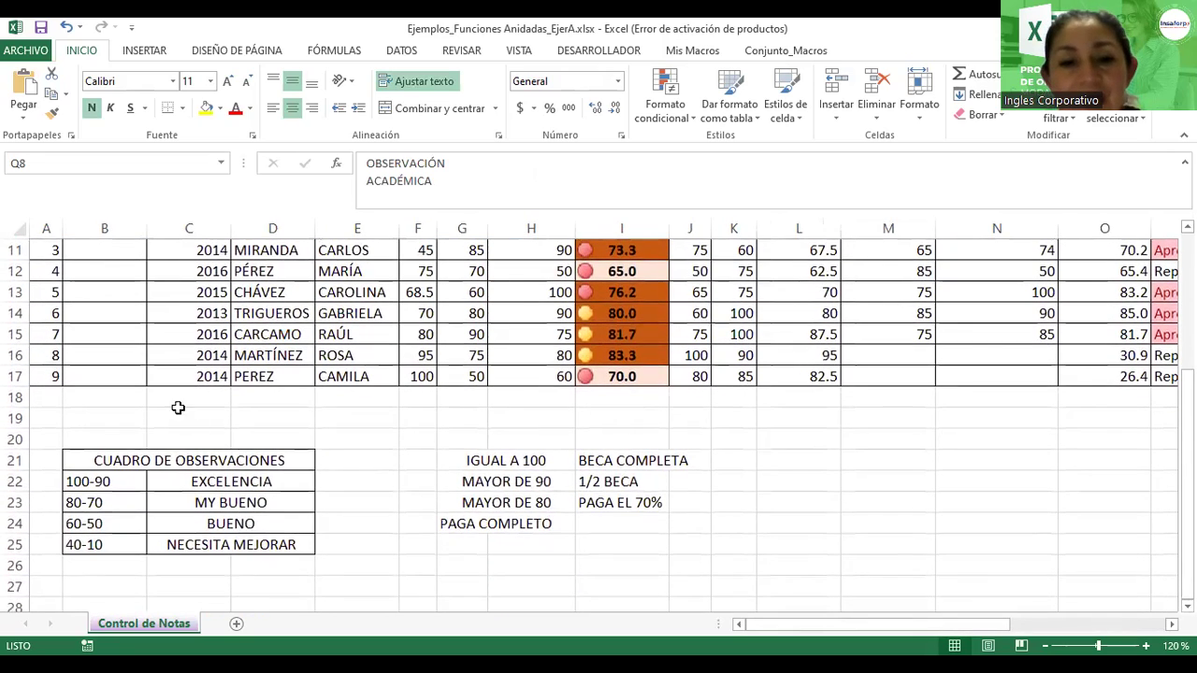
pyautogui.click(177, 460)
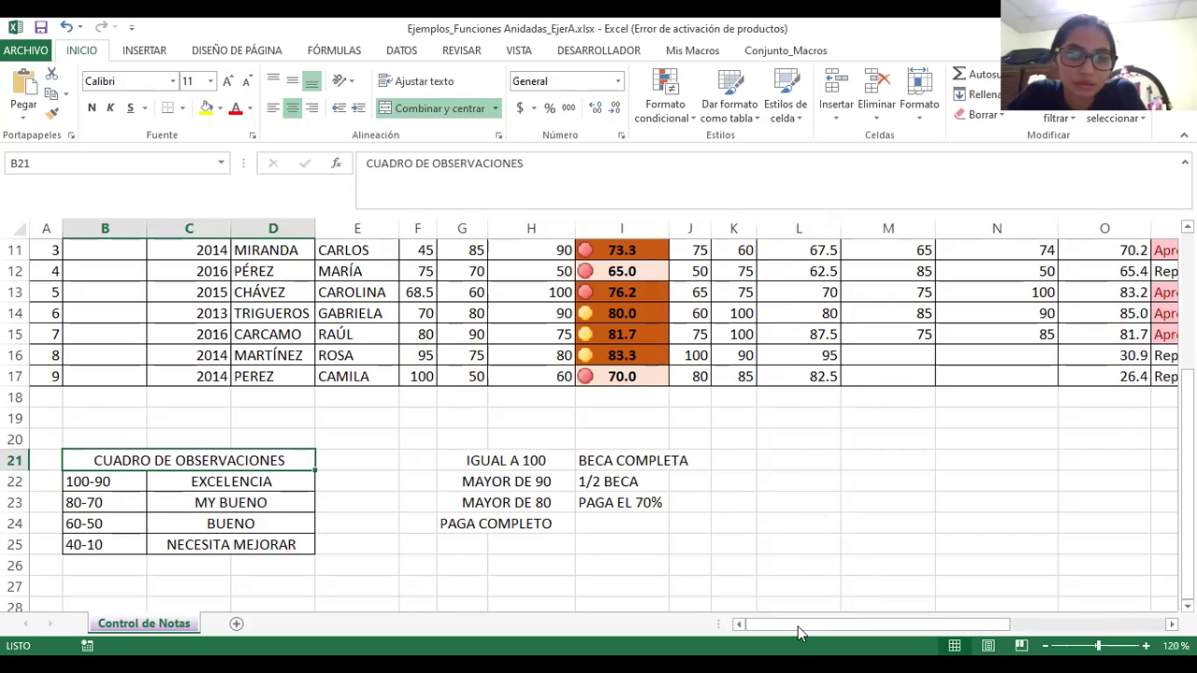
pyautogui.hscroll(3, 888, 627)
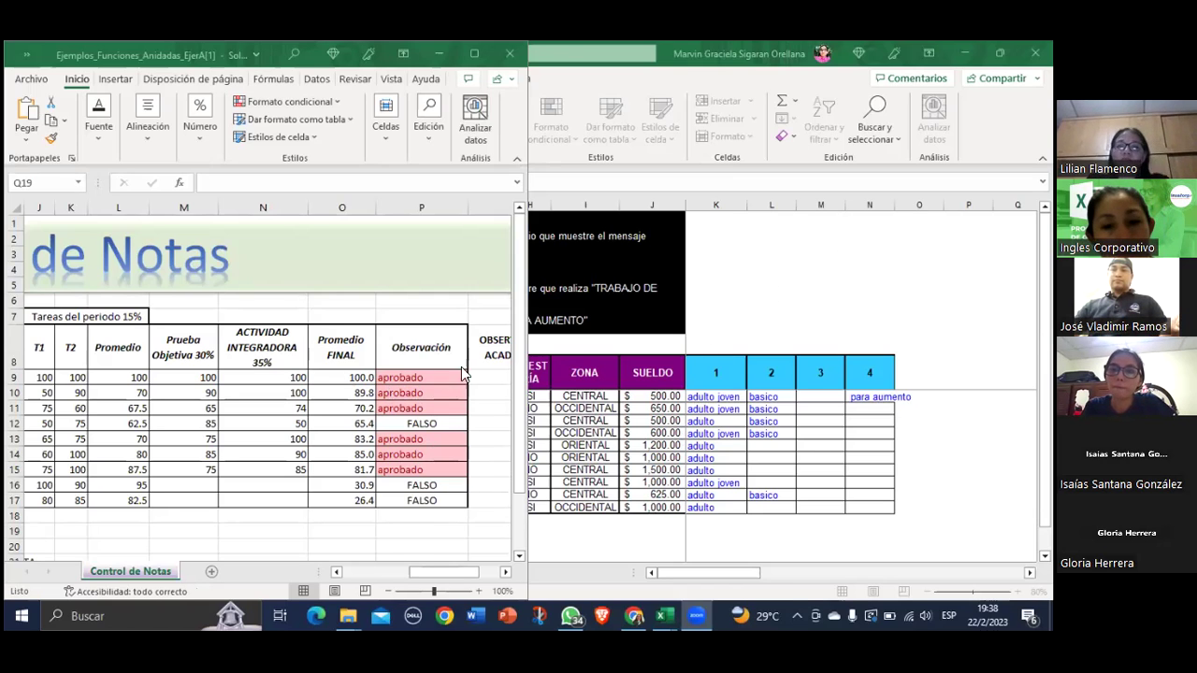
# - Add "reprobado" as the false value of P9's formula, =SI(O9>=70;"aprobado";"reprobado")
pyautogui.click(402, 376)
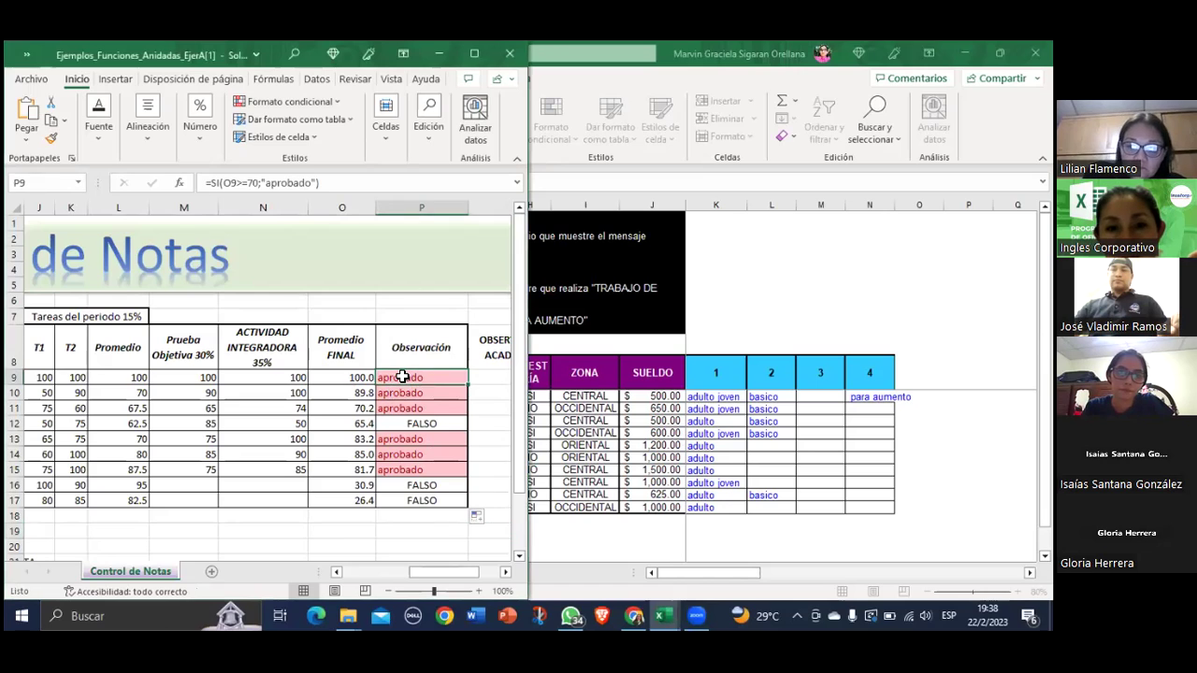
pyautogui.click(324, 182)
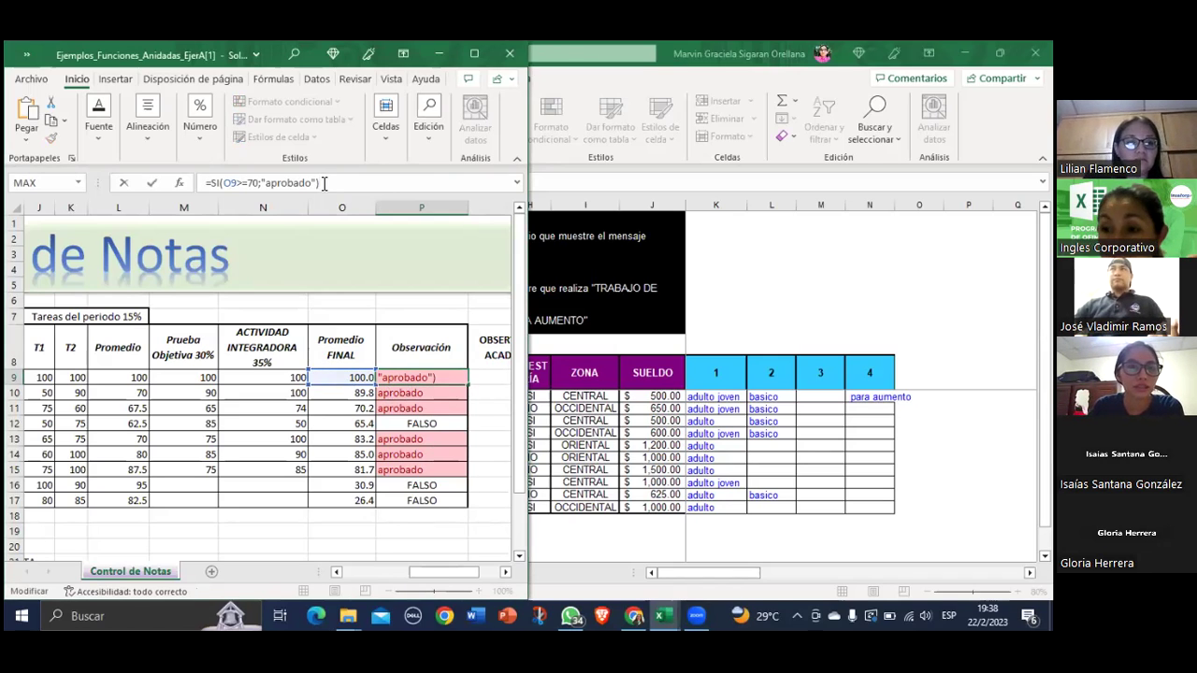
pyautogui.press('Left')
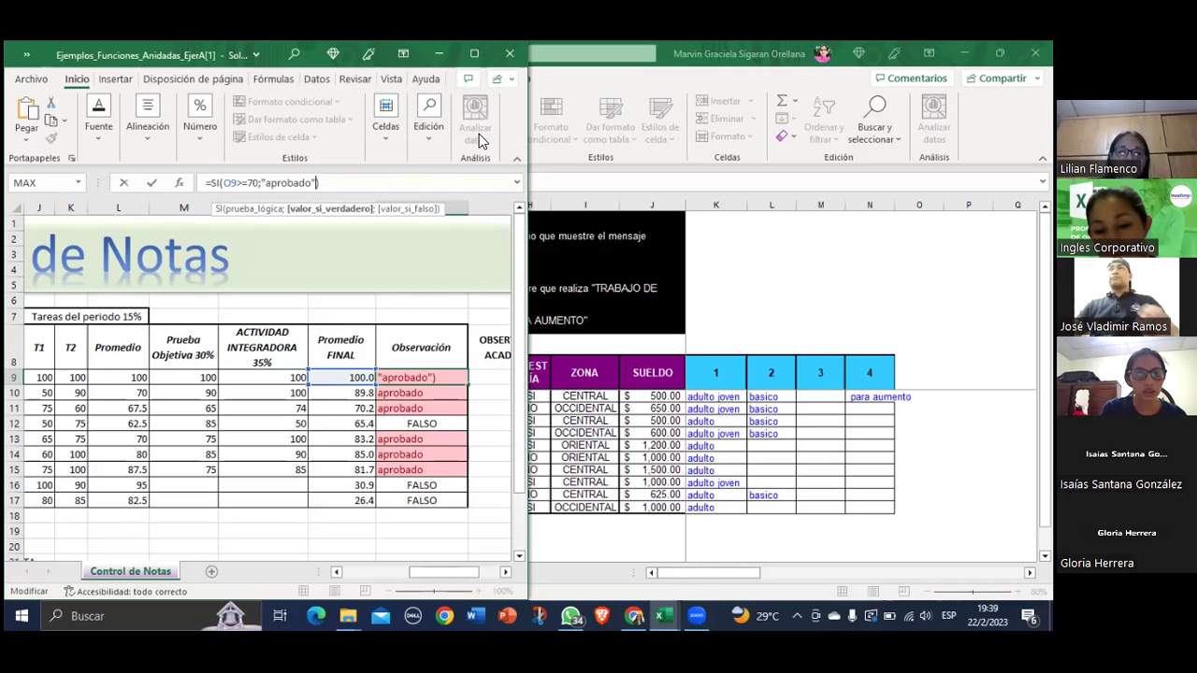
pyautogui.write(';')
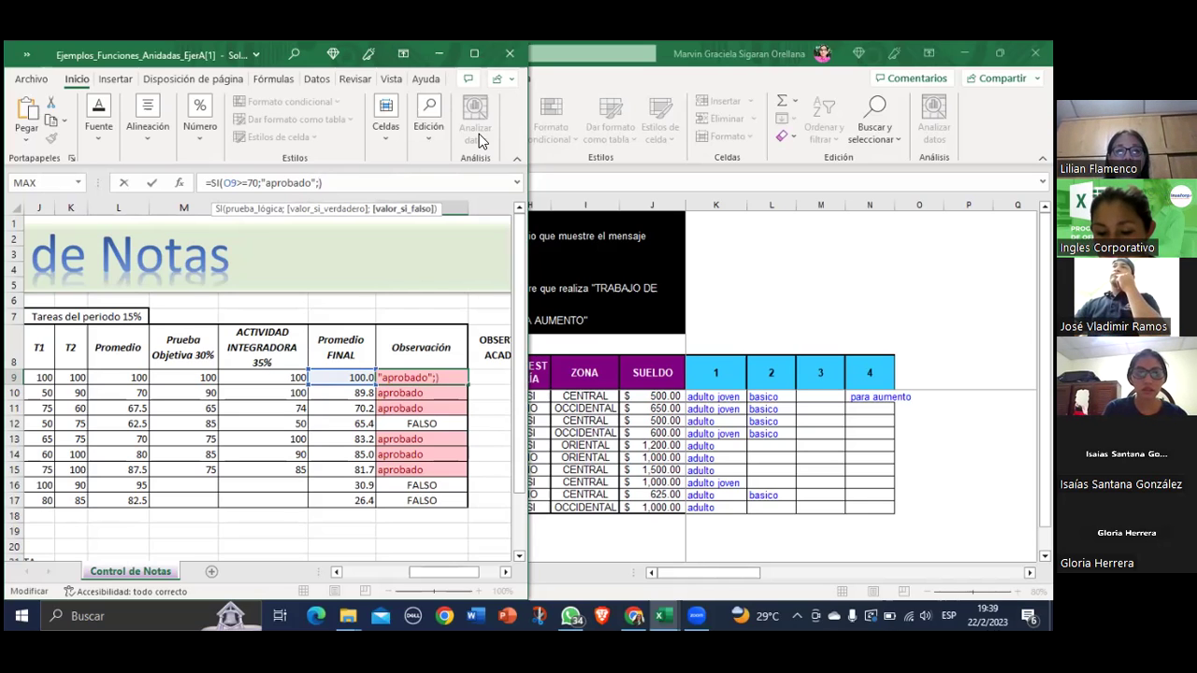
pyautogui.write('"')
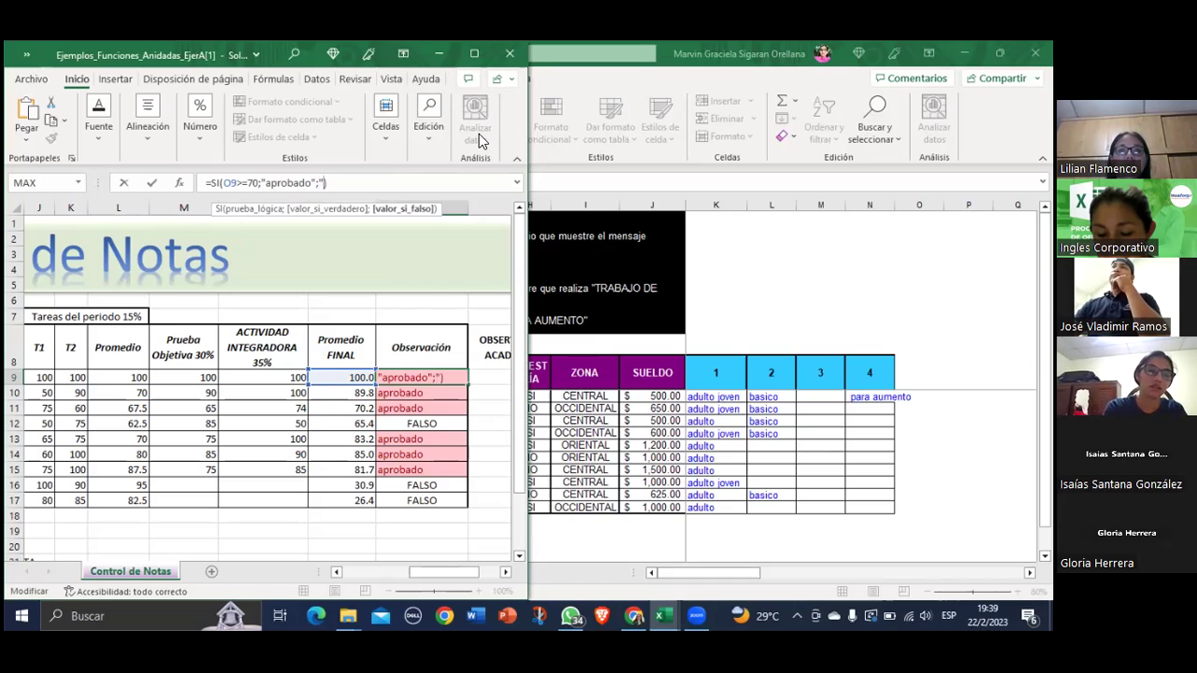
pyautogui.write('reprobado"')
pyautogui.press('Return')
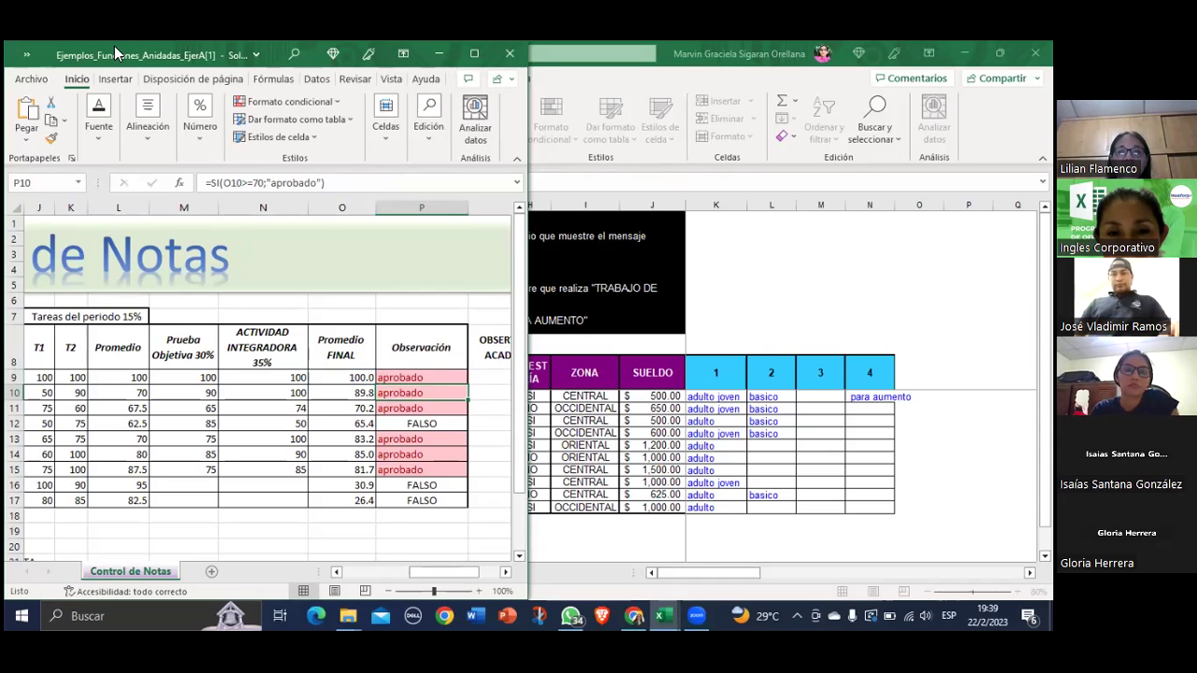
# - Recheck the false-value argument of P9's aprobado/reprobado formula and confirm it
pyautogui.doubleClick(416, 377)
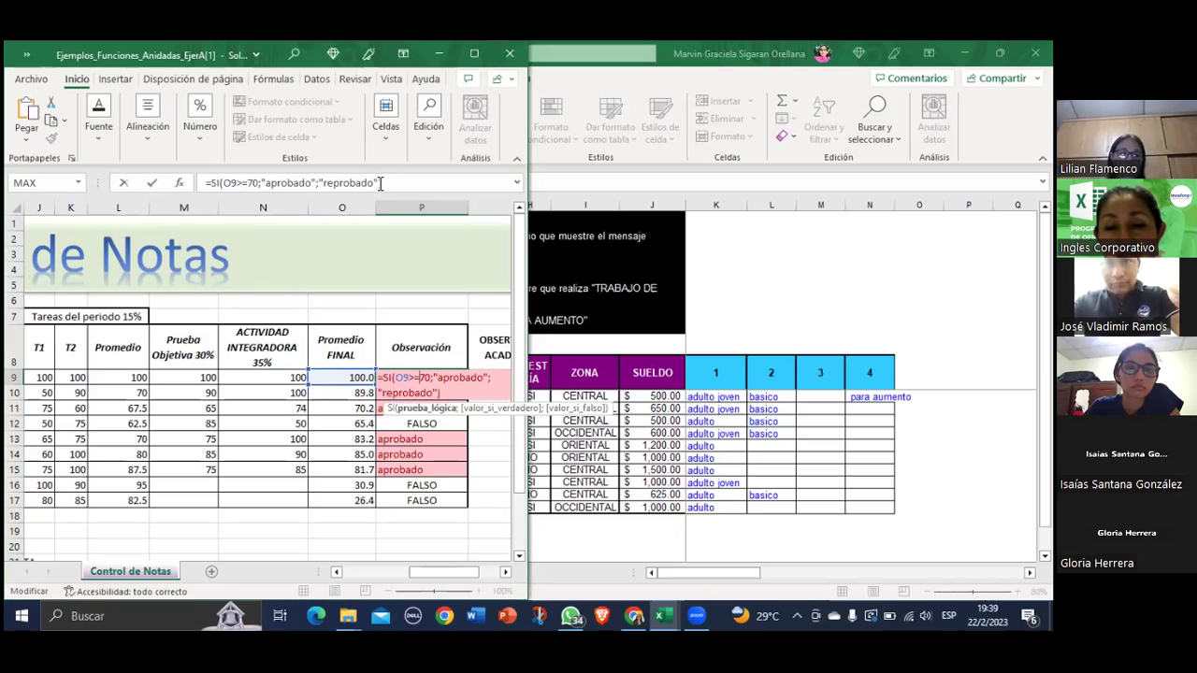
pyautogui.click(380, 183)
pyautogui.click(386, 183)
pyautogui.press('Return')
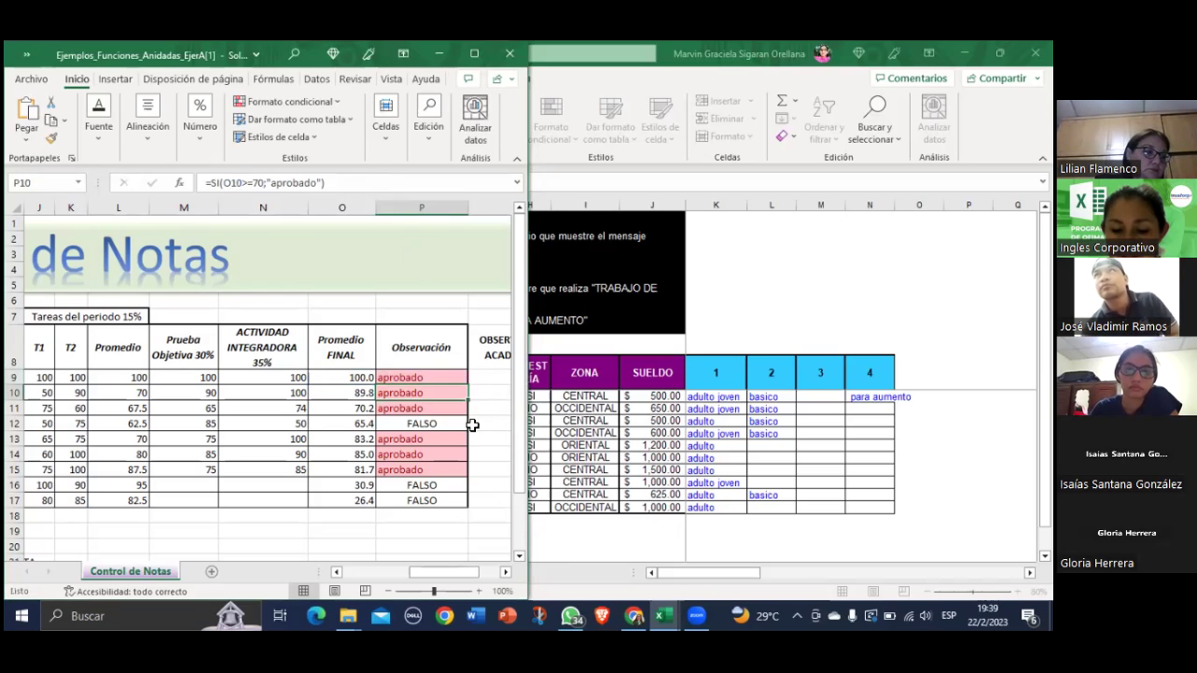
# - Fill the P9 formula down through P17 for every student
pyautogui.click(443, 379)
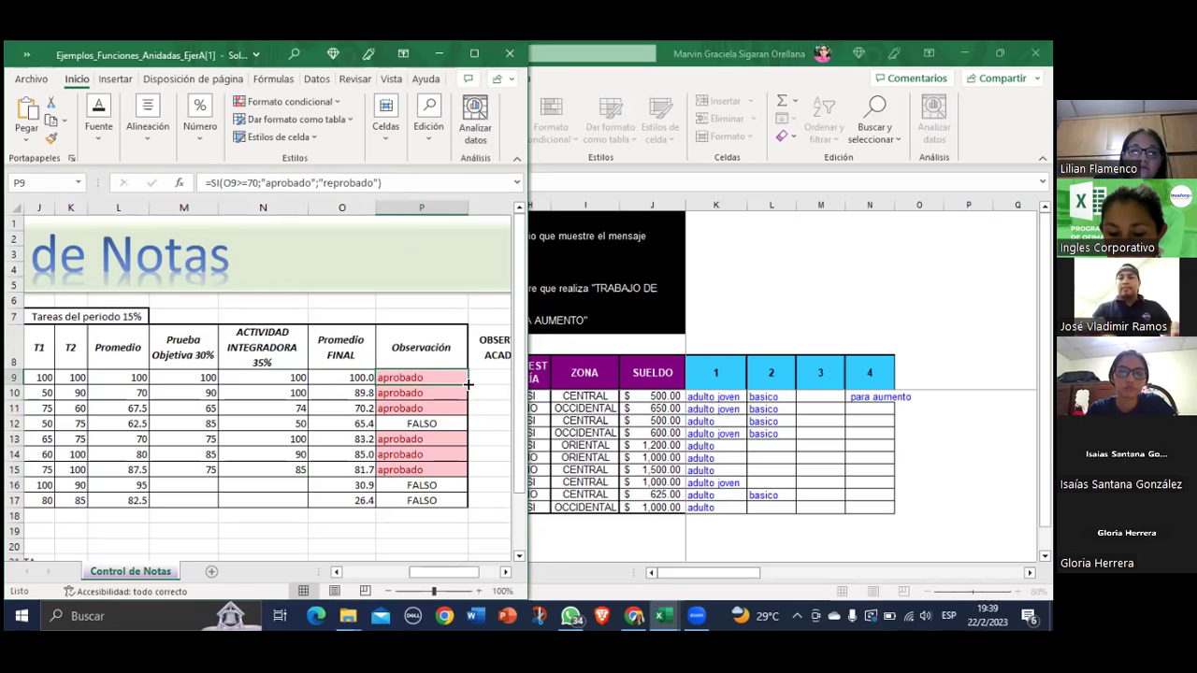
pyautogui.moveTo(468, 384); pyautogui.dragTo(469, 508)
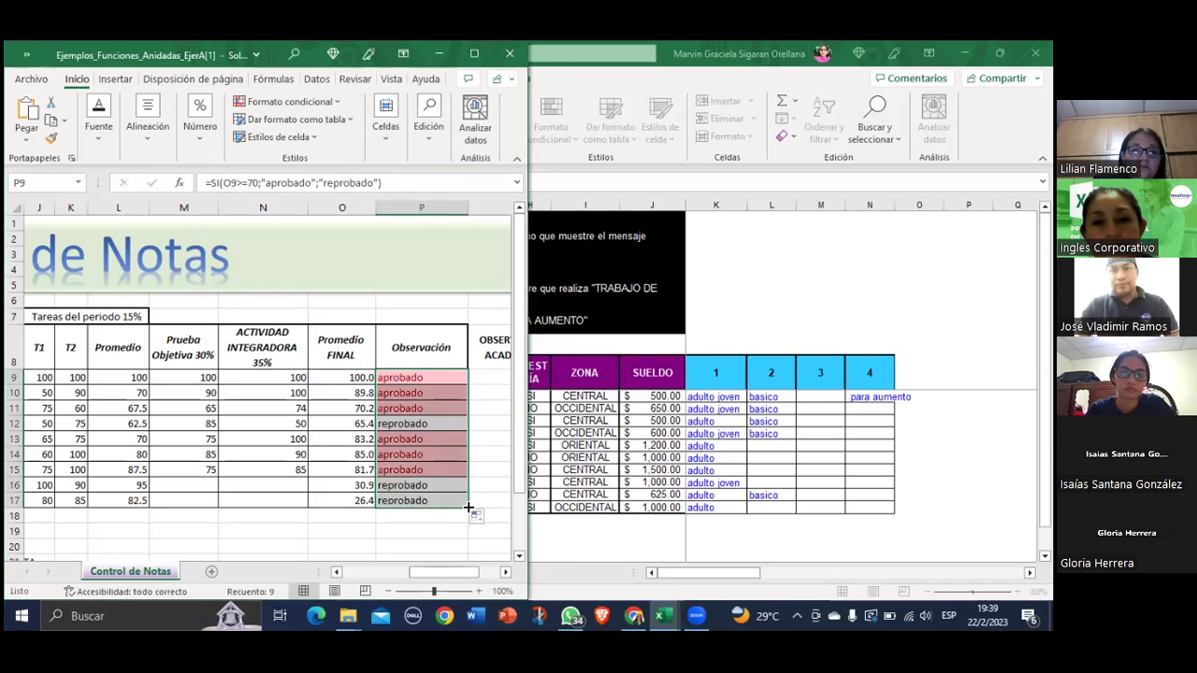
pyautogui.click(438, 526)
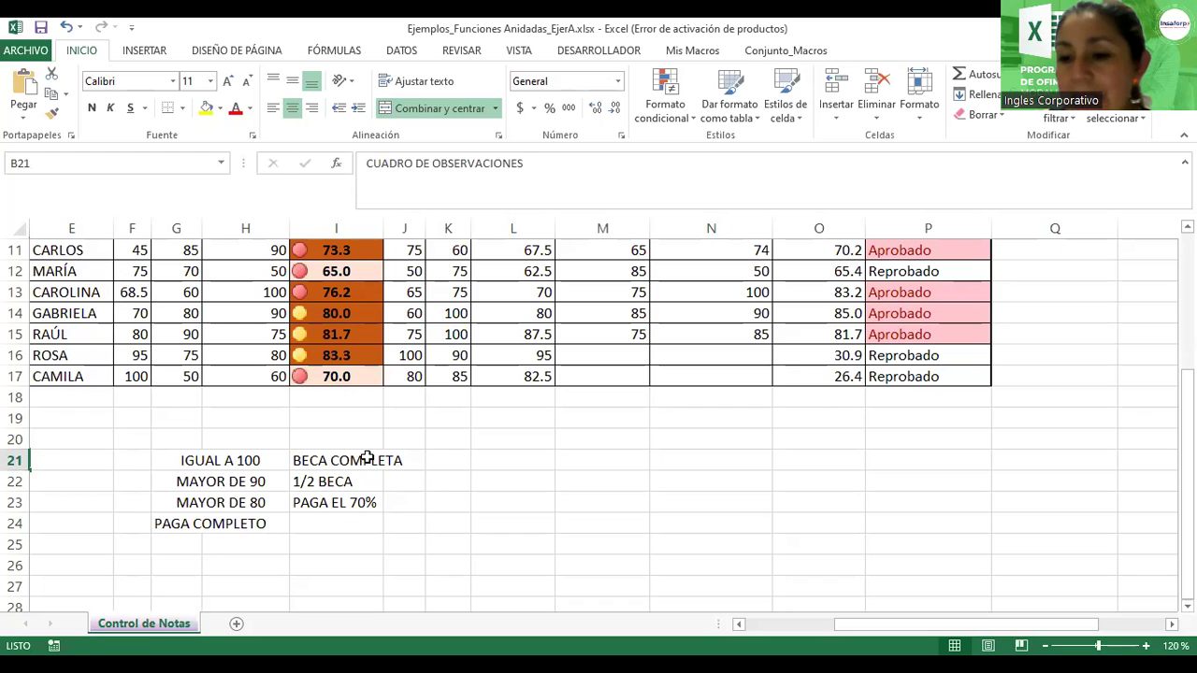
# - Review the CUADRO DE OBSERVACIONES table, then select Q9 under OBSERVACIÓN ACADÉMICA
pyautogui.hscroll(-4, 368, 459)
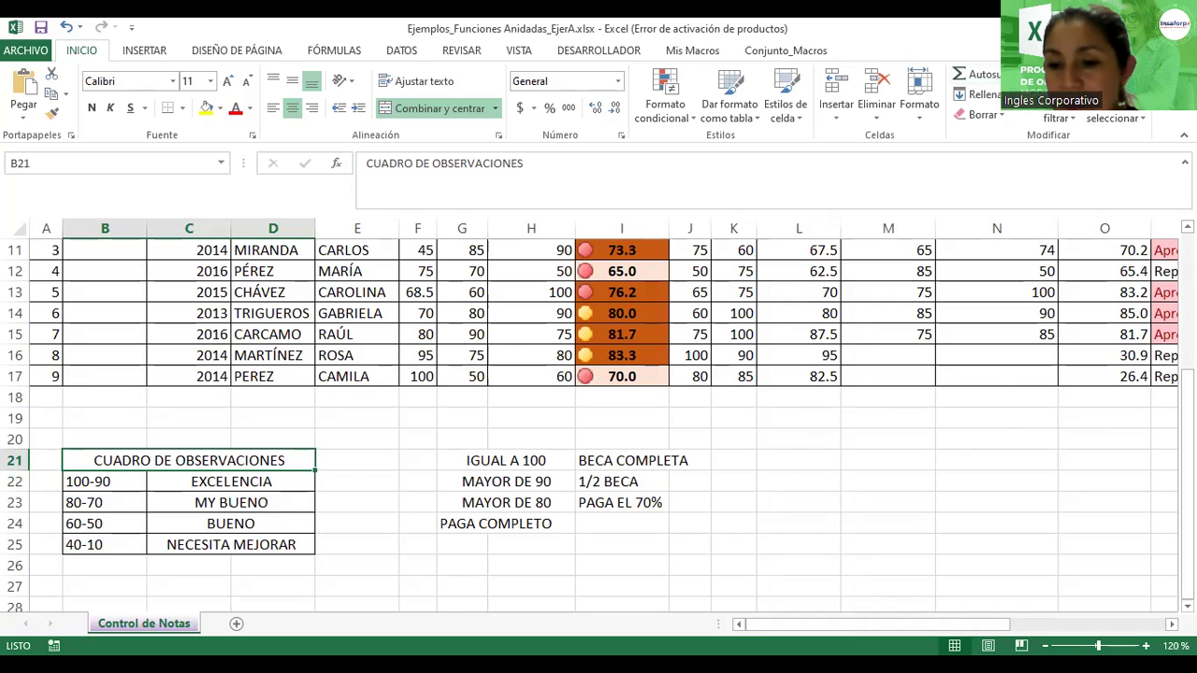
pyautogui.moveTo(845, 630); pyautogui.dragTo(934, 626)
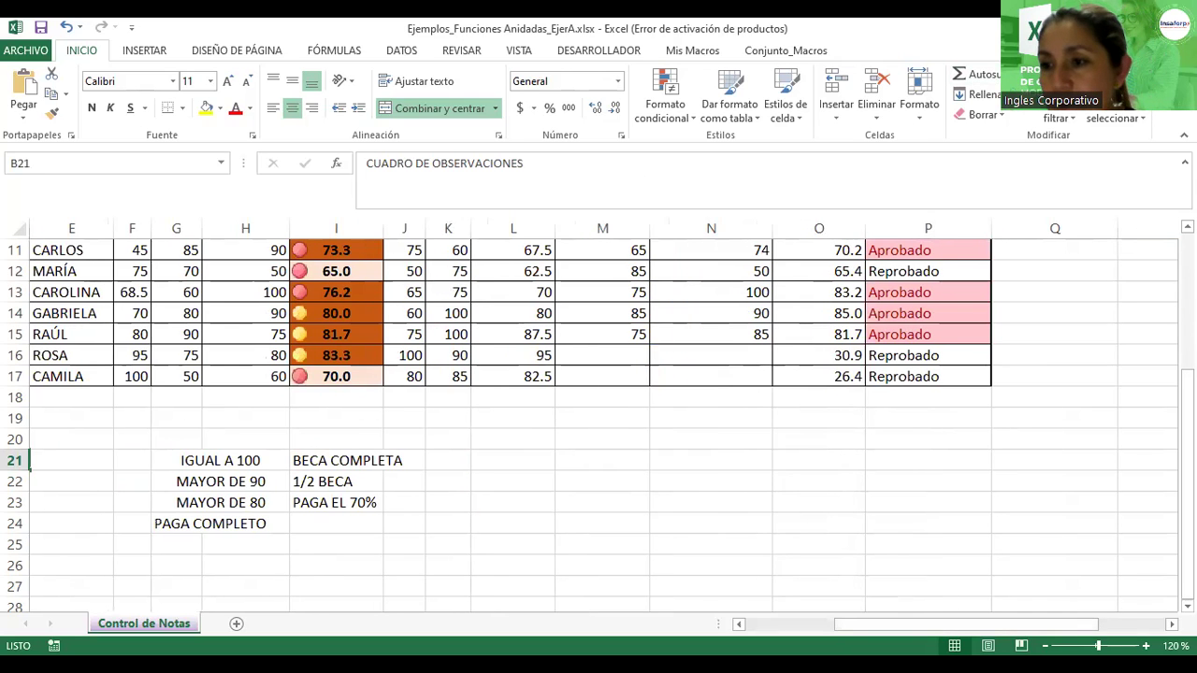
pyautogui.scroll(1, 599, 374)
pyautogui.scroll(1, 1055, 281)
pyautogui.click(1055, 335)
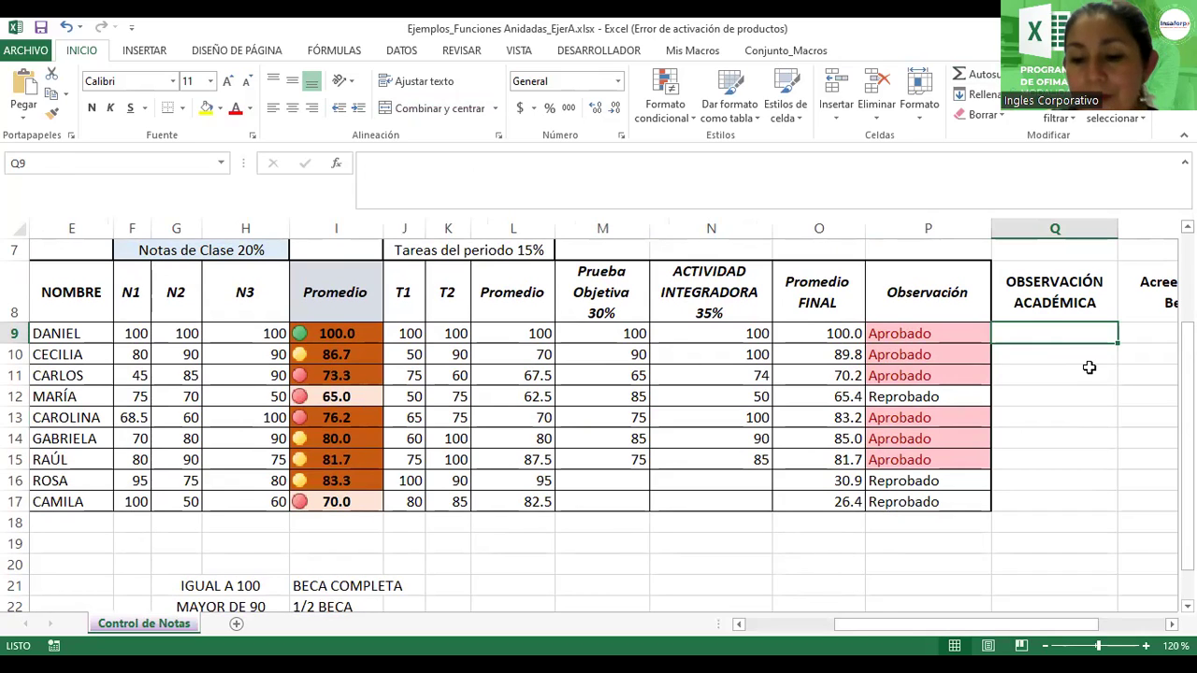
# - In Q9, type =si(O9>=90;"Excelente";si( to begin the nested observation formula
pyautogui.write('=')
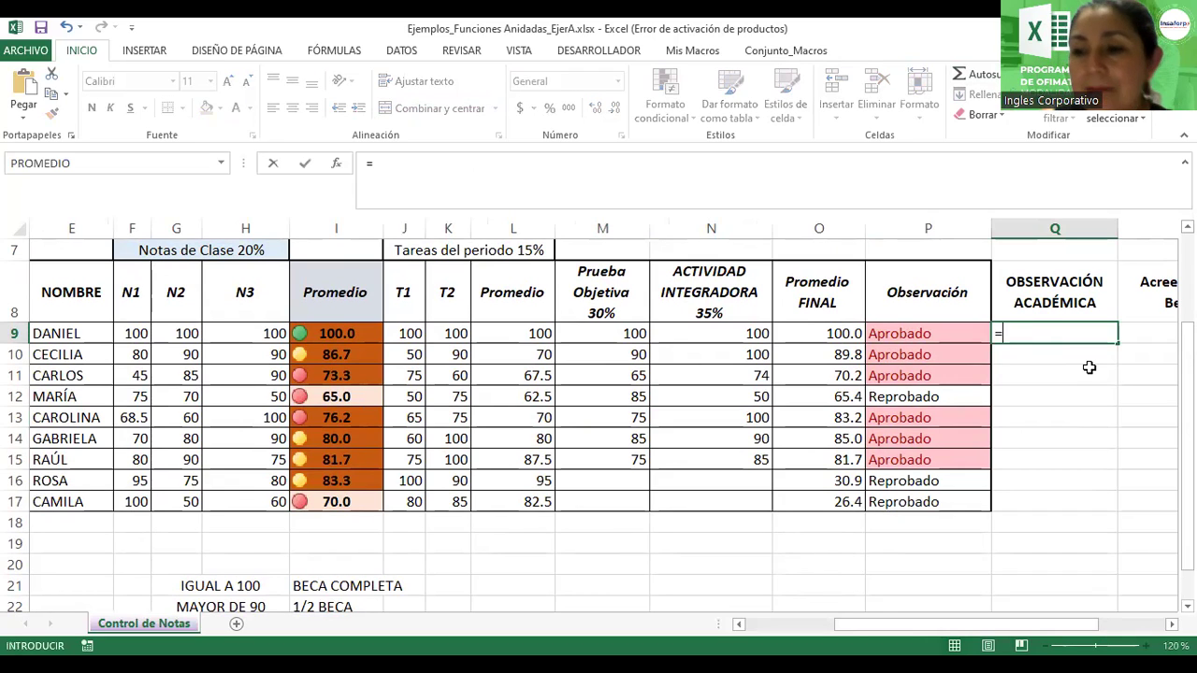
pyautogui.write('si(')
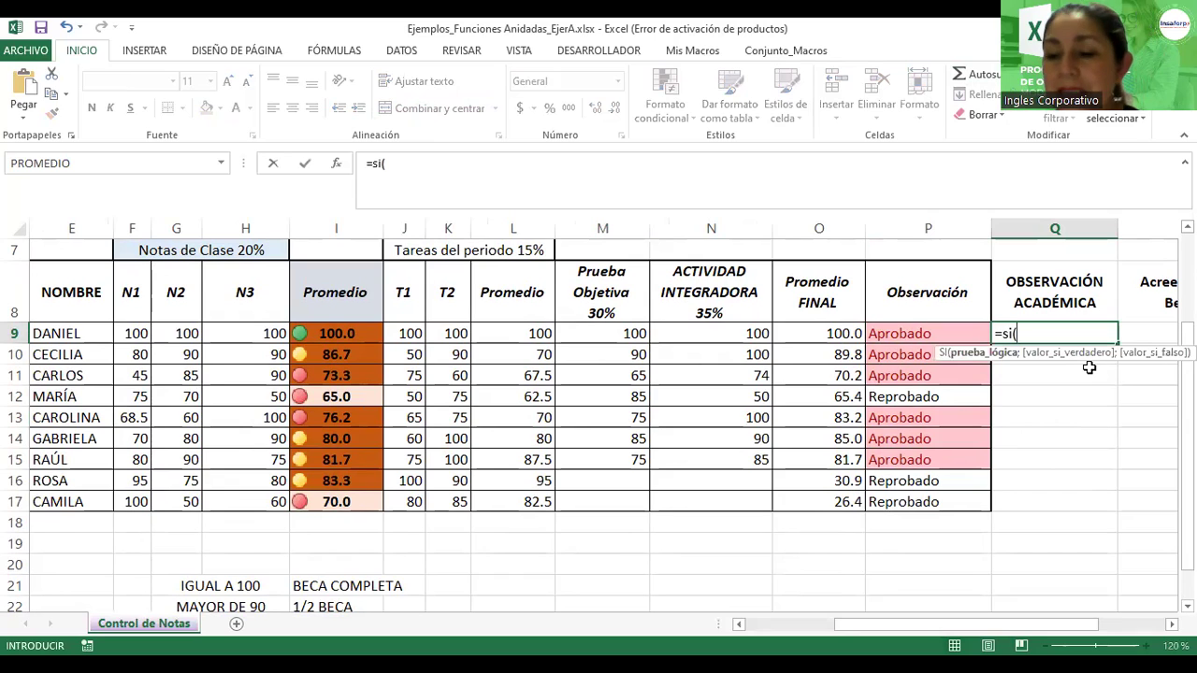
pyautogui.click(801, 335)
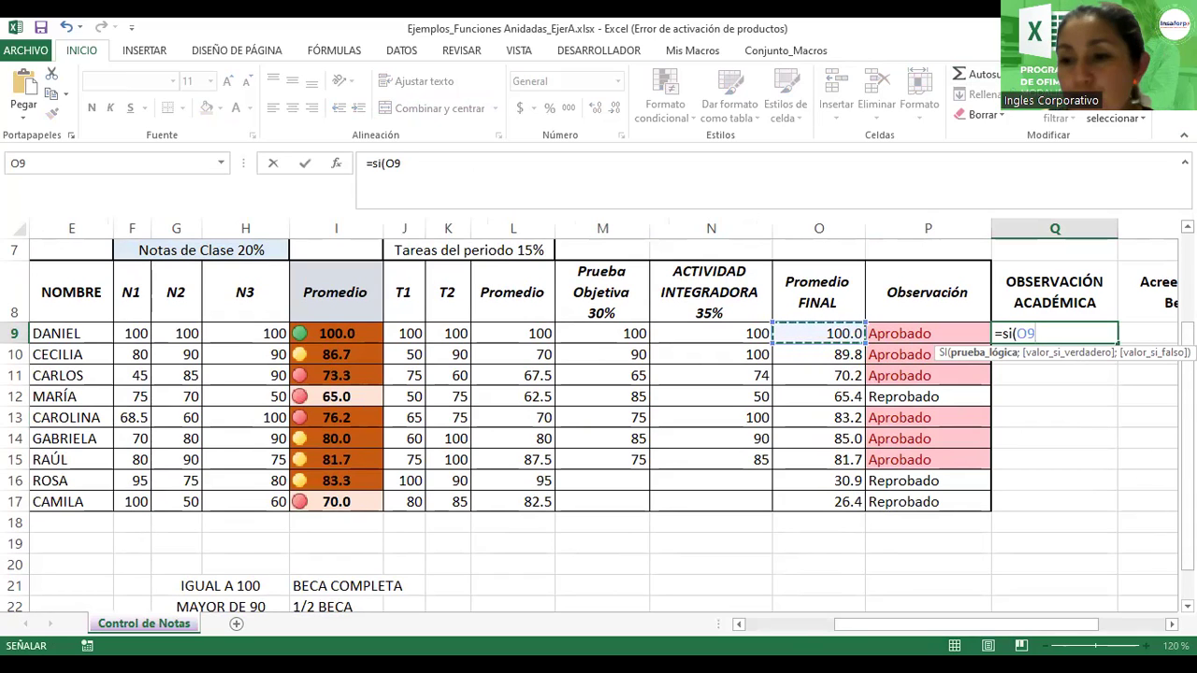
pyautogui.write('>=')
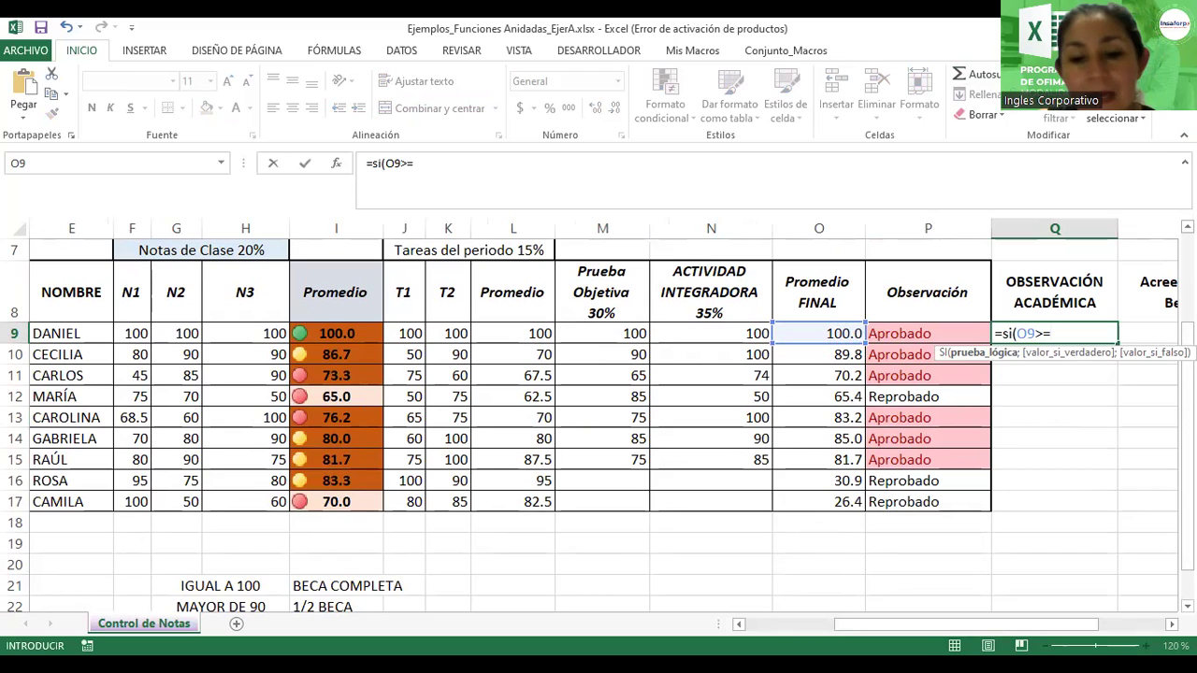
pyautogui.write('90')
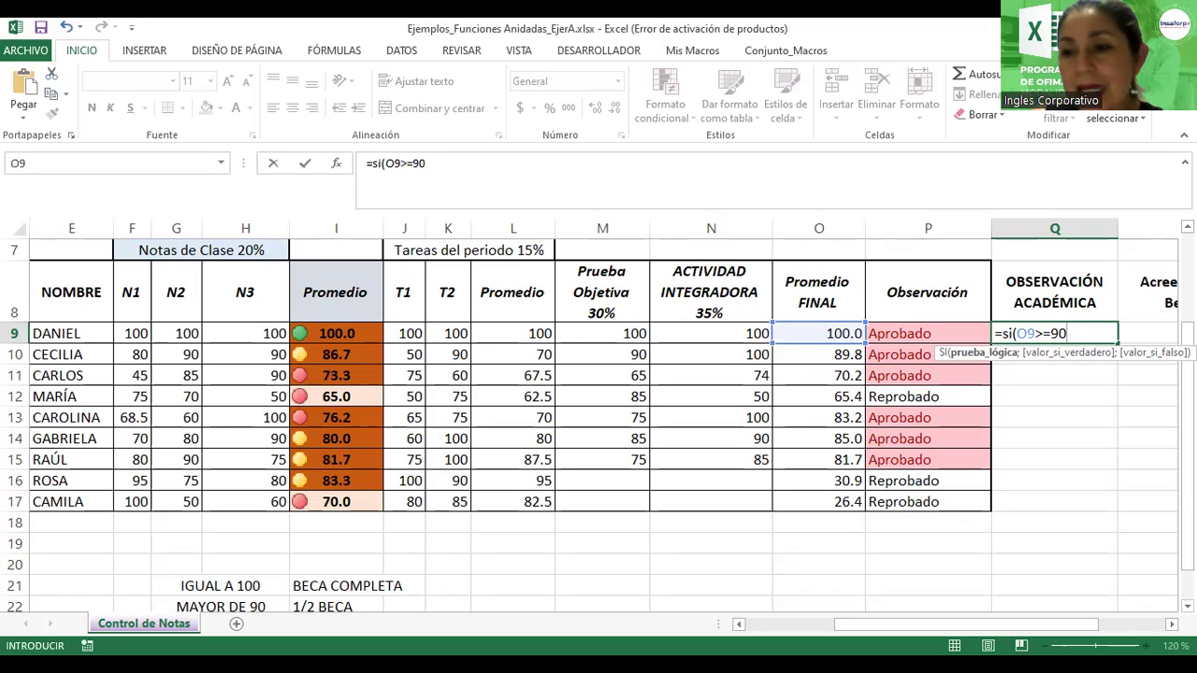
pyautogui.write(';"Excel')
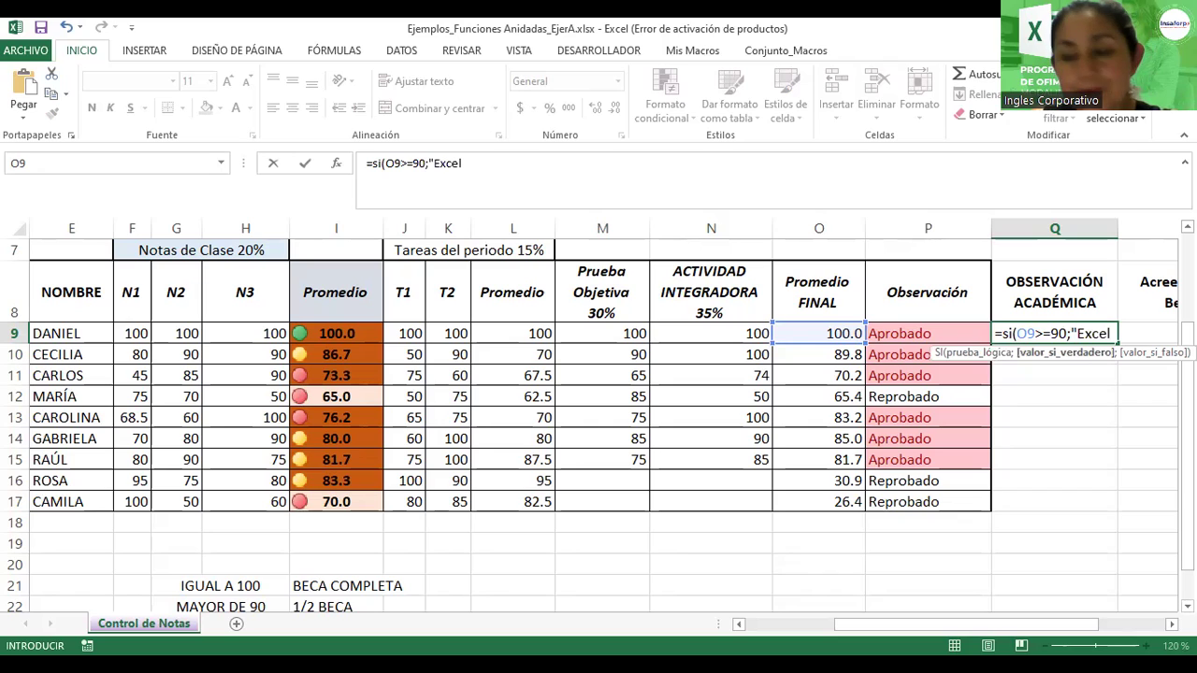
pyautogui.write('ente"')
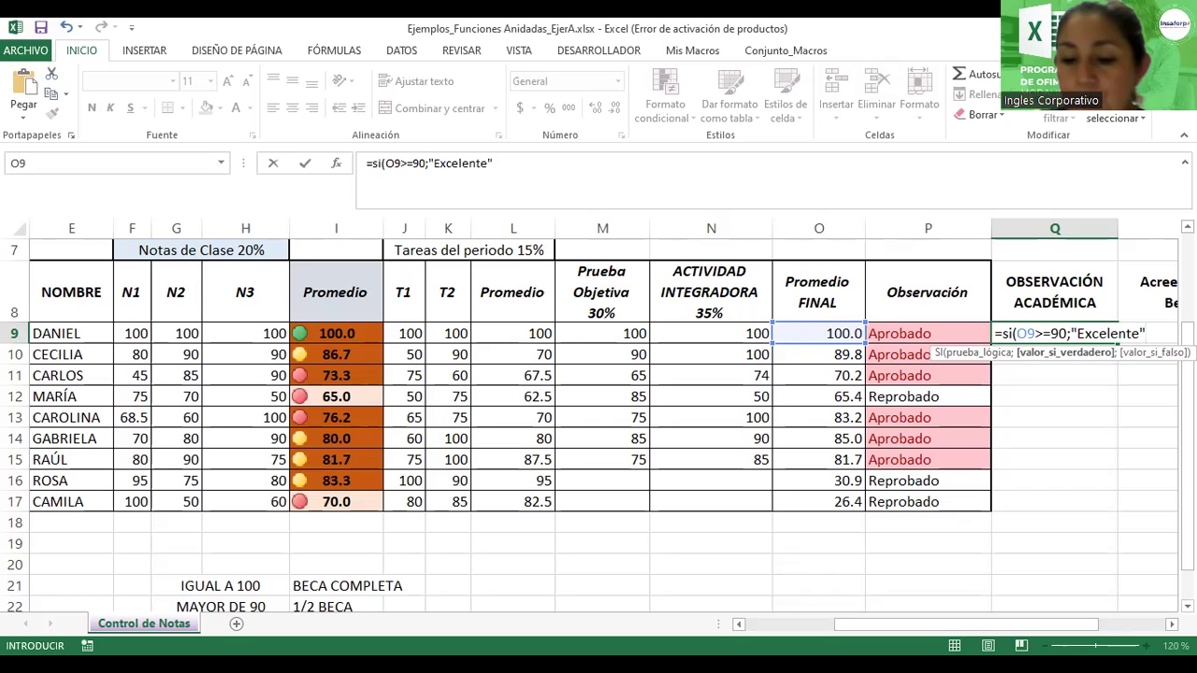
pyautogui.write(';')
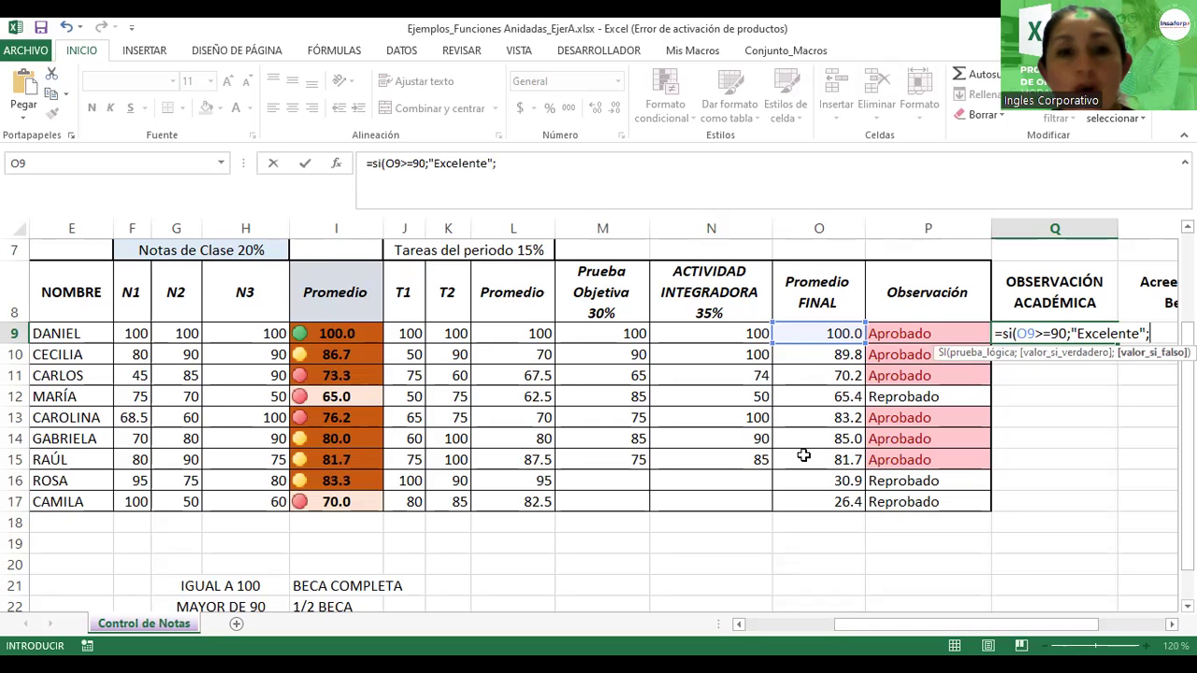
pyautogui.click(1170, 624)
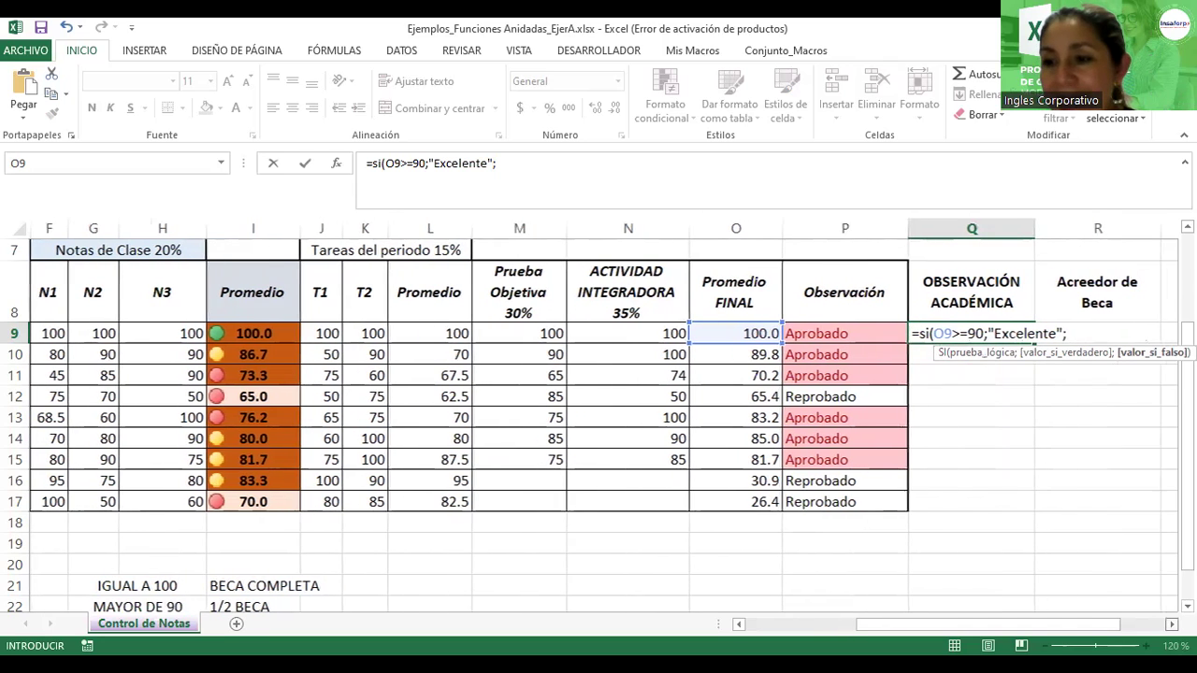
pyautogui.hscroll(2, 598, 421)
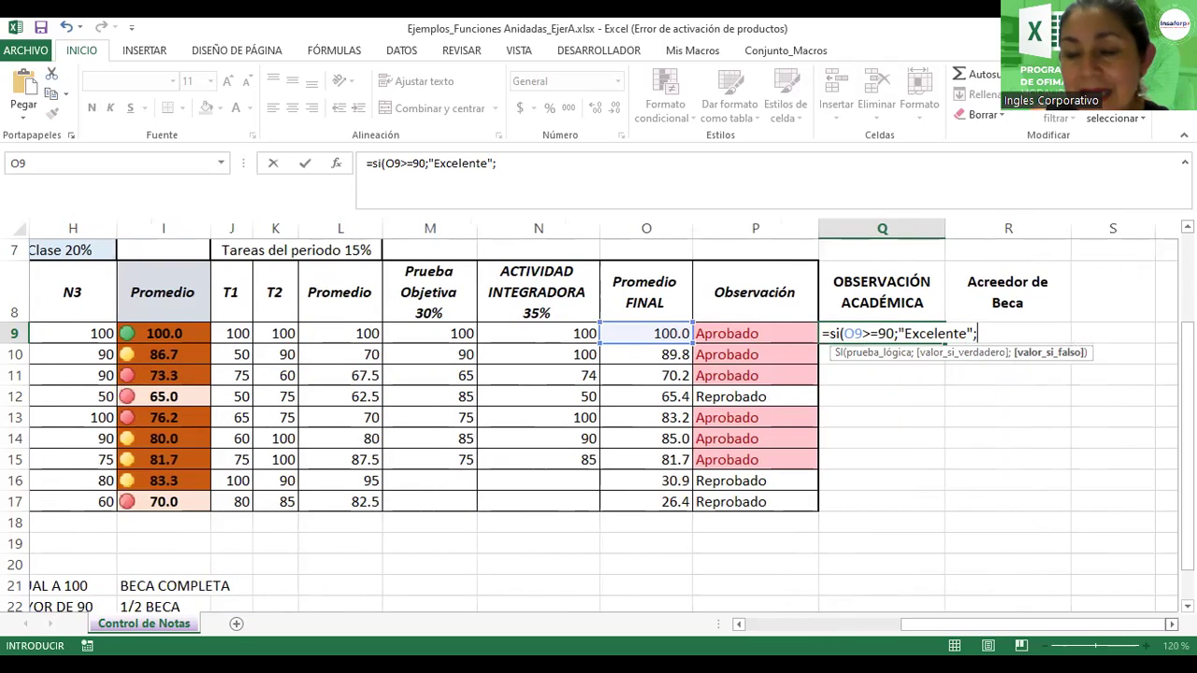
pyautogui.write('si(')
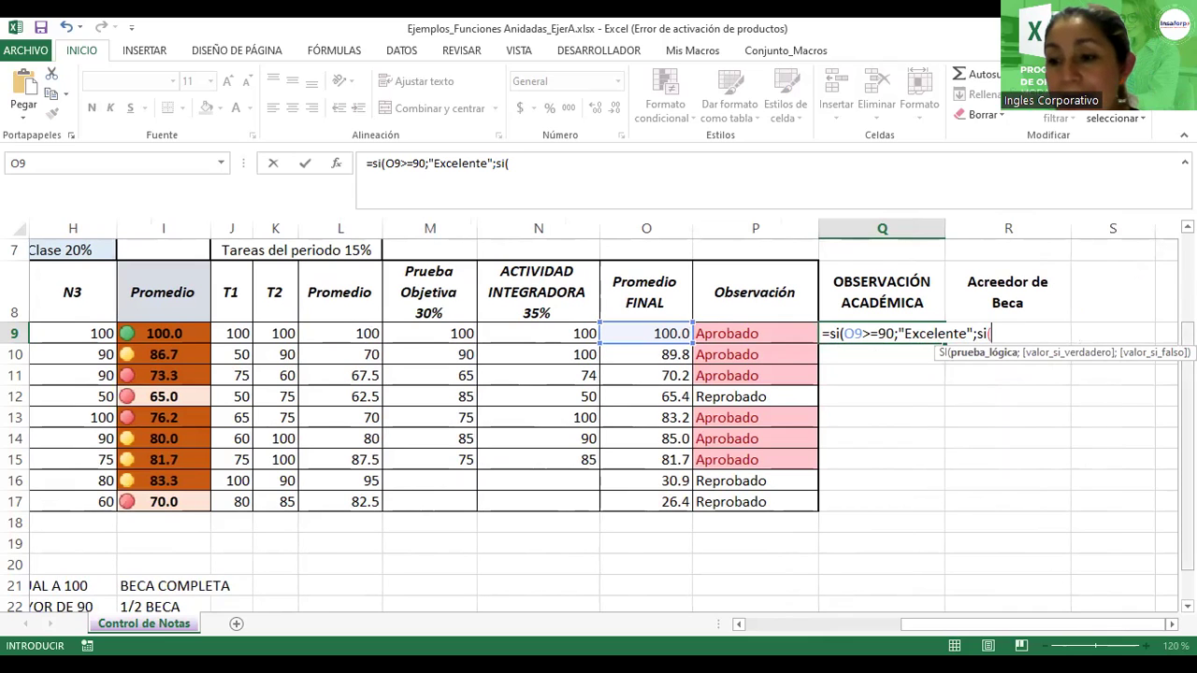
pyautogui.scroll(-1, 1046, 629)
# - Add the second condition O9>=70 returning "Muy Bueno" to the Q9 formula
pyautogui.moveTo(1046, 629); pyautogui.dragTo(861, 641)
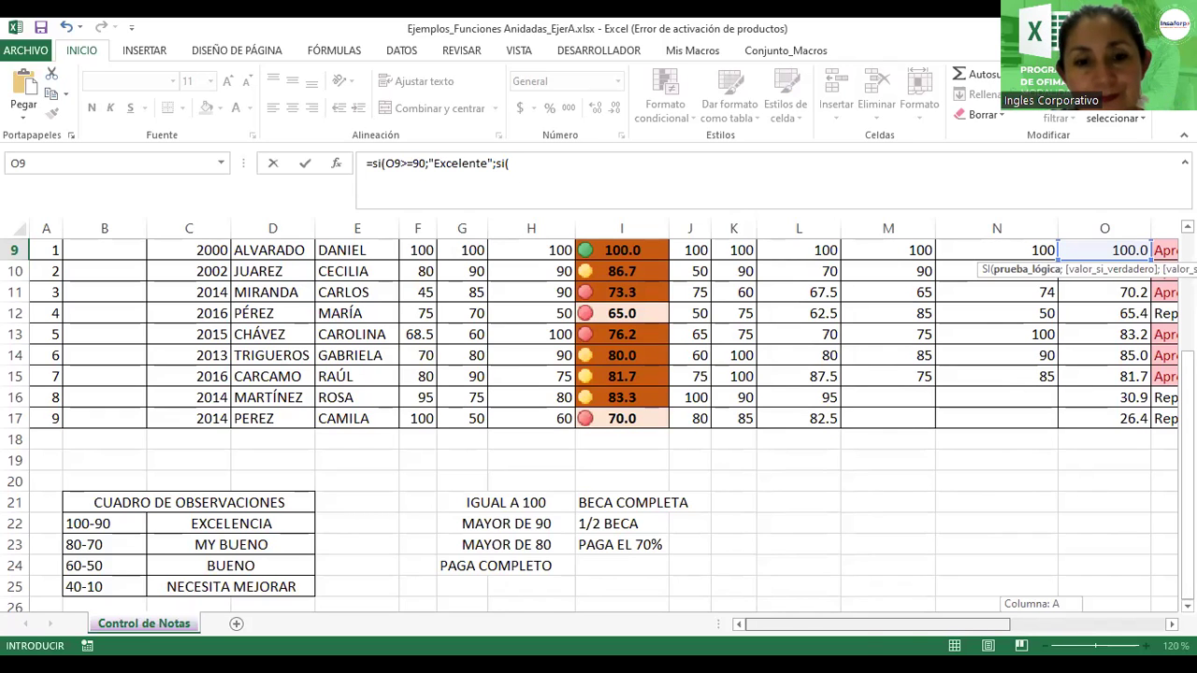
pyautogui.moveTo(894, 625); pyautogui.dragTo(984, 625)
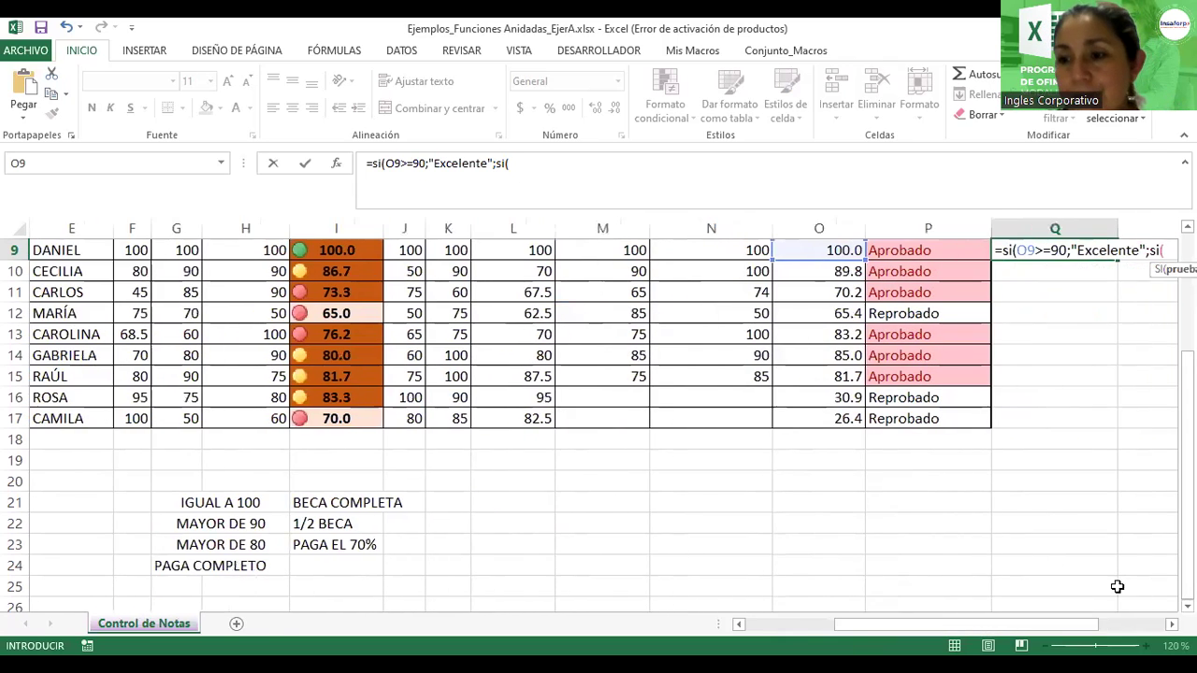
pyautogui.click(1172, 625)
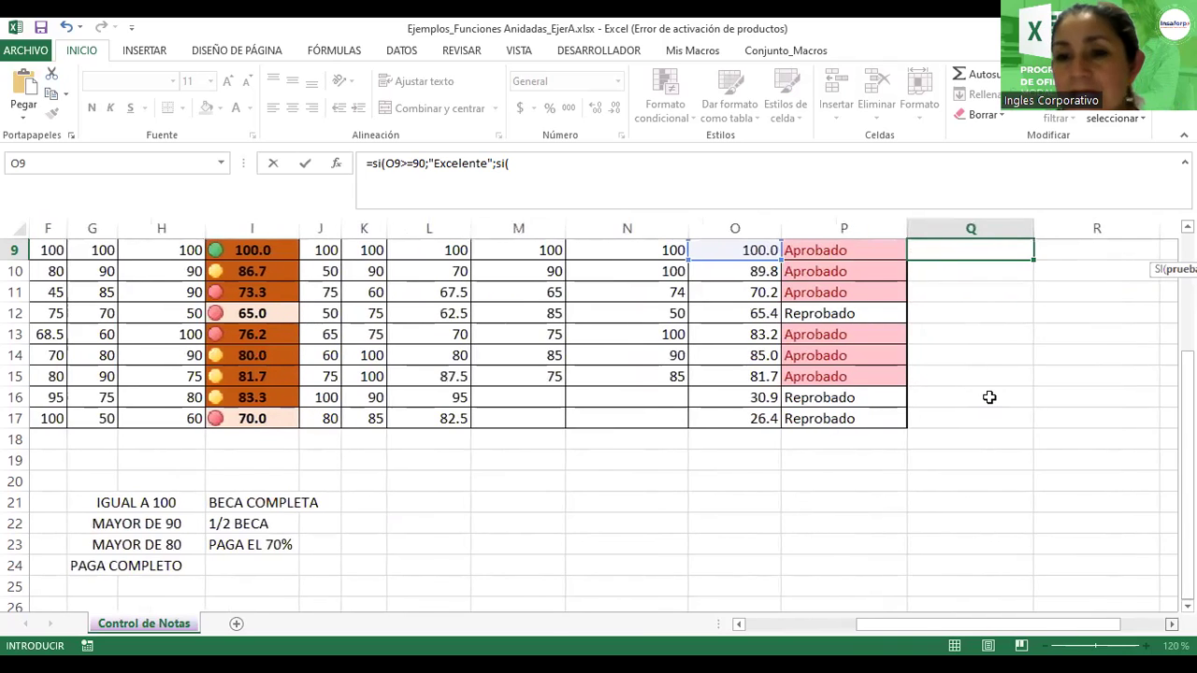
pyautogui.click(708, 253)
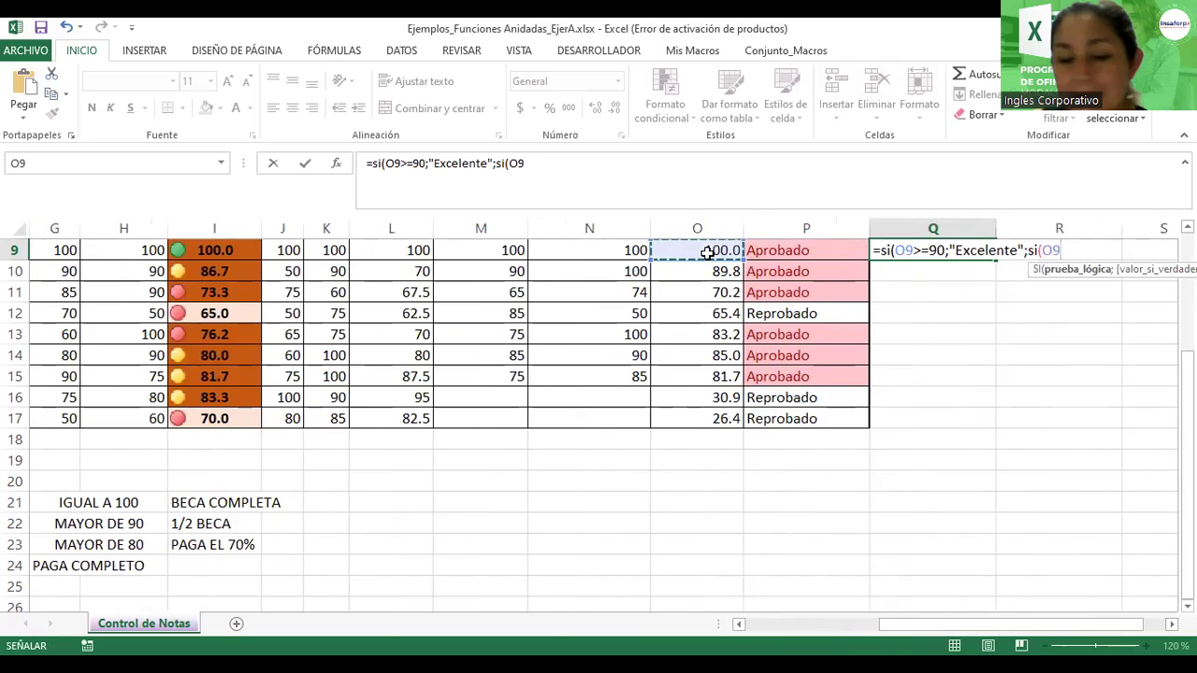
pyautogui.write('>=70')
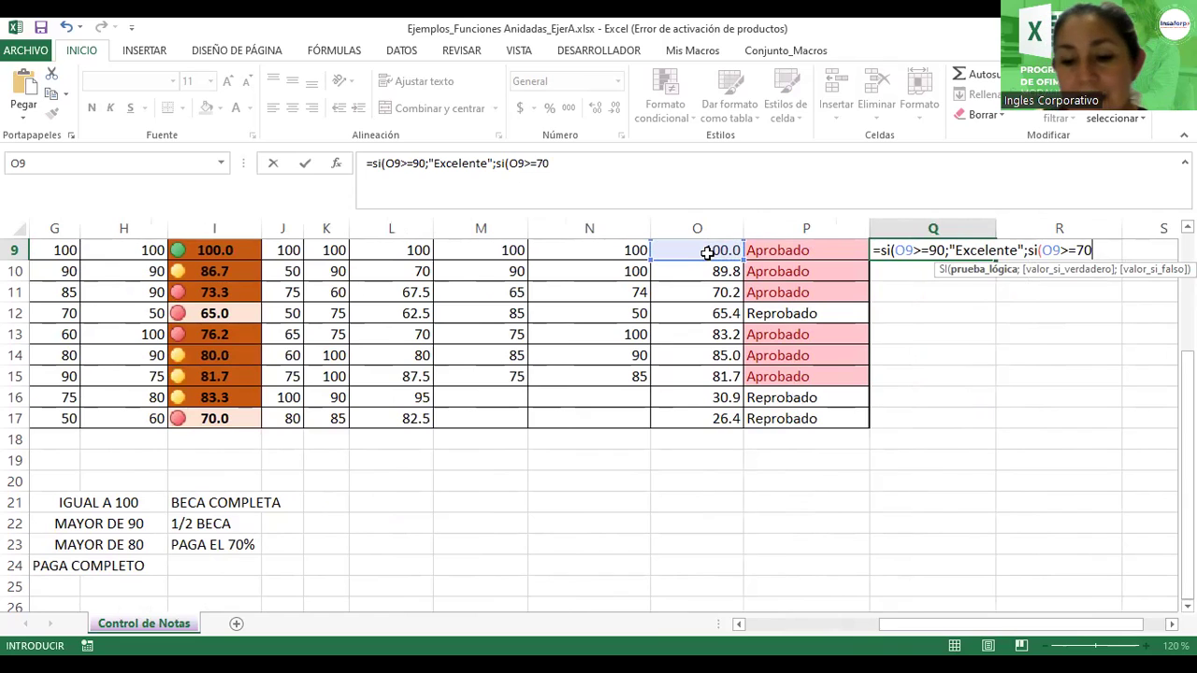
pyautogui.write(';"')
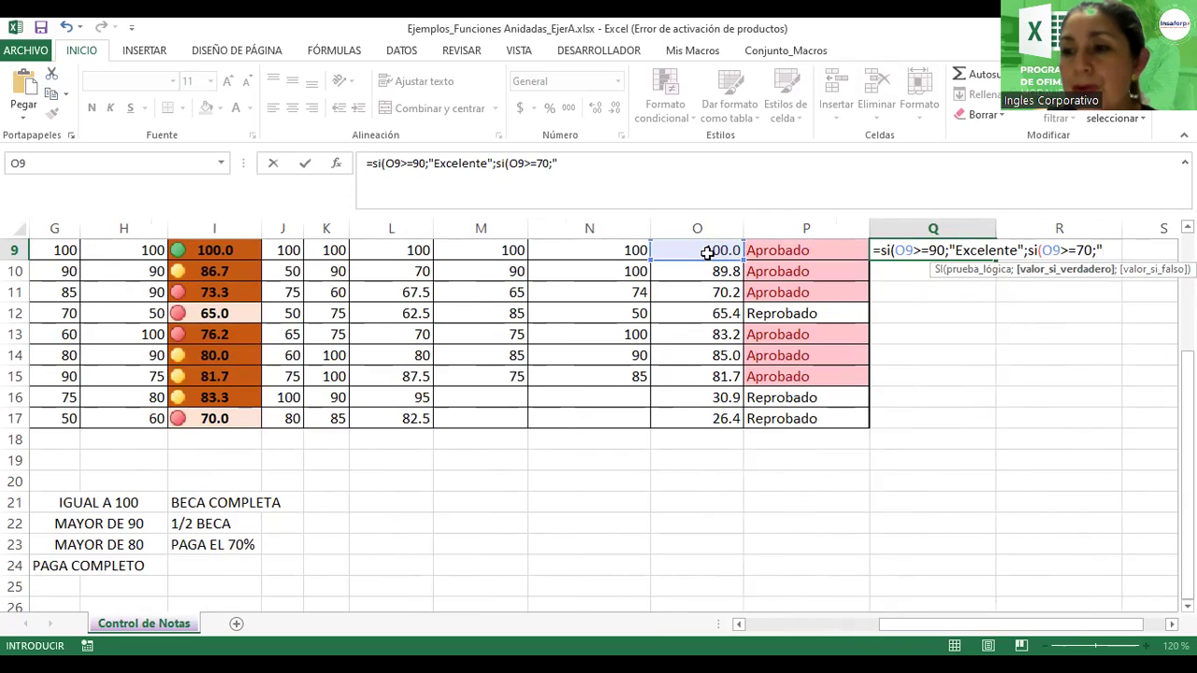
pyautogui.write('Muy Bueno"')
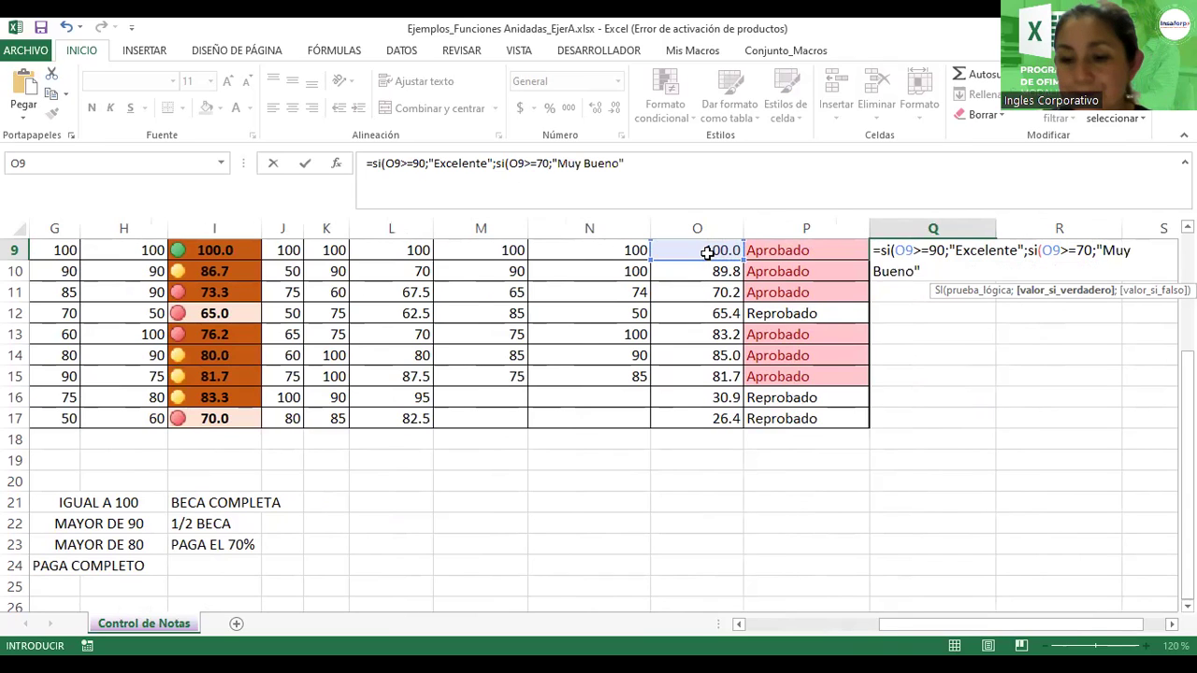
pyautogui.write(';')
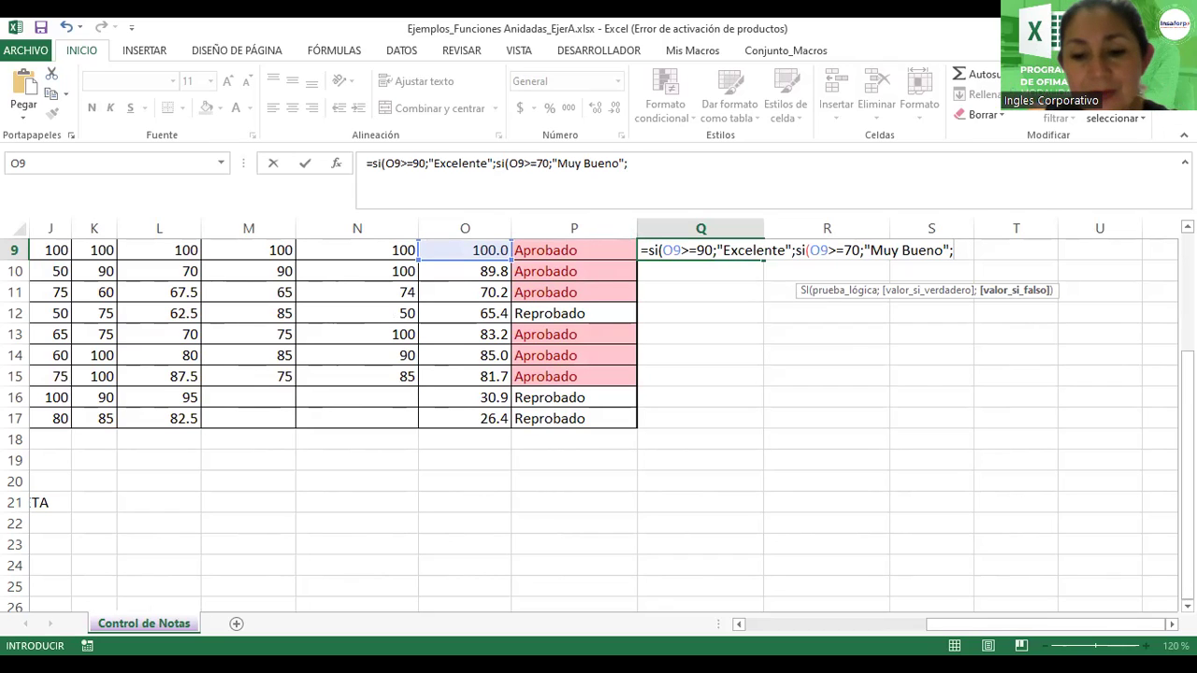
# - Open a third SI in Q9 testing O9>=50 that returns "Bueno"
pyautogui.write('si(')
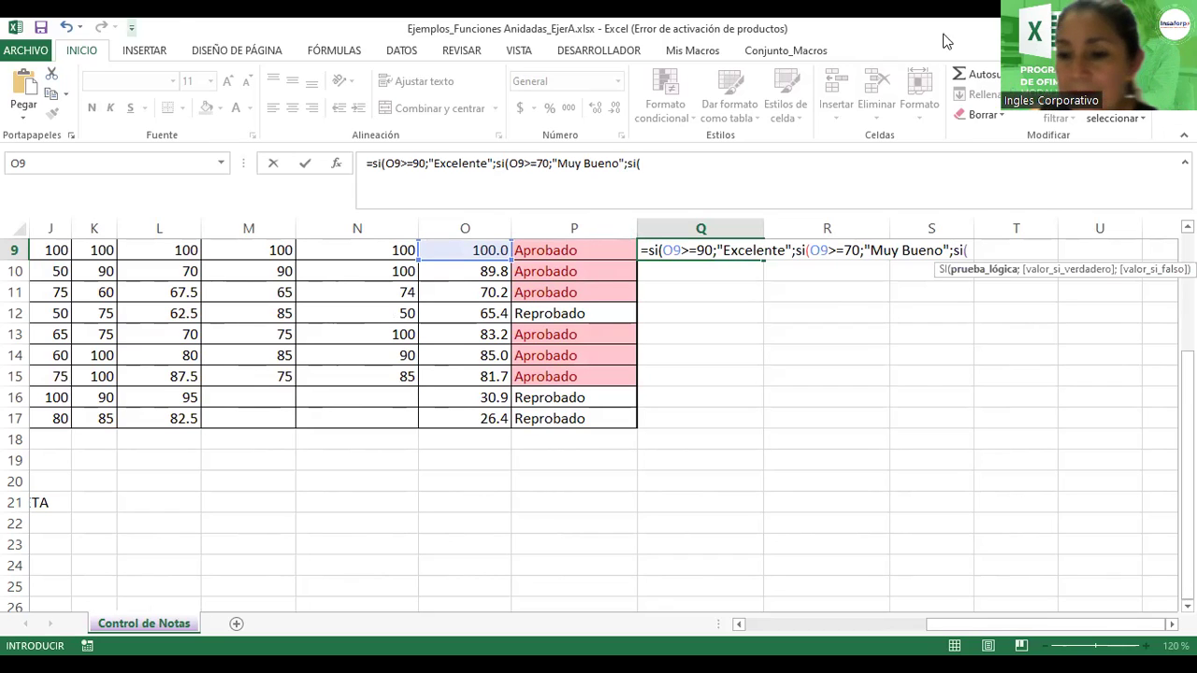
pyautogui.moveTo(945, 629); pyautogui.dragTo(764, 629)
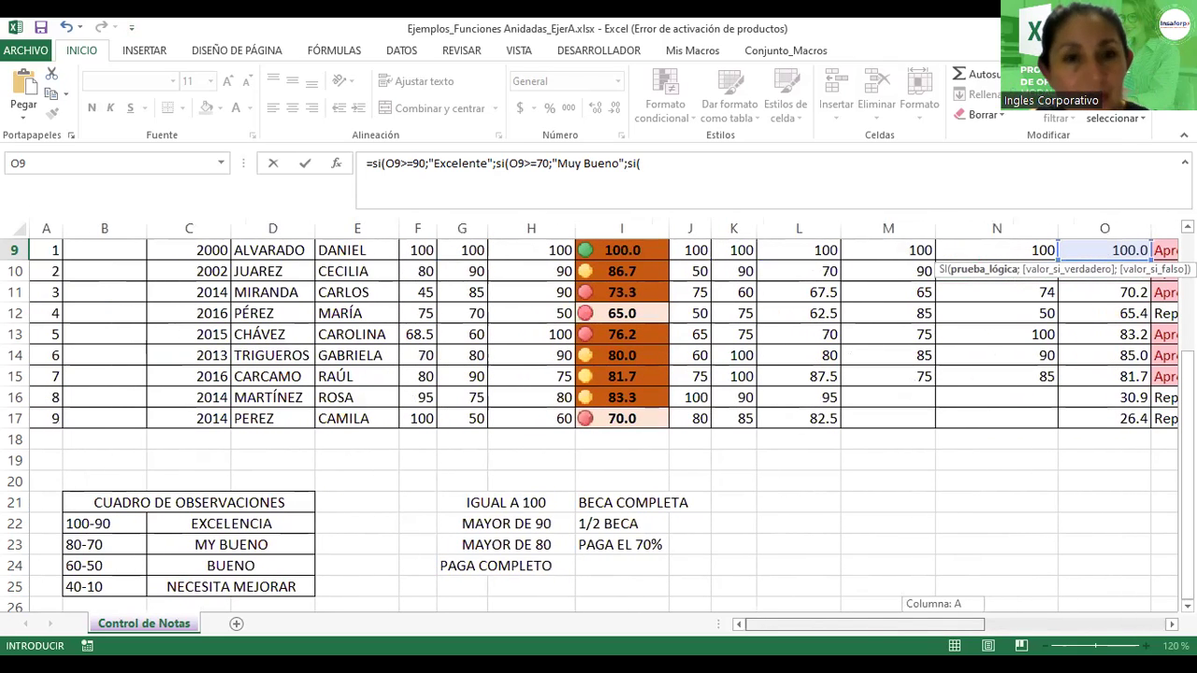
pyautogui.moveTo(765, 624); pyautogui.dragTo(958, 629)
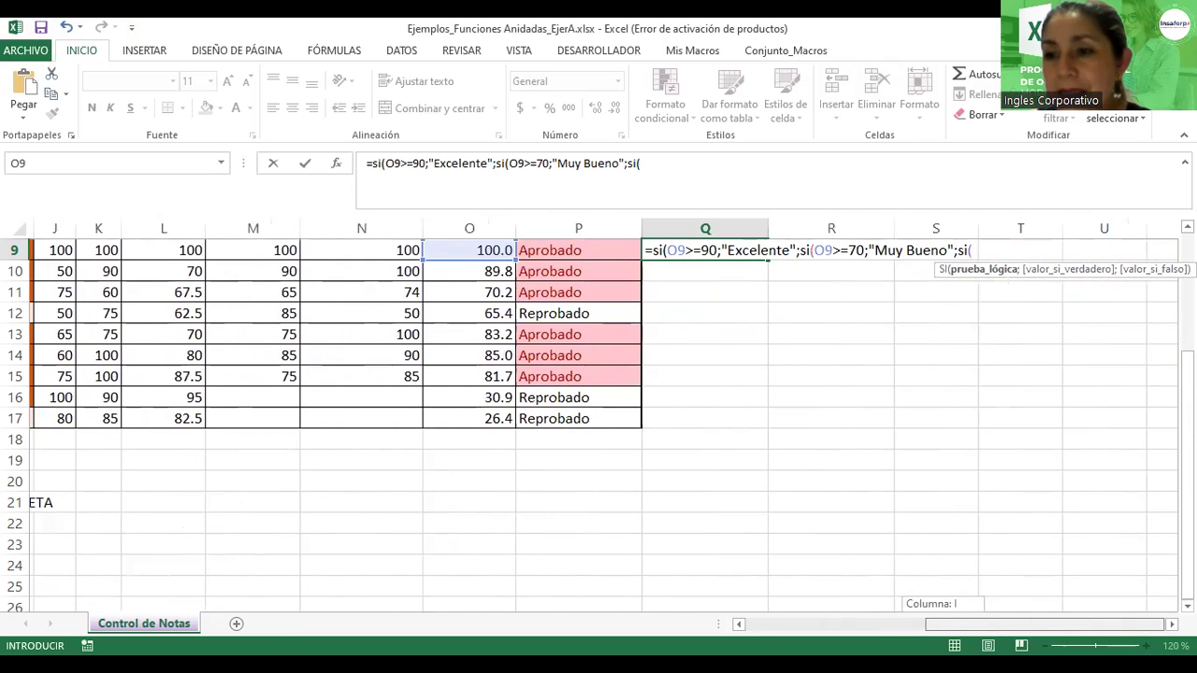
pyautogui.click(485, 250)
pyautogui.write('>')
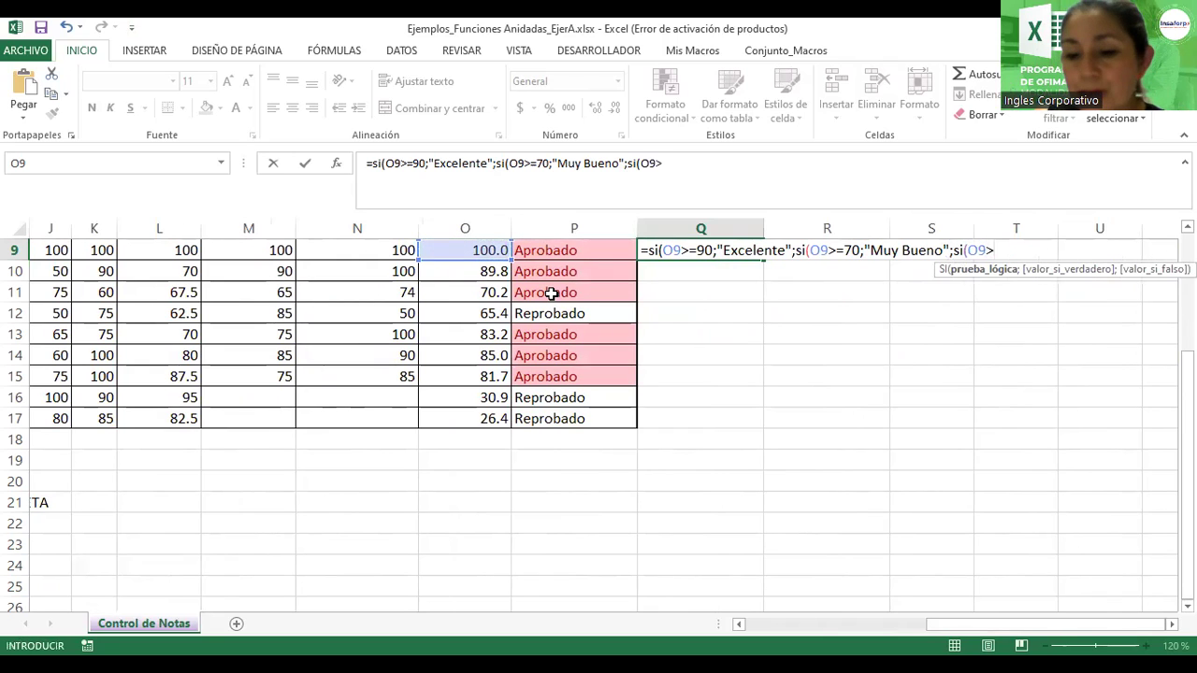
pyautogui.write('=')
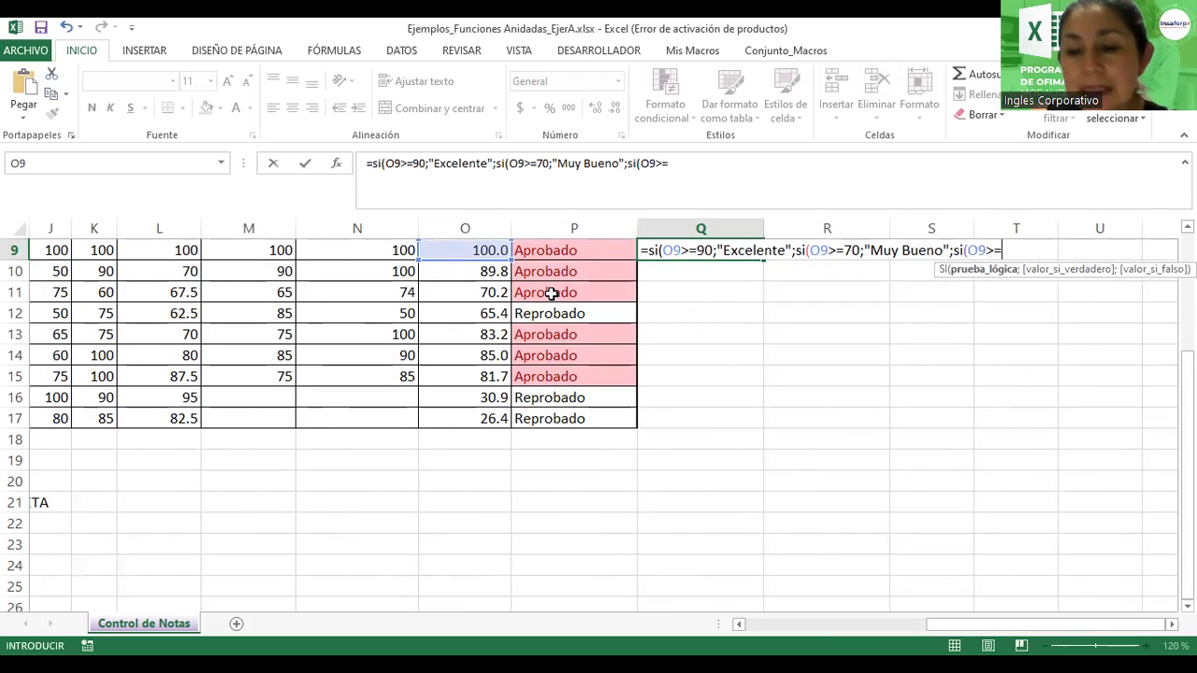
pyautogui.write('50')
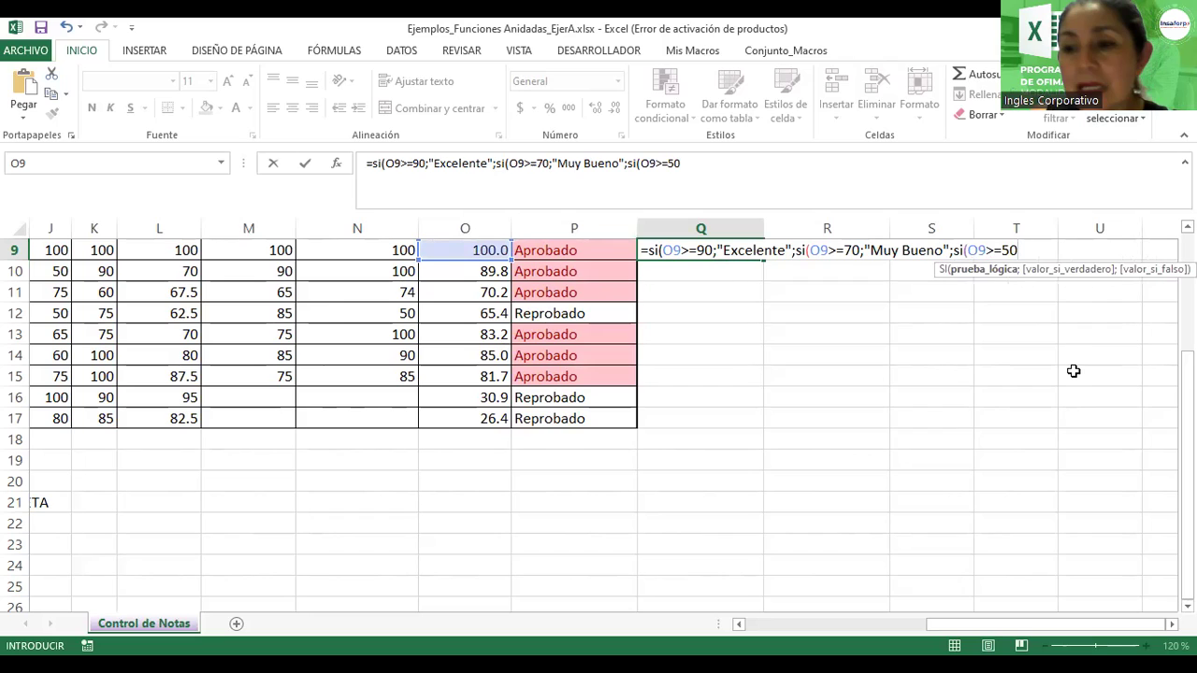
pyautogui.write(';"')
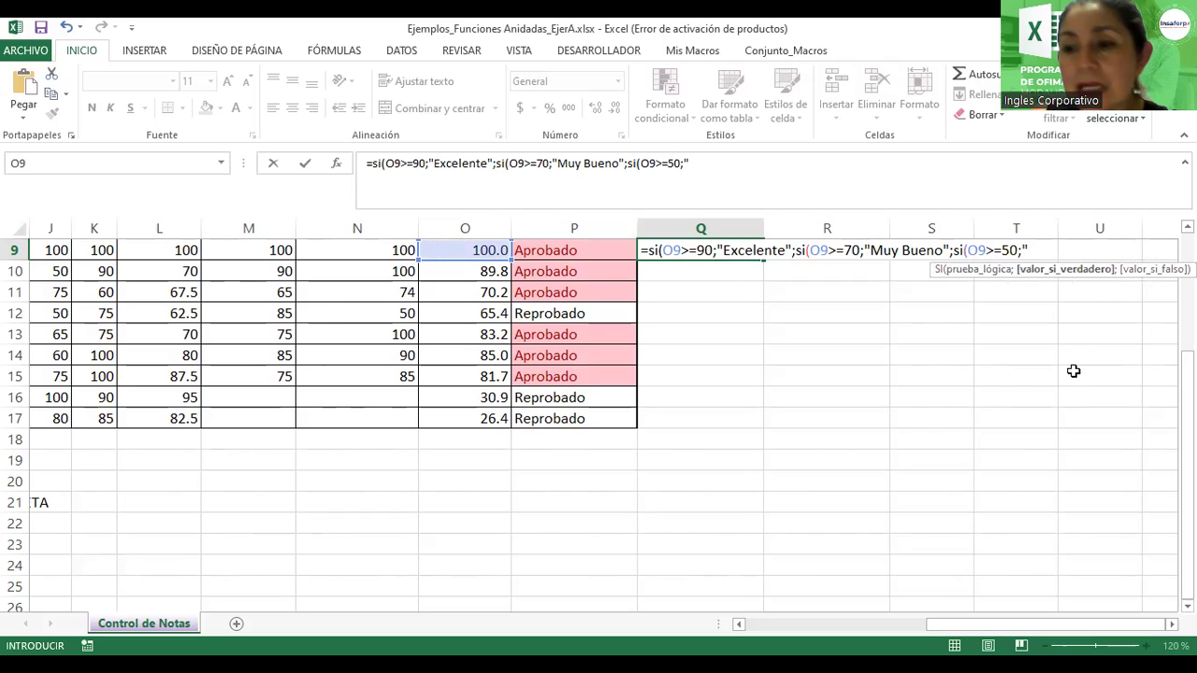
pyautogui.write('Bueno"')
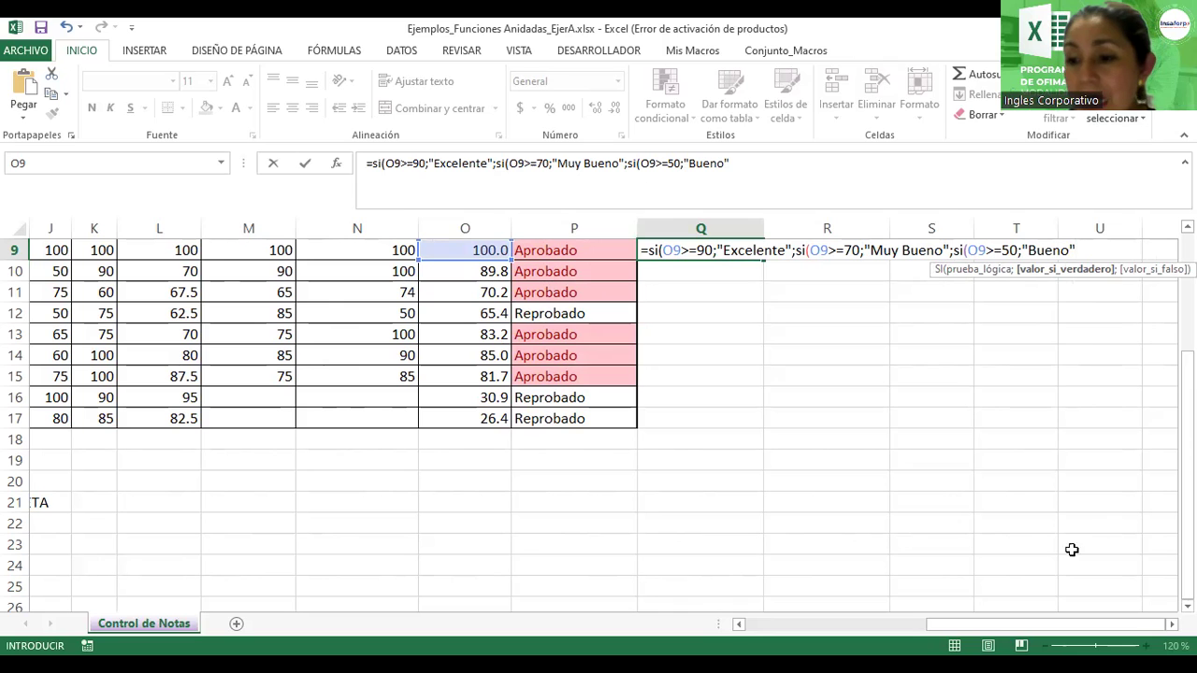
pyautogui.moveTo(1054, 627); pyautogui.dragTo(884, 627)
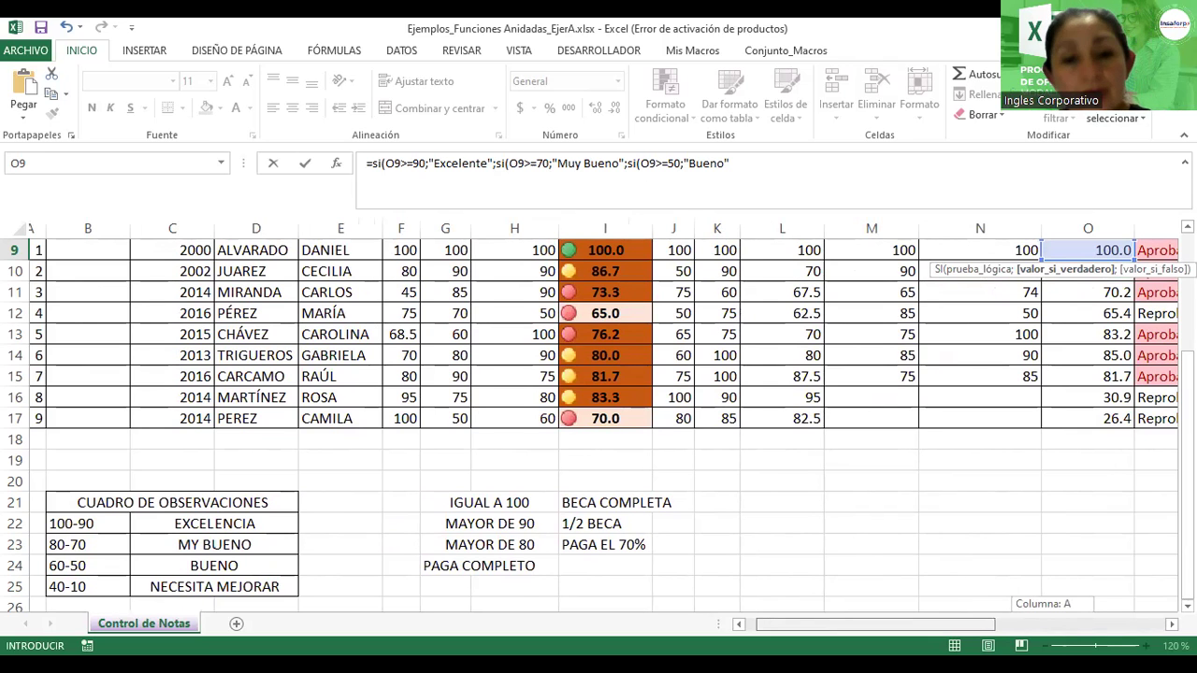
# - End the Q9 formula with "Necesita Mejorar" and the closing parentheses for the nested SIs
pyautogui.moveTo(908, 625); pyautogui.dragTo(1078, 627)
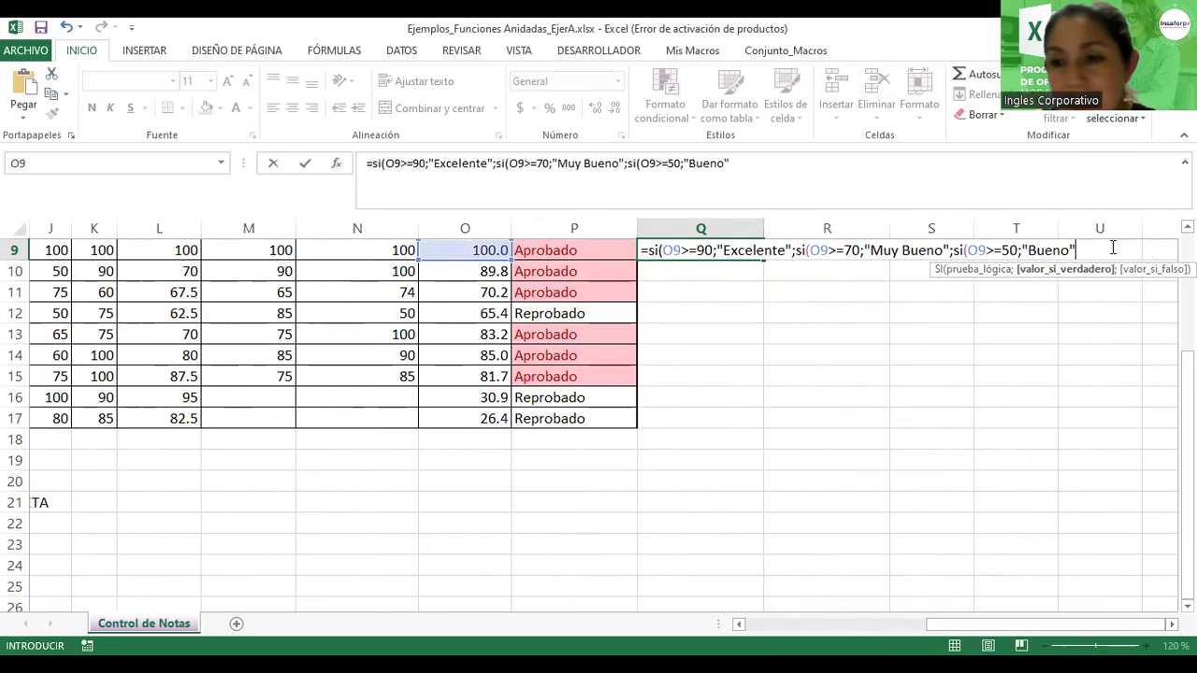
pyautogui.write(';')
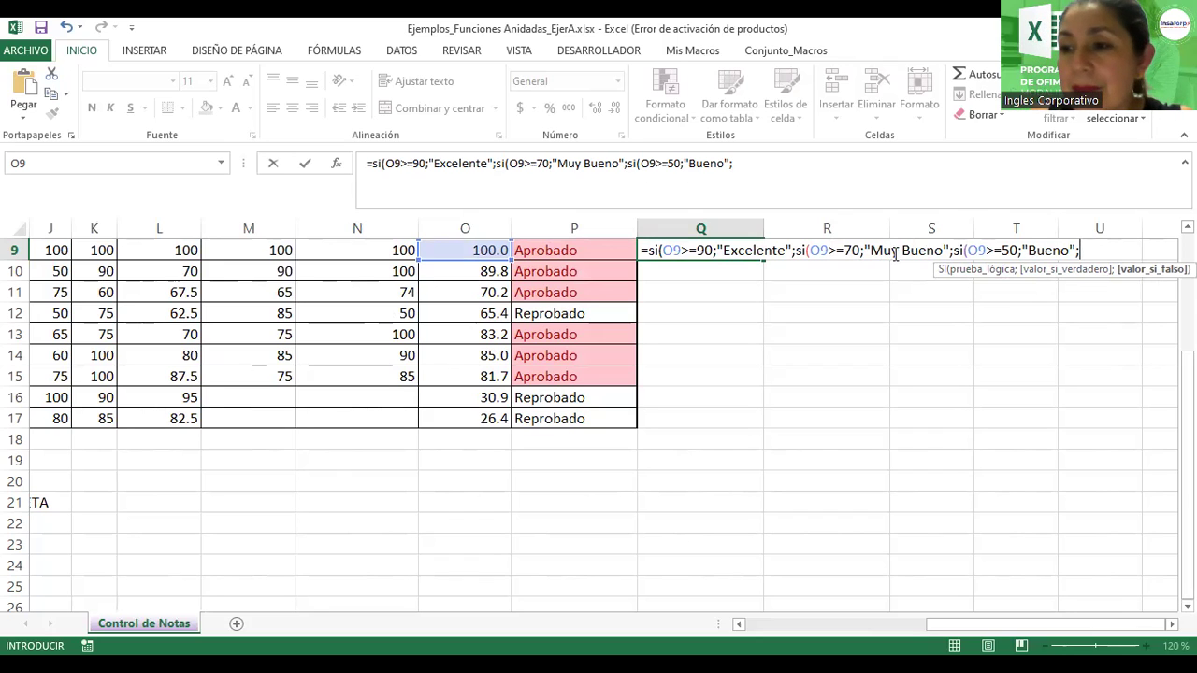
pyautogui.write('"Necesita Mejorar"')
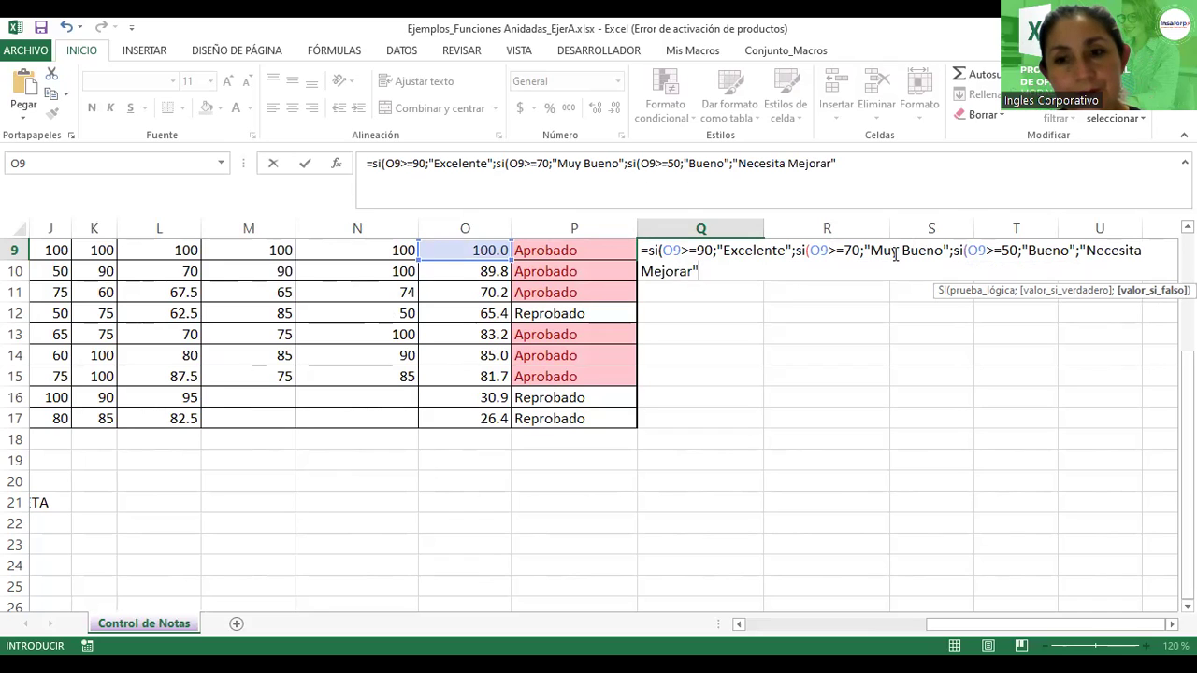
pyautogui.write(')')
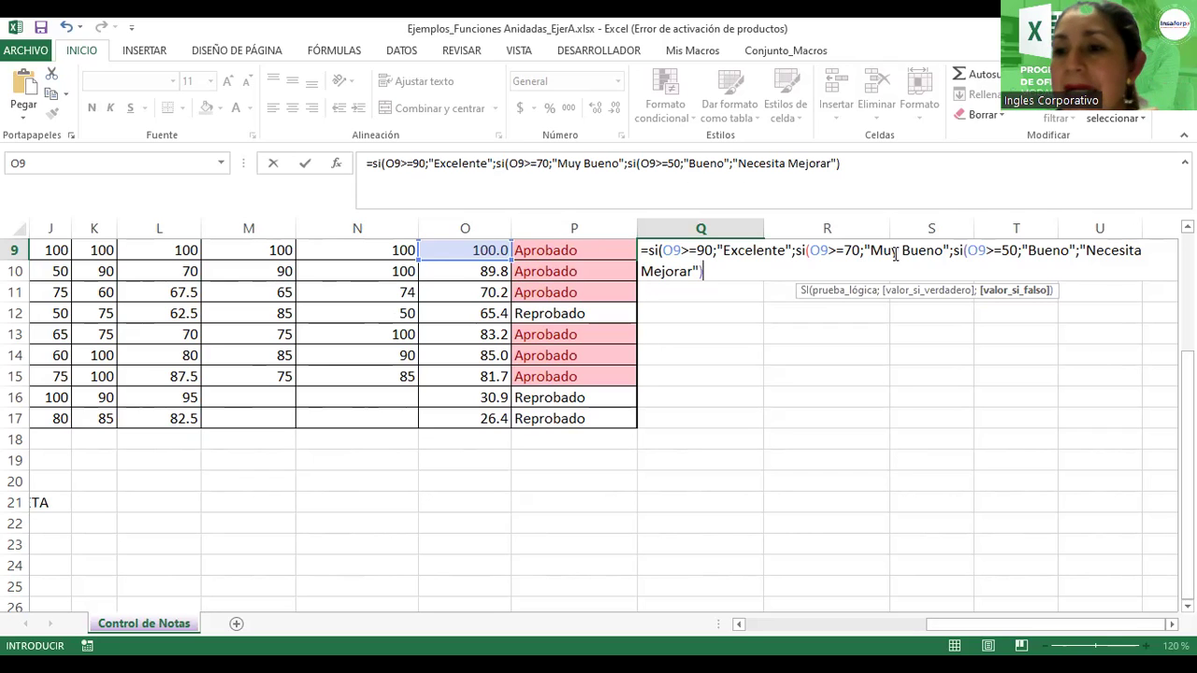
pyautogui.write(')')
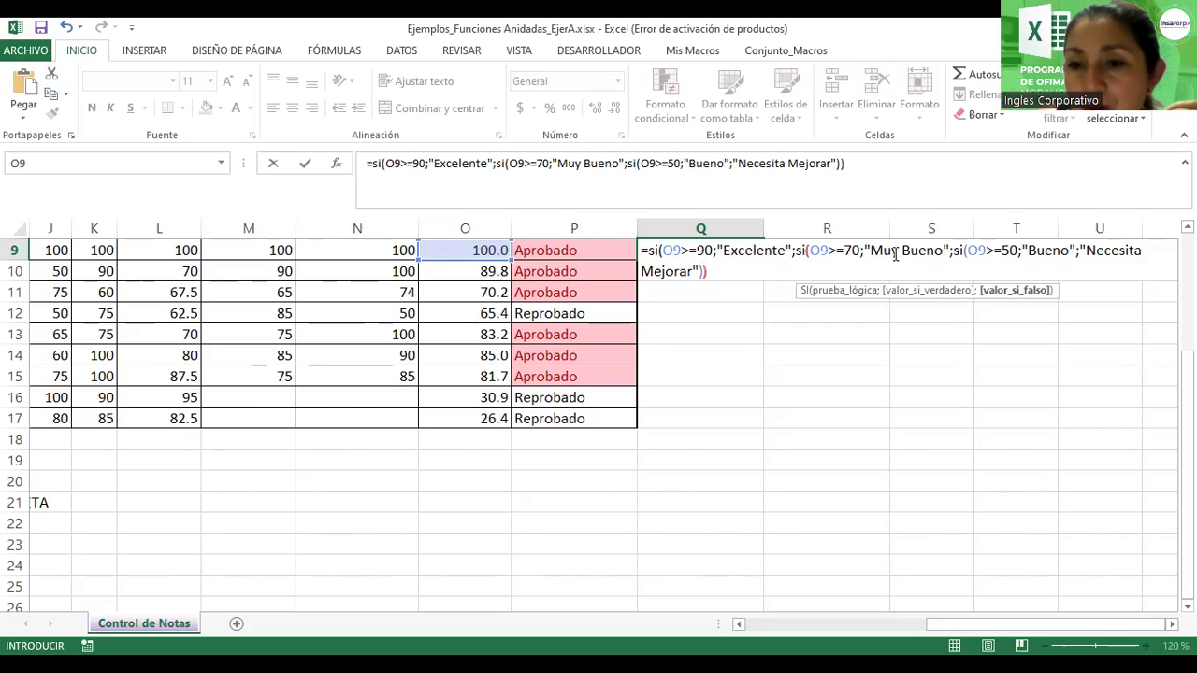
pyautogui.write(')')
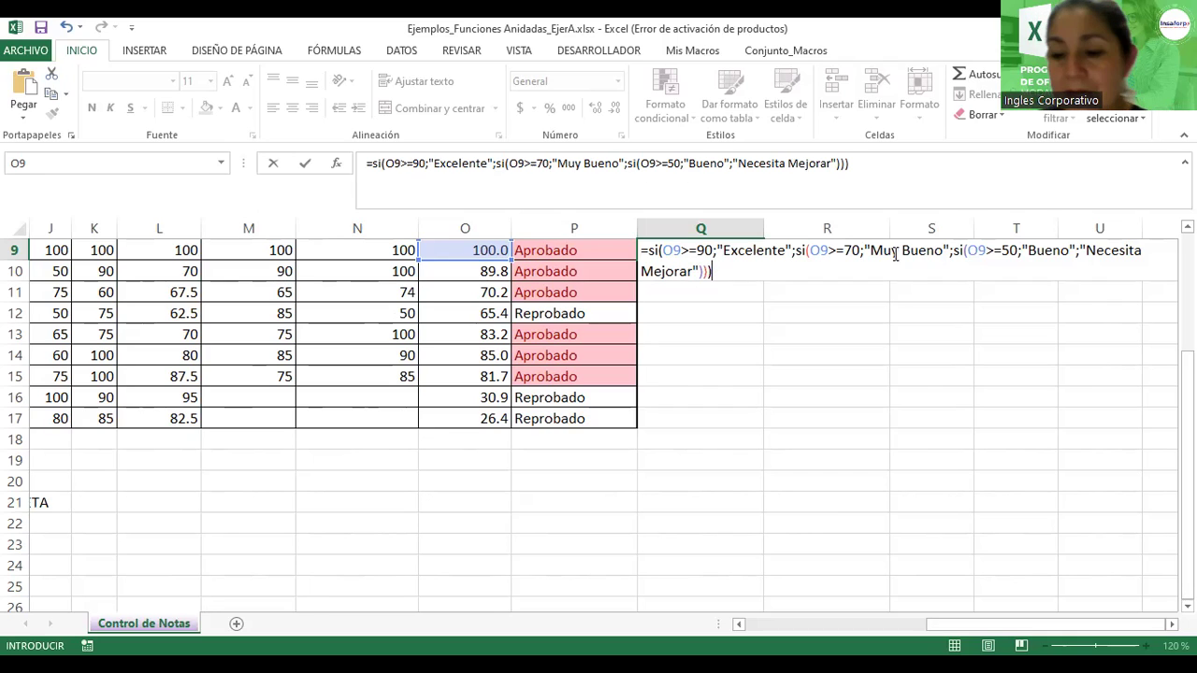
# - Enter the nested formula in Q9 and fill it down to Q17
pyautogui.press('Return')
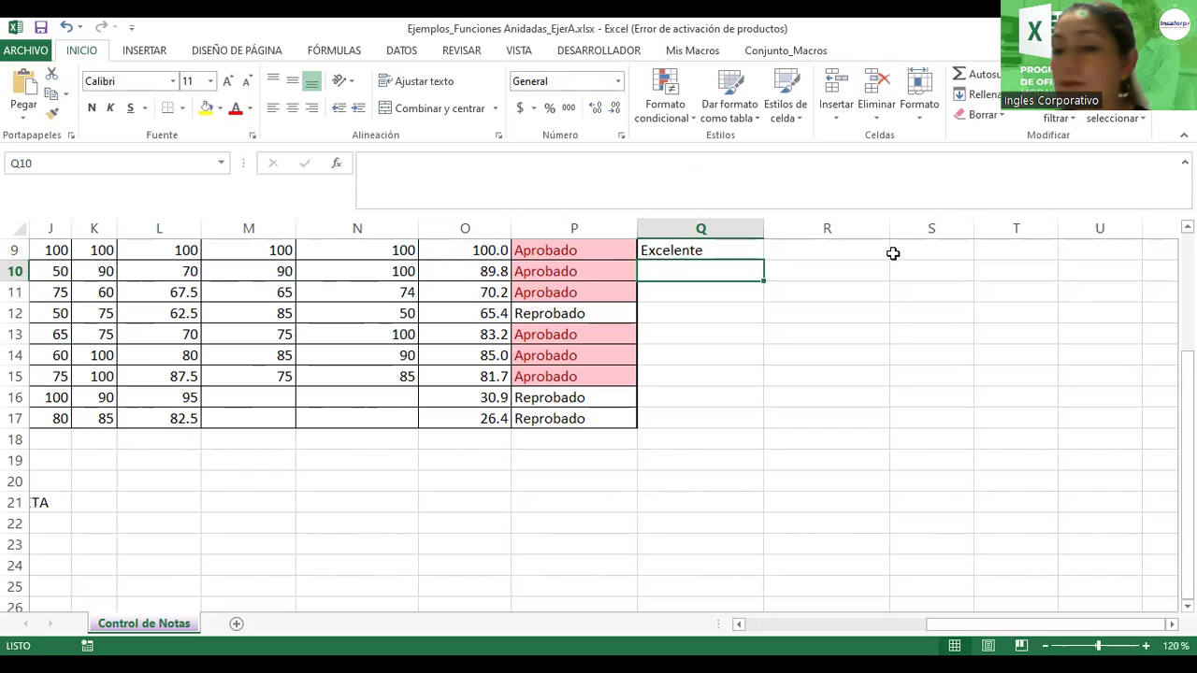
pyautogui.click(738, 252)
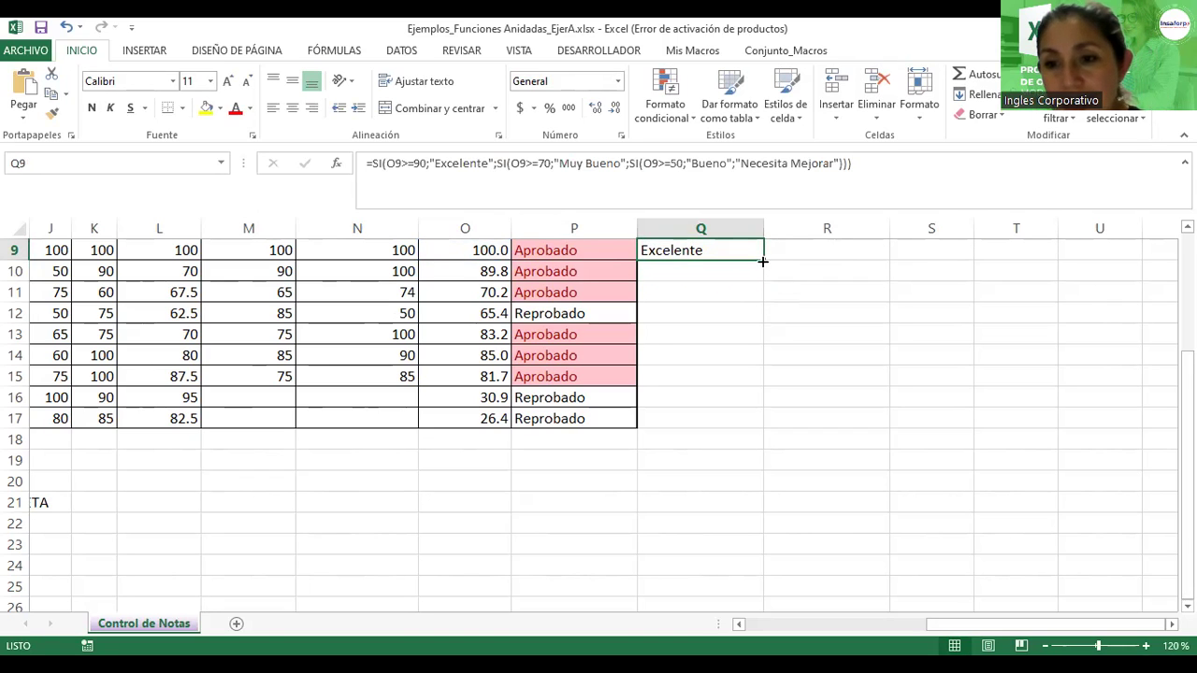
pyautogui.moveTo(763, 262); pyautogui.dragTo(749, 433)
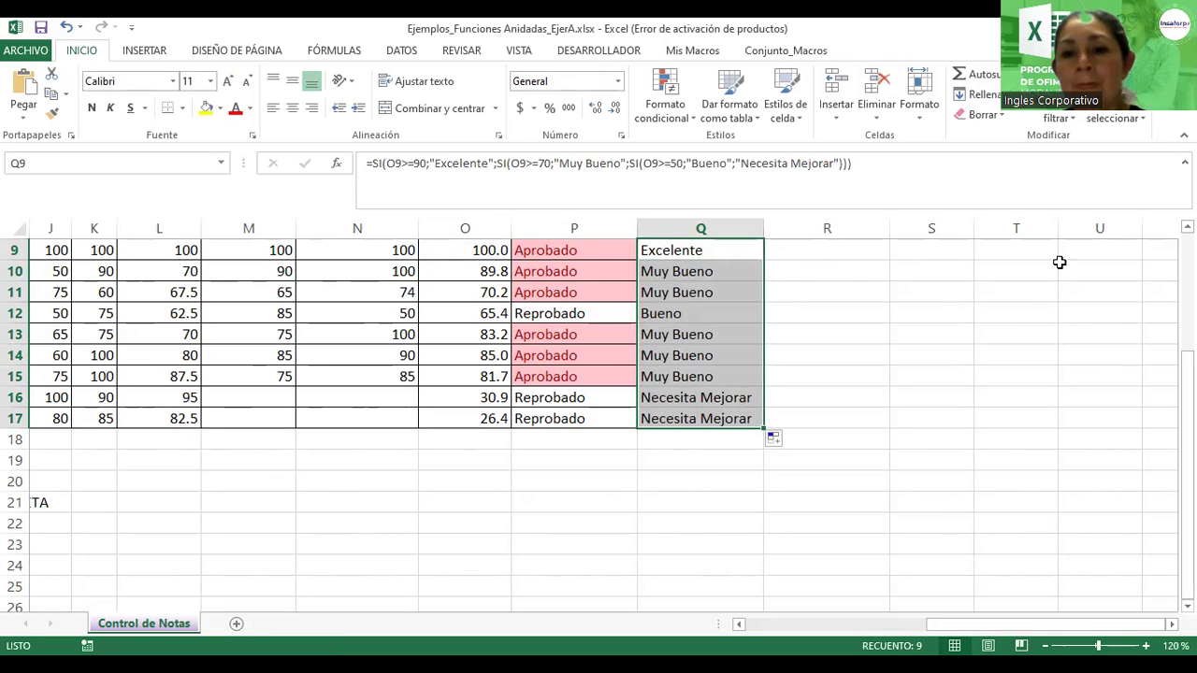
pyautogui.click(1187, 227)
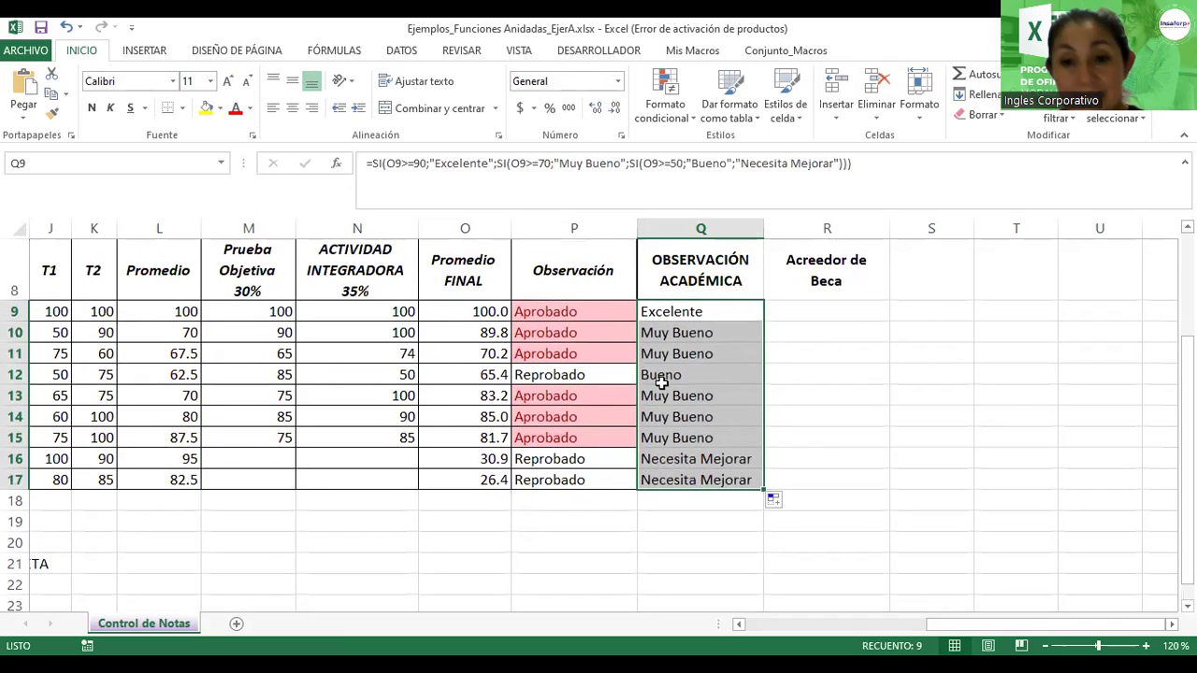
pyautogui.click(443, 312)
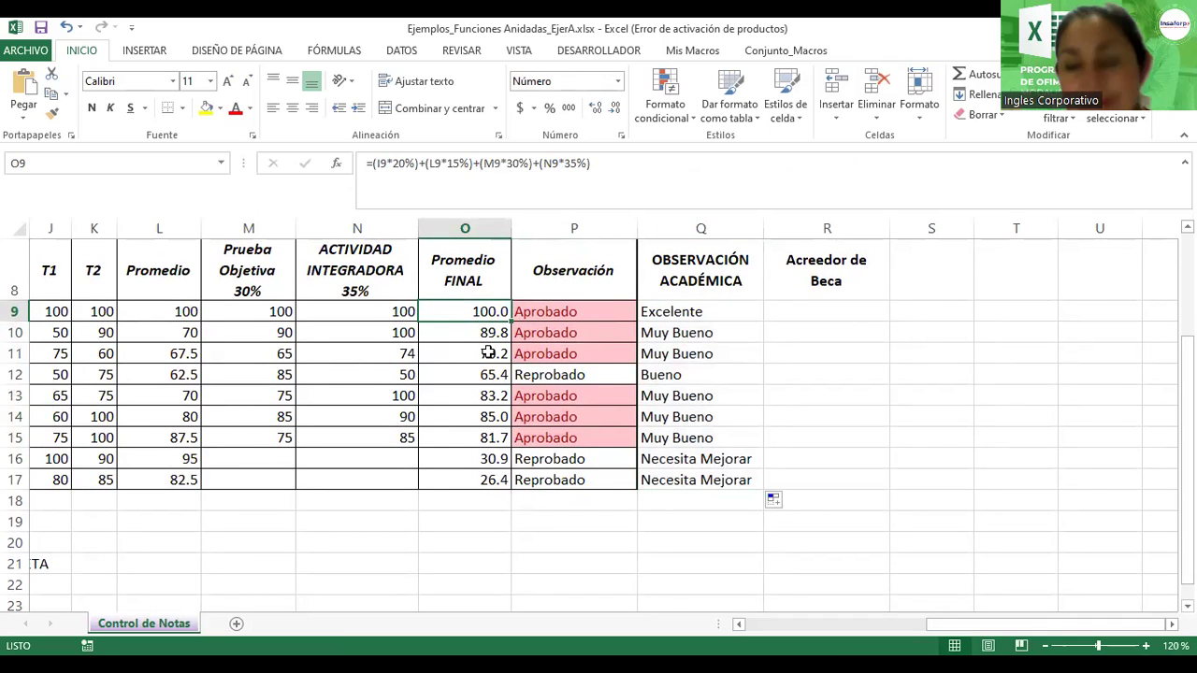
pyautogui.press('Down')
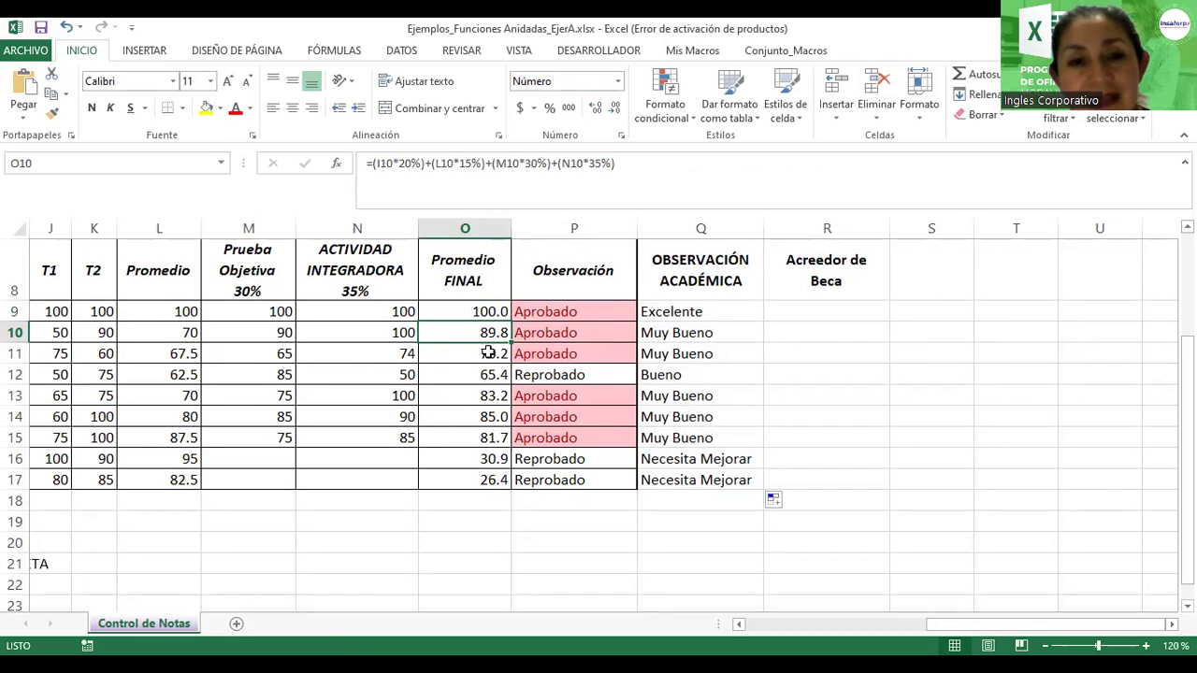
pyautogui.press('Down')
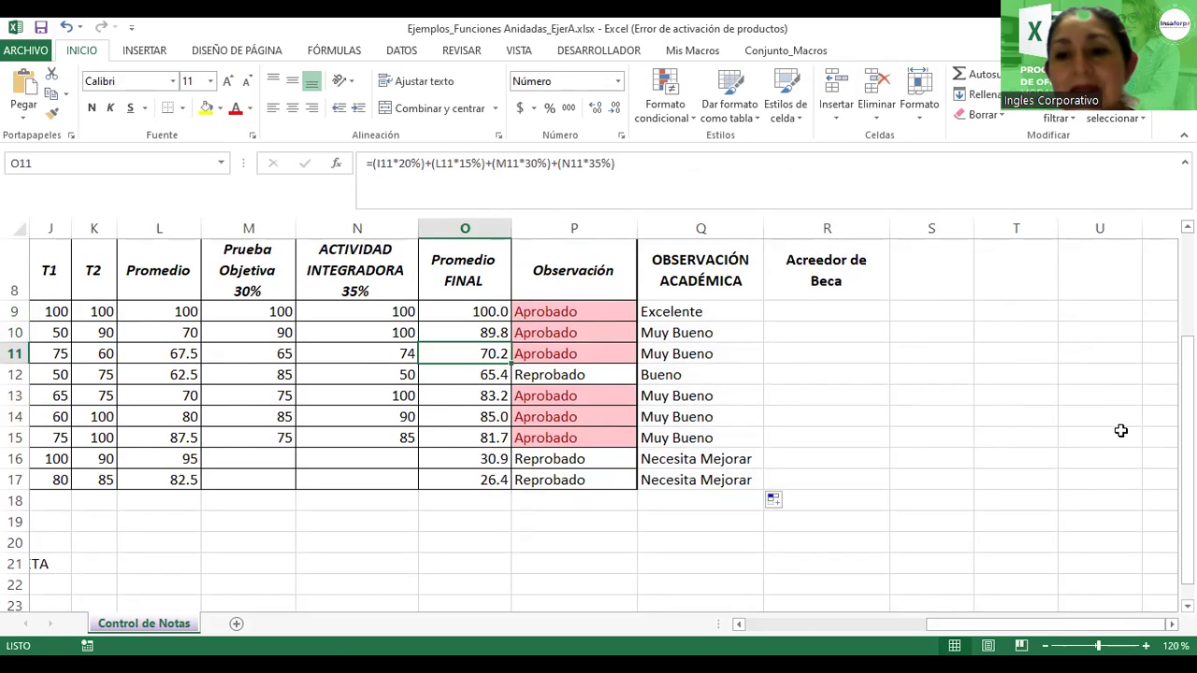
pyautogui.press('Down')
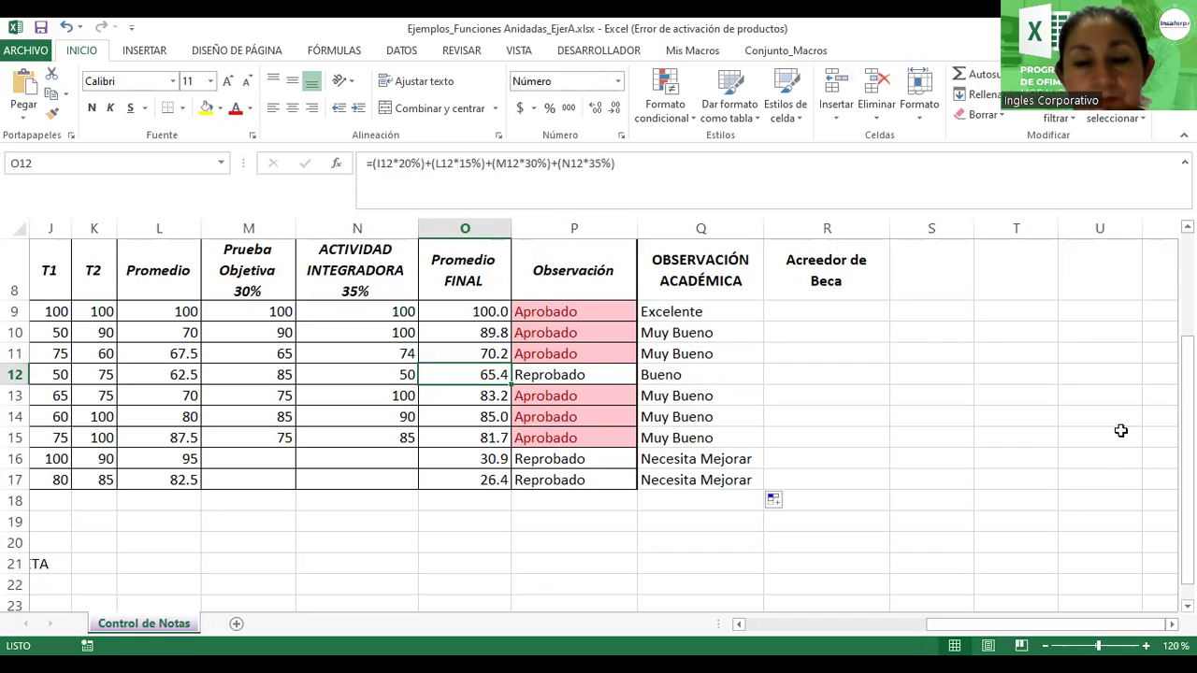
pyautogui.press('Down')
pyautogui.press('Down')
pyautogui.press('Down')
pyautogui.press('Down')
pyautogui.press('Down')
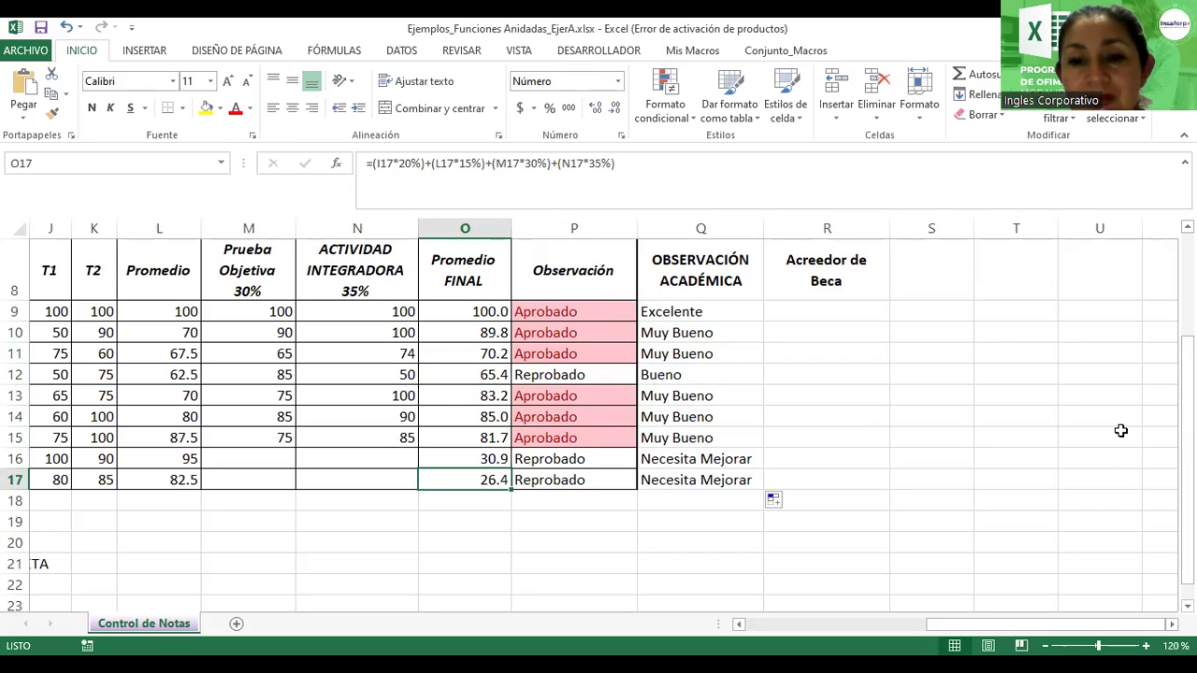
pyautogui.press('Up')
pyautogui.press('Down')
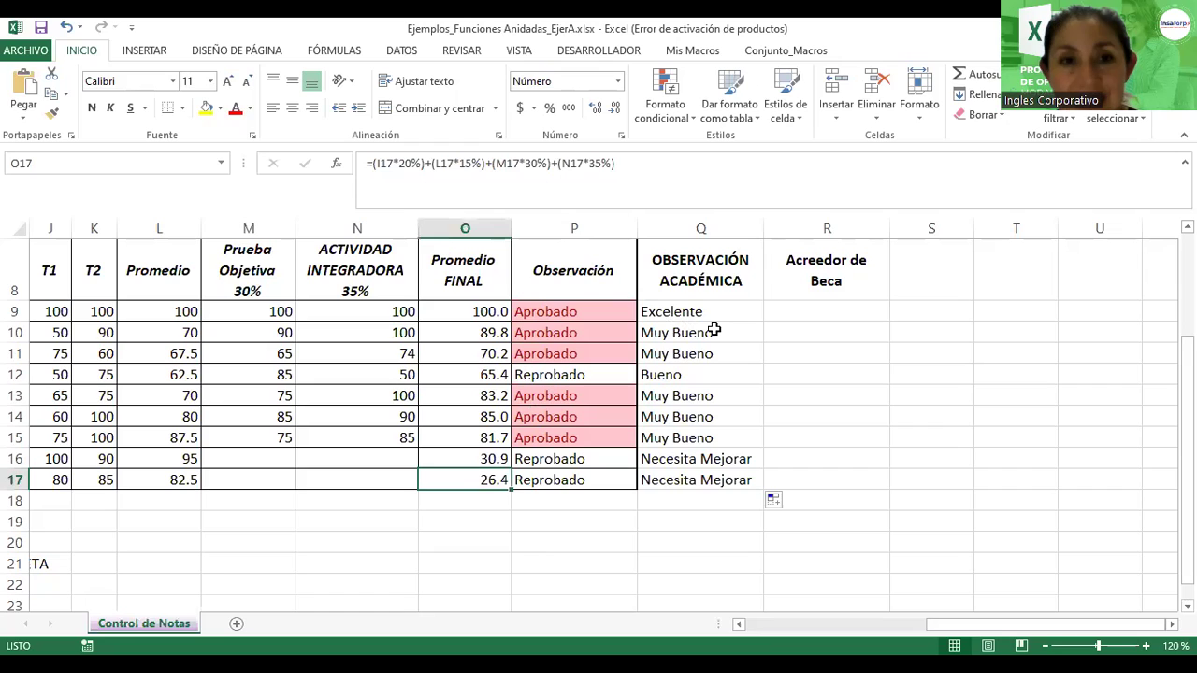
pyautogui.click(794, 332)
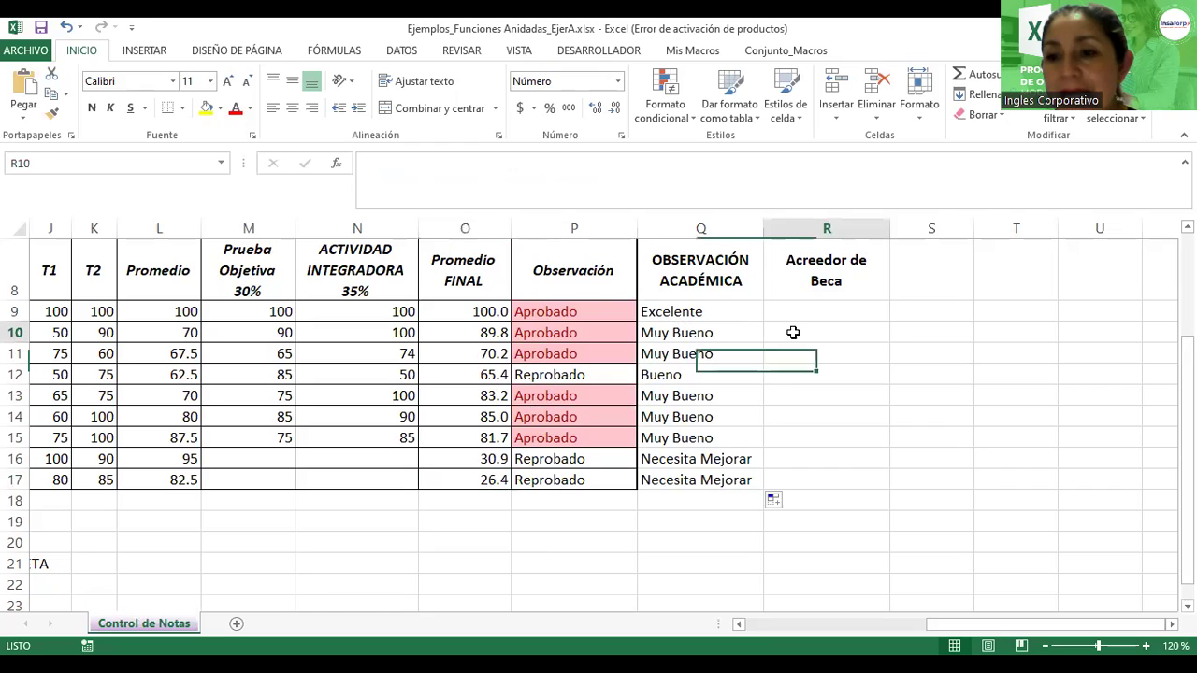
pyautogui.doubleClick(692, 311)
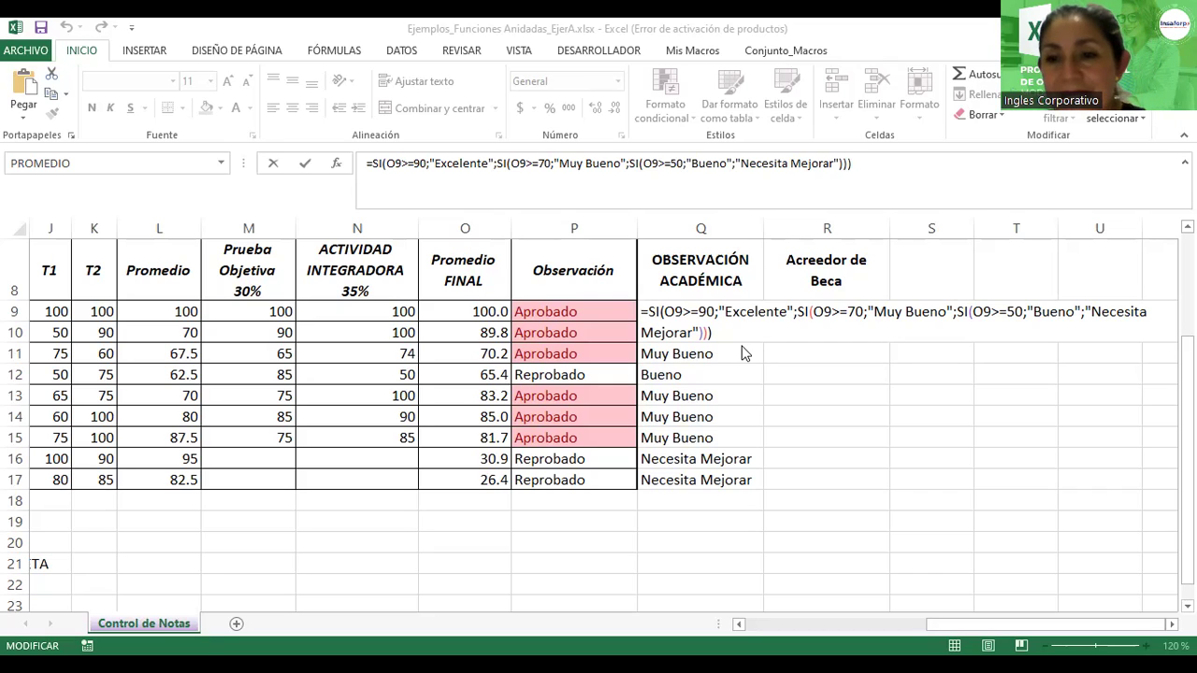
pyautogui.click(684, 311)
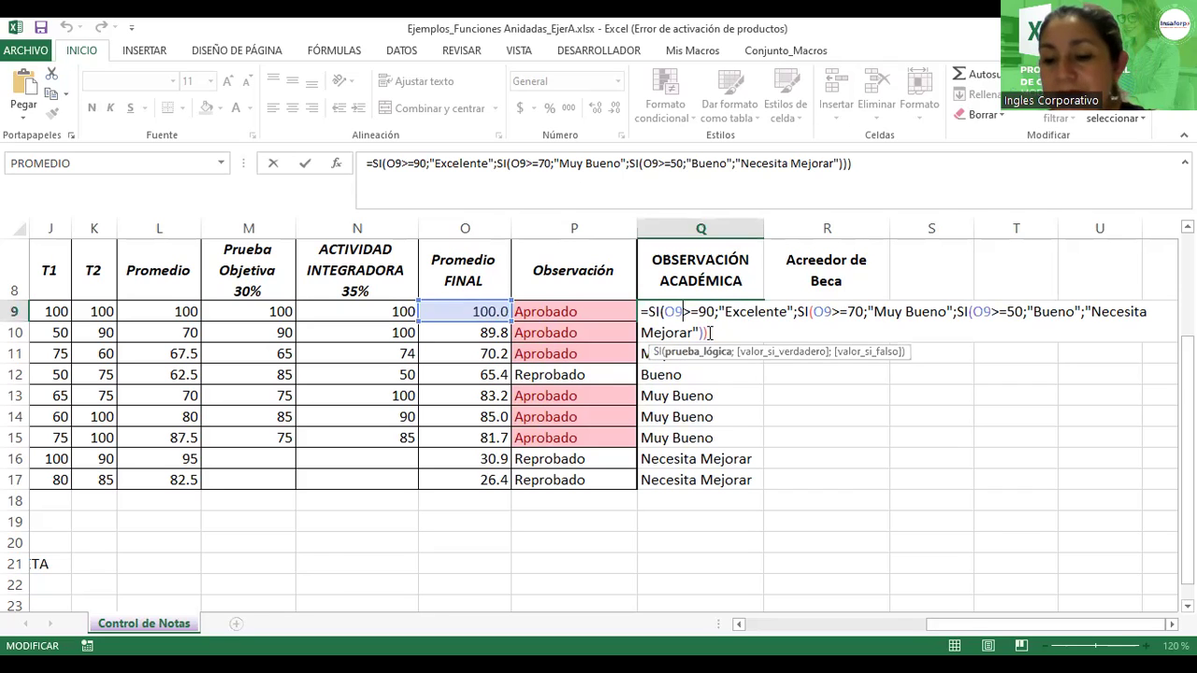
pyautogui.click(709, 333)
pyautogui.hotkey('ctrl', 'Return')
pyautogui.click(834, 311)
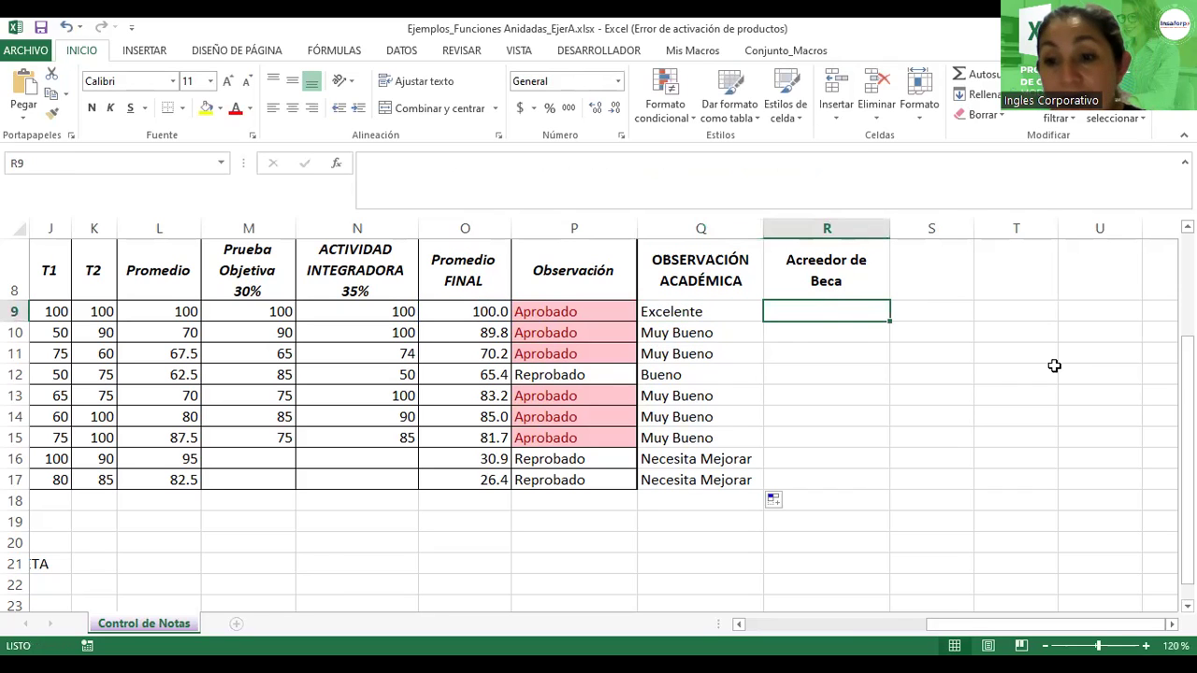
pyautogui.scroll(-1, 1042, 593)
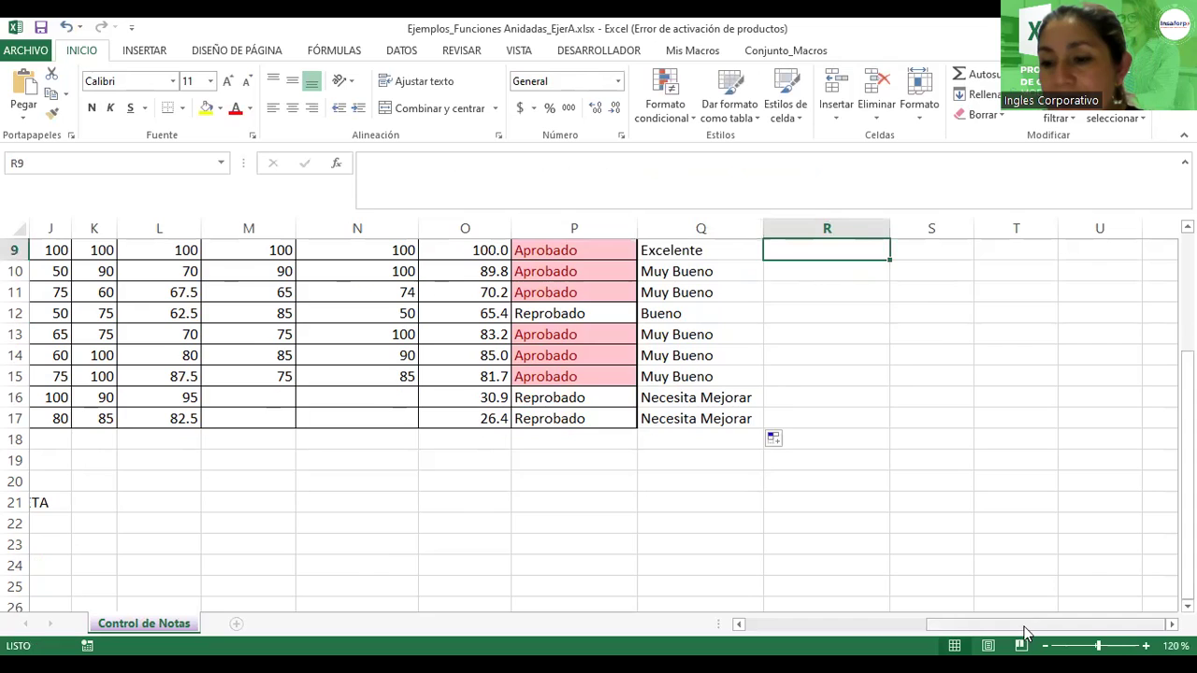
pyautogui.moveTo(1023, 625)
pyautogui.mouseDown()
pyautogui.moveTo(889, 625)
pyautogui.moveTo(907, 625)
pyautogui.mouseUp()
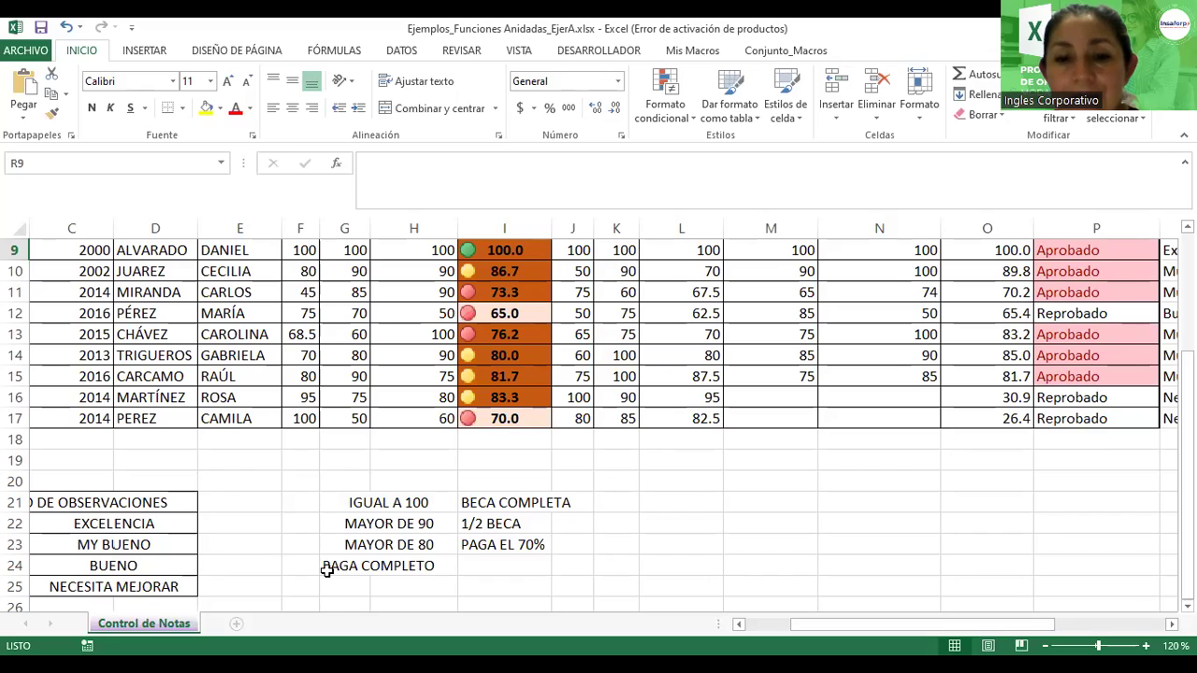
pyautogui.click(388, 502)
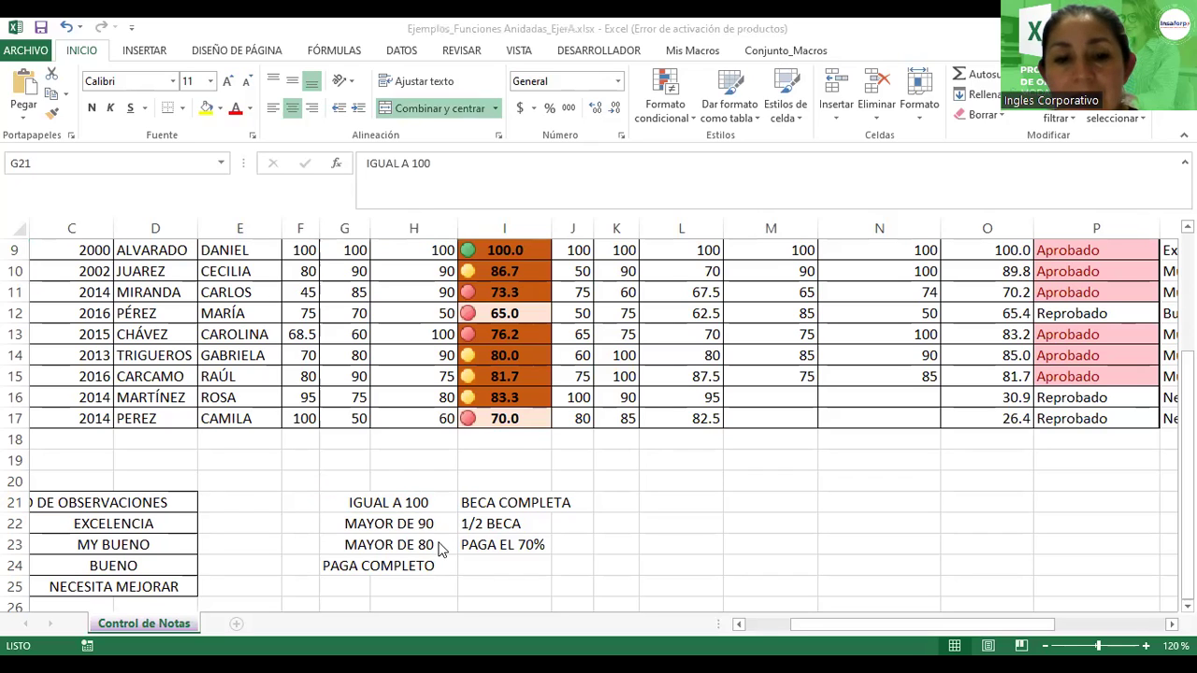
pyautogui.click(513, 506)
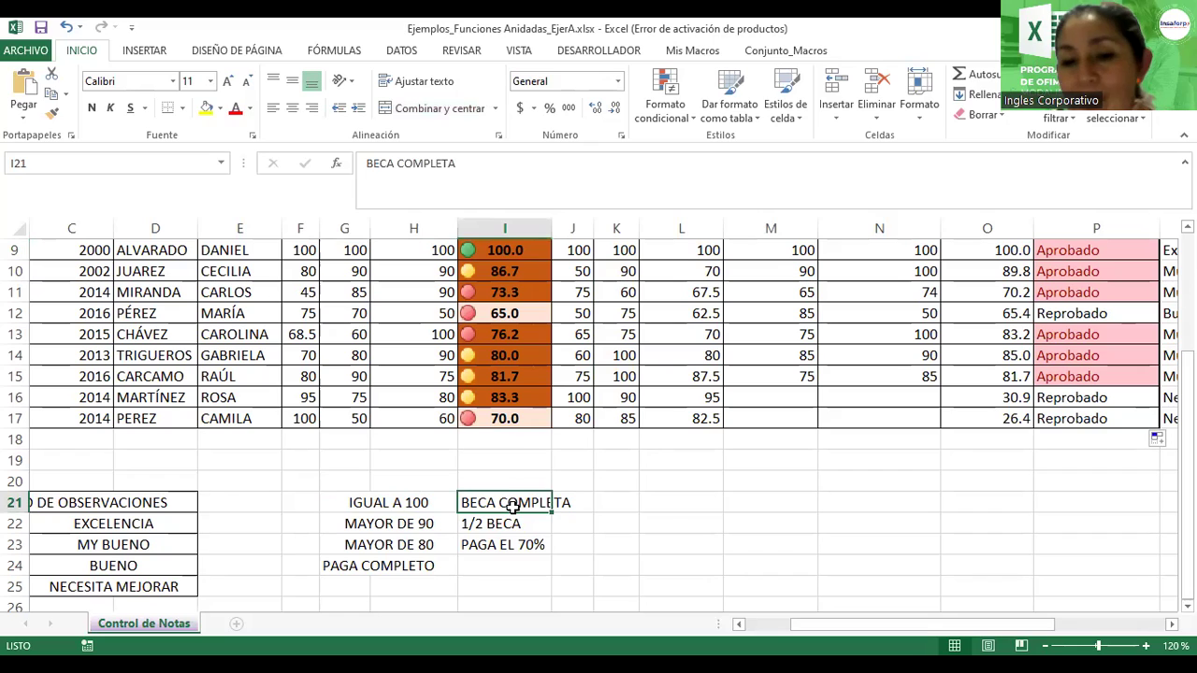
pyautogui.click(406, 530)
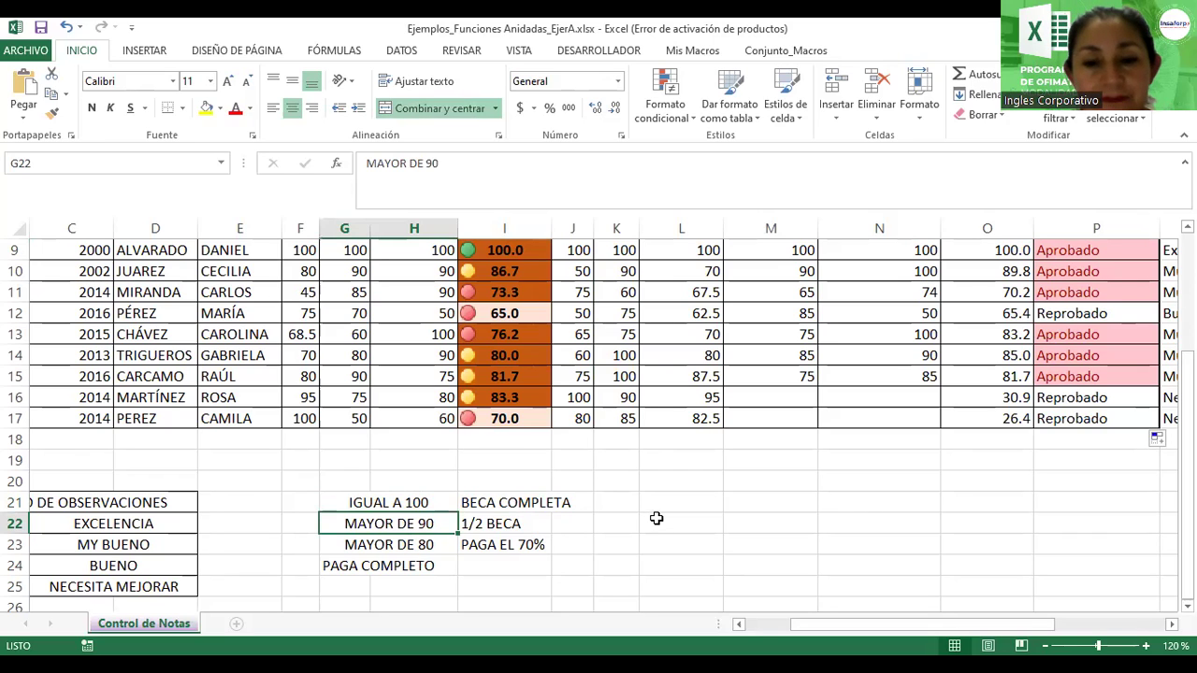
pyautogui.click(435, 547)
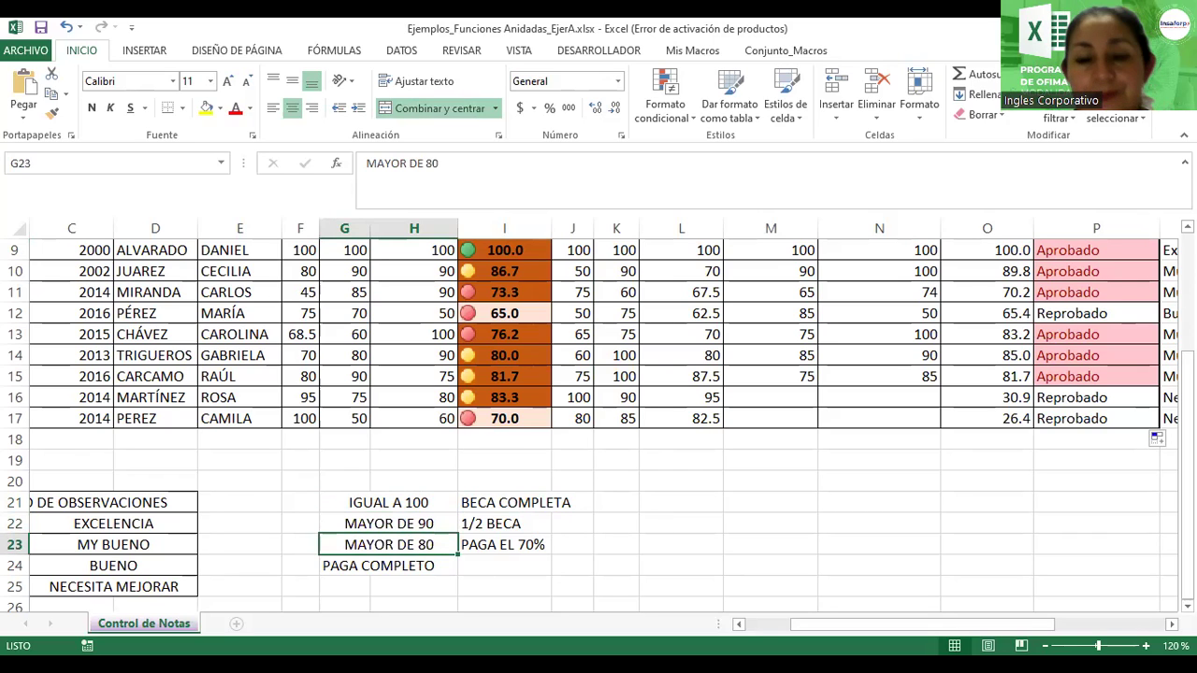
pyautogui.click(517, 545)
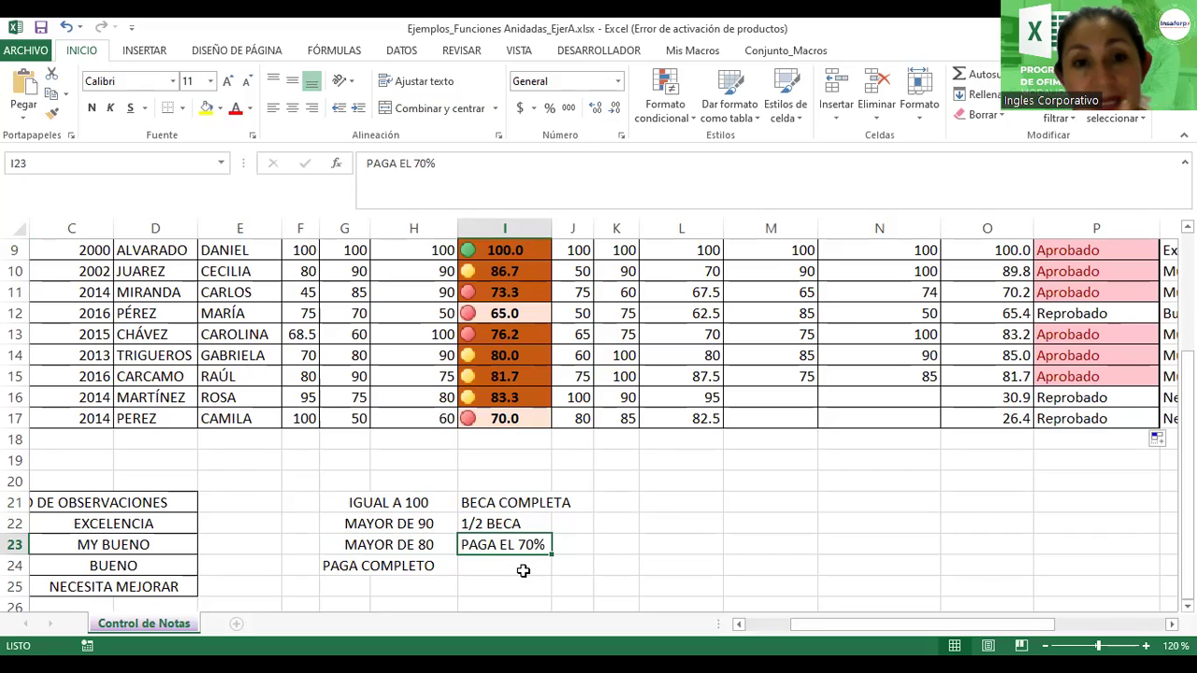
pyautogui.click(412, 572)
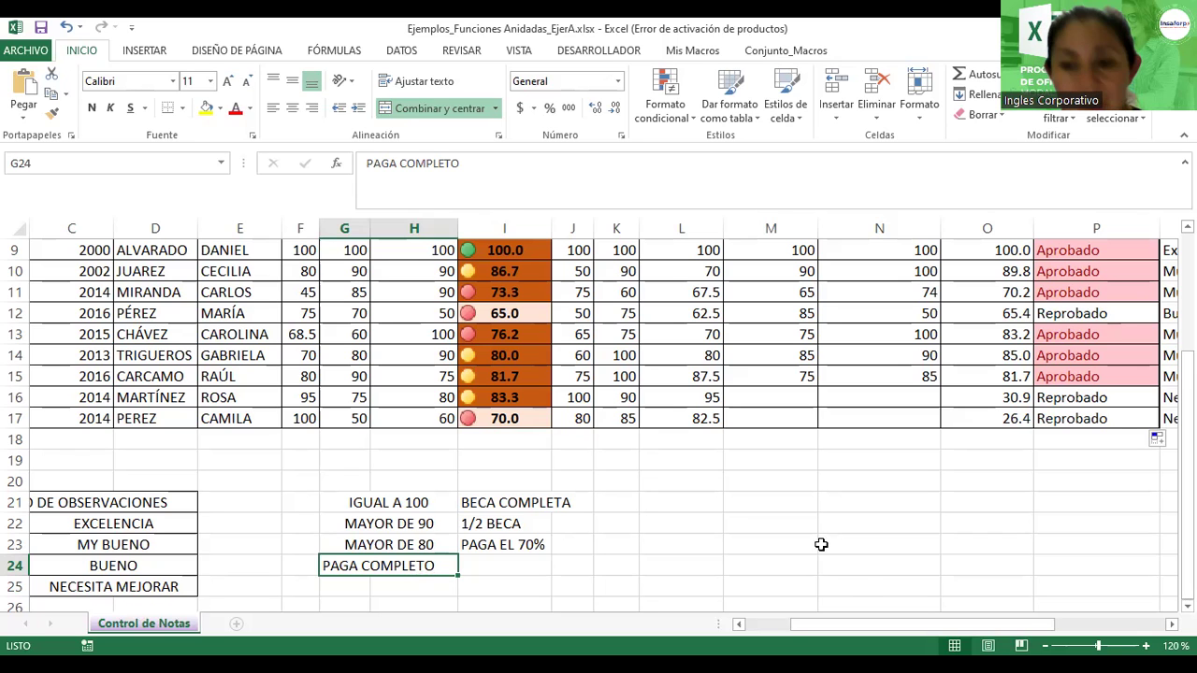
pyautogui.moveTo(811, 629); pyautogui.dragTo(907, 636)
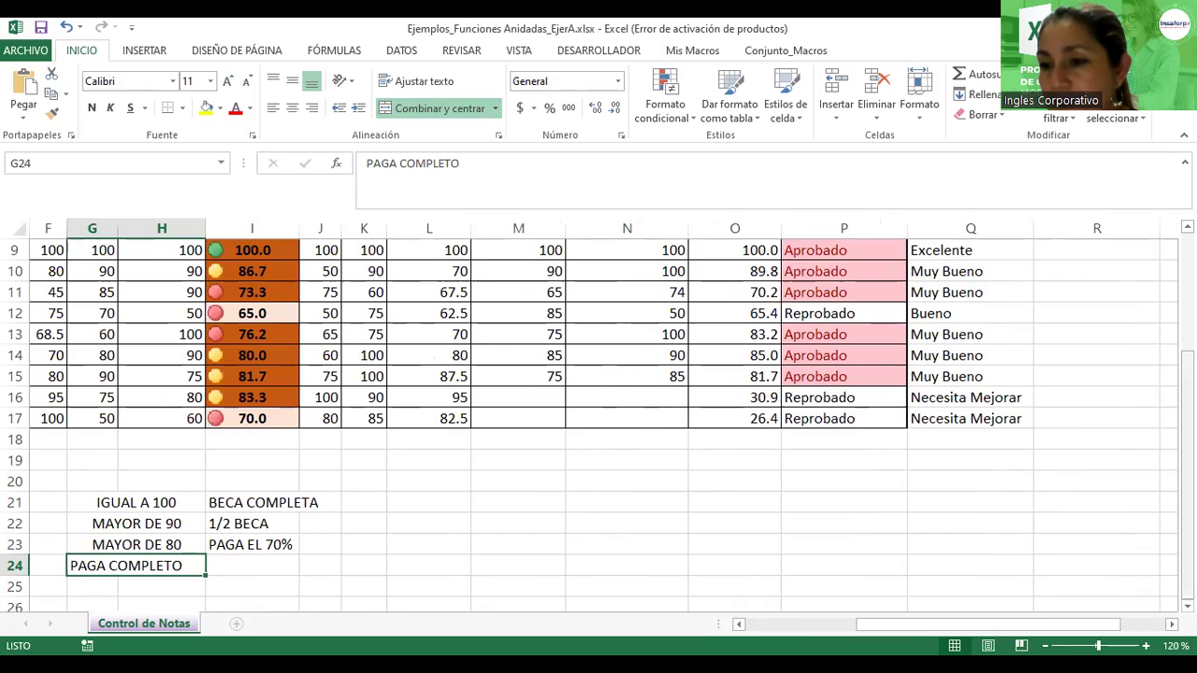
pyautogui.scroll(2, 1072, 508)
# - In R9, start the scholarship formula =si(O9=100;"Gana Beca"
pyautogui.scroll(-1, 1077, 350)
pyautogui.click(1079, 353)
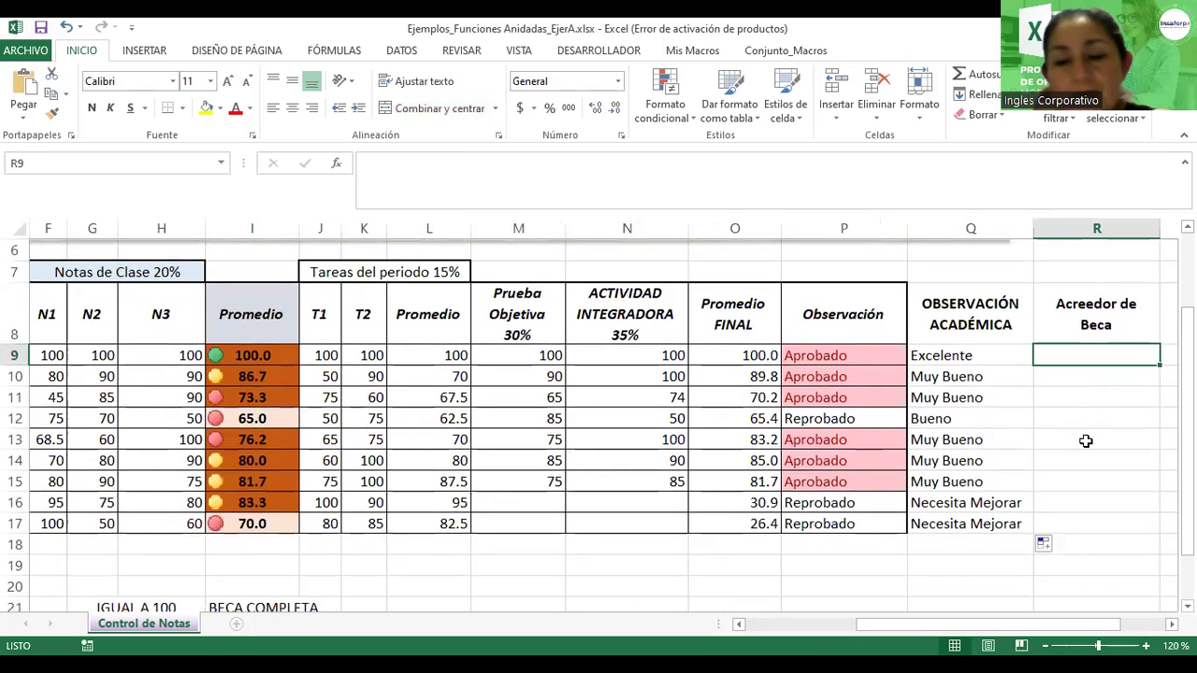
pyautogui.write('=')
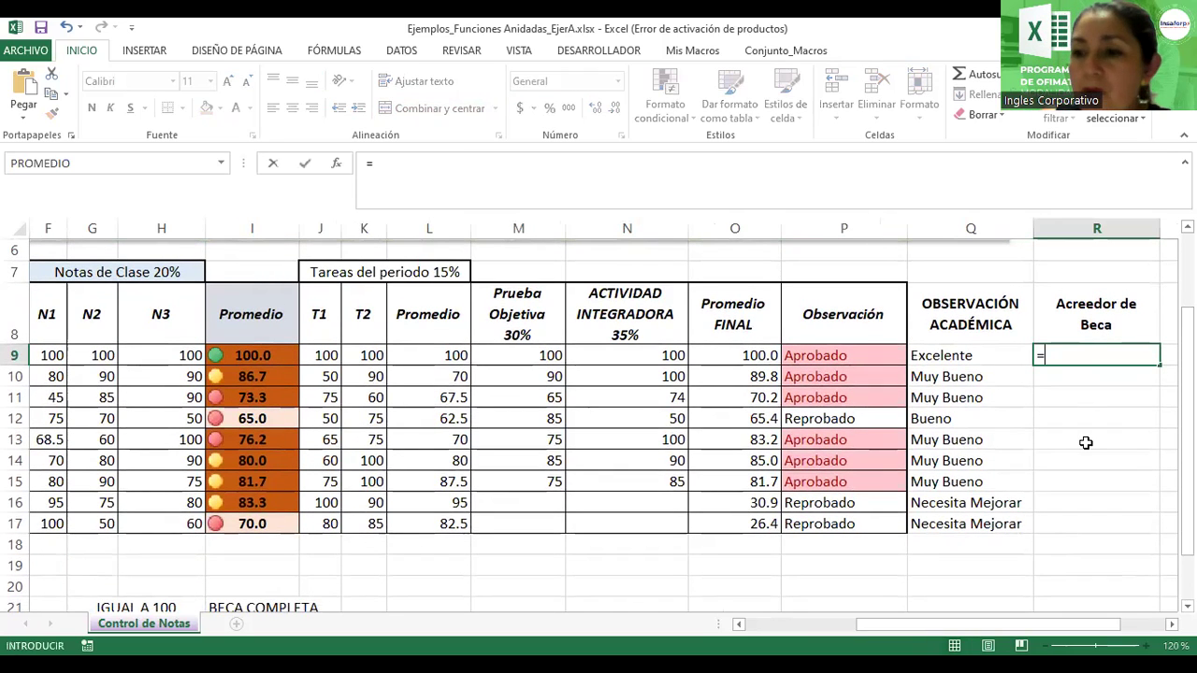
pyautogui.write('si')
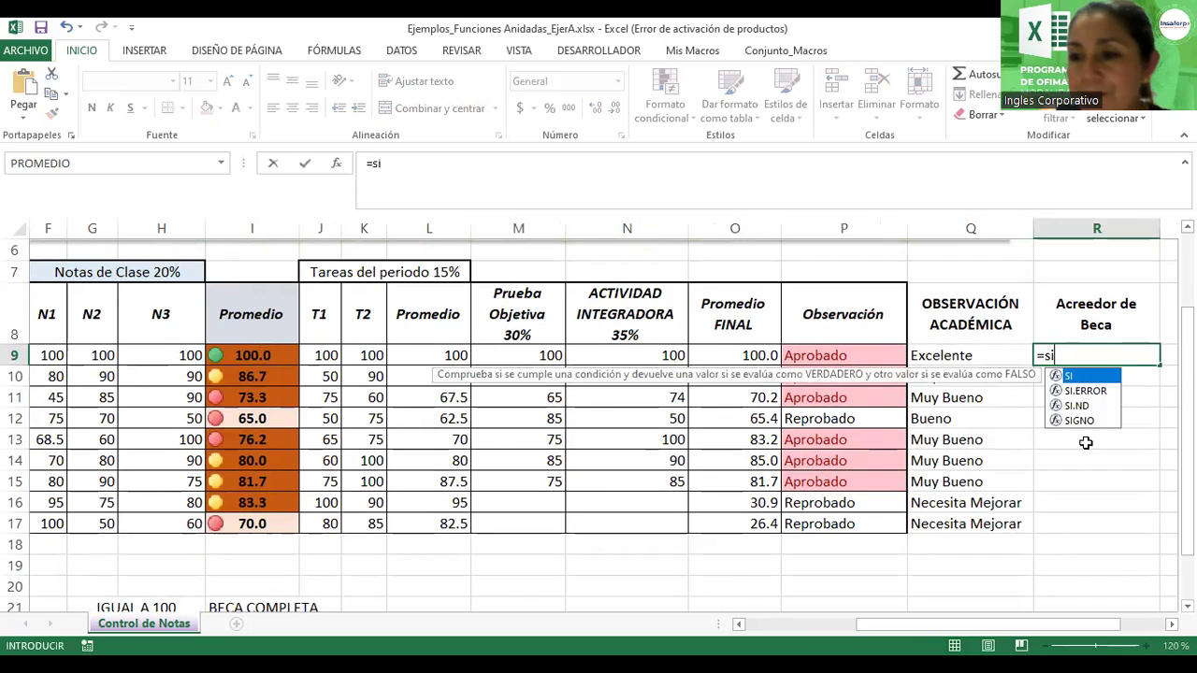
pyautogui.write('(')
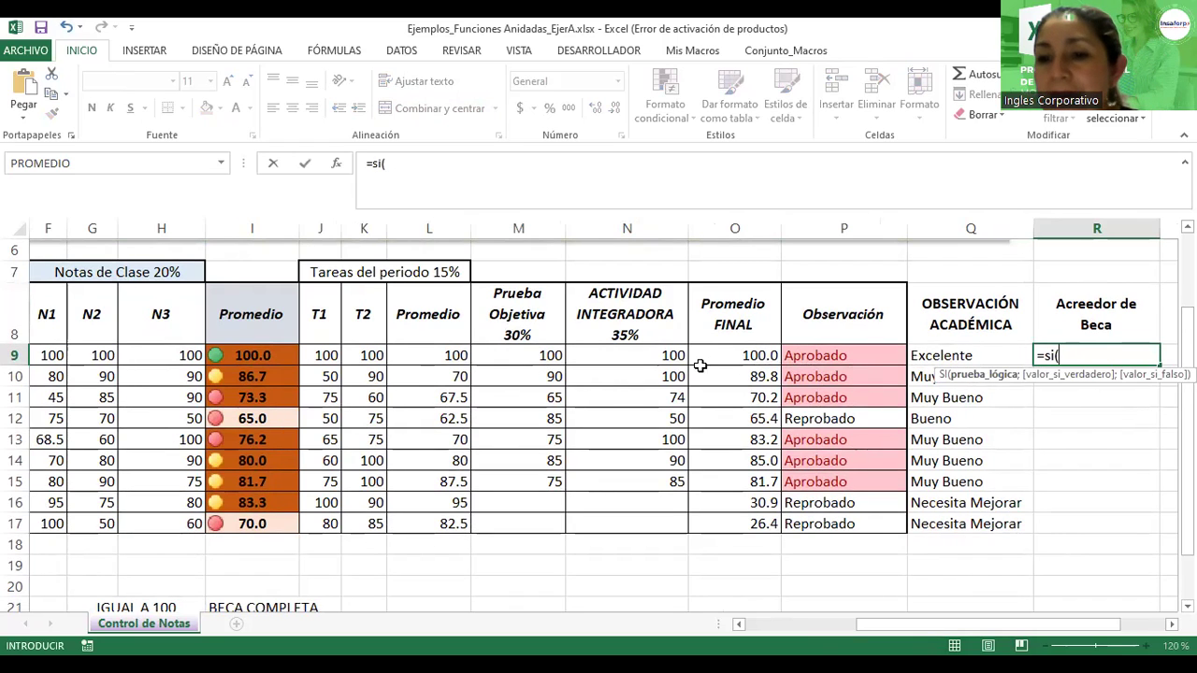
pyautogui.click(705, 361)
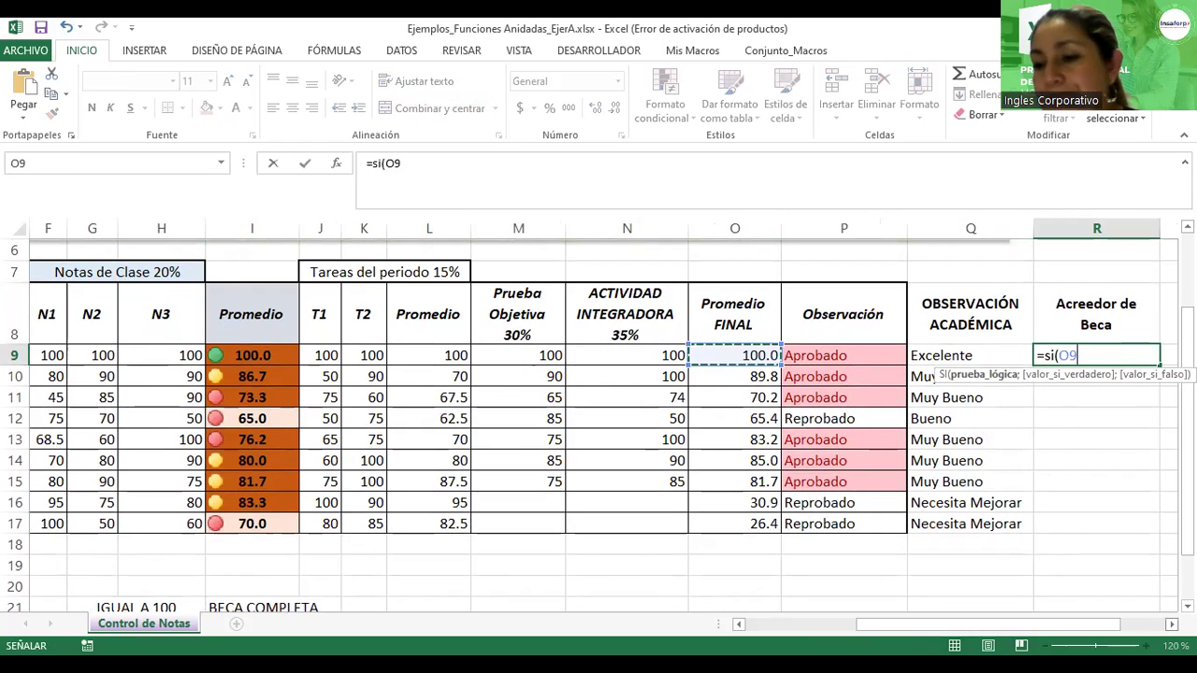
pyautogui.click(1172, 624)
pyautogui.hscroll(3, 598, 421)
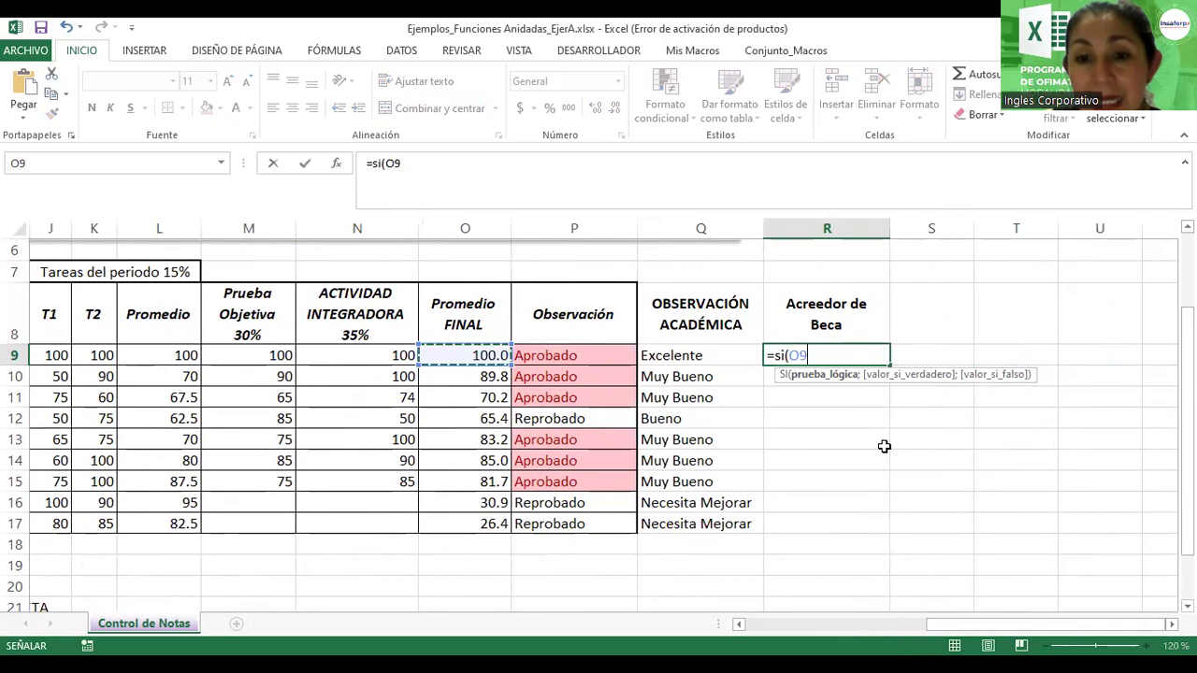
pyautogui.write('=')
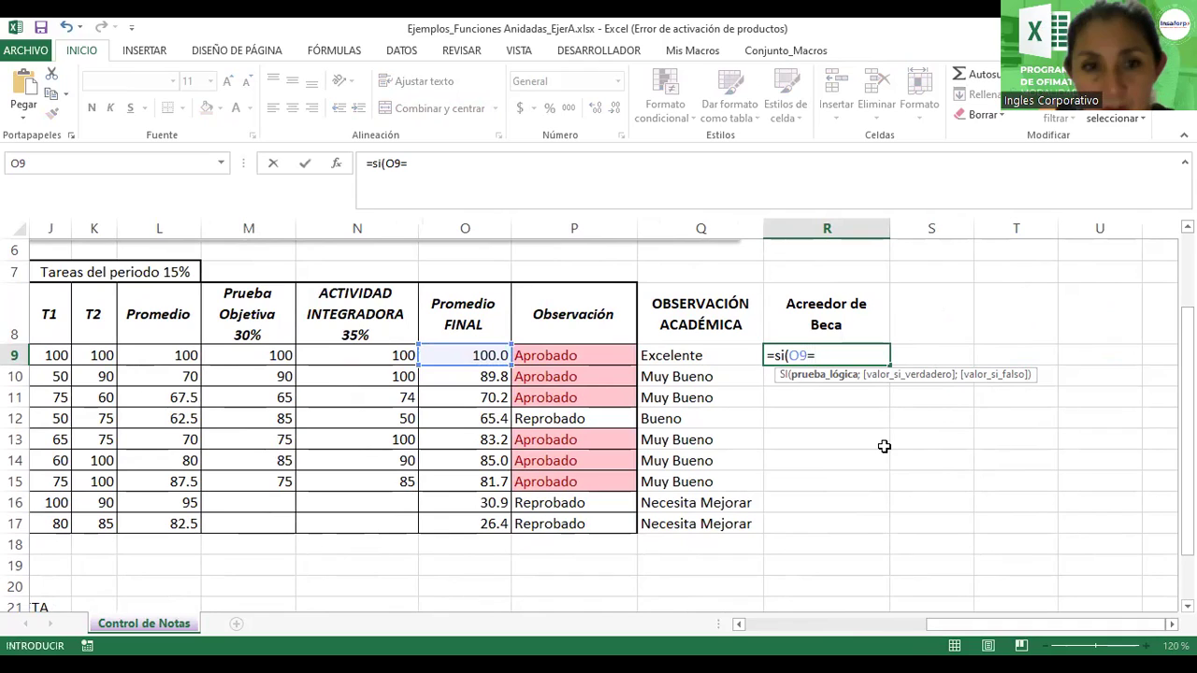
pyautogui.write('10')
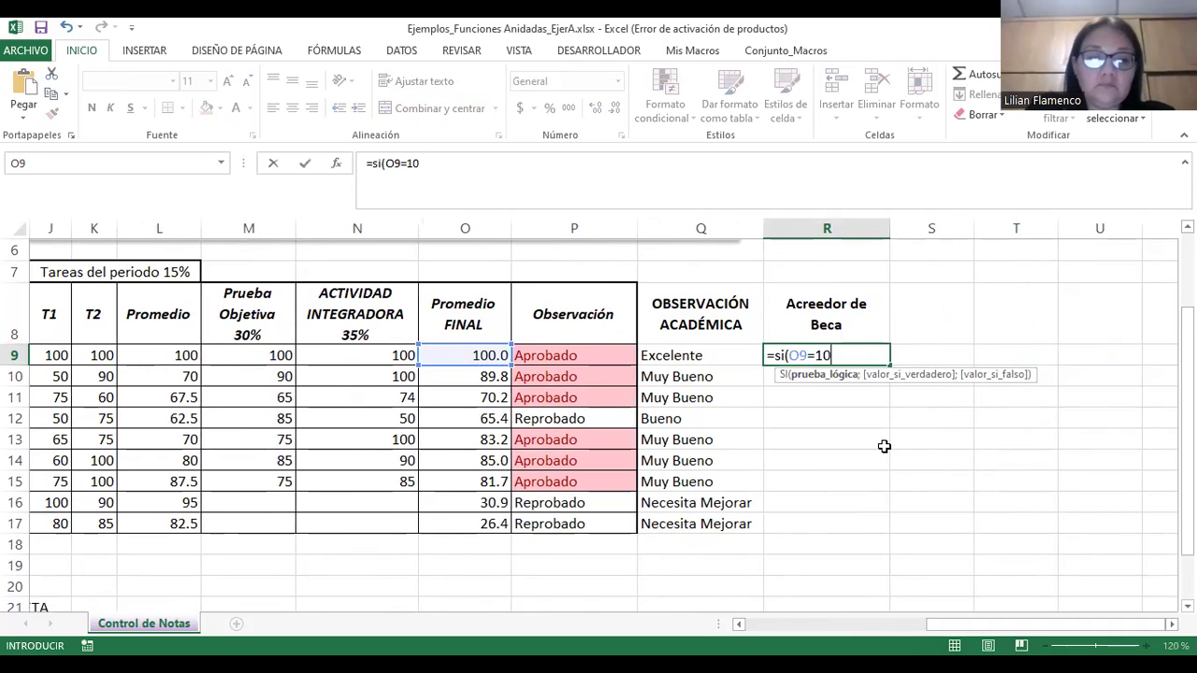
pyautogui.write('0')
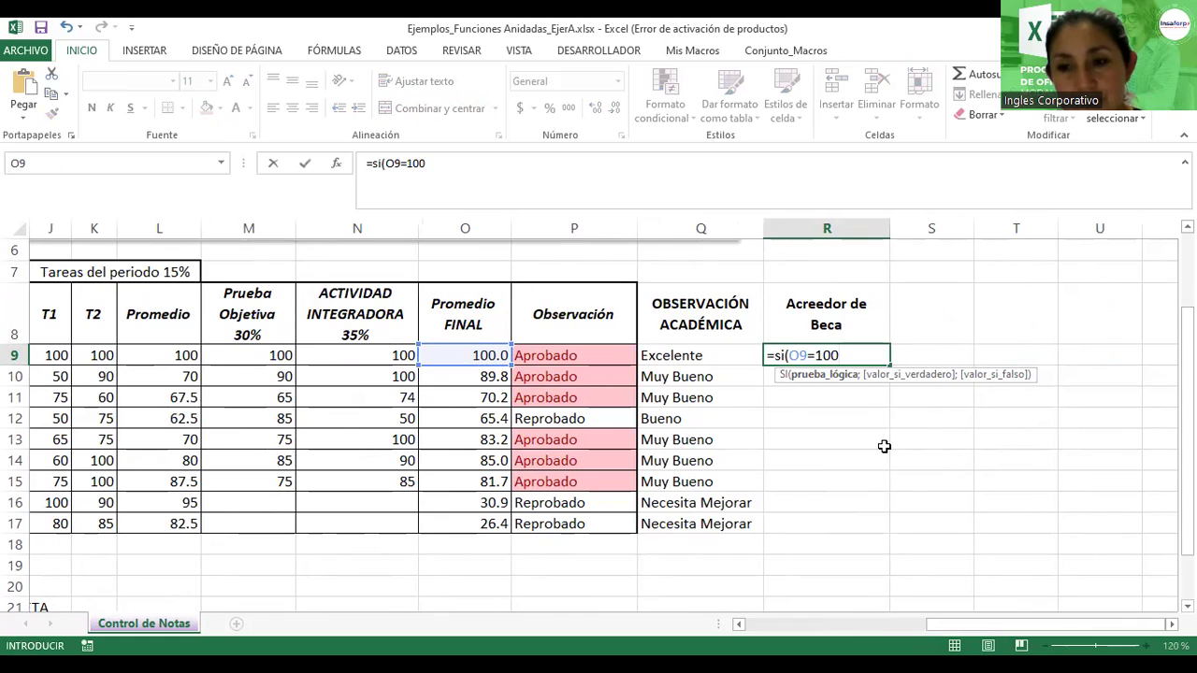
pyautogui.write(';')
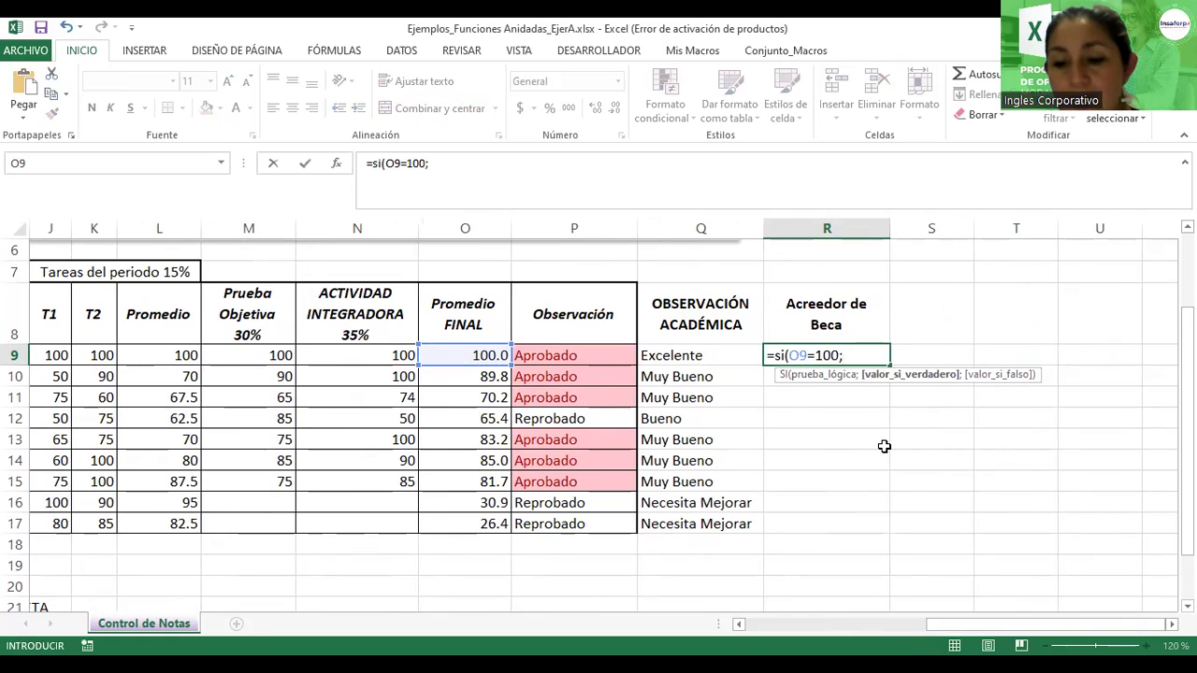
pyautogui.write('"')
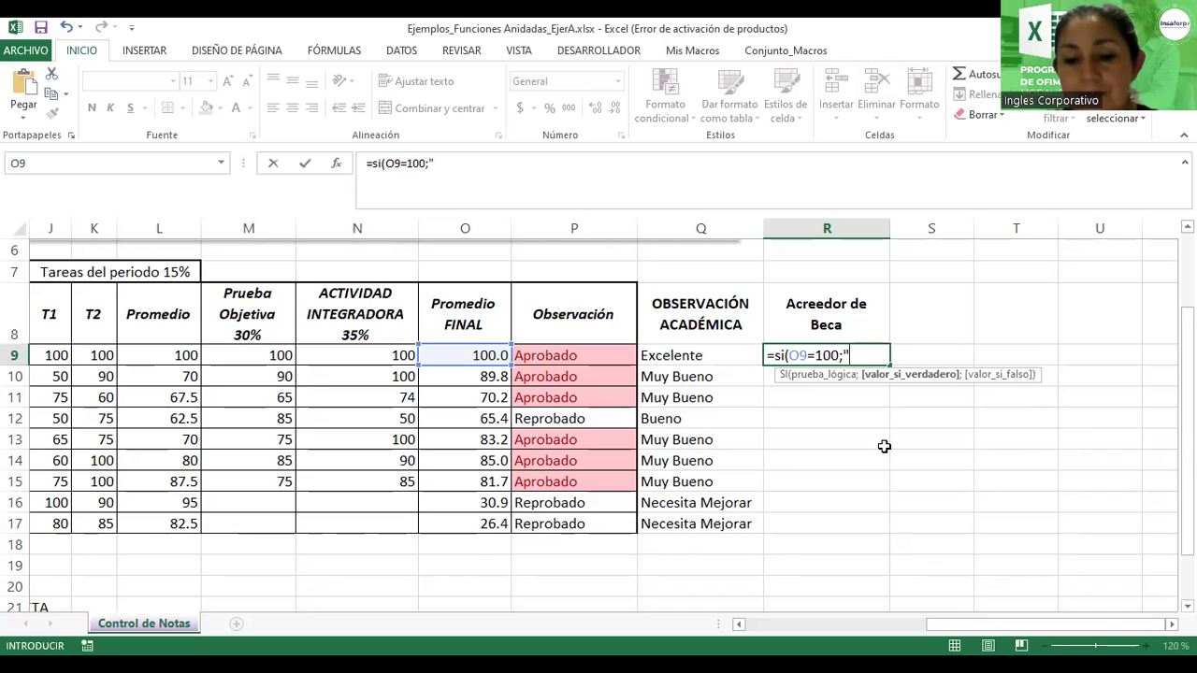
pyautogui.write('Gana Beca')
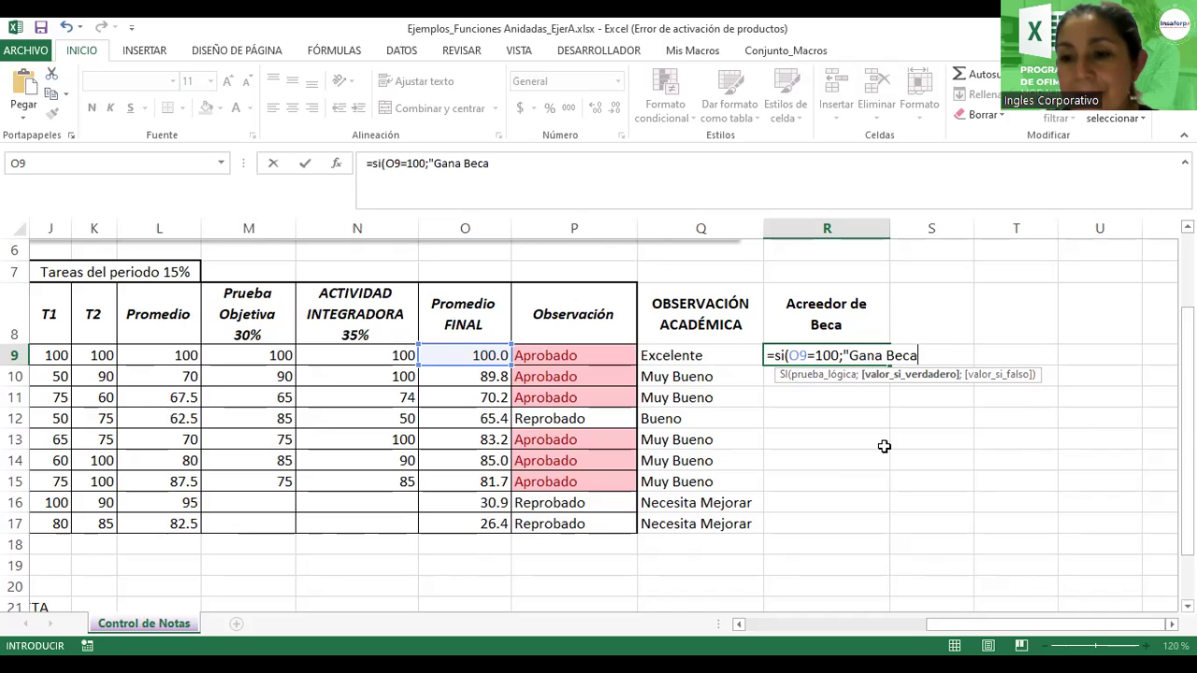
pyautogui.write('"')
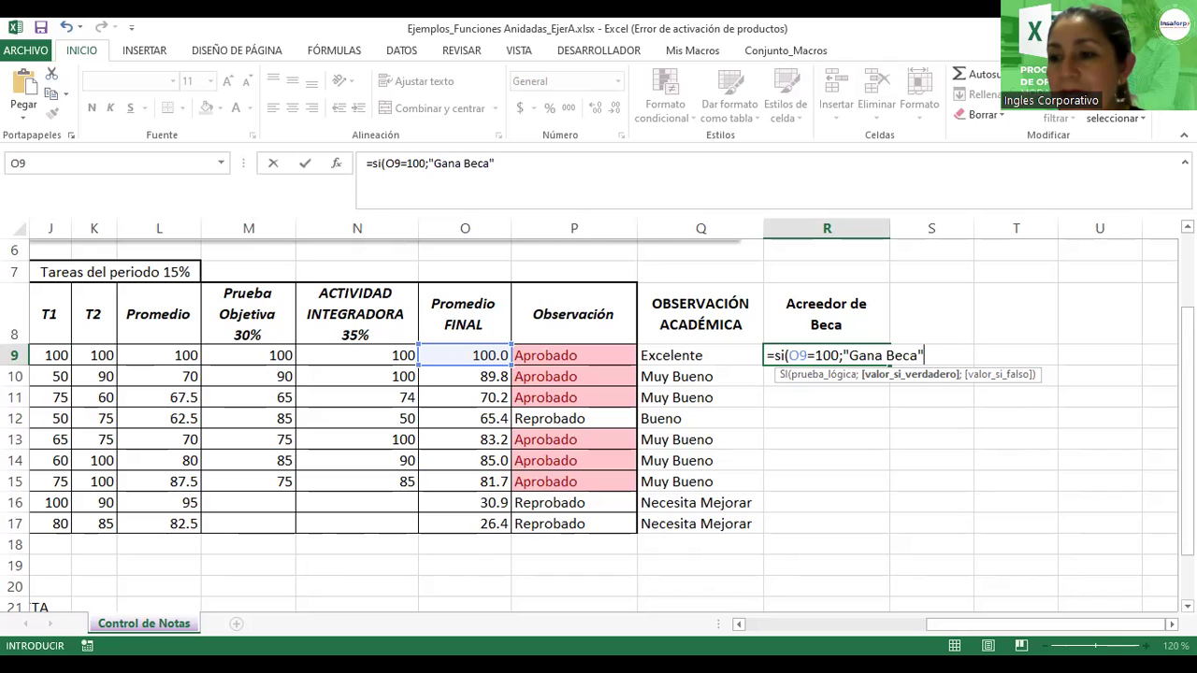
# - Add a separator and open the second nested si( in R9's formula
pyautogui.scroll(-1, 1107, 545)
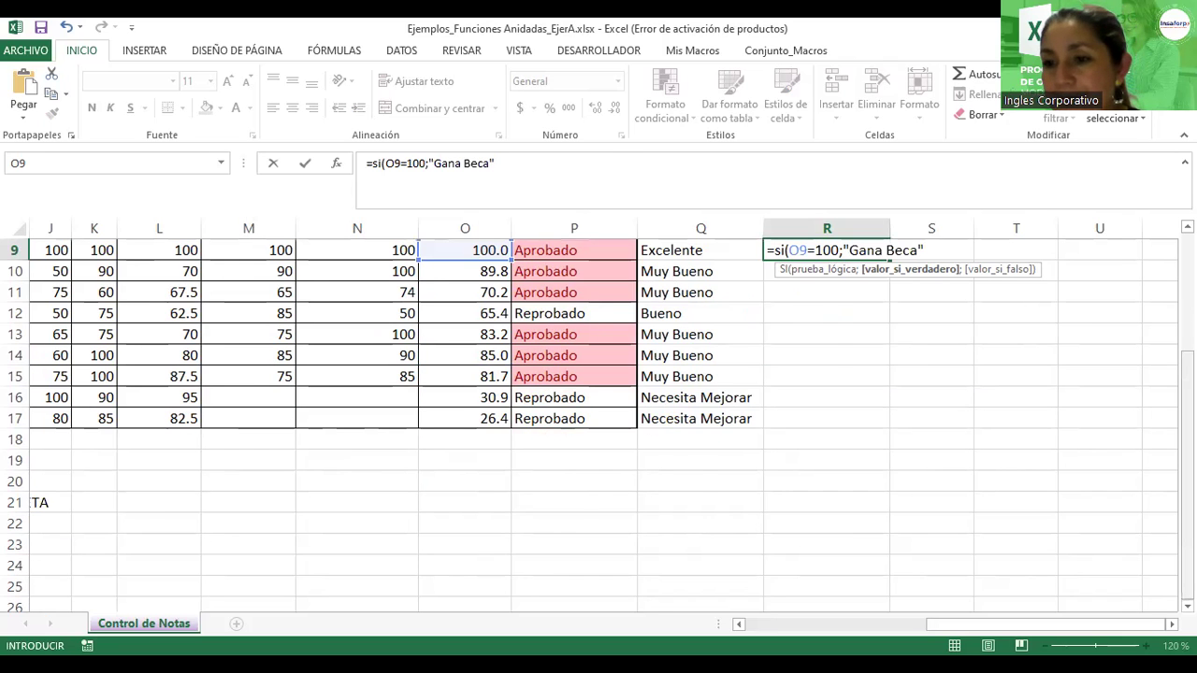
pyautogui.scroll(1, 1080, 626)
pyautogui.moveTo(1081, 625)
pyautogui.mouseDown()
pyautogui.moveTo(984, 636)
pyautogui.moveTo(1046, 632)
pyautogui.mouseUp()
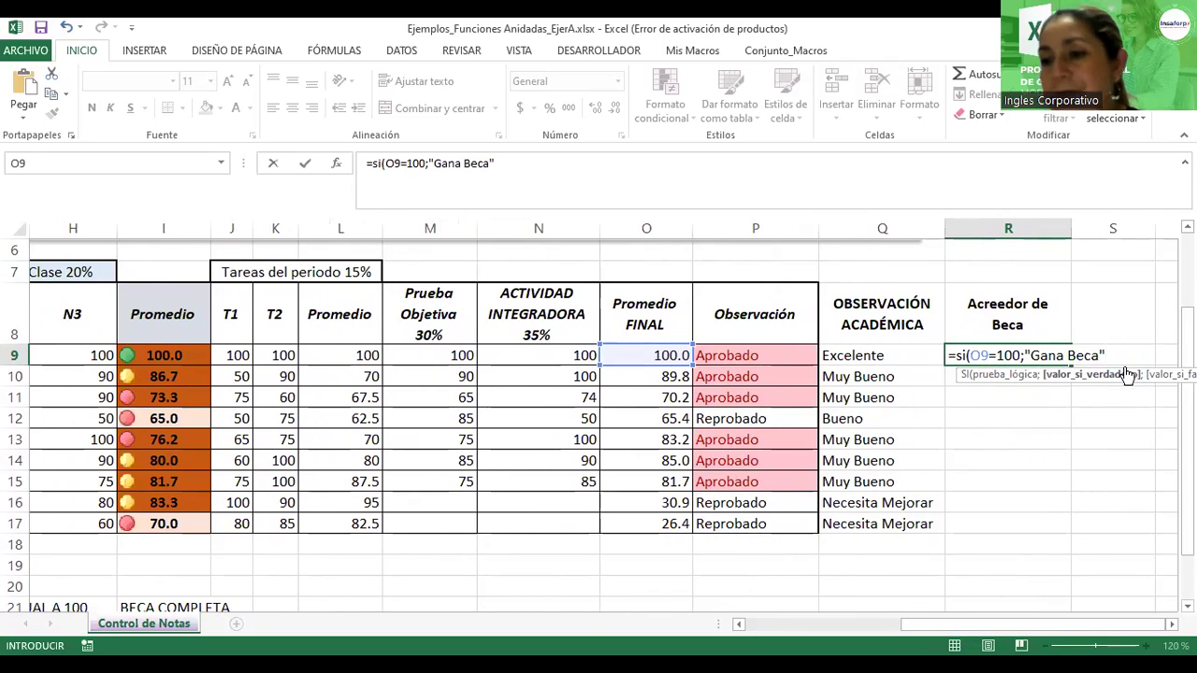
pyautogui.click(1119, 356)
pyautogui.write(';')
pyautogui.moveTo(1187, 337); pyautogui.dragTo(1188, 335)
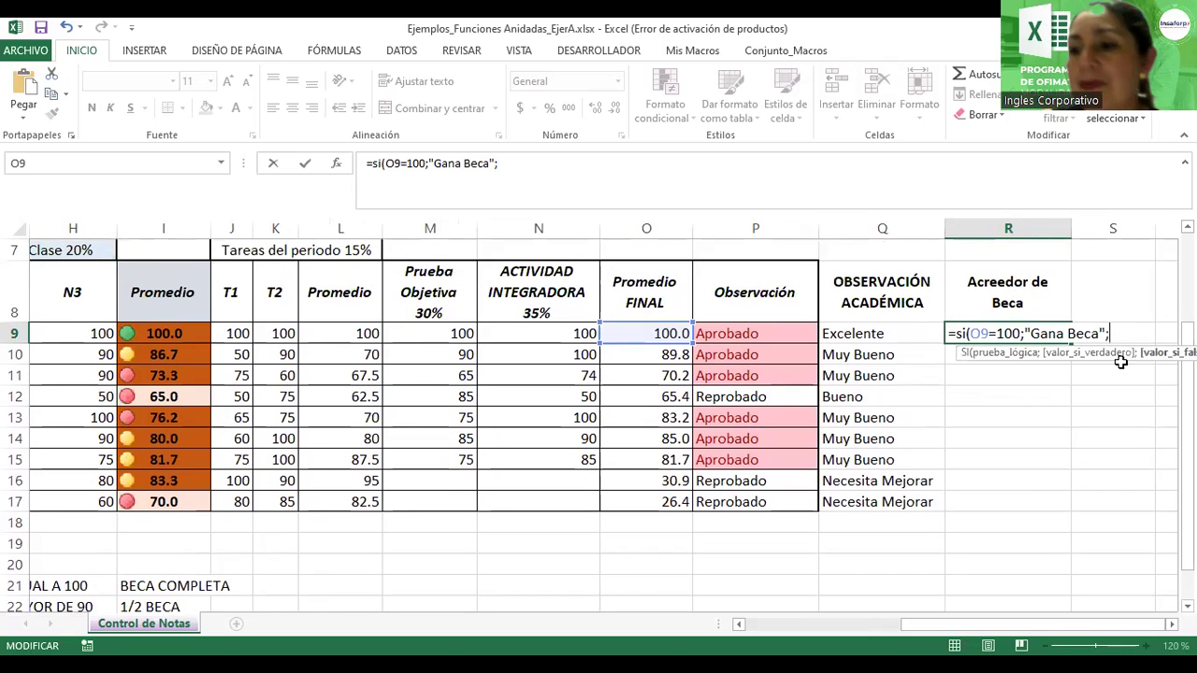
pyautogui.write('si(')
pyautogui.moveTo(1083, 634); pyautogui.dragTo(1038, 639)
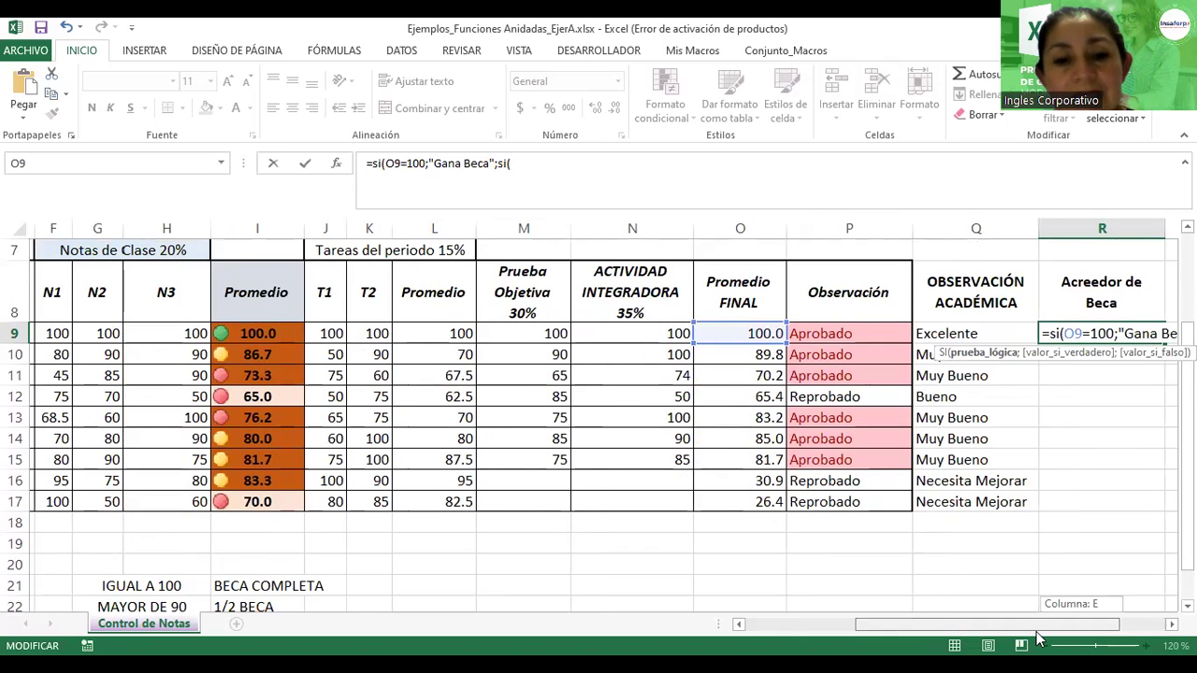
pyautogui.moveTo(1038, 639); pyautogui.dragTo(1084, 639)
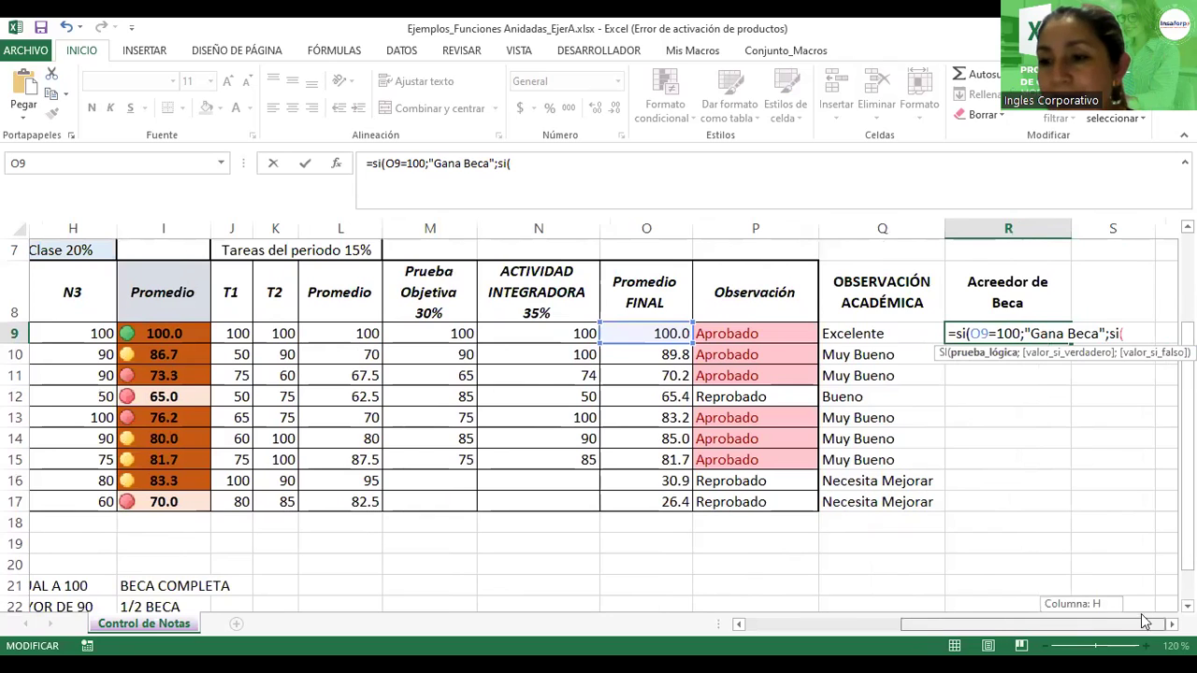
pyautogui.hscroll(1, 754, 333)
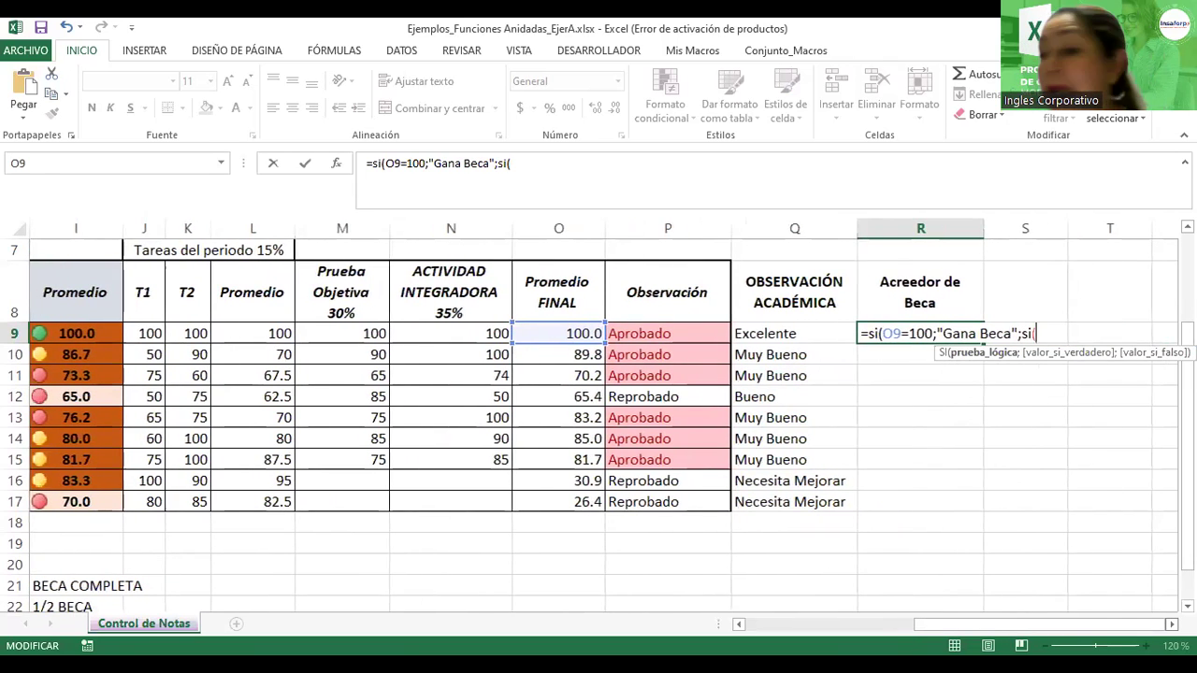
# - Add the test O9>=90 returning "Media Beca" to R9's formula, ending with a separator
pyautogui.click(557, 334)
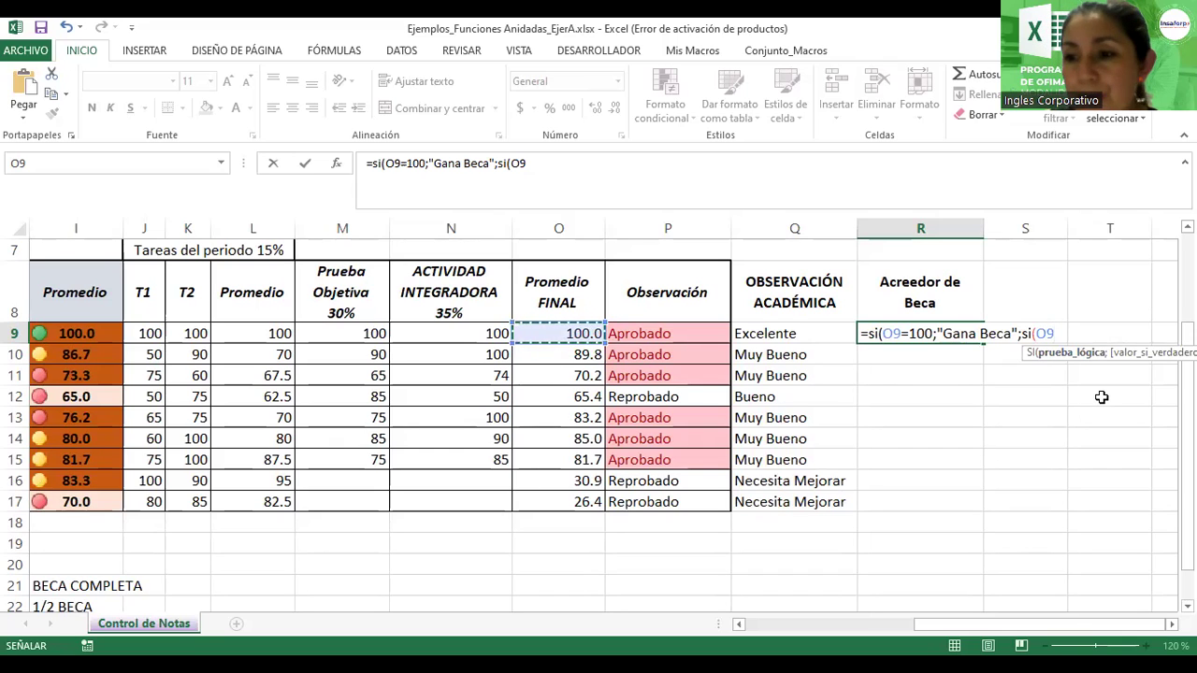
pyautogui.write('>=')
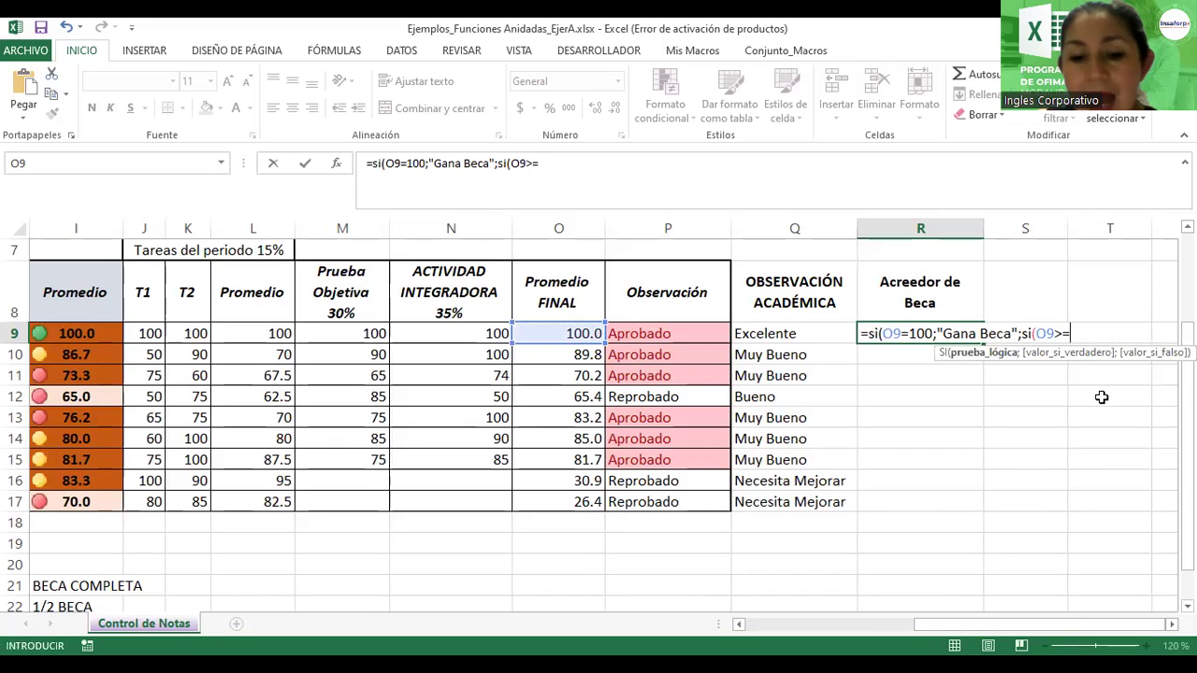
pyautogui.write('90')
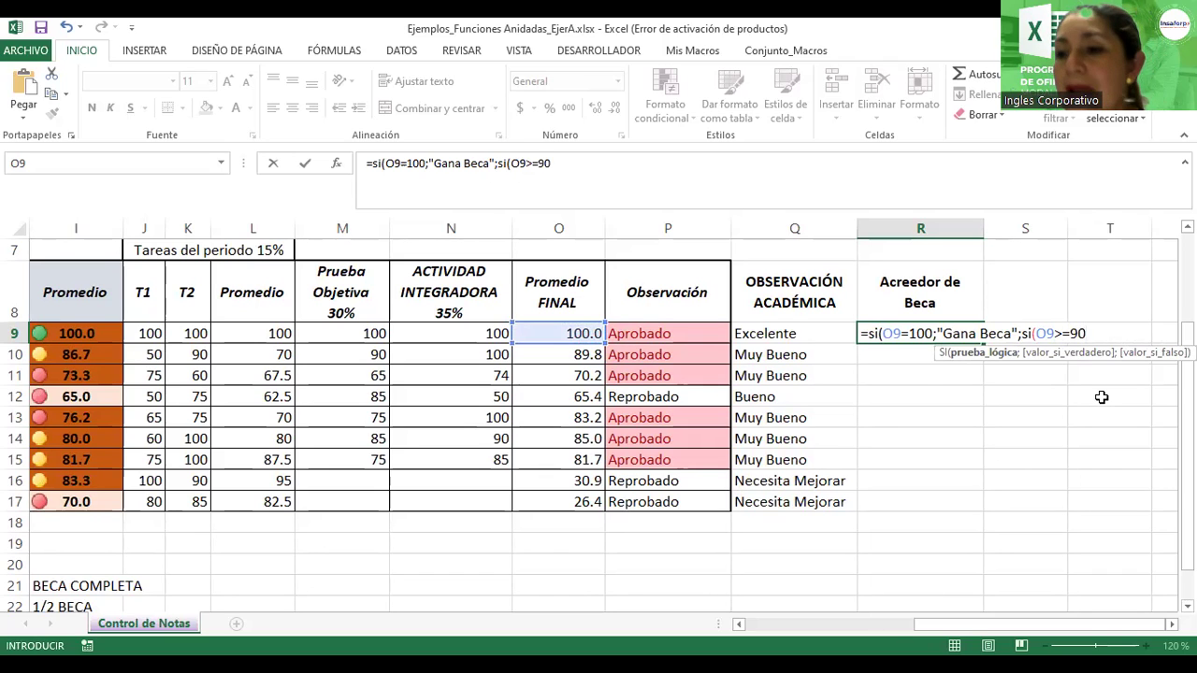
pyautogui.write(';')
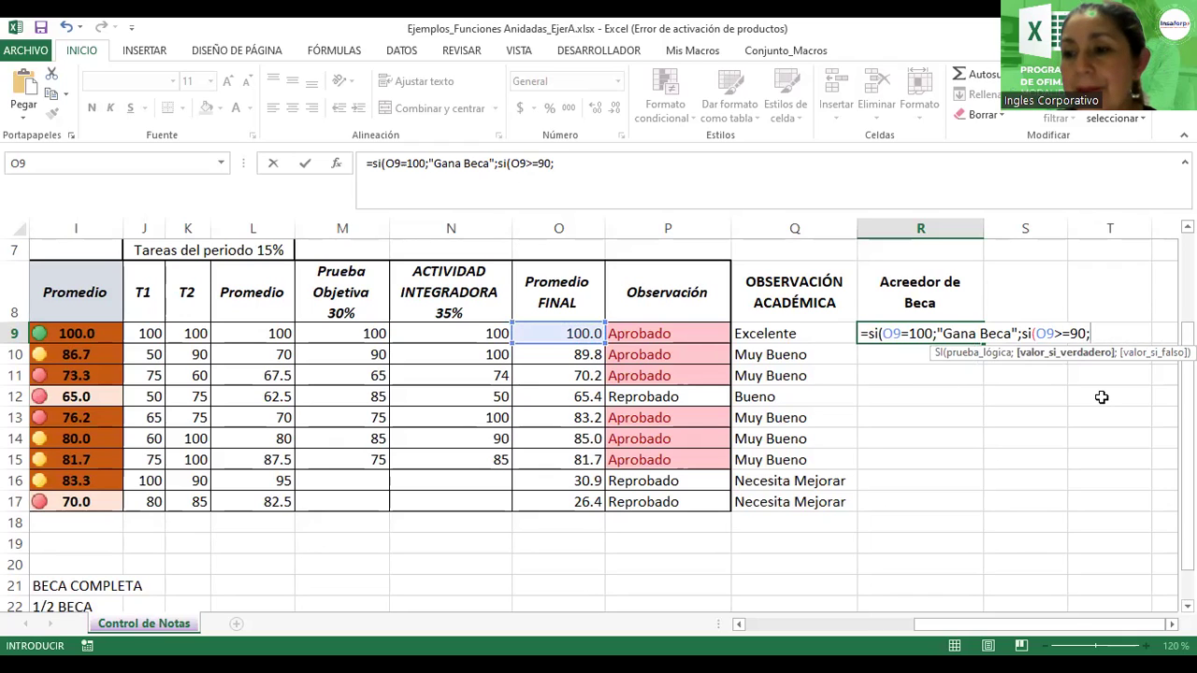
pyautogui.write('"Media Beca')
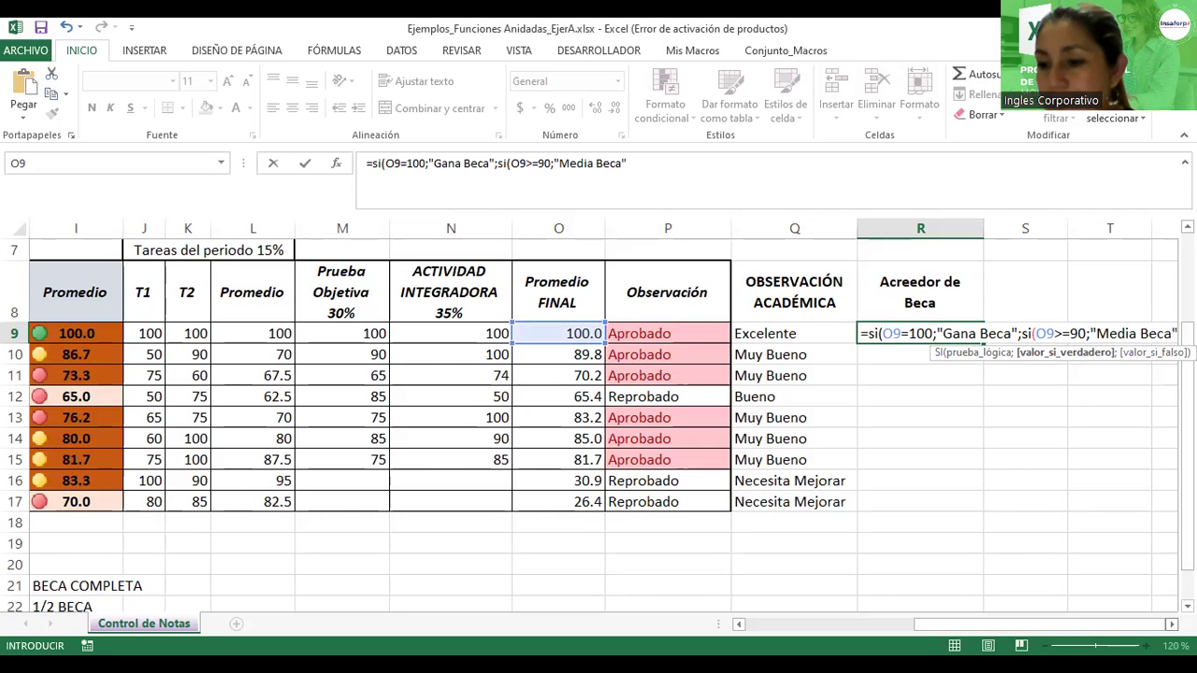
pyautogui.write('"')
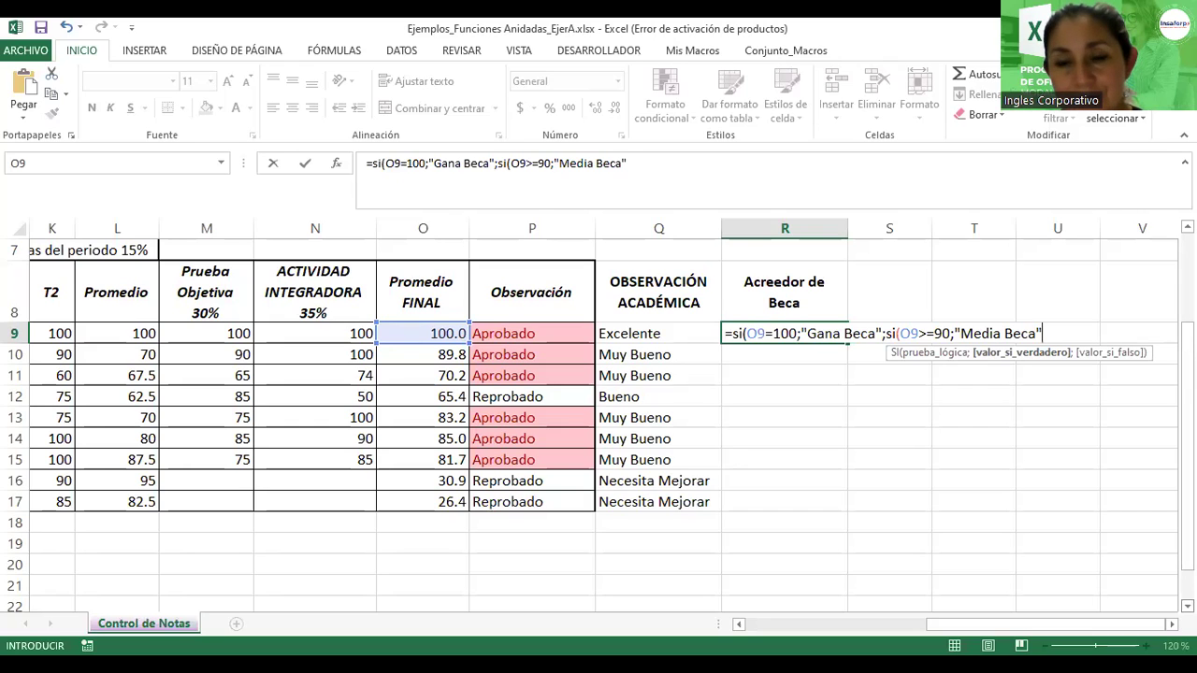
pyautogui.write(';')
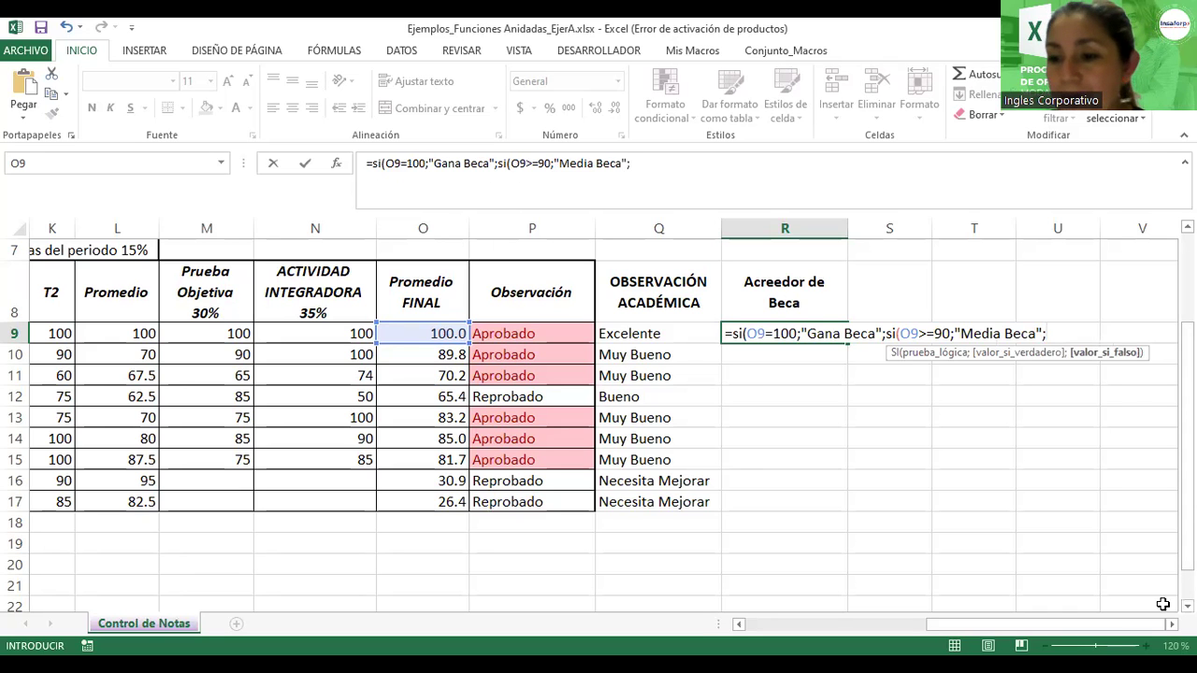
pyautogui.moveTo(1139, 628); pyautogui.dragTo(1025, 629)
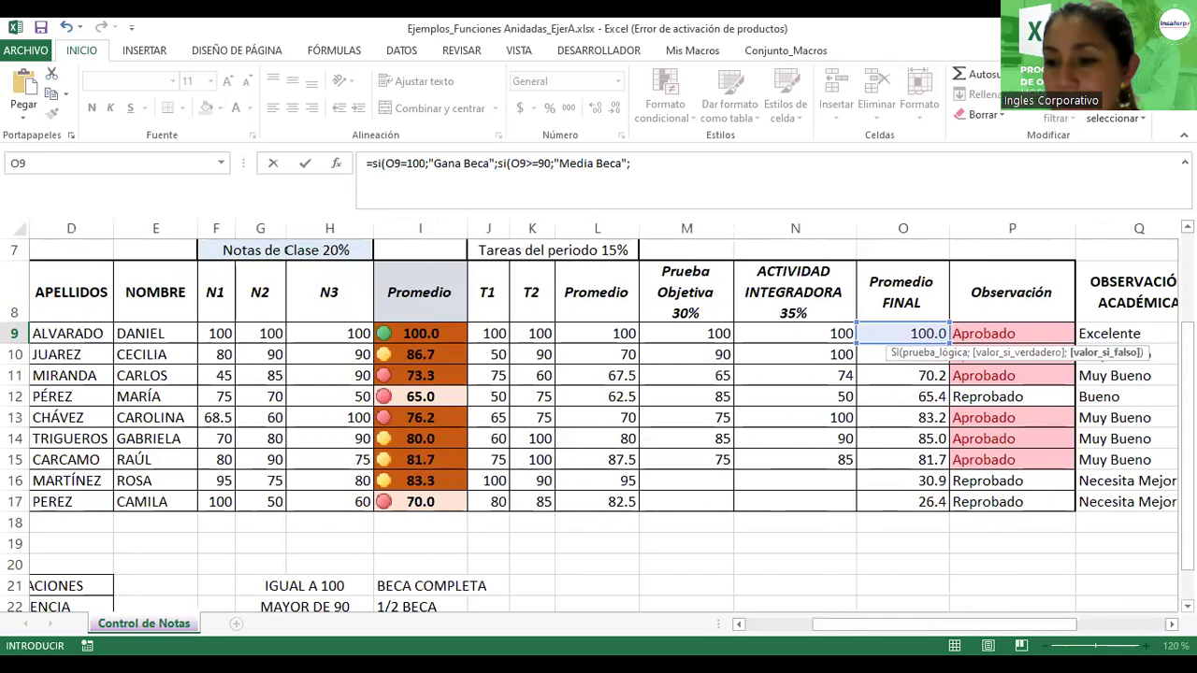
pyautogui.scroll(-1, 599, 426)
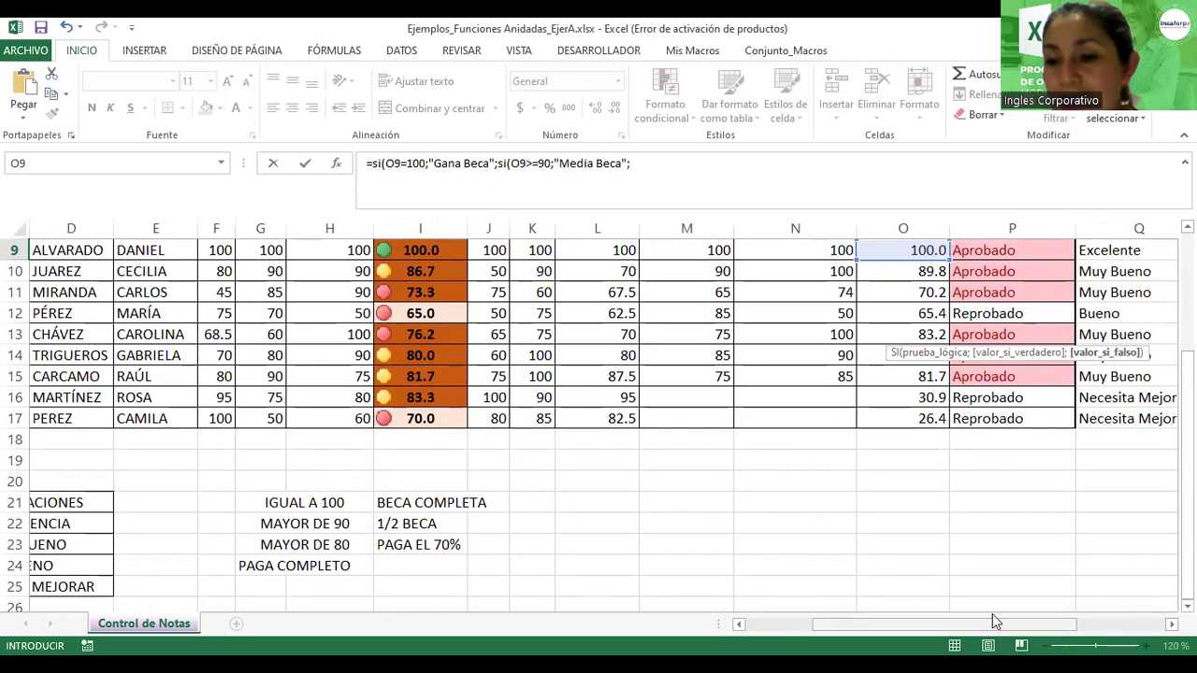
pyautogui.moveTo(991, 632); pyautogui.dragTo(1079, 625)
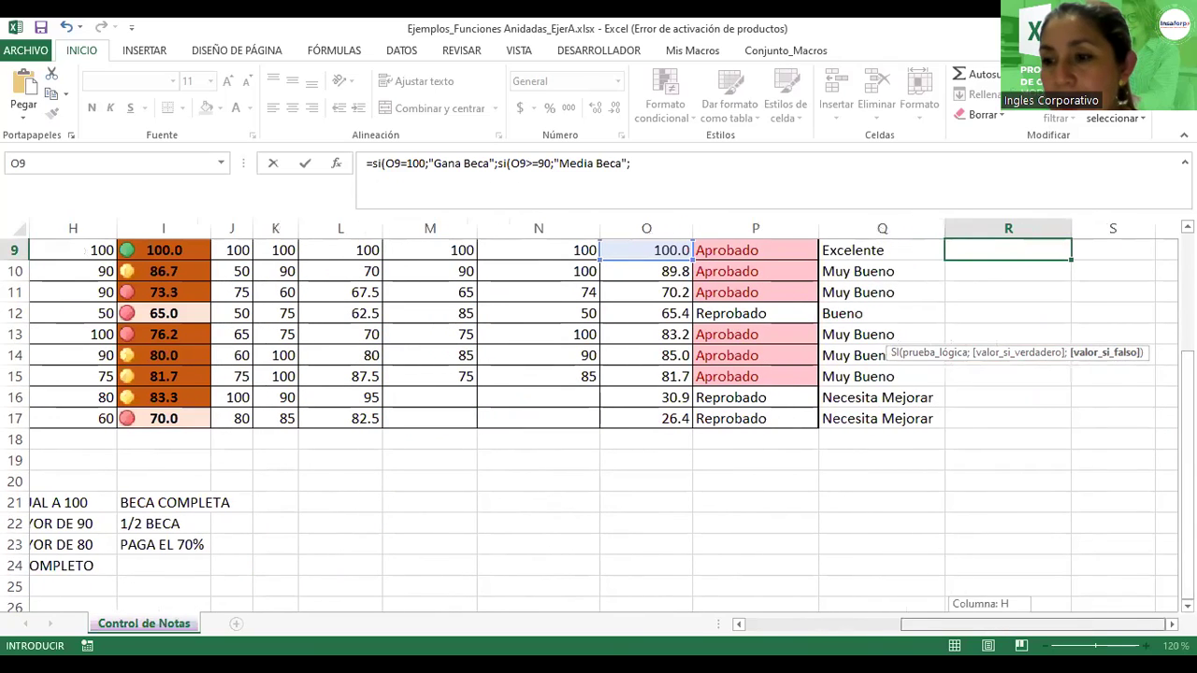
pyautogui.scroll(1, 1159, 548)
pyautogui.hscroll(2, 1029, 468)
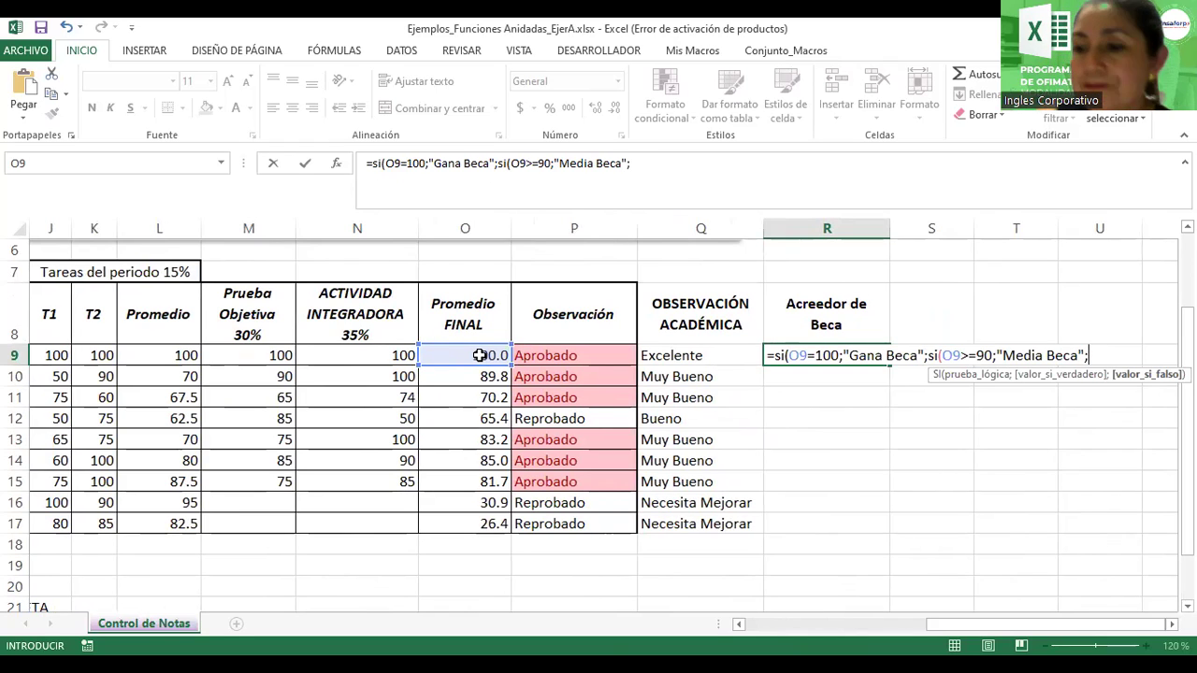
# - Append si(O9>=80;"Paga el 70%";"No aplica")) as the last nested test in the R9 formula
pyautogui.write('si(')
pyautogui.click(440, 355)
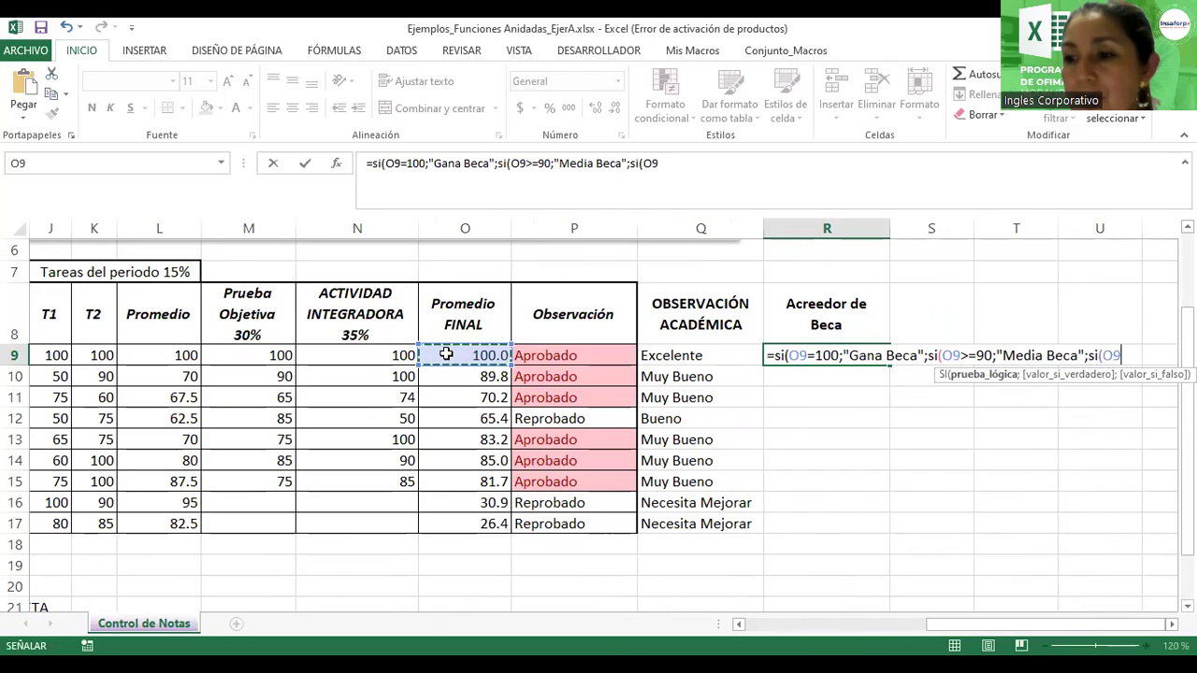
pyautogui.write('>')
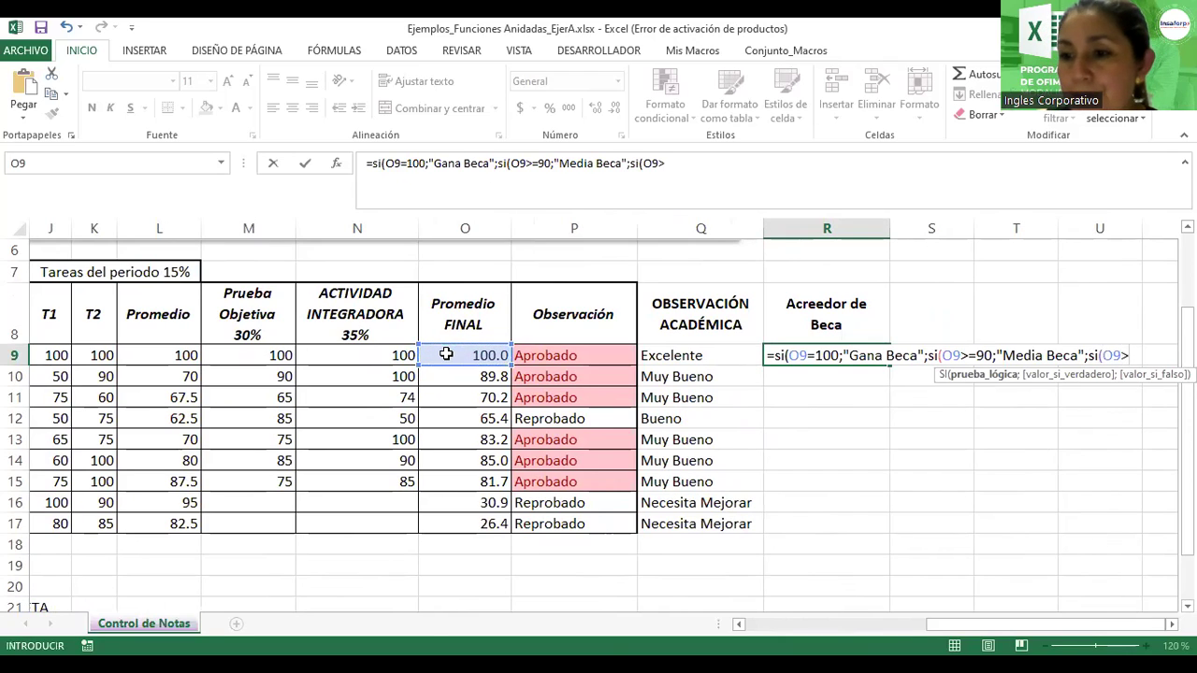
pyautogui.write('=')
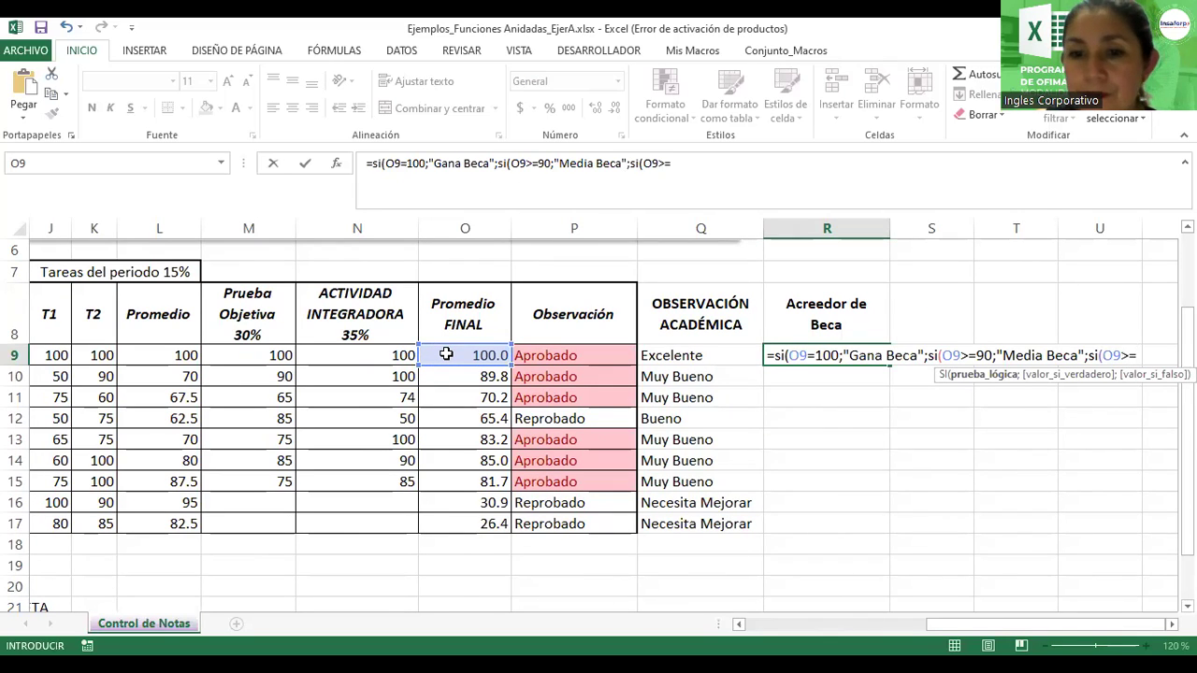
pyautogui.write('80')
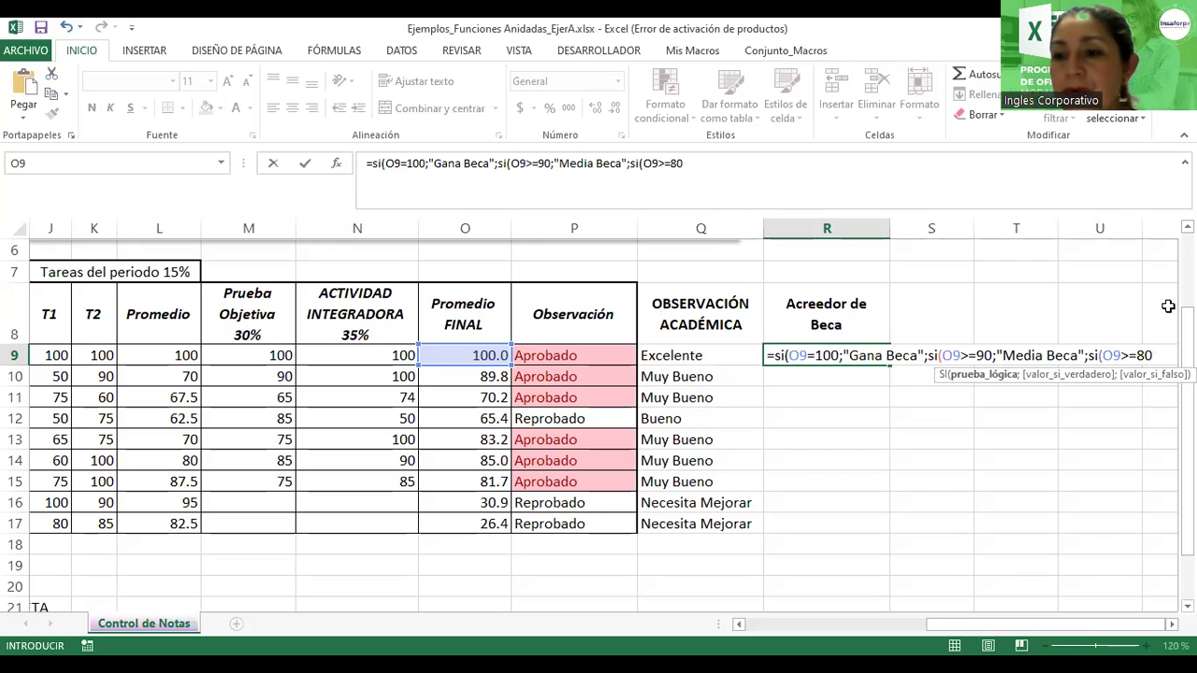
pyautogui.write(';')
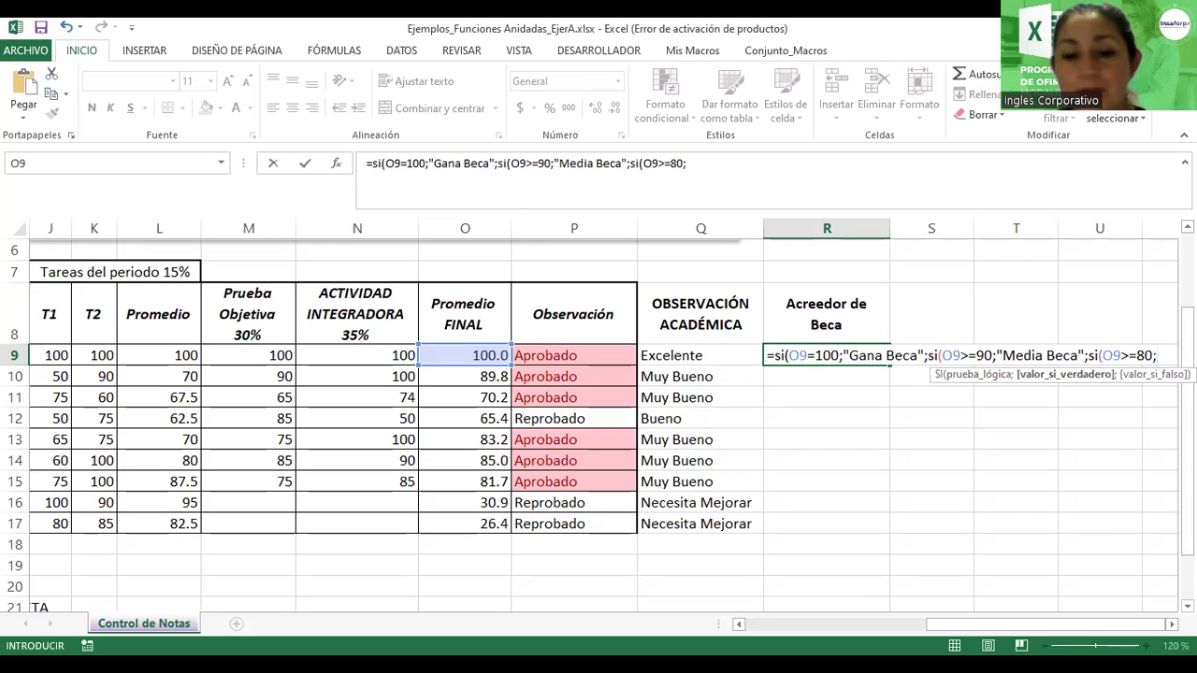
pyautogui.write('"')
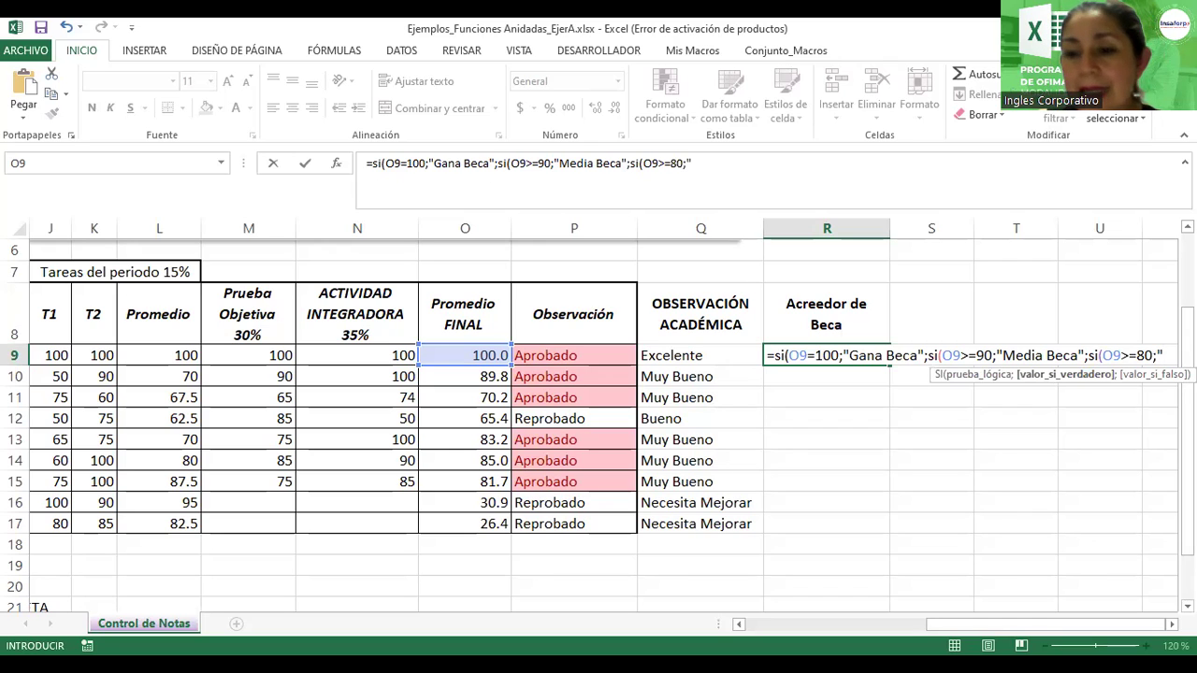
pyautogui.write('Paga el ')
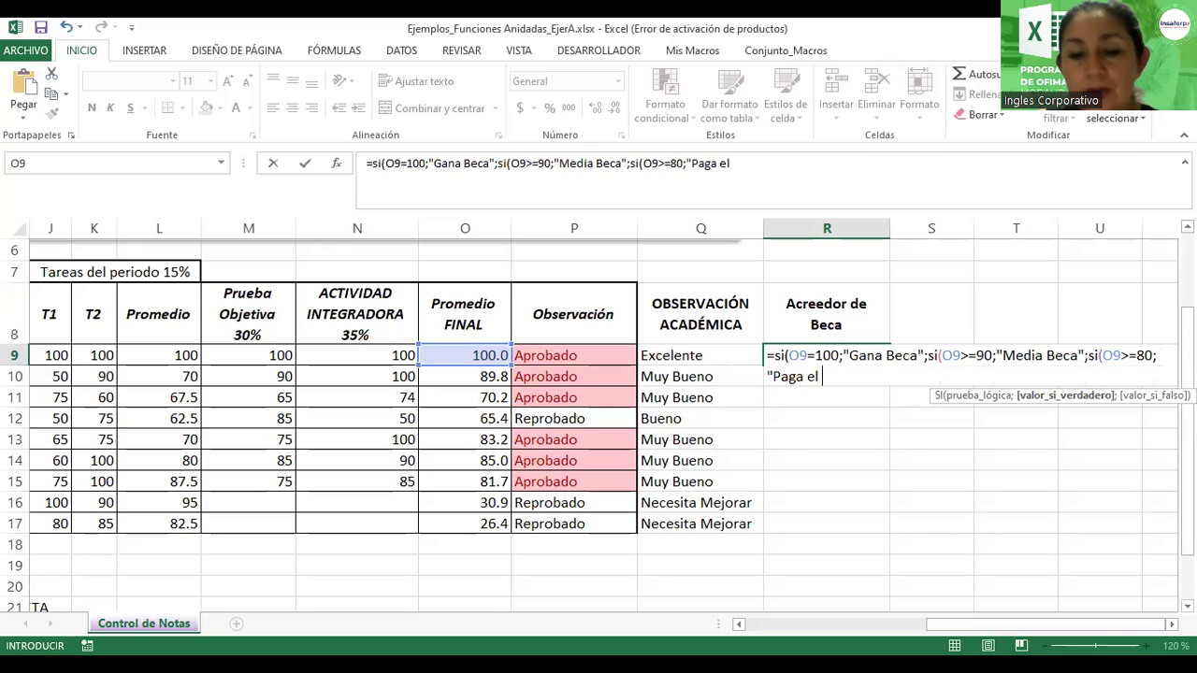
pyautogui.write('70%"')
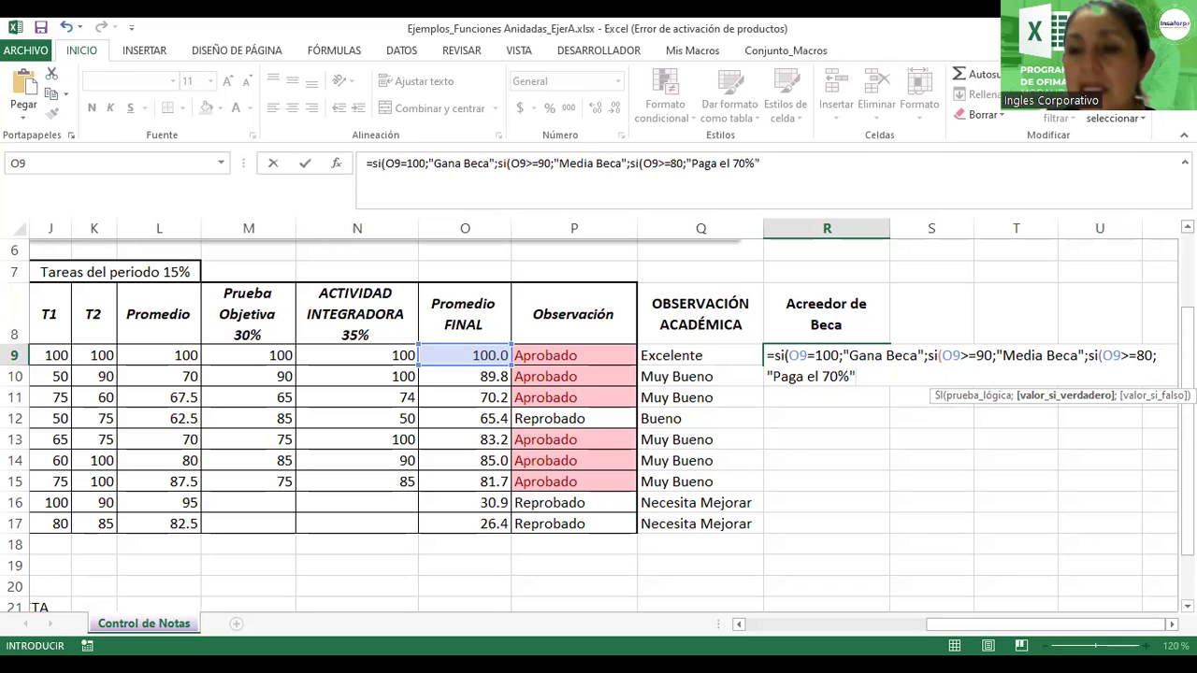
pyautogui.write(';"')
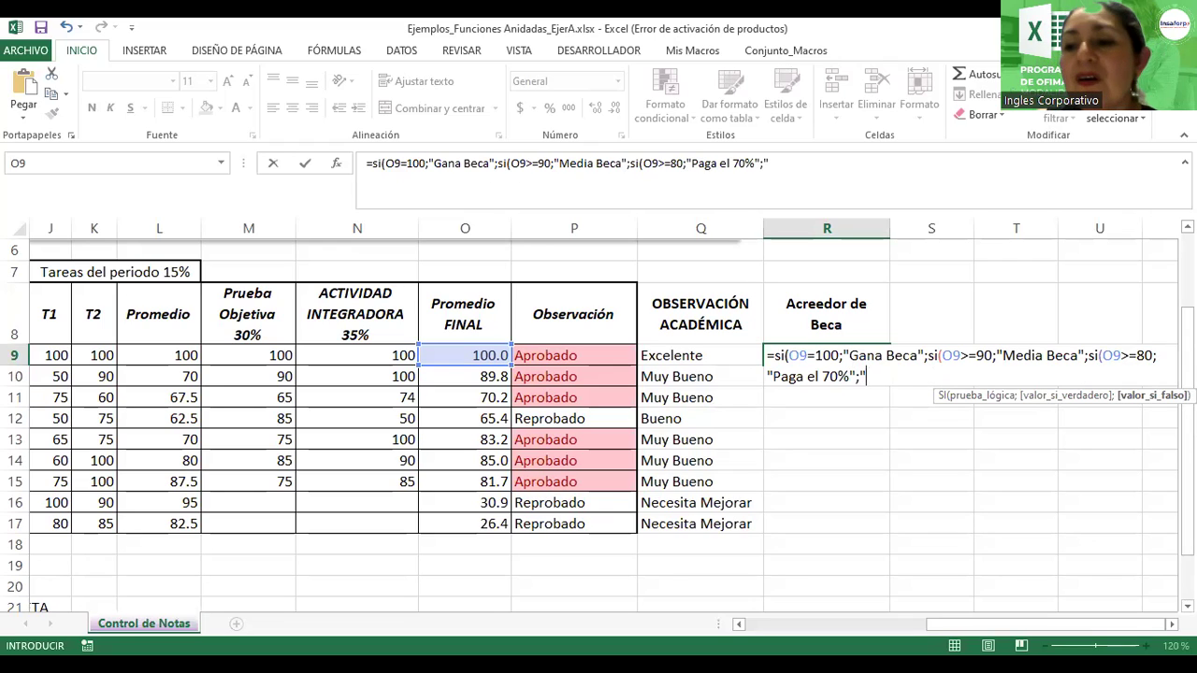
pyautogui.write('No aplica')
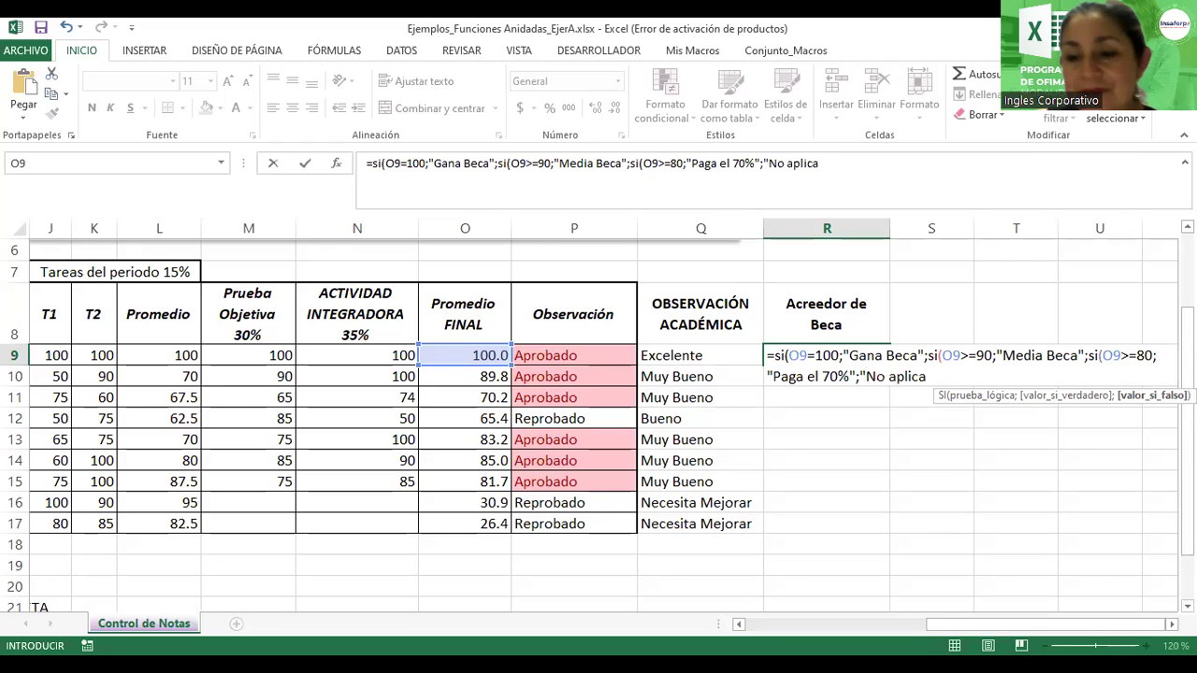
pyautogui.write('")')
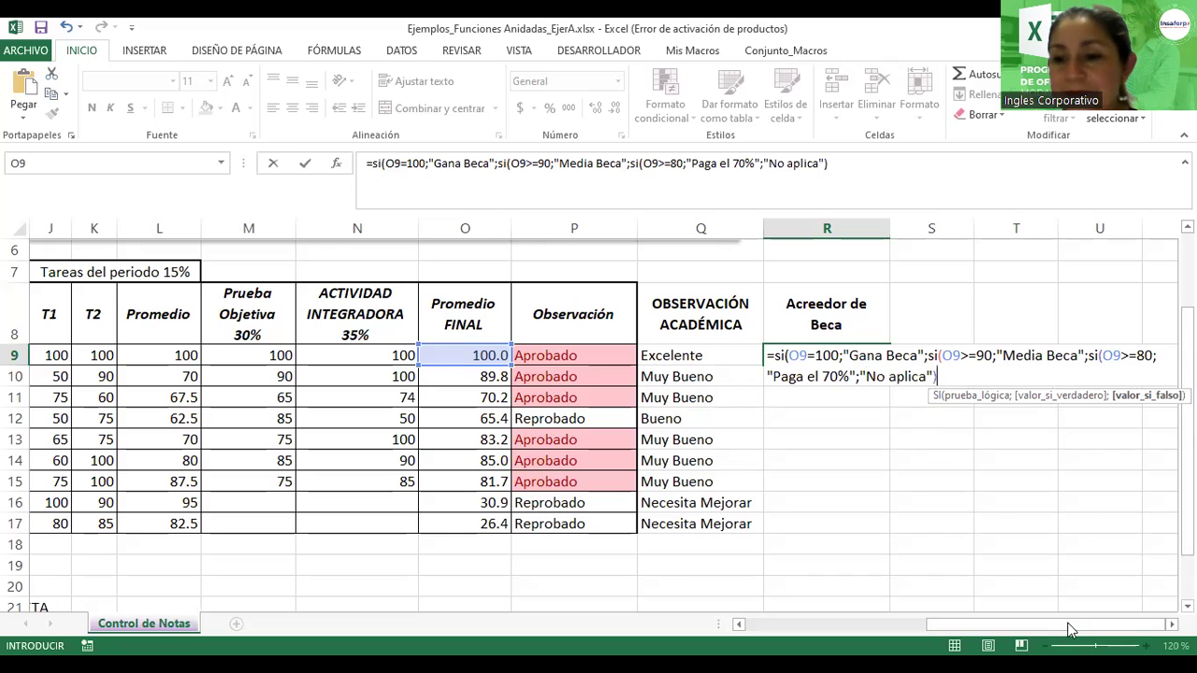
pyautogui.click(1172, 624)
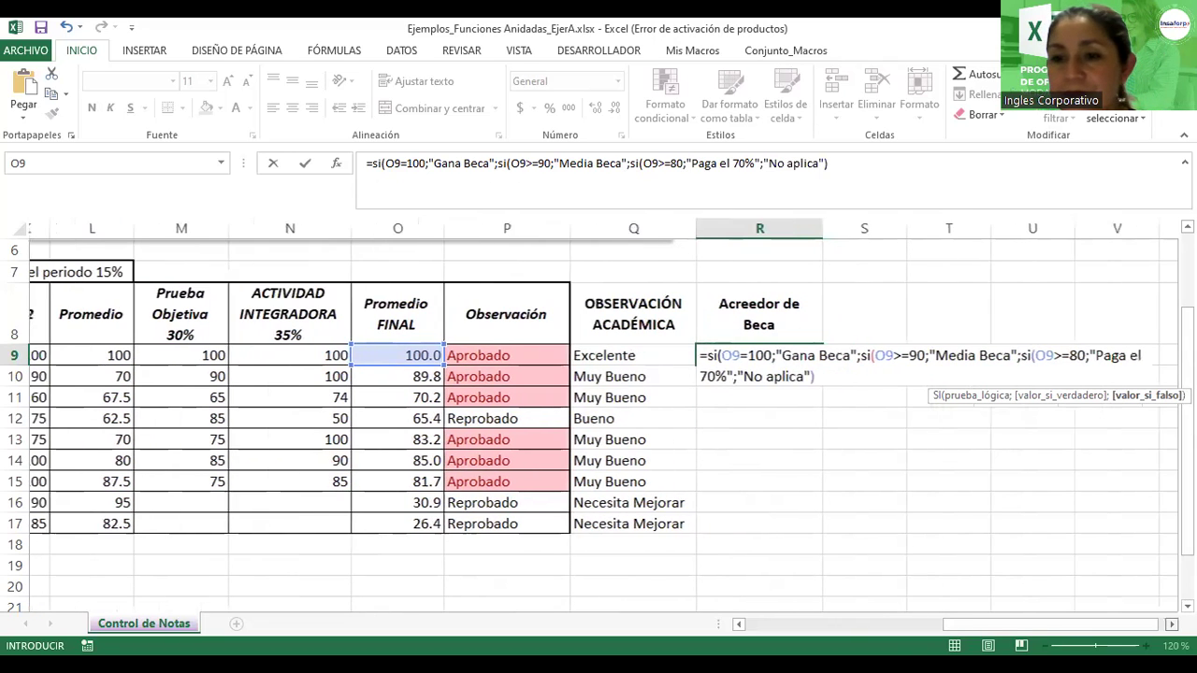
pyautogui.click(1172, 624)
pyautogui.click(1172, 624)
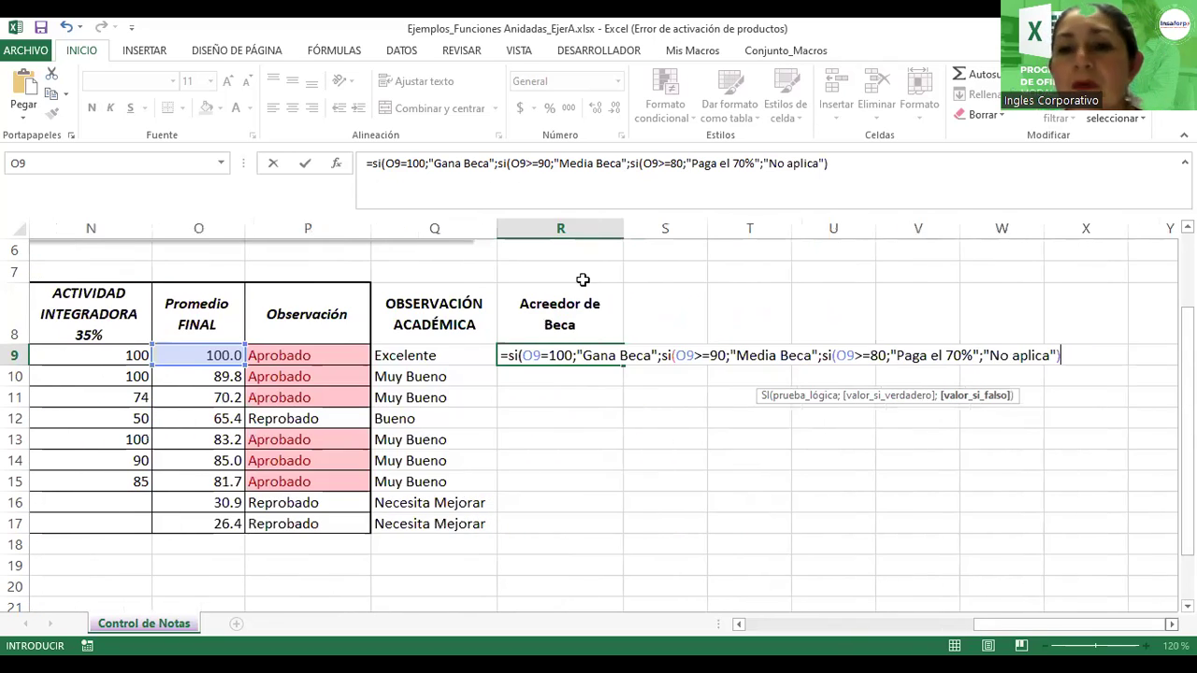
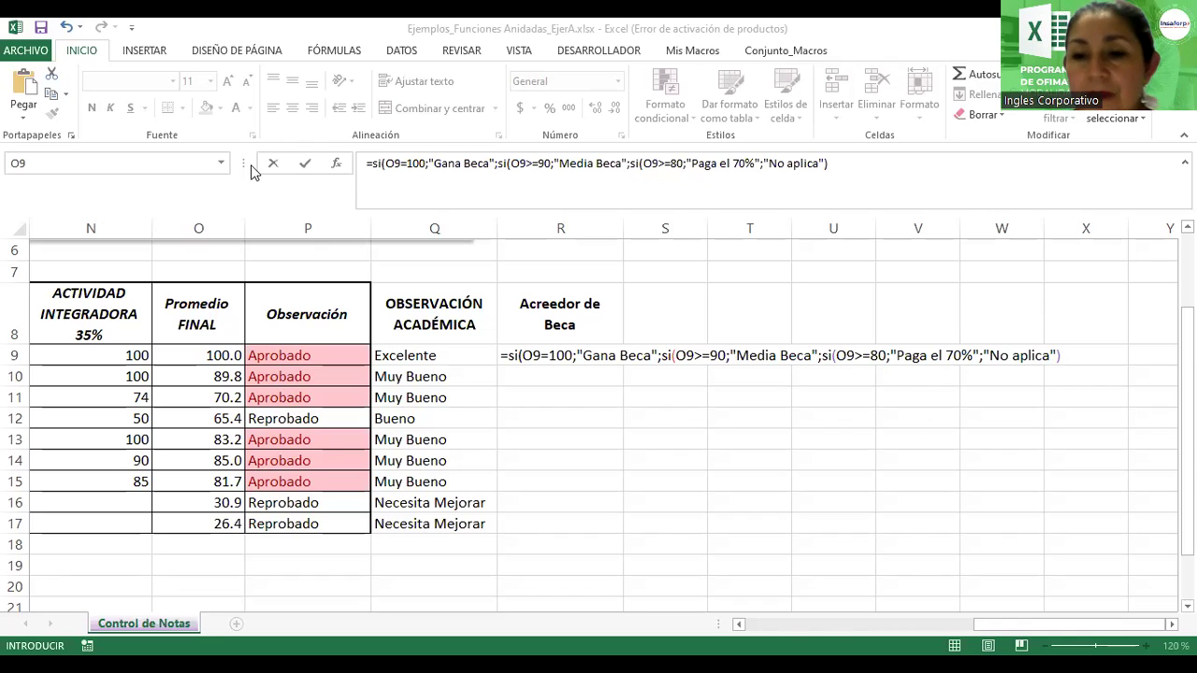
# - Commit R9's nested SI scholarship formula, accepting Excel's correction, and fill it down to R17
pyautogui.click(1063, 356)
pyautogui.press('Return')
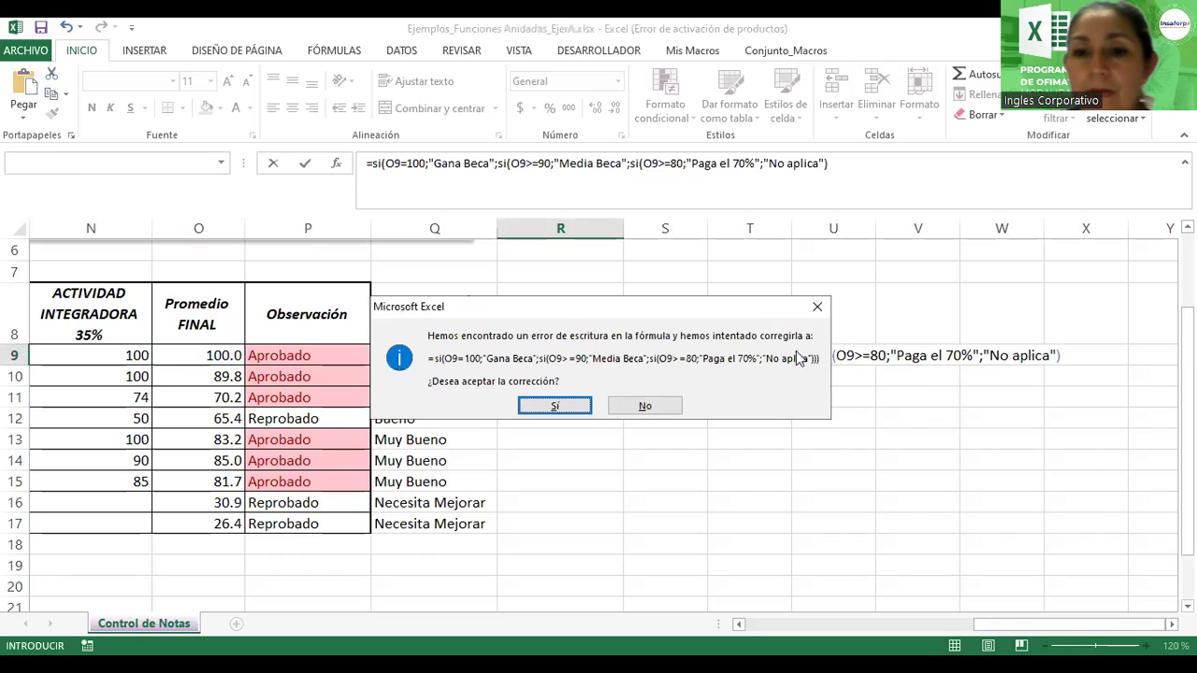
pyautogui.click(552, 409)
pyautogui.click(593, 360)
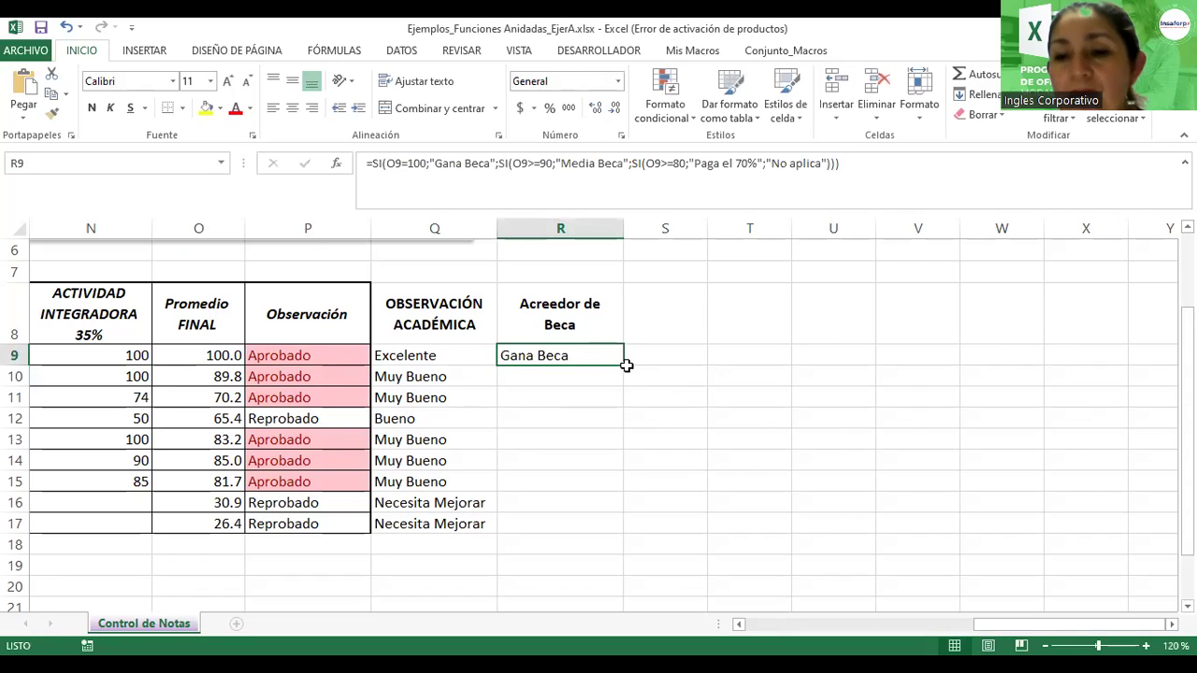
pyautogui.moveTo(622, 364); pyautogui.dragTo(613, 527)
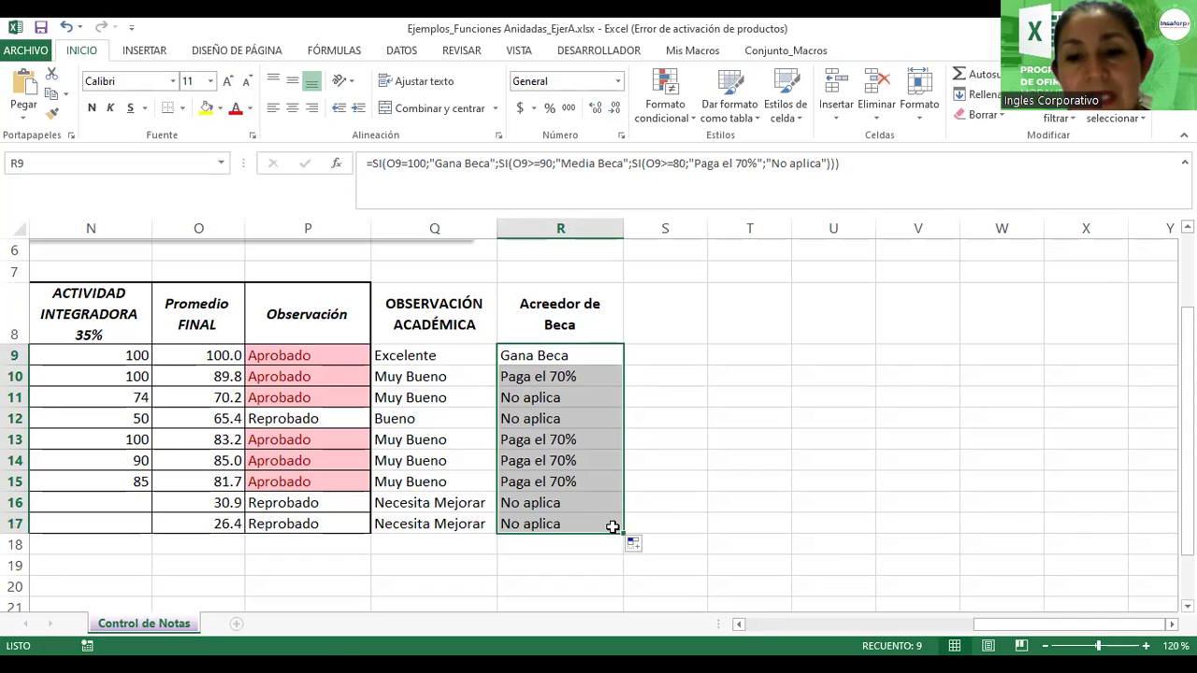
pyautogui.click(230, 375)
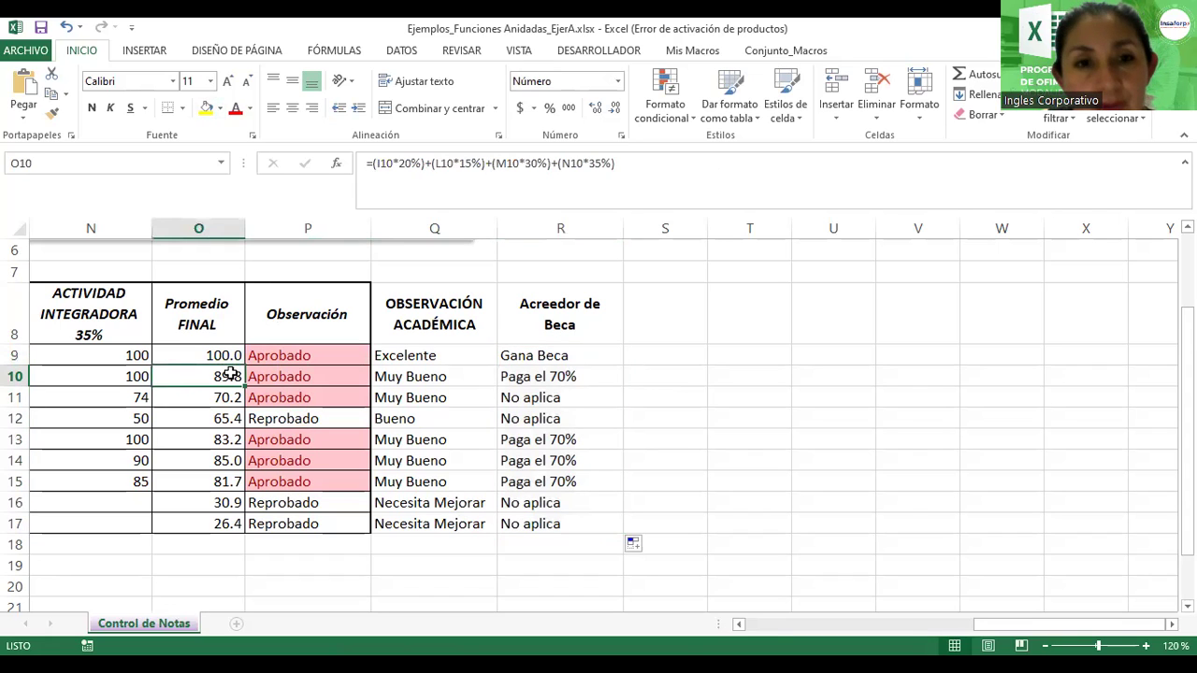
pyautogui.click(507, 376)
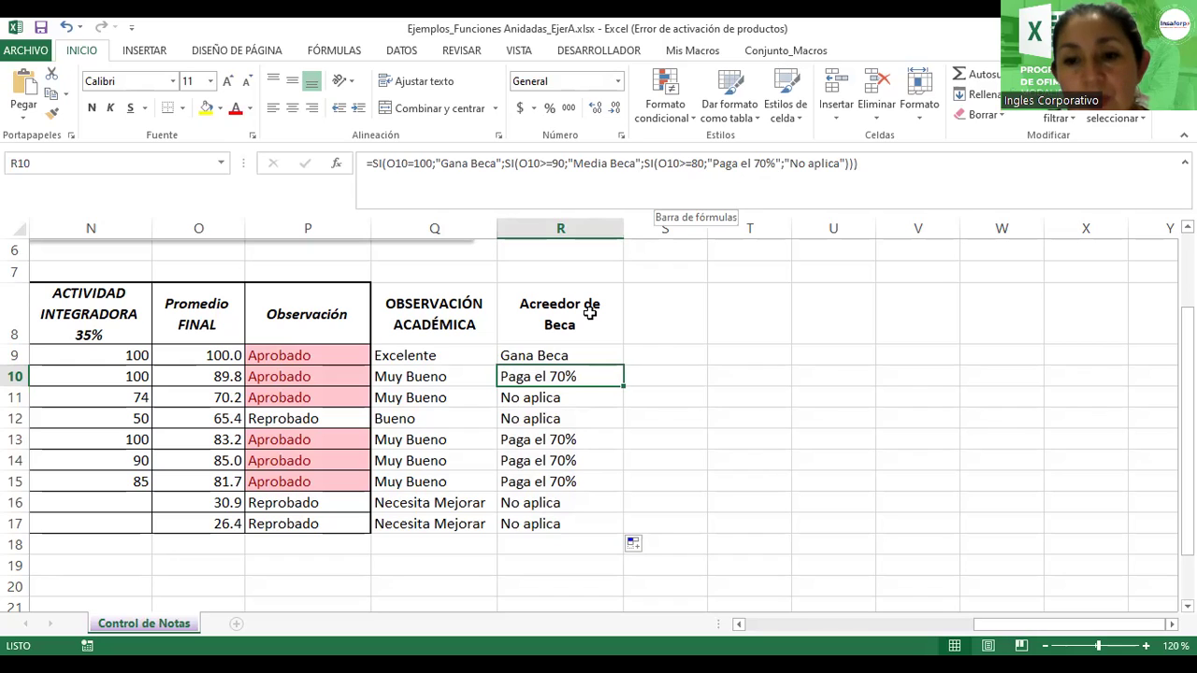
pyautogui.click(200, 397)
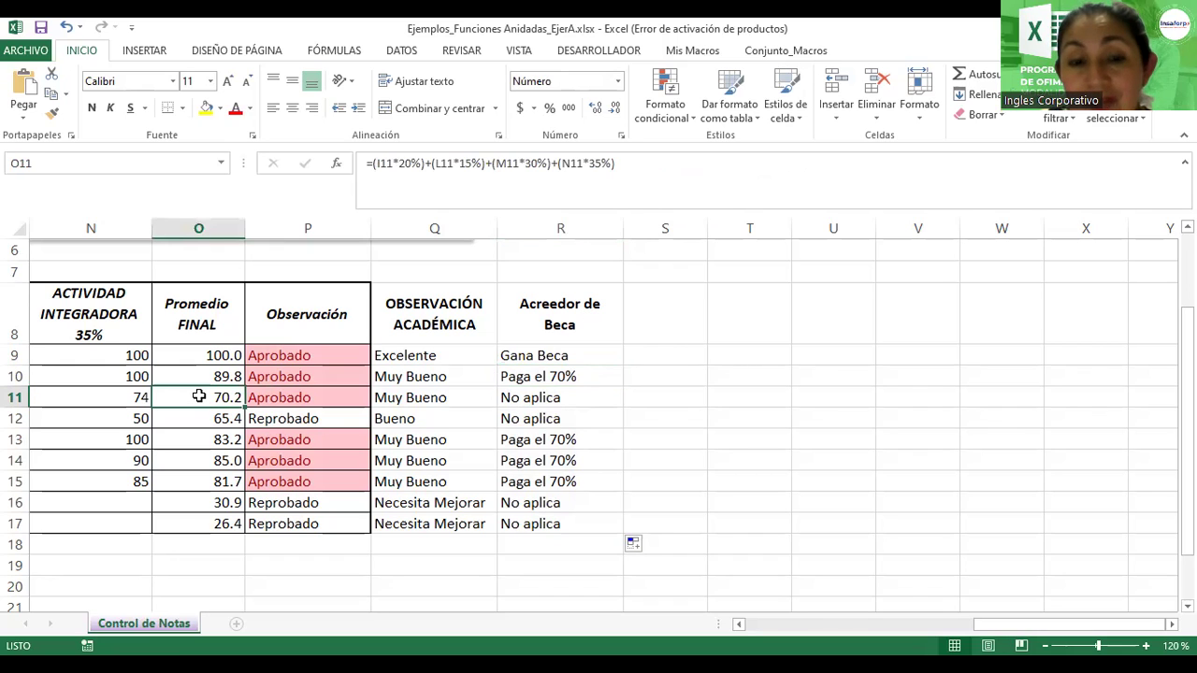
pyautogui.click(527, 412)
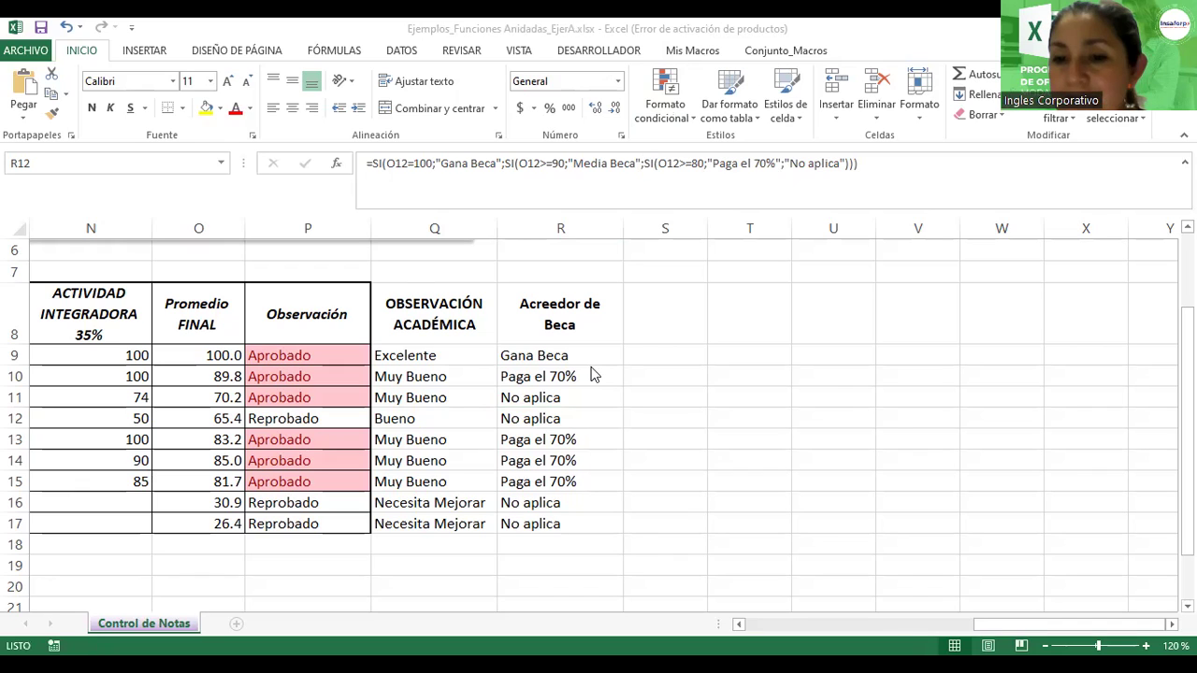
pyautogui.hotkey('alt', 'Tab')
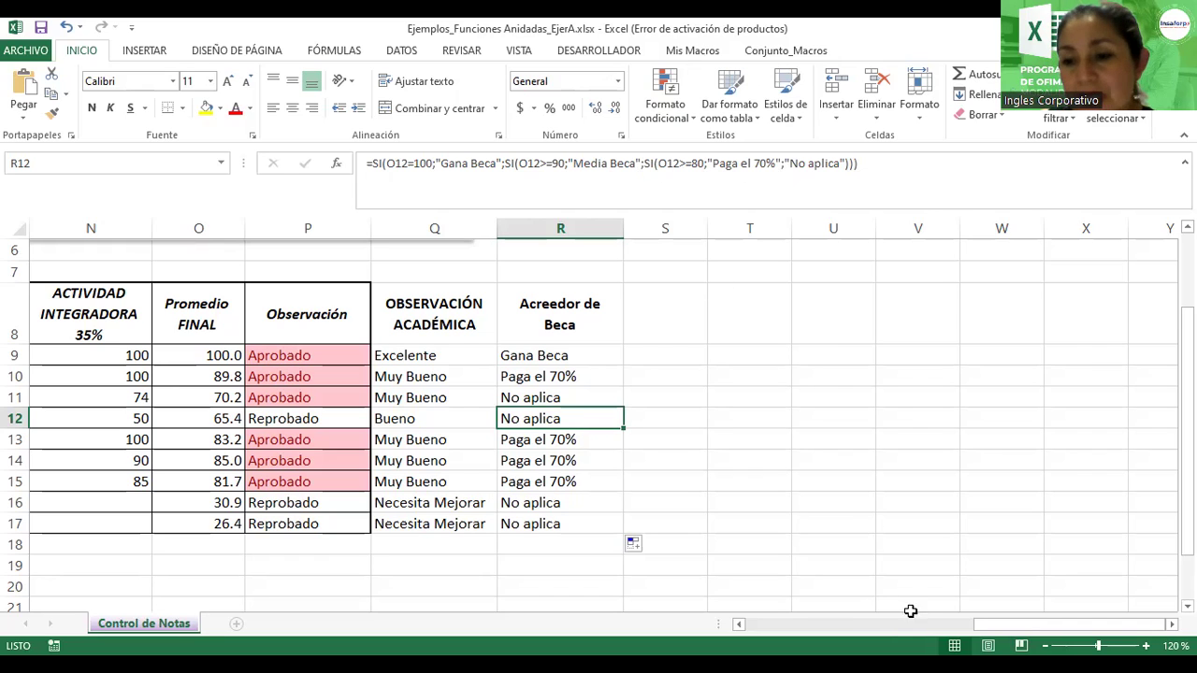
# - Put a thick box border around the grade table A8:R17
pyautogui.keyDown('ctrl'); pyautogui.scroll(-2, 878, 377); pyautogui.keyUp('ctrl')
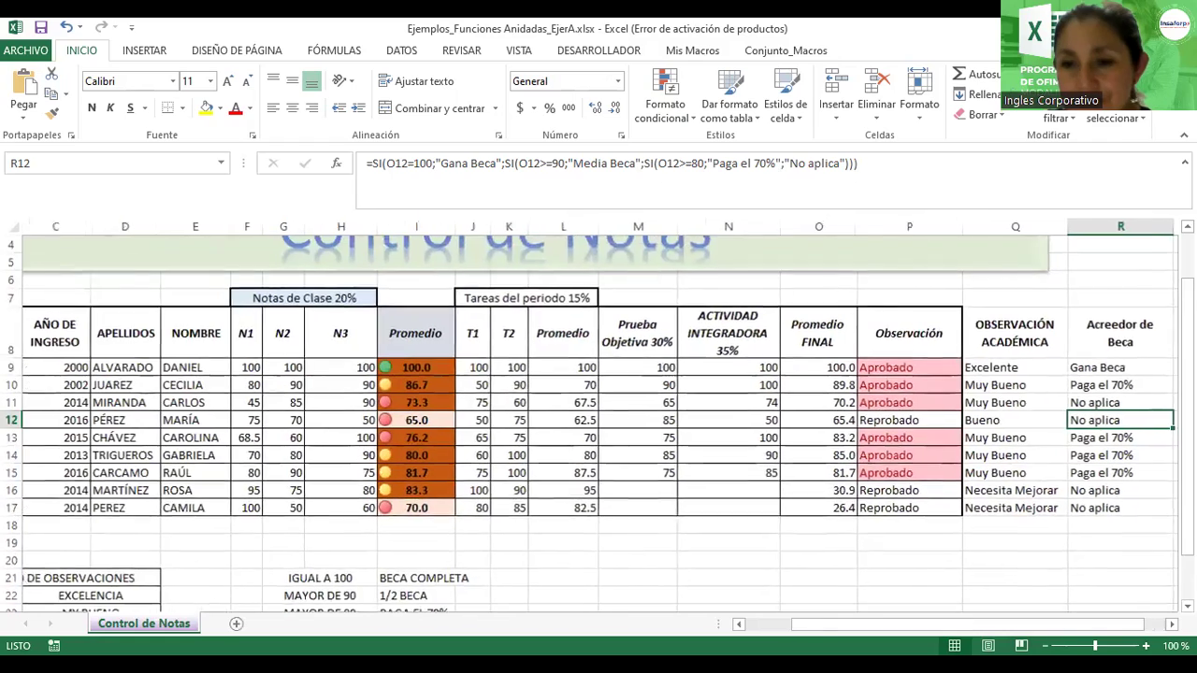
pyautogui.click(878, 380)
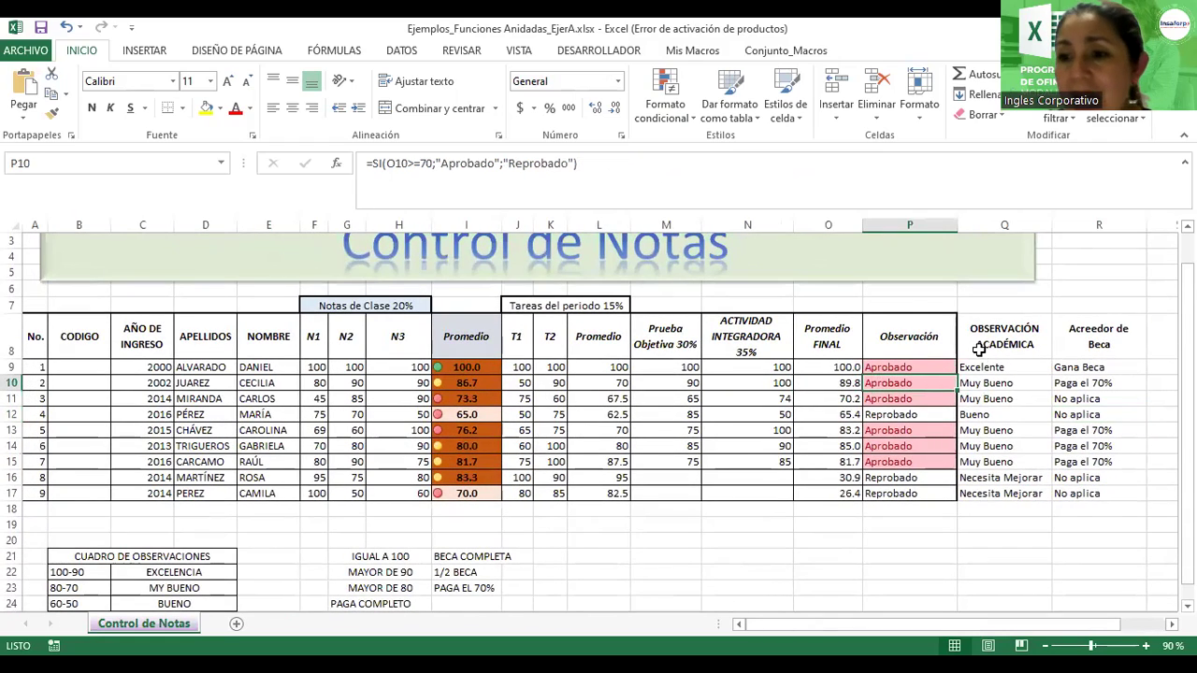
pyautogui.moveTo(39, 324); pyautogui.dragTo(1071, 493)
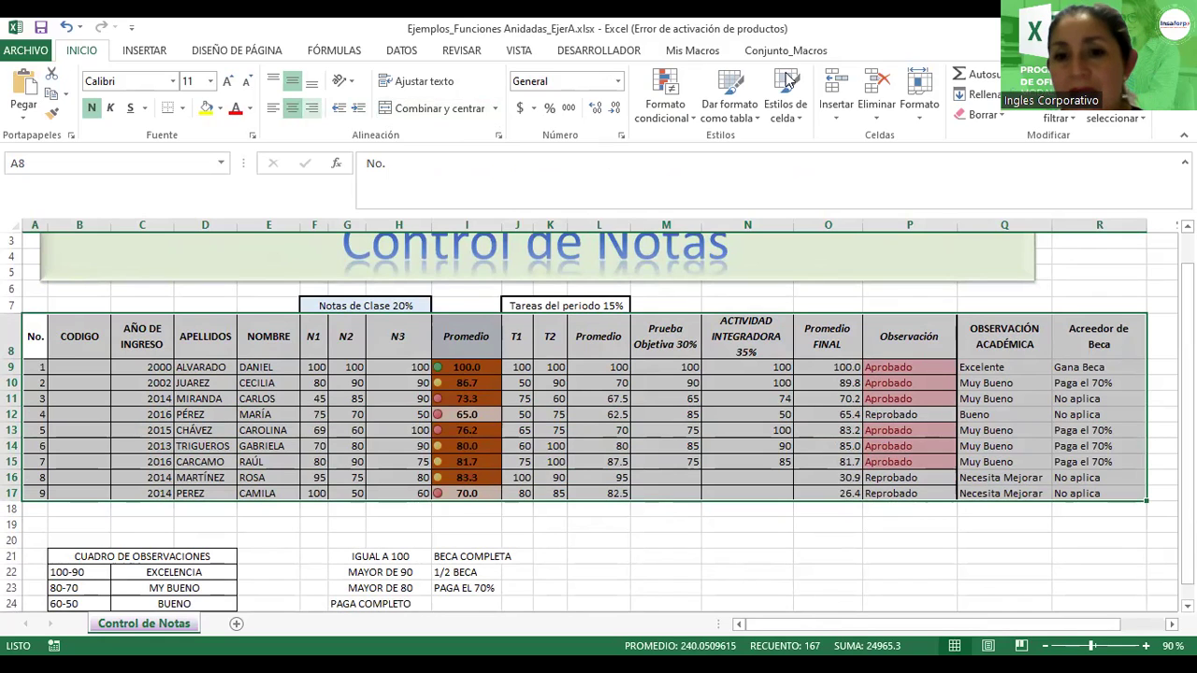
pyautogui.click(185, 108)
pyautogui.click(207, 300)
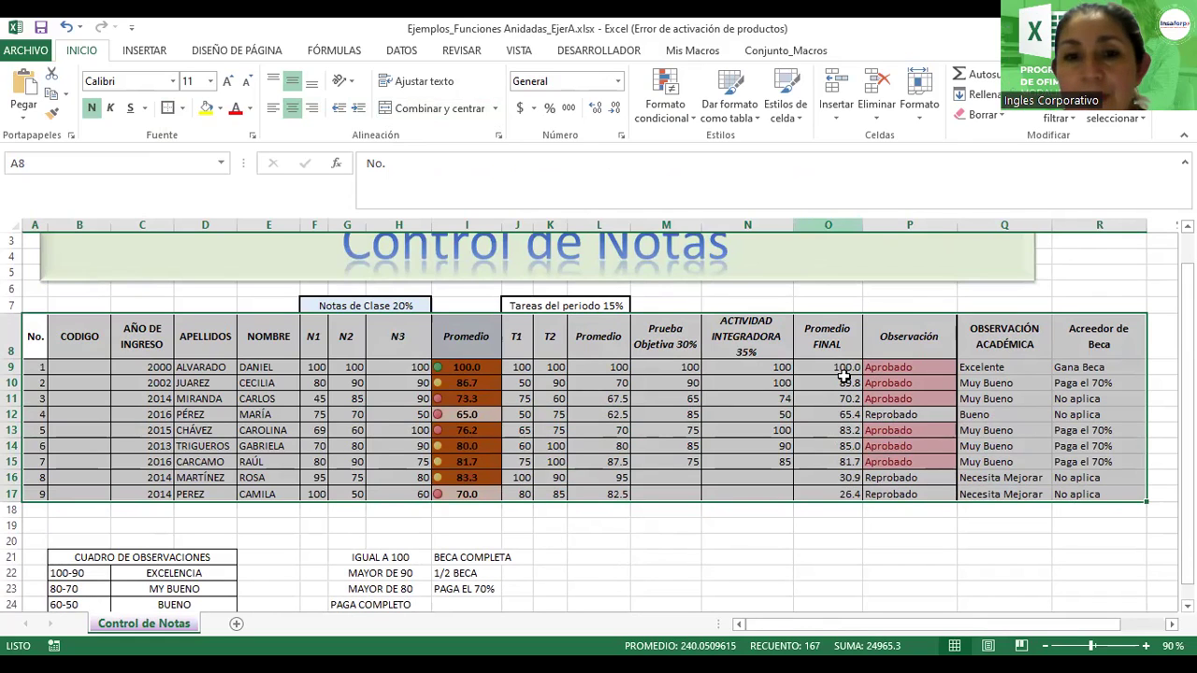
pyautogui.click(182, 108)
pyautogui.click(200, 260)
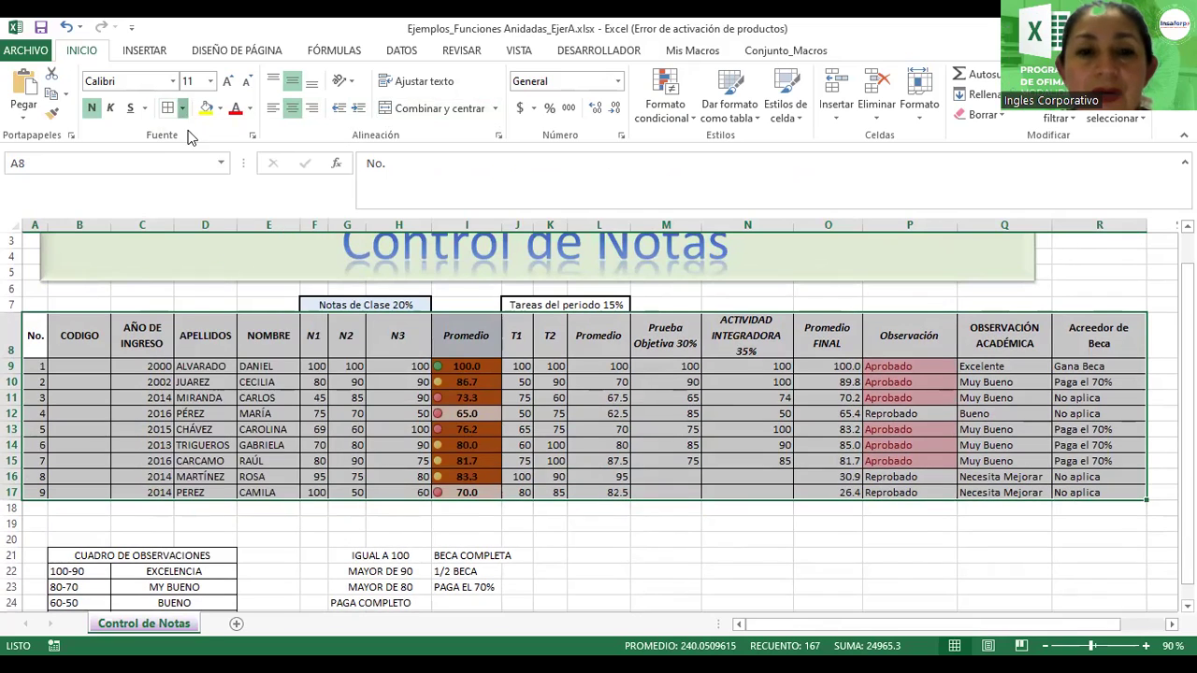
pyautogui.click(182, 107)
pyautogui.click(215, 299)
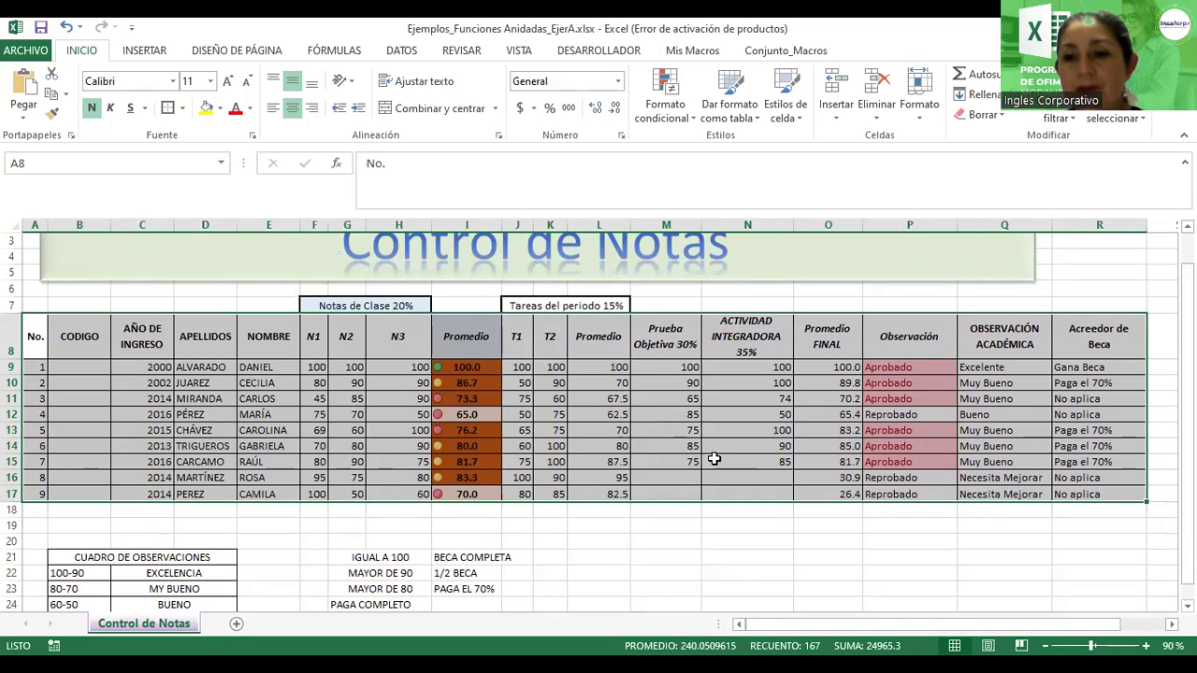
pyautogui.click(666, 477)
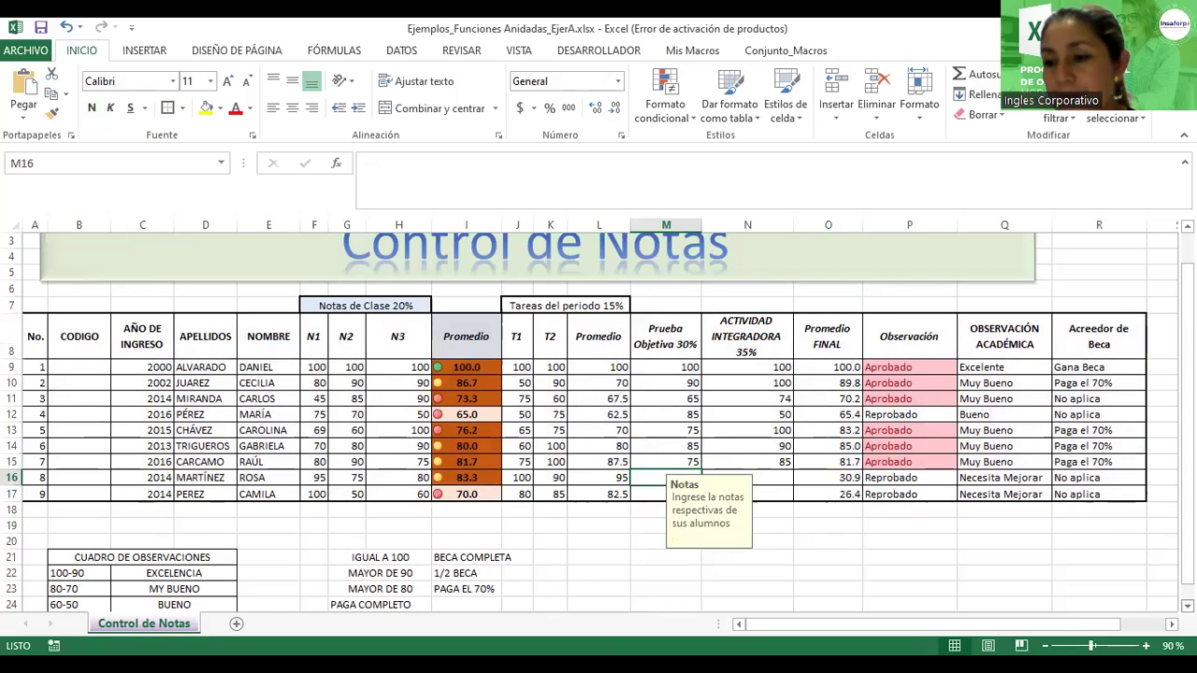
# - Apply all borders to the scholarship criteria table G21:I24
pyautogui.scroll(-1, 370, 524)
pyautogui.moveTo(363, 526)
pyautogui.mouseDown()
pyautogui.moveTo(389, 570)
pyautogui.moveTo(472, 574)
pyautogui.mouseUp()
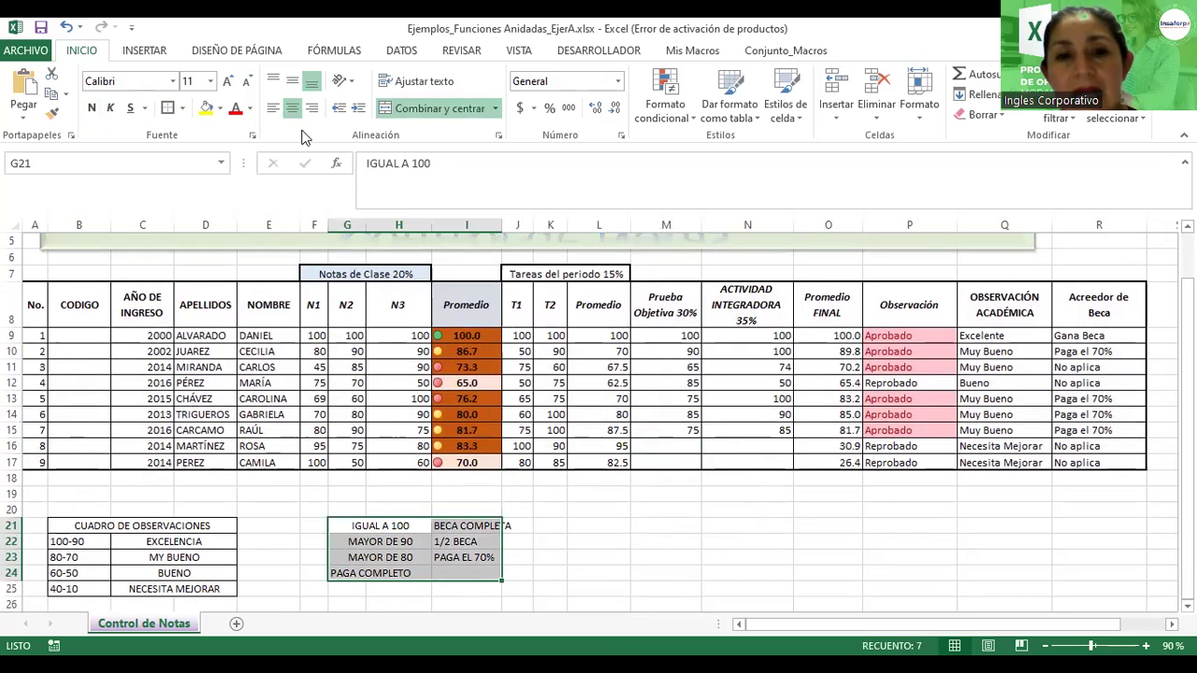
pyautogui.click(184, 109)
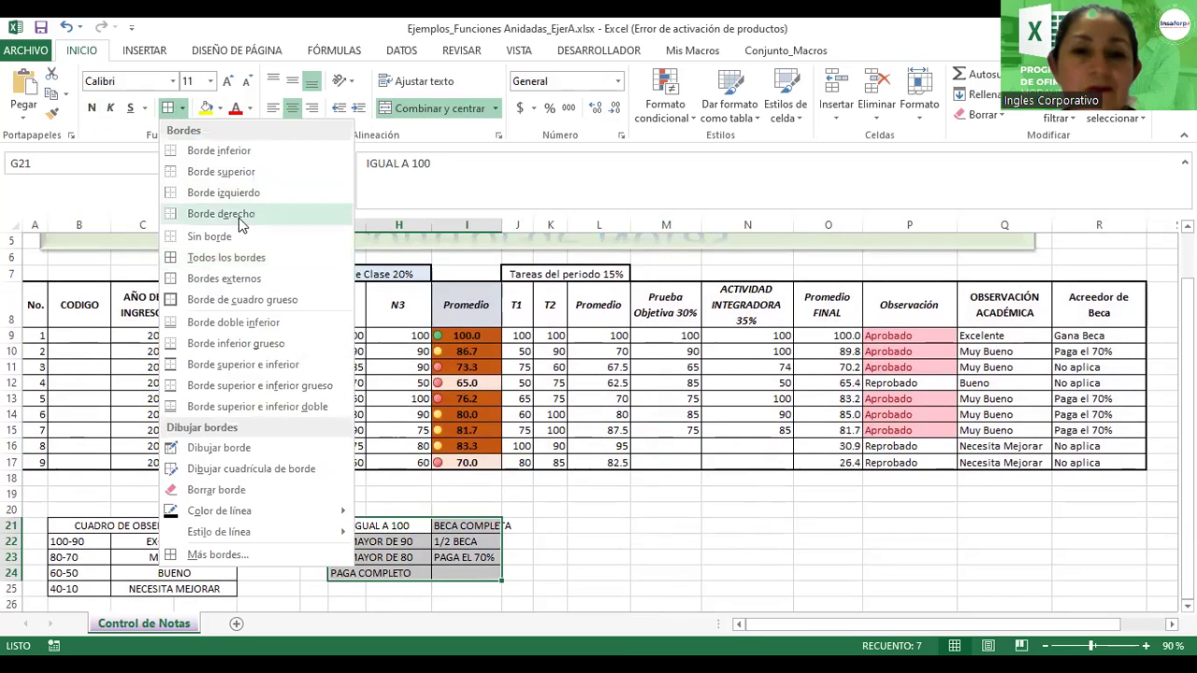
pyautogui.click(208, 271)
pyautogui.click(466, 574)
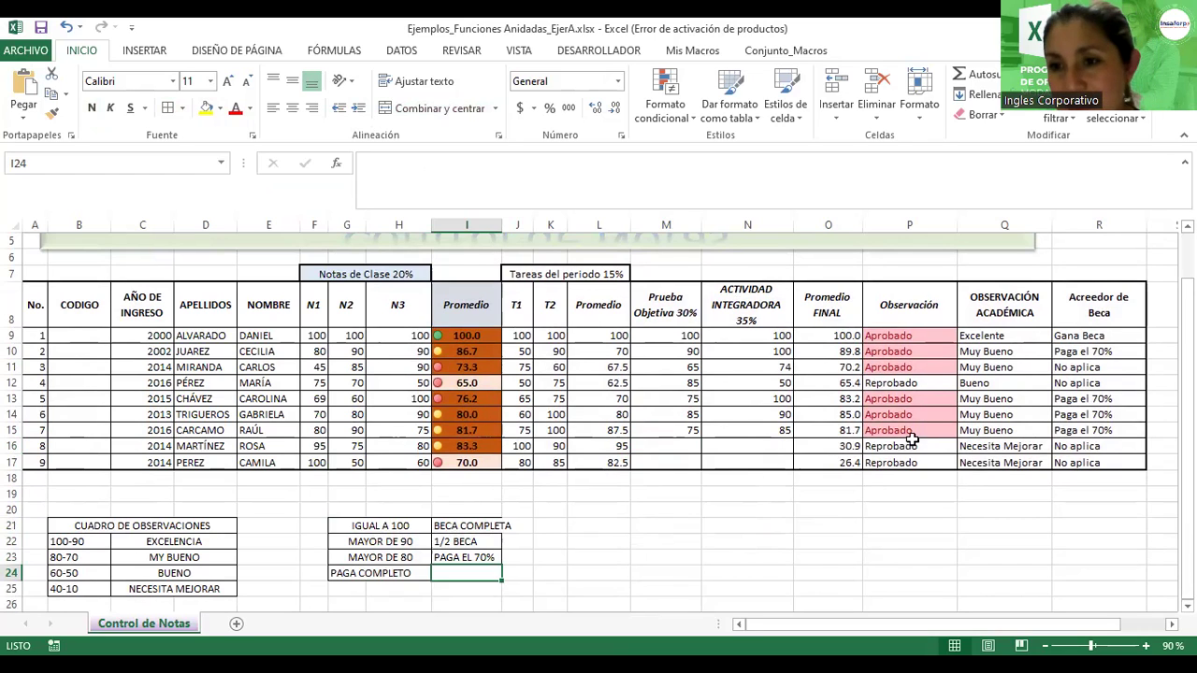
pyautogui.click(872, 447)
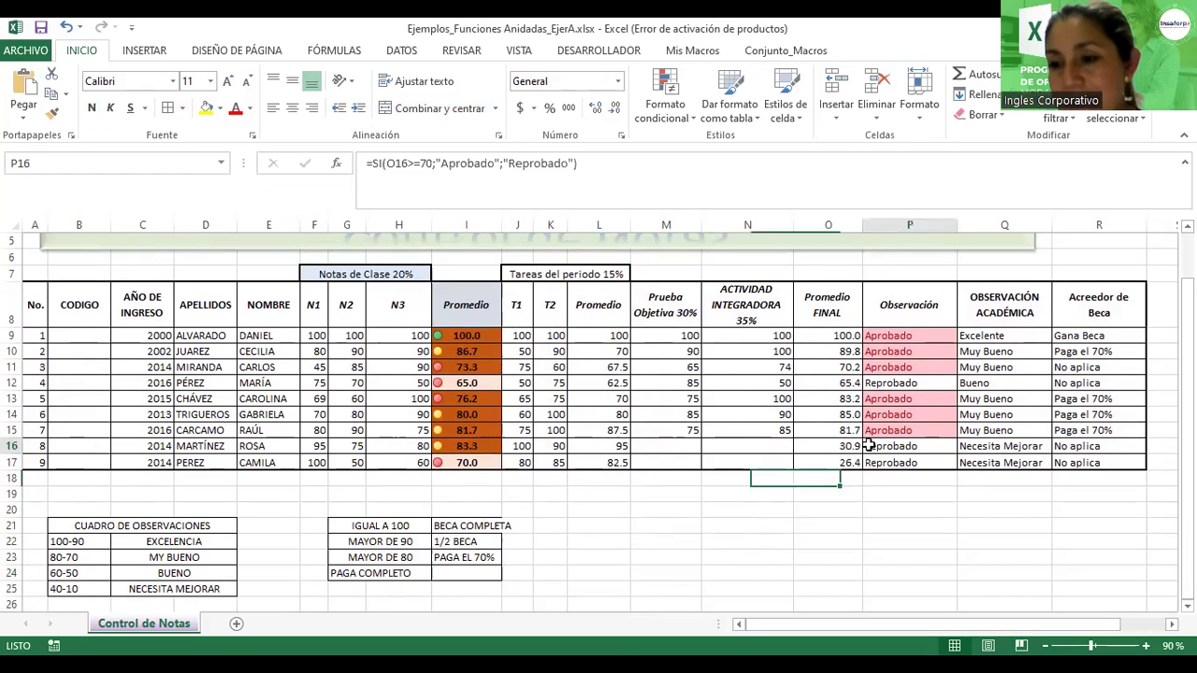
# - Enter grades 60 in M16 and 50 in N16
pyautogui.click(733, 412)
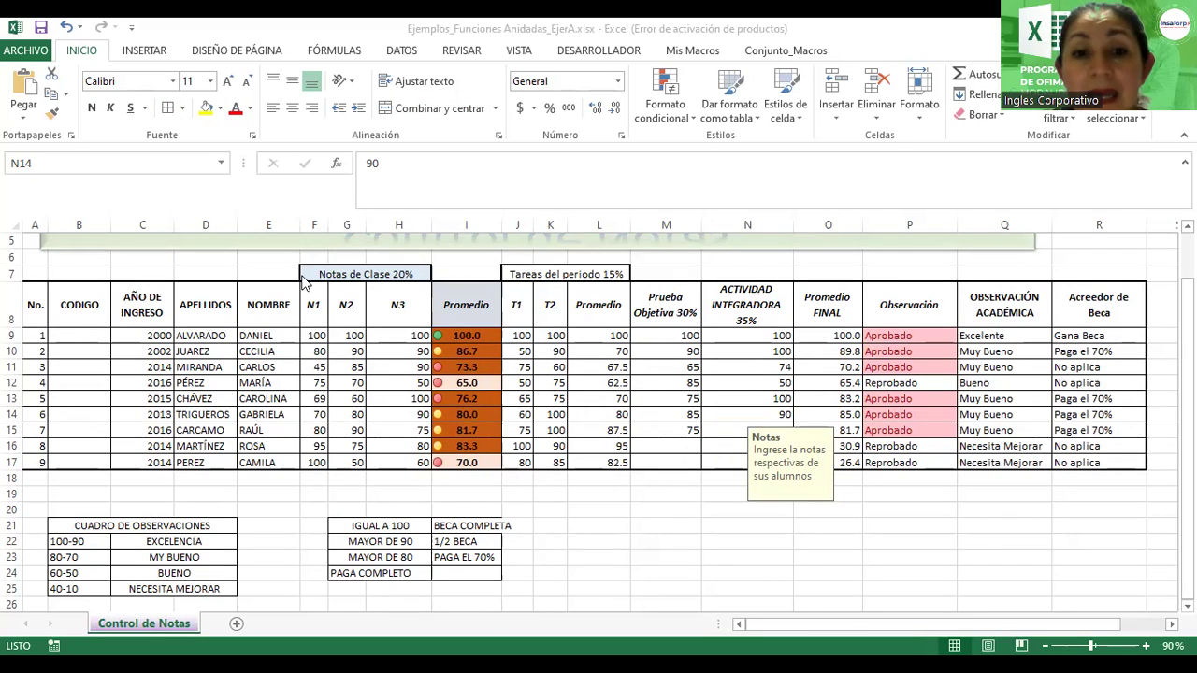
pyautogui.click(675, 447)
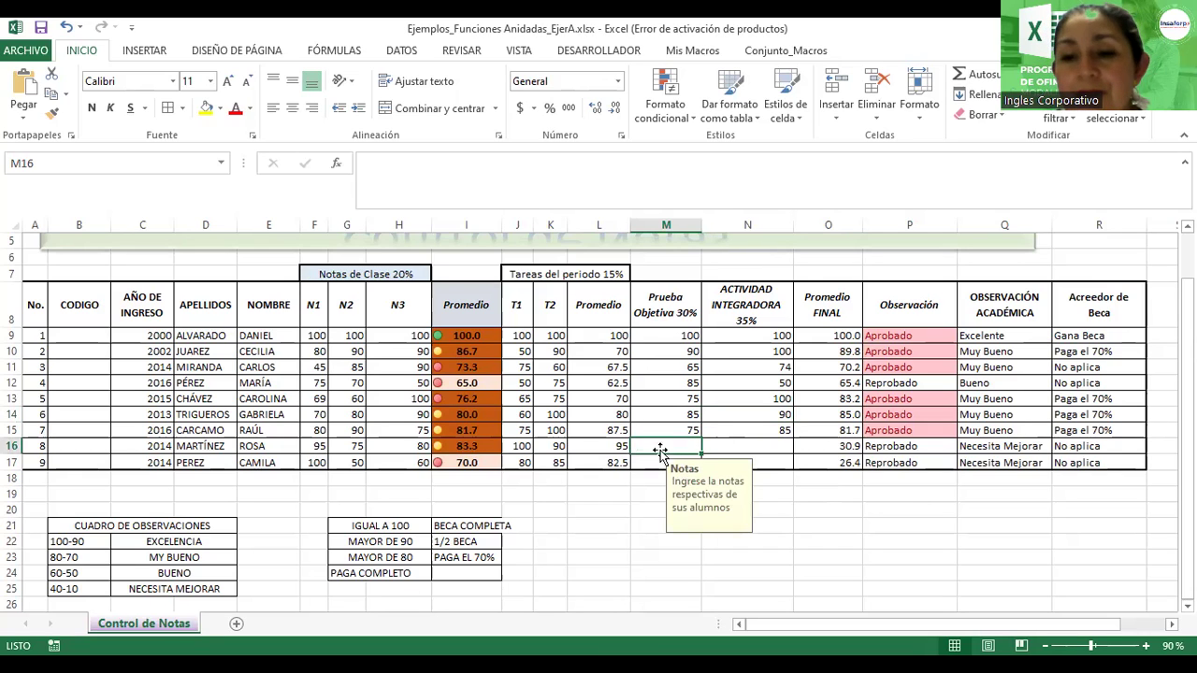
pyautogui.click(763, 448)
pyautogui.click(668, 447)
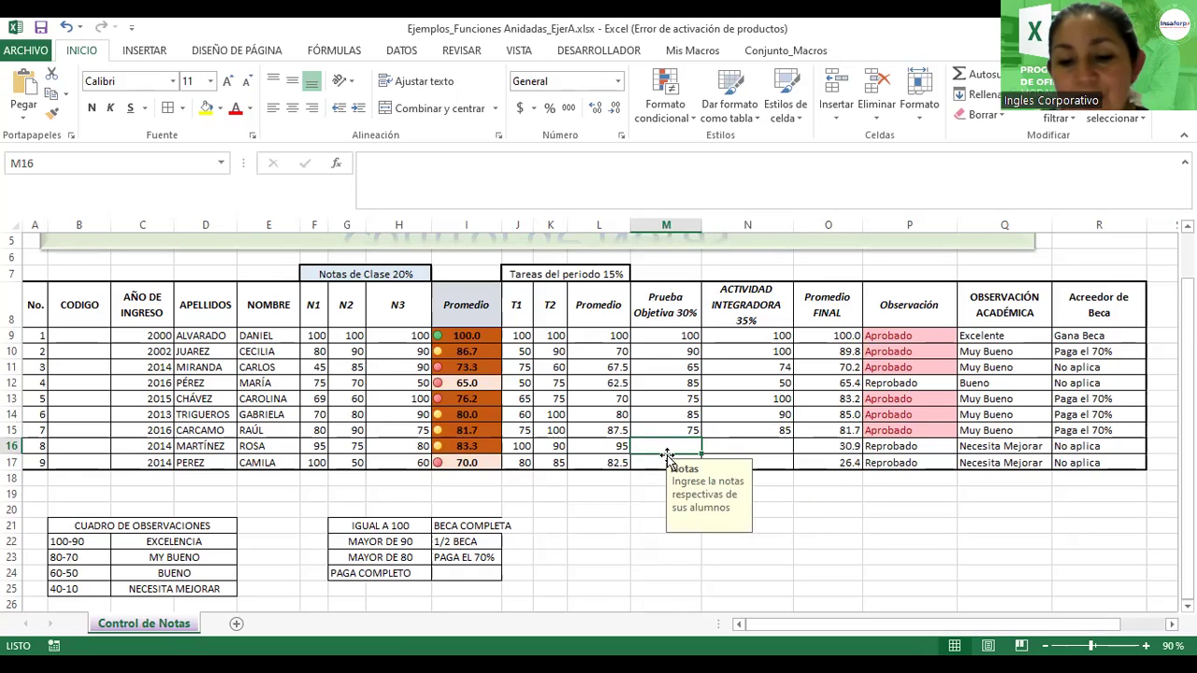
pyautogui.write('60')
pyautogui.press('Tab')
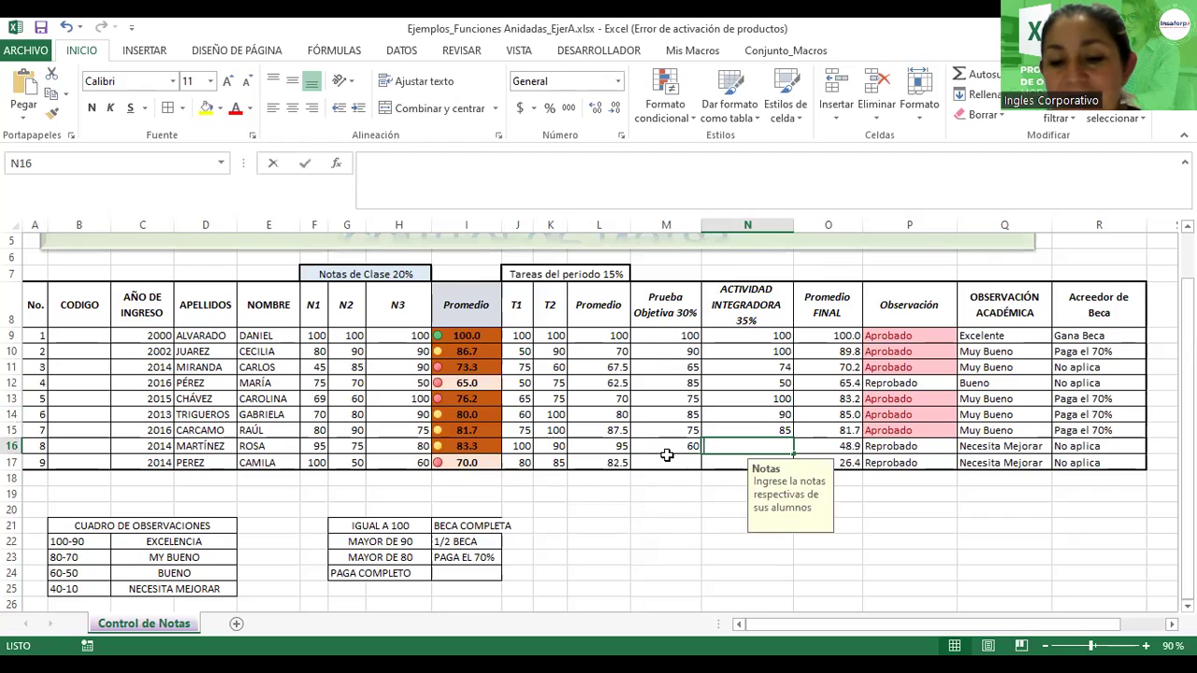
pyautogui.write('50')
pyautogui.press('Return')
# - Enter grades 35 in M17 and 75 in N17
pyautogui.click(667, 458)
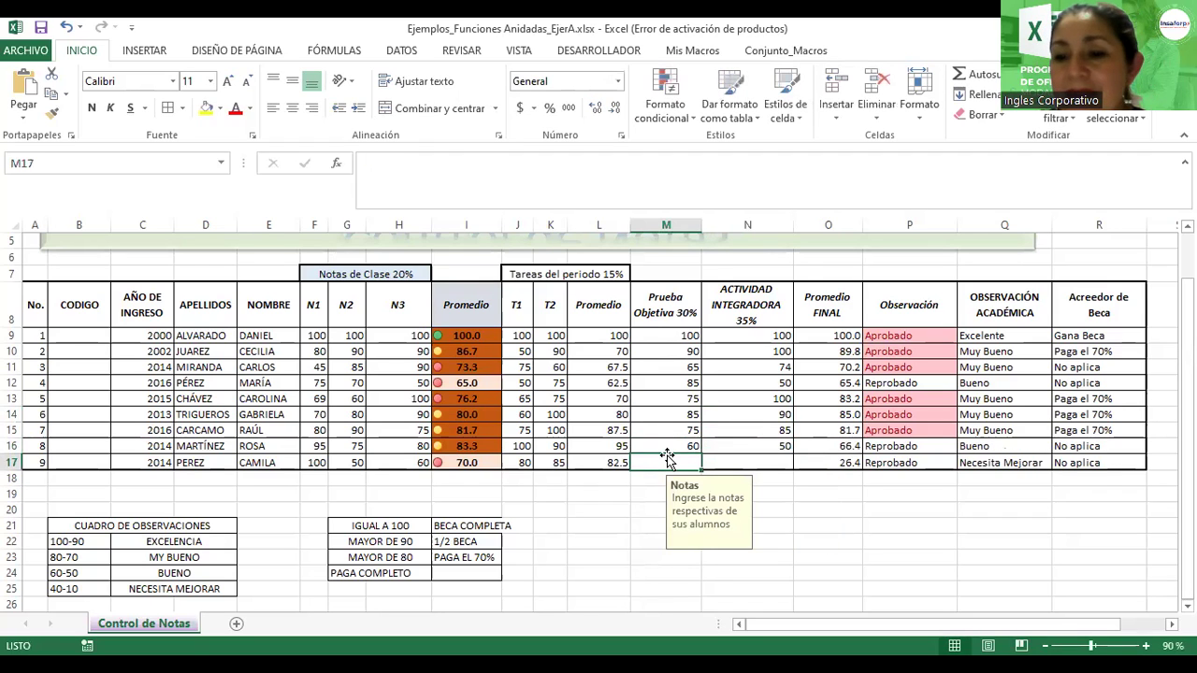
pyautogui.write('35')
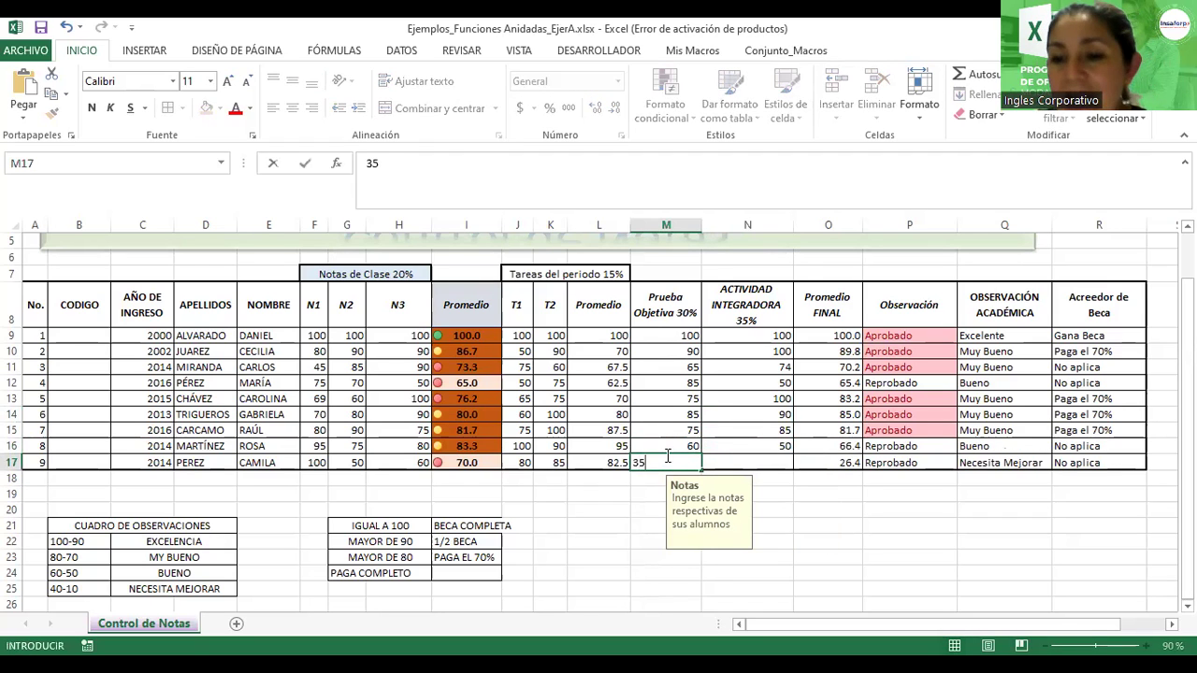
pyautogui.press('Tab')
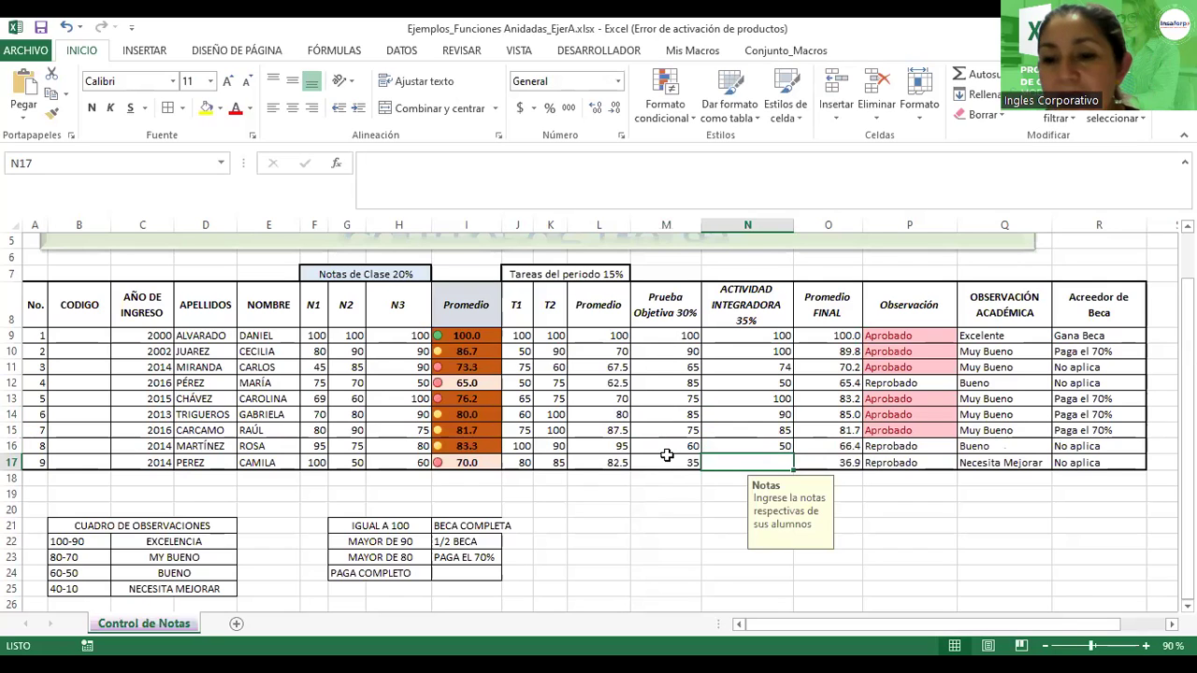
pyautogui.write('75')
pyautogui.press('Tab')
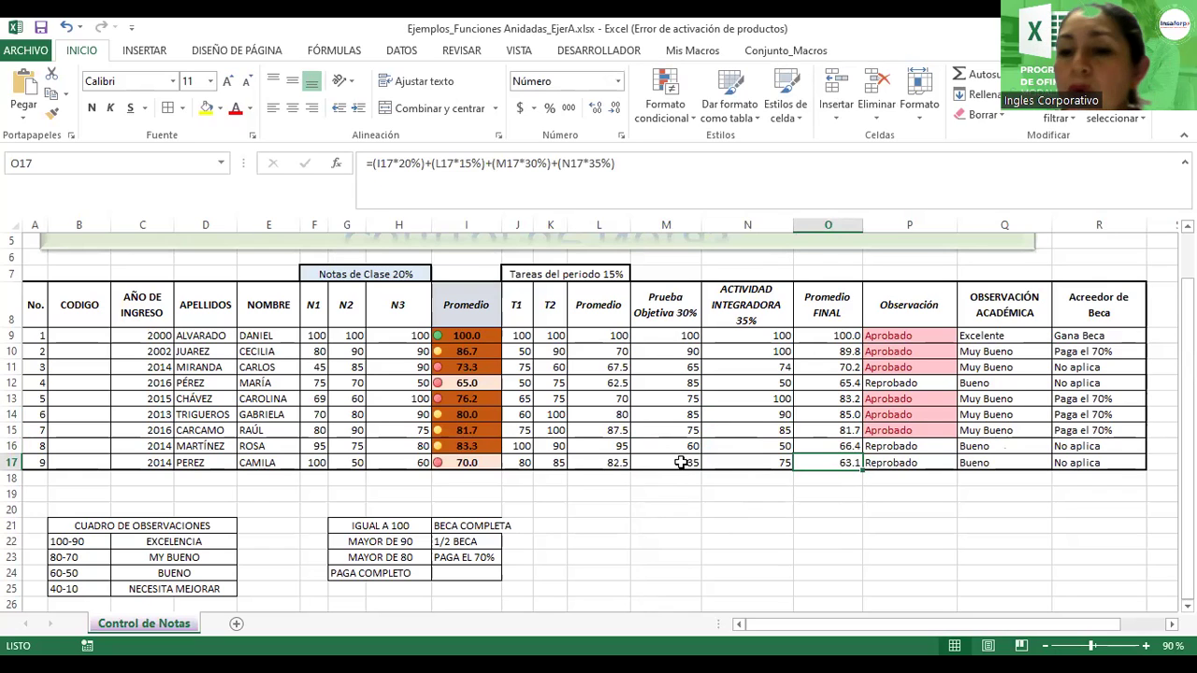
# - Review the pass/fail formulas in P16 and P17 and the rating formula in Q16
pyautogui.click(746, 443)
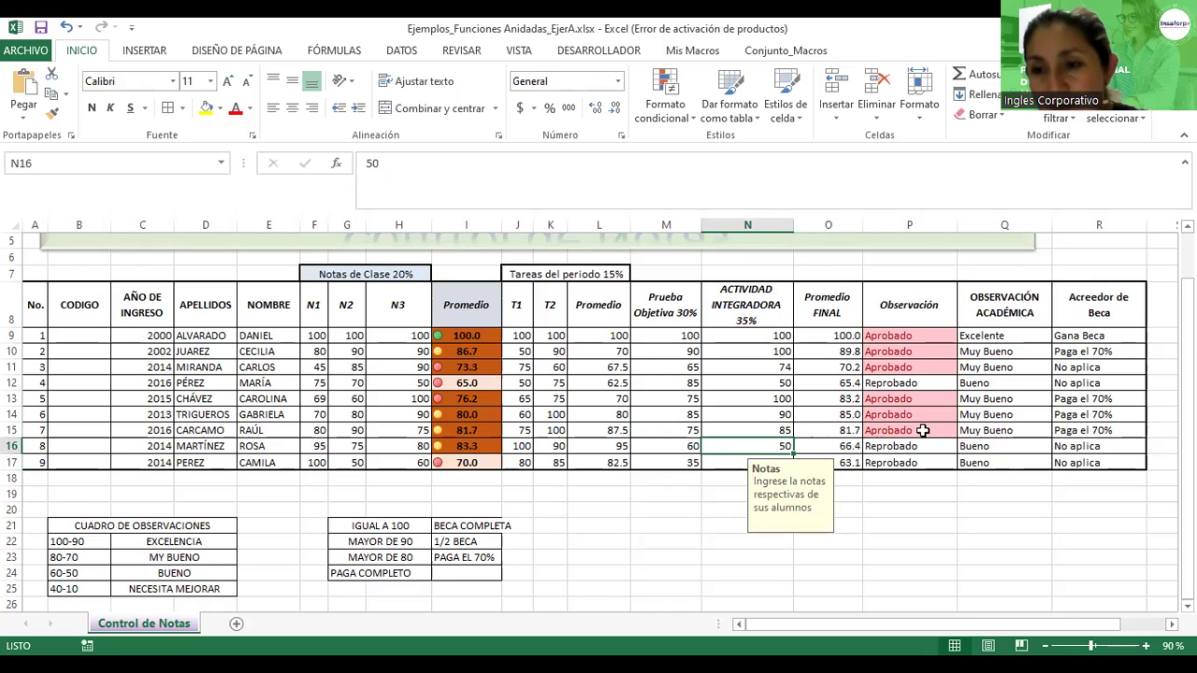
pyautogui.click(904, 447)
pyautogui.click(900, 462)
pyautogui.click(905, 447)
pyautogui.click(987, 449)
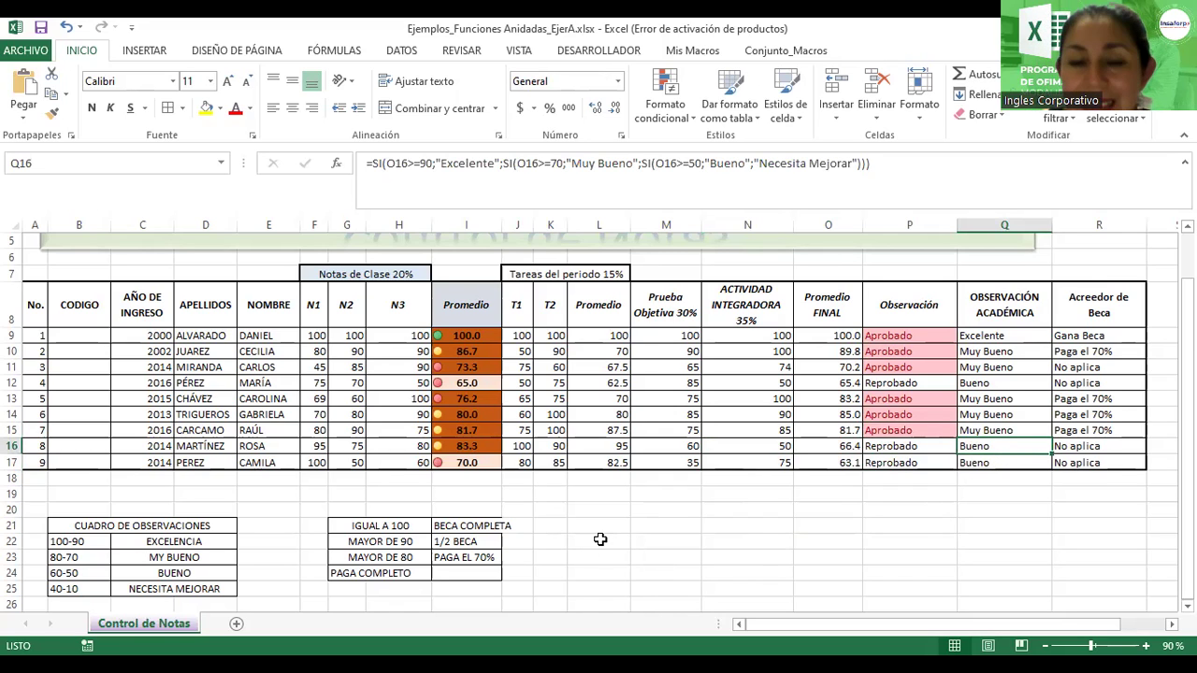
pyautogui.click(670, 496)
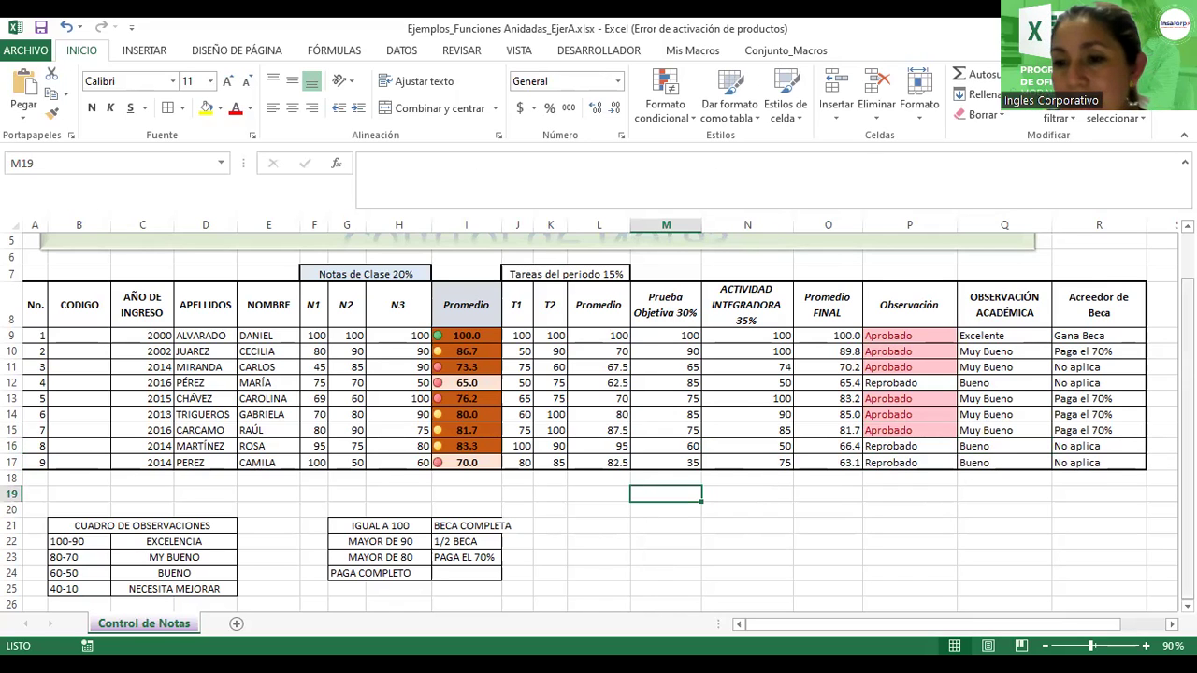
# - Select P9, zoom the sheet to 120%, and scroll right to the Observación and rating columns
pyautogui.scroll(1, 598, 421)
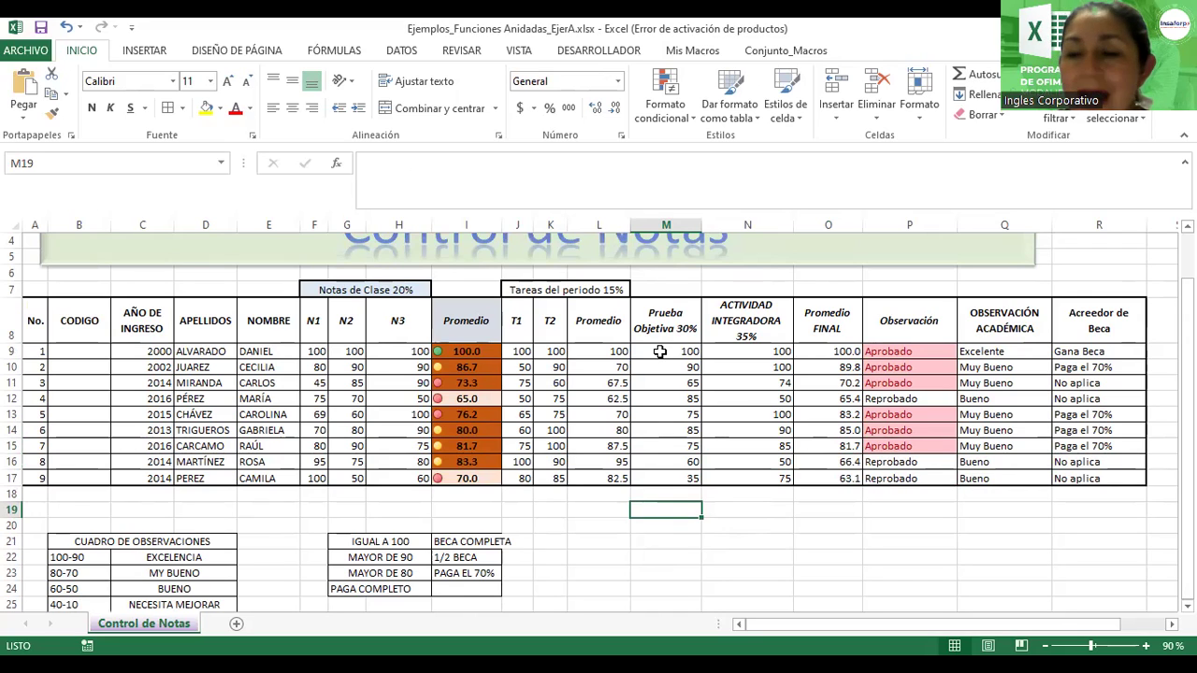
pyautogui.click(777, 414)
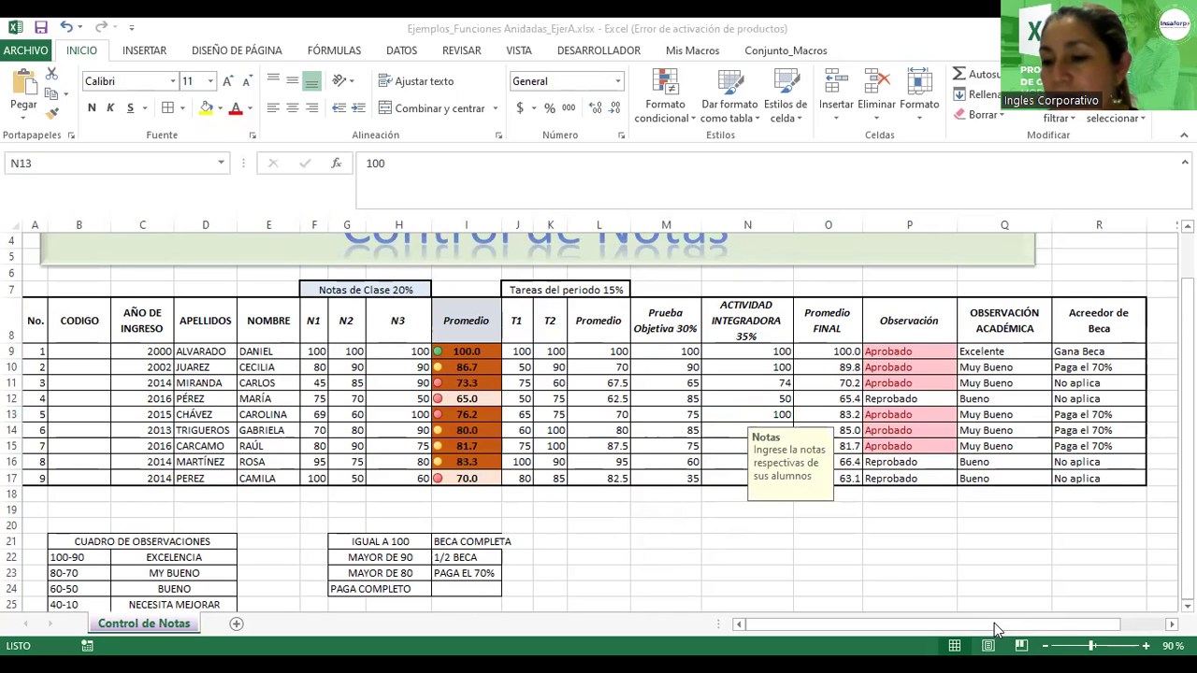
pyautogui.click(1058, 640)
pyautogui.hscroll(2, 1134, 628)
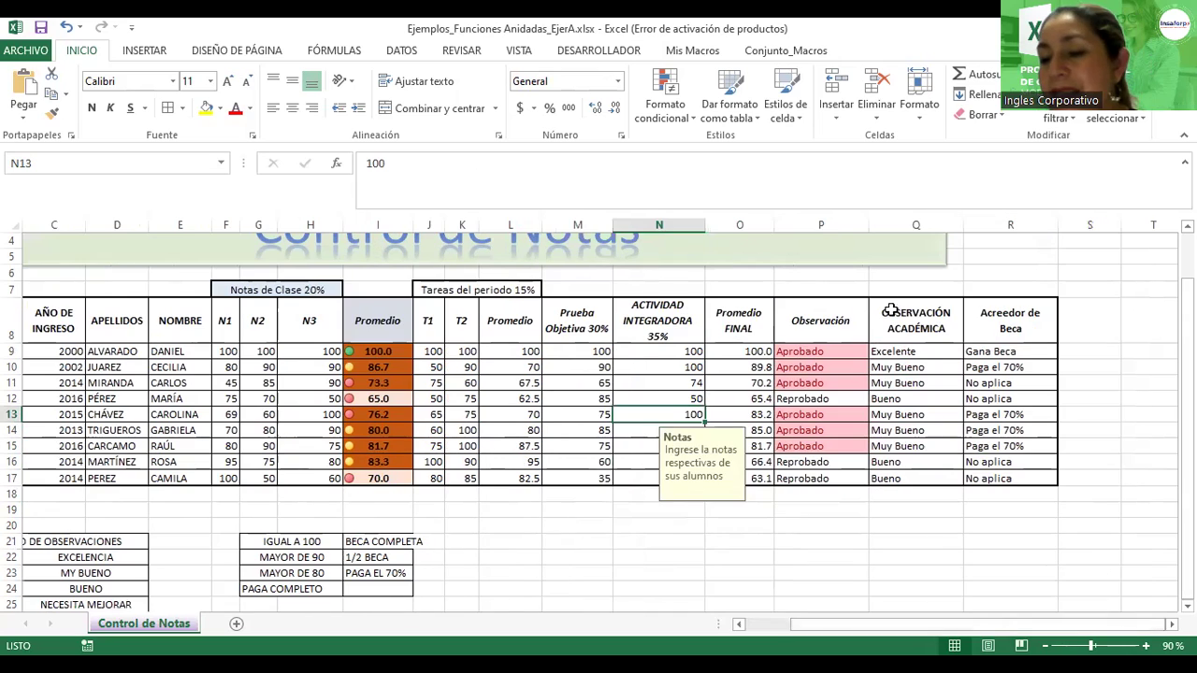
pyautogui.click(815, 350)
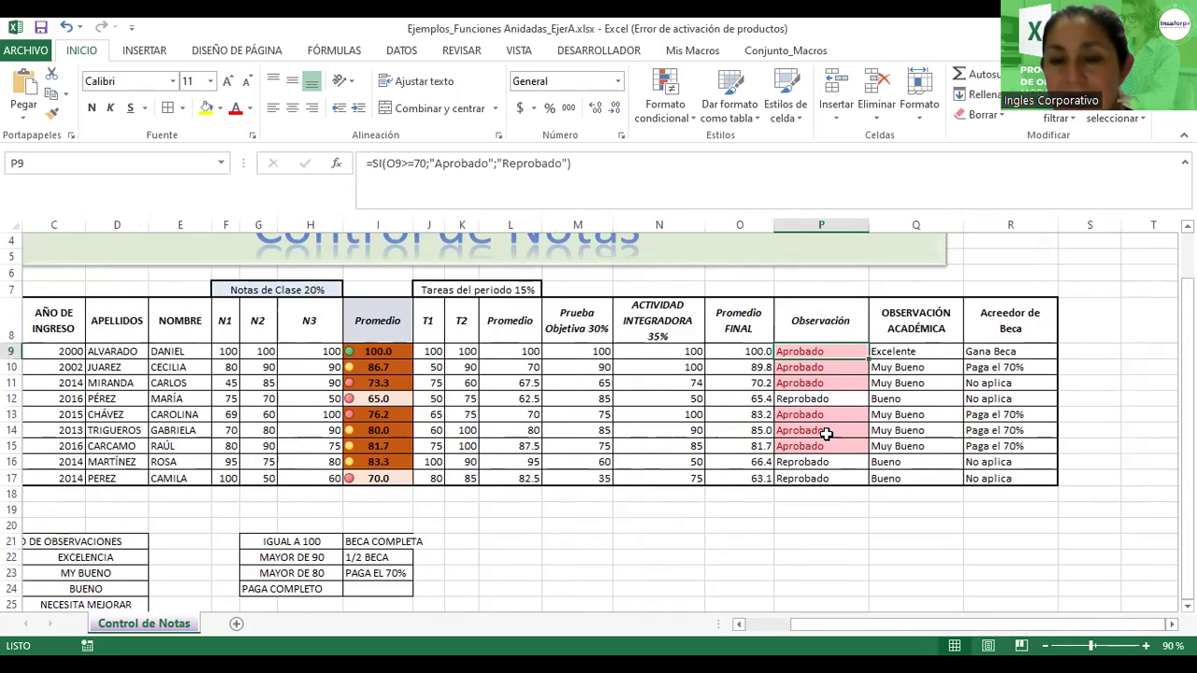
pyautogui.click(1146, 646)
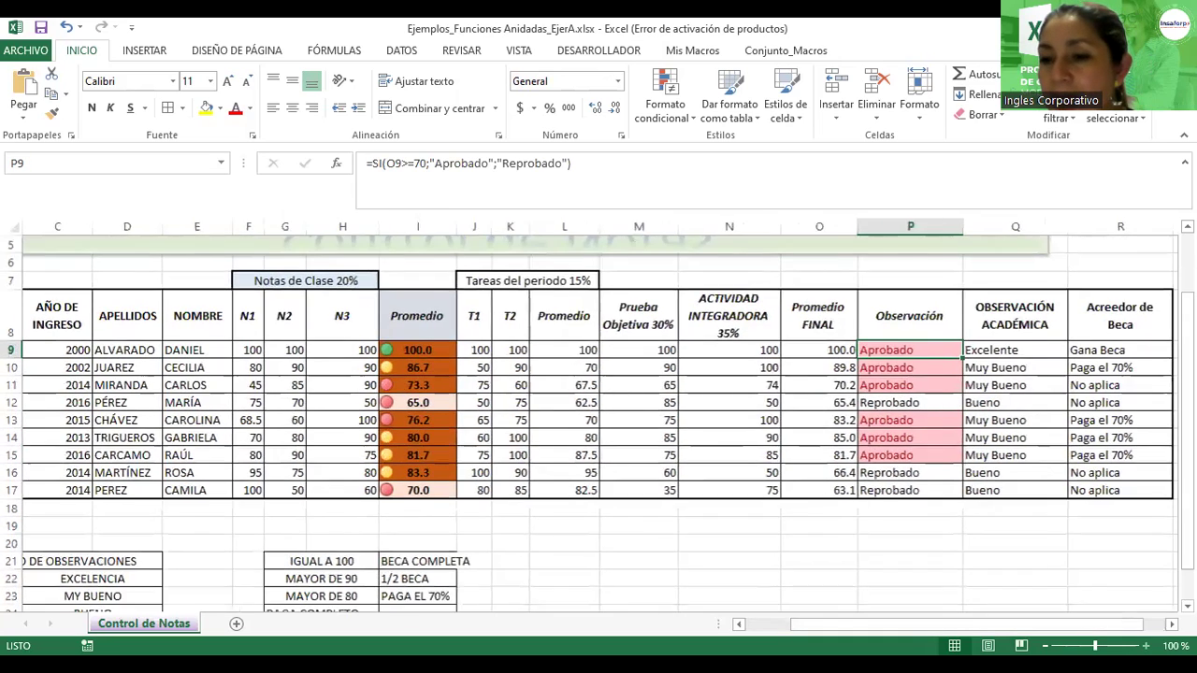
pyautogui.click(1146, 645)
pyautogui.click(1146, 645)
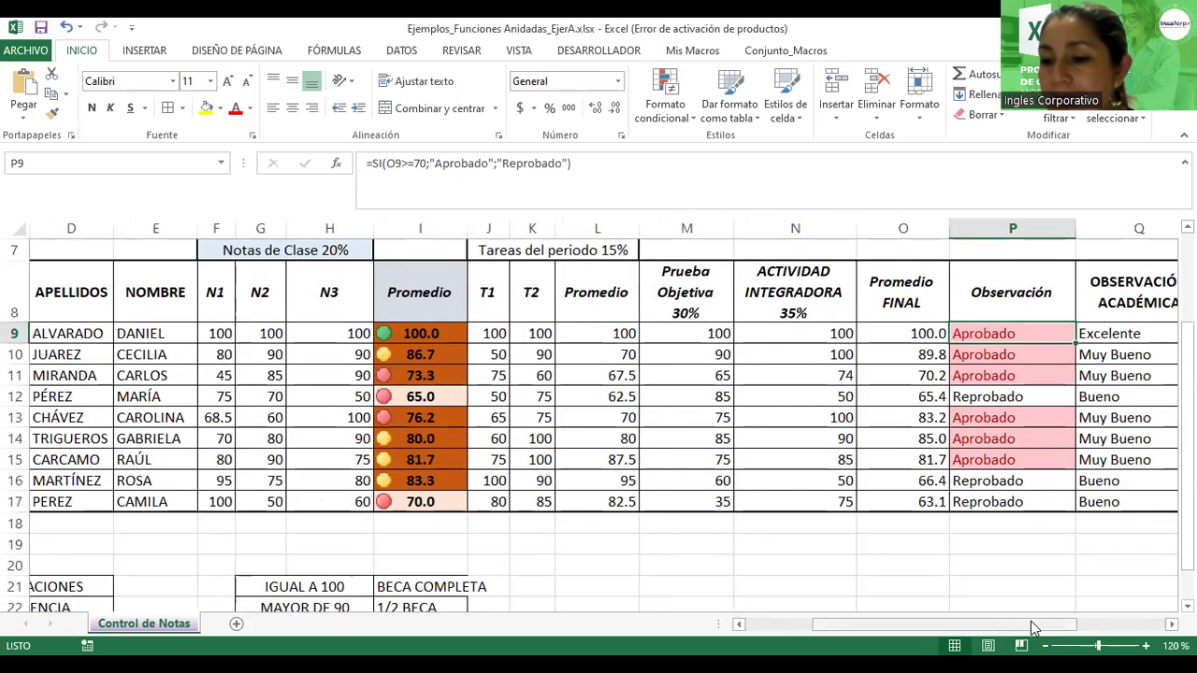
pyautogui.moveTo(1033, 628); pyautogui.dragTo(1090, 624)
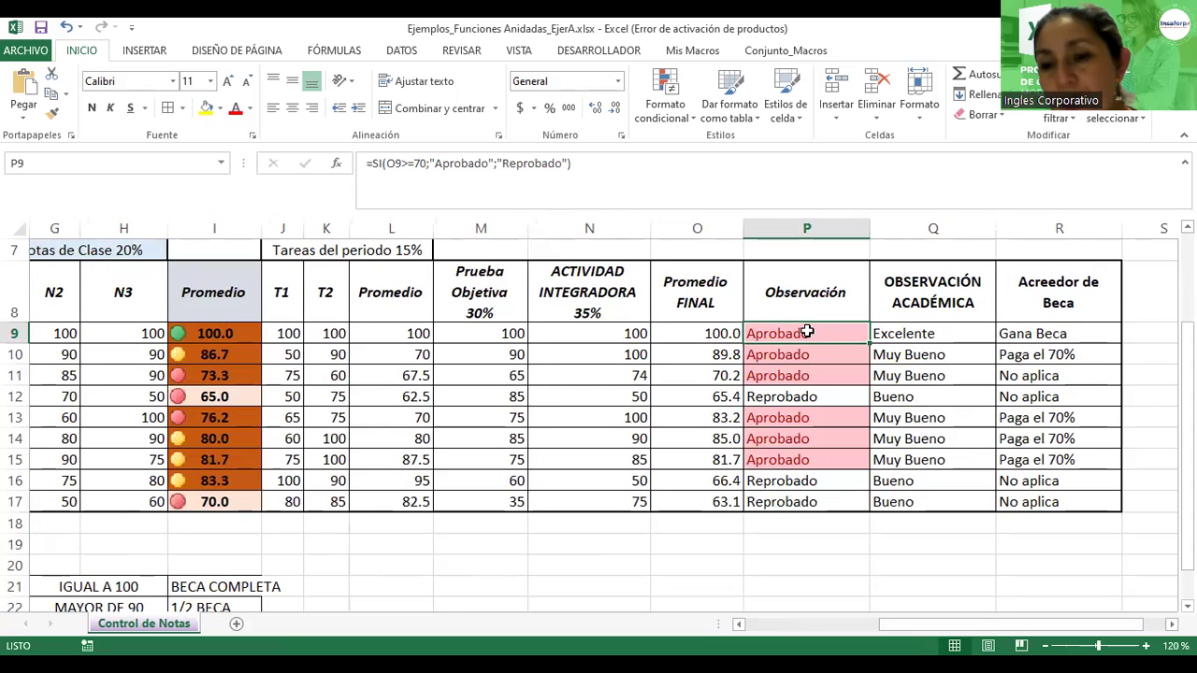
pyautogui.doubleClick(806, 333)
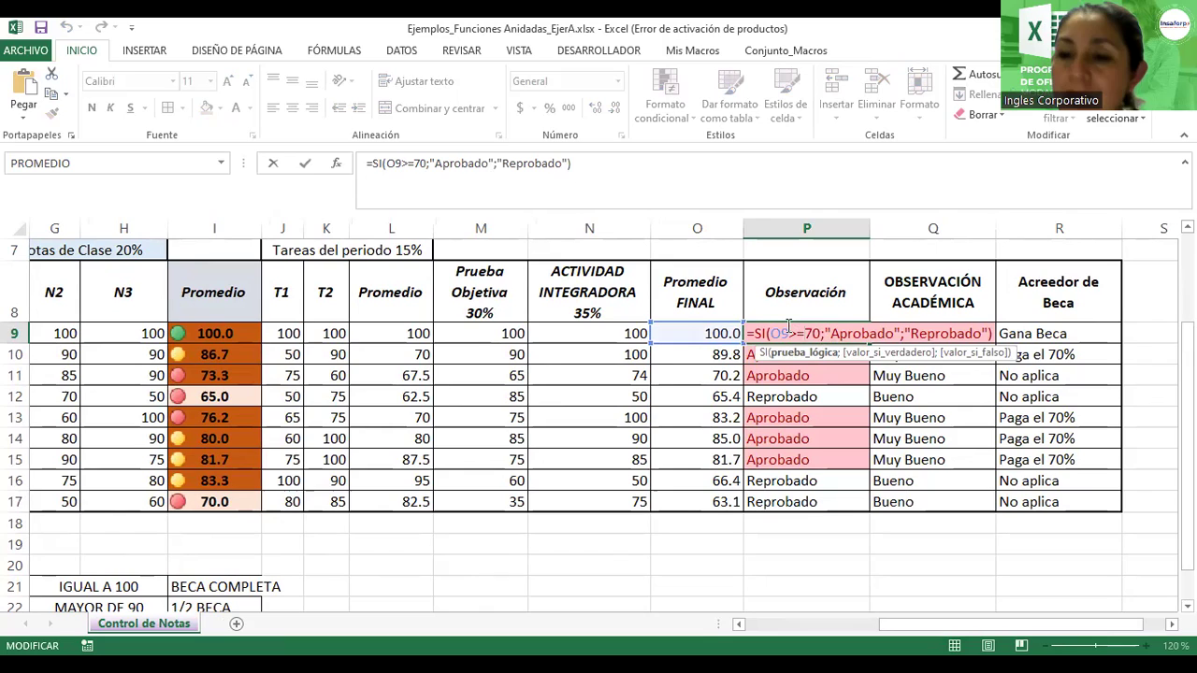
pyautogui.moveTo(826, 333); pyautogui.dragTo(981, 333)
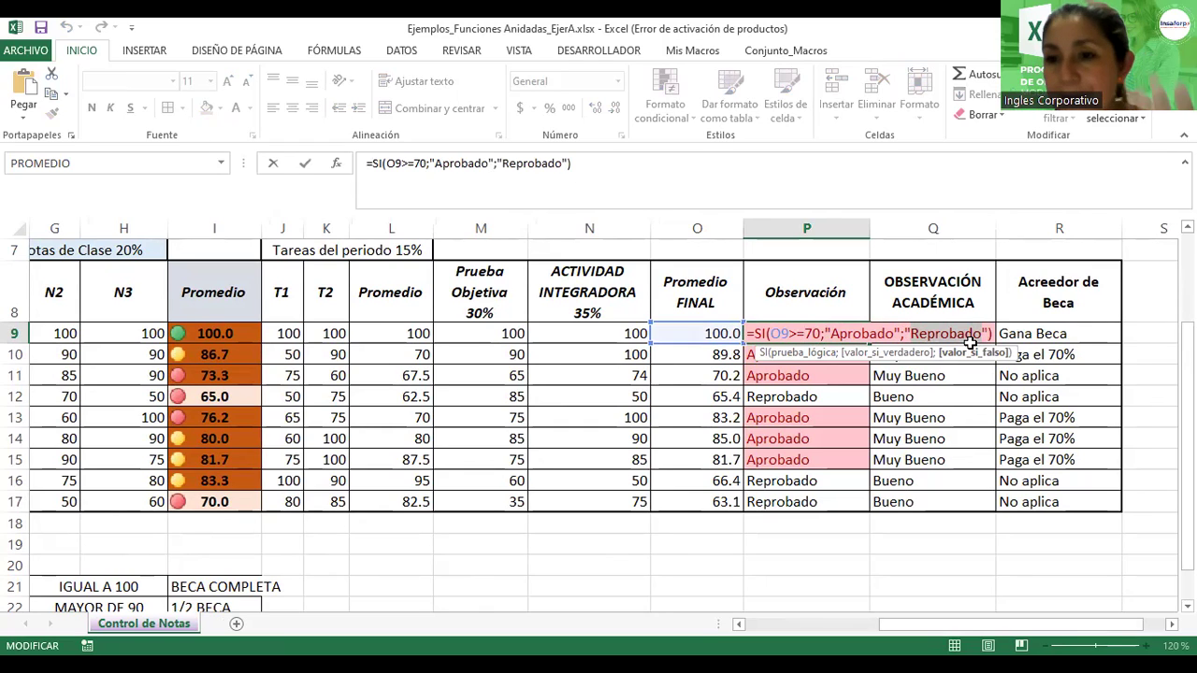
# - Open Q9's nested academic rating formula in edit mode and scroll to show all of it
pyautogui.press('Return')
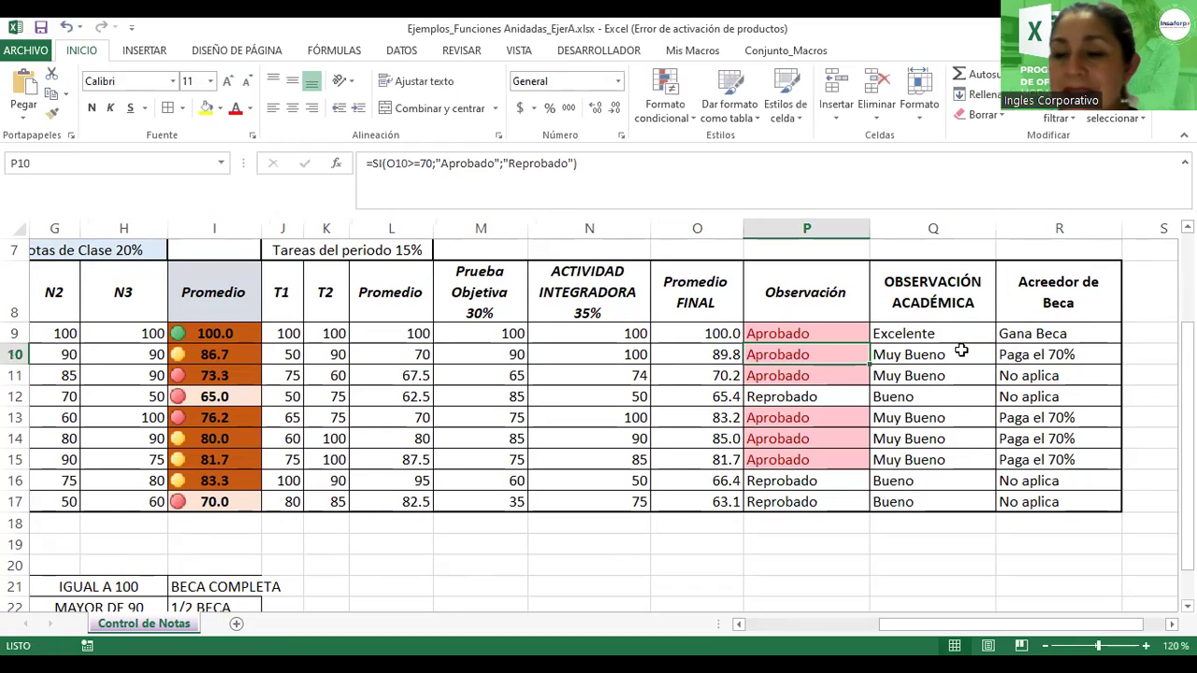
pyautogui.click(954, 329)
pyautogui.doubleClick(954, 329)
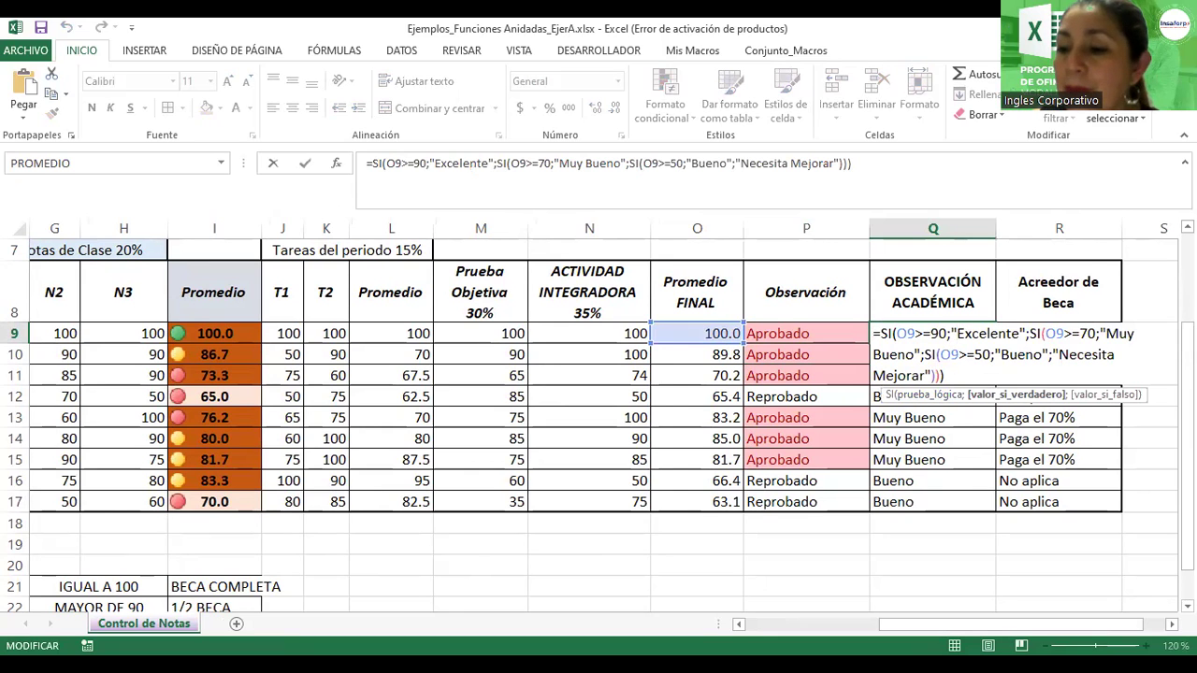
pyautogui.click(1172, 624)
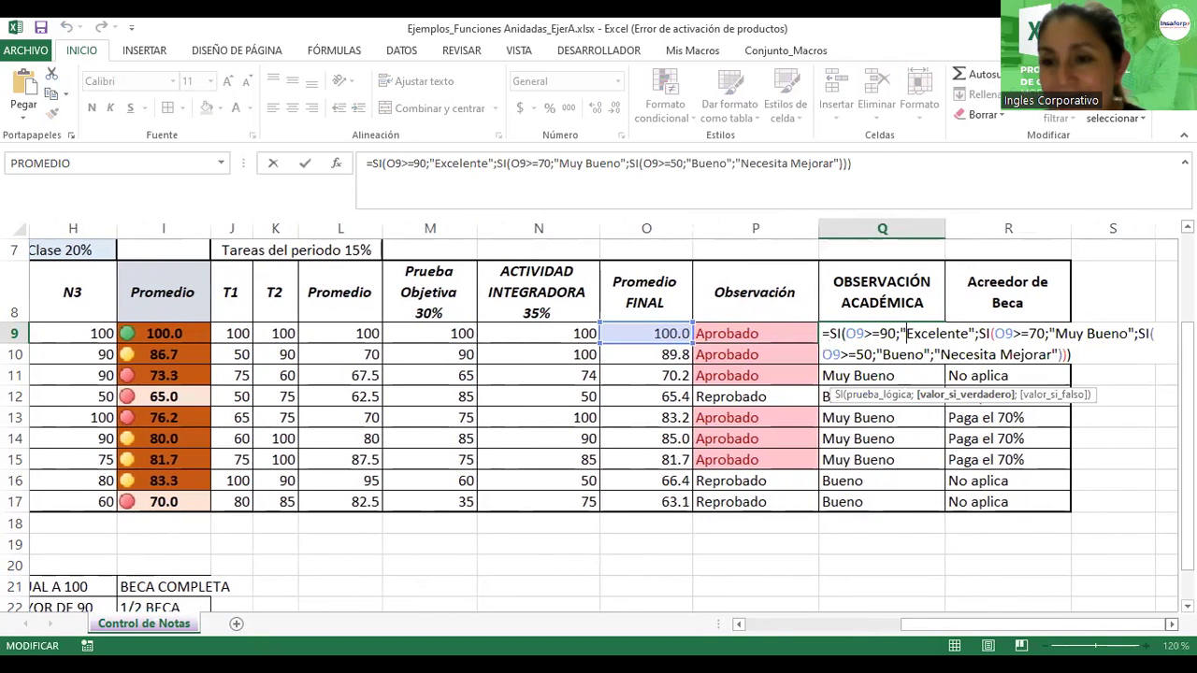
pyautogui.click(1172, 624)
pyautogui.click(1172, 624)
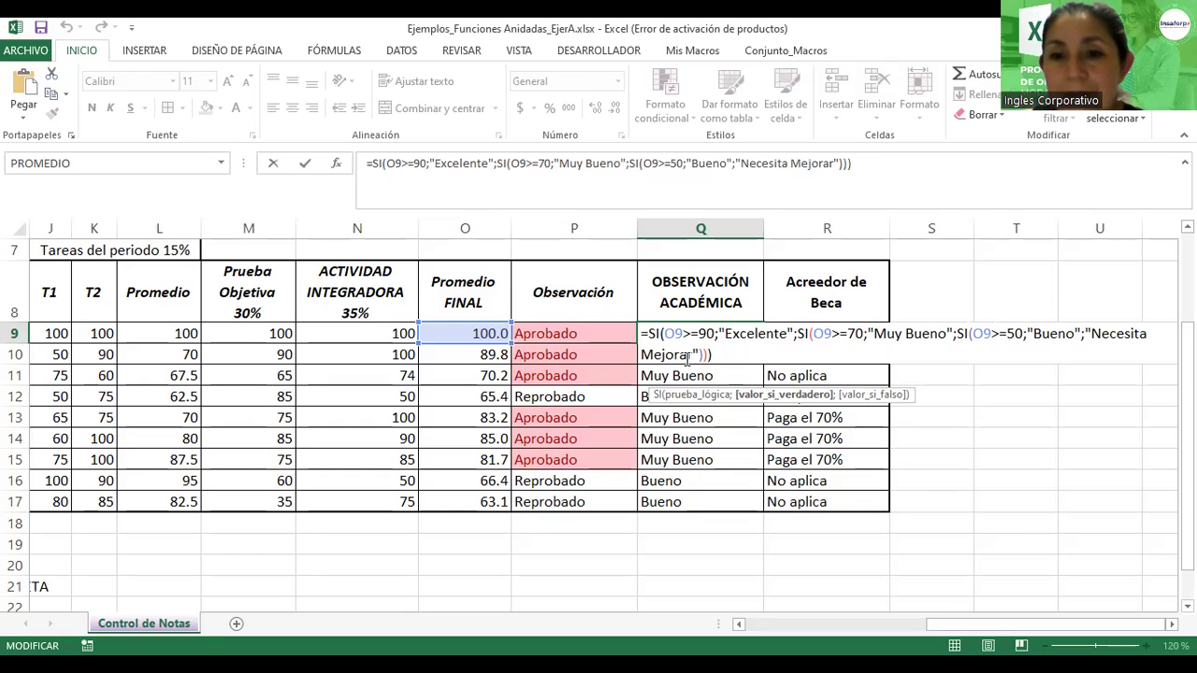
# - Leave Q9's formula unchanged
pyautogui.press('Return')
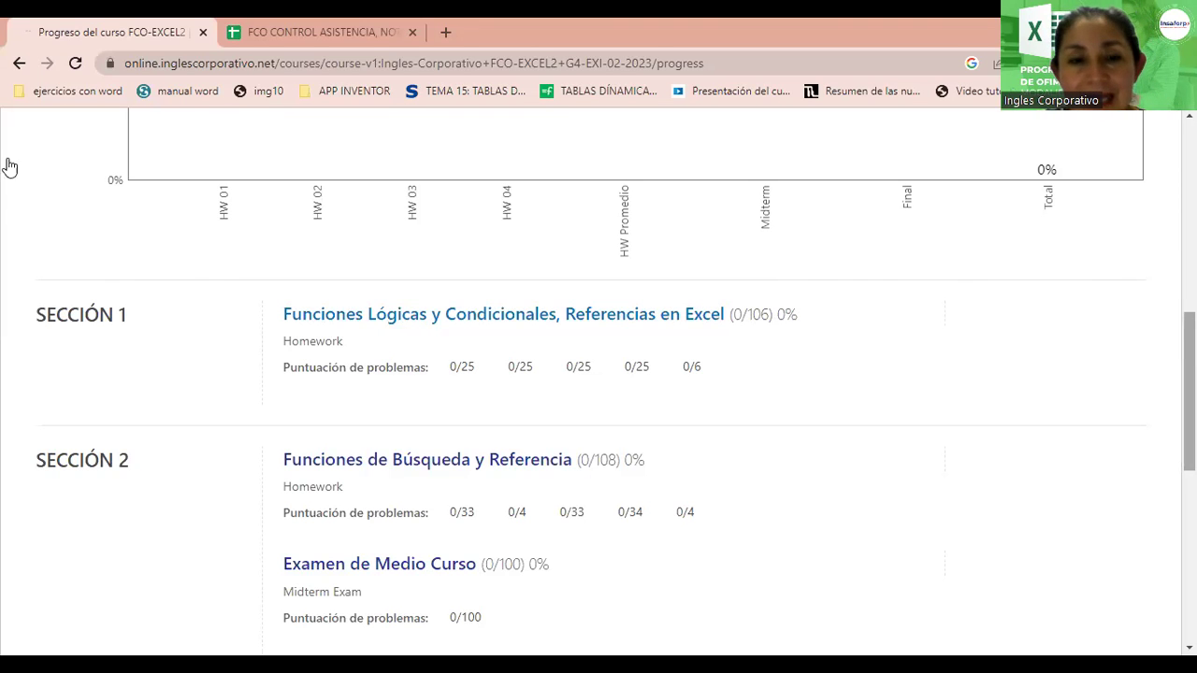
# - Open the Funciones Lógicas y Condicionales, Referencias en Excel lesson and scroll through its nested SI example
pyautogui.scroll(5, 86, 197)
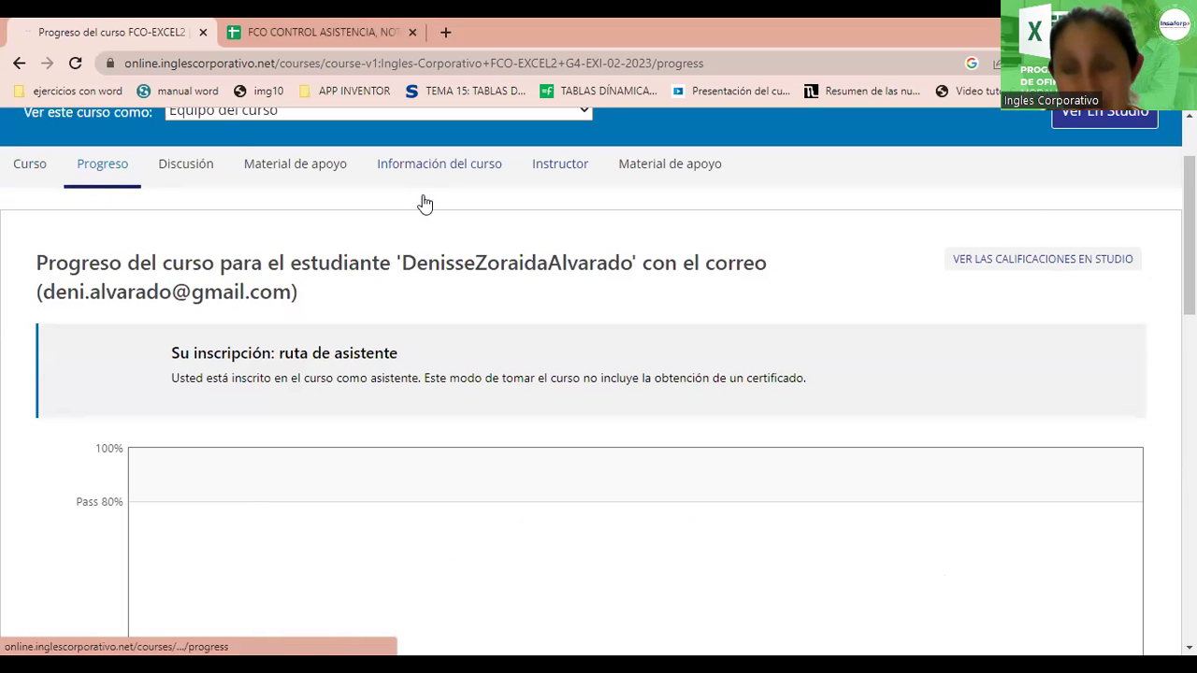
pyautogui.scroll(-7, 658, 372)
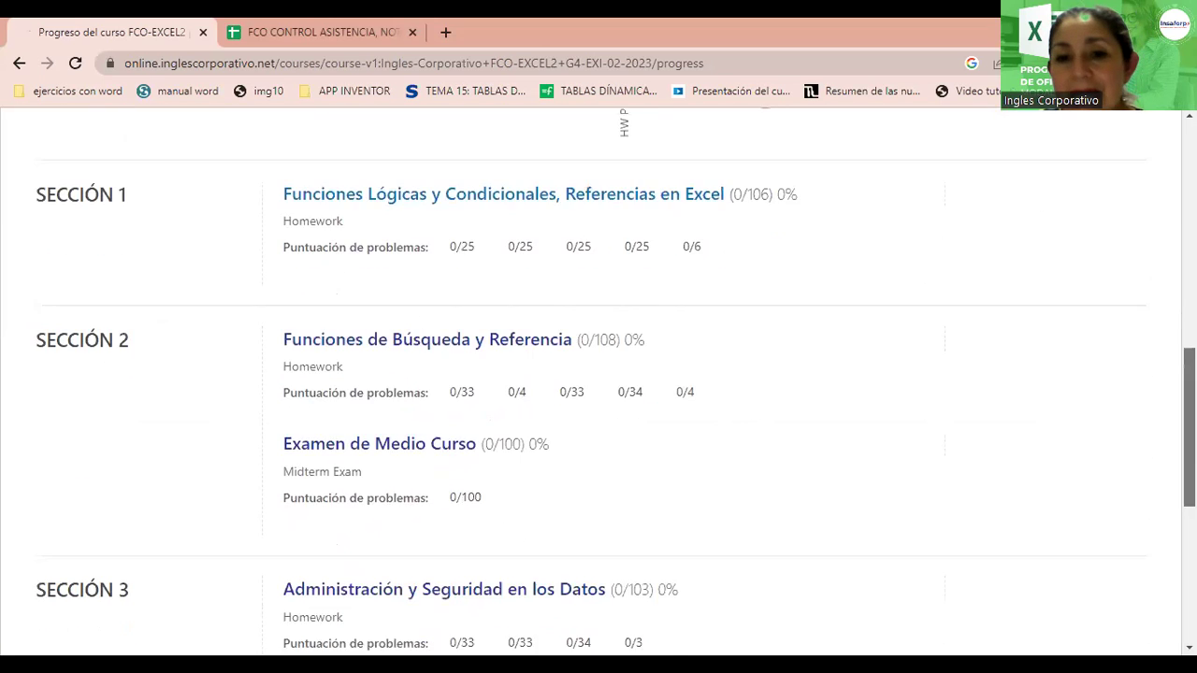
pyautogui.scroll(1, 657, 373)
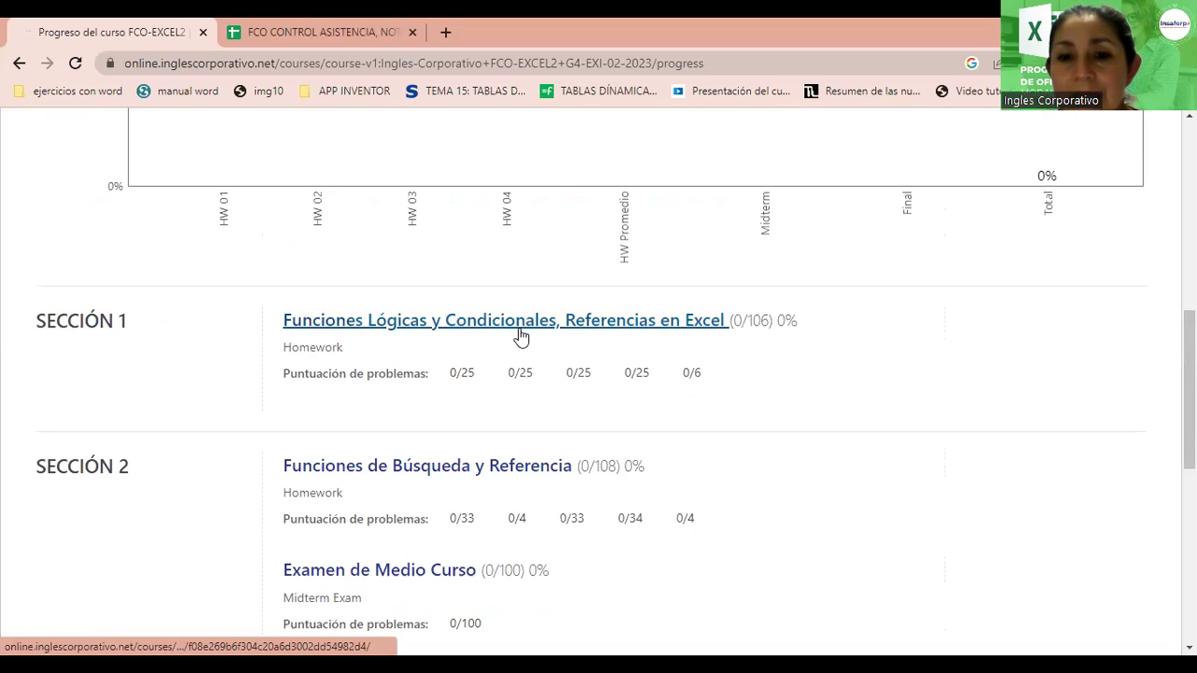
pyautogui.click(521, 338)
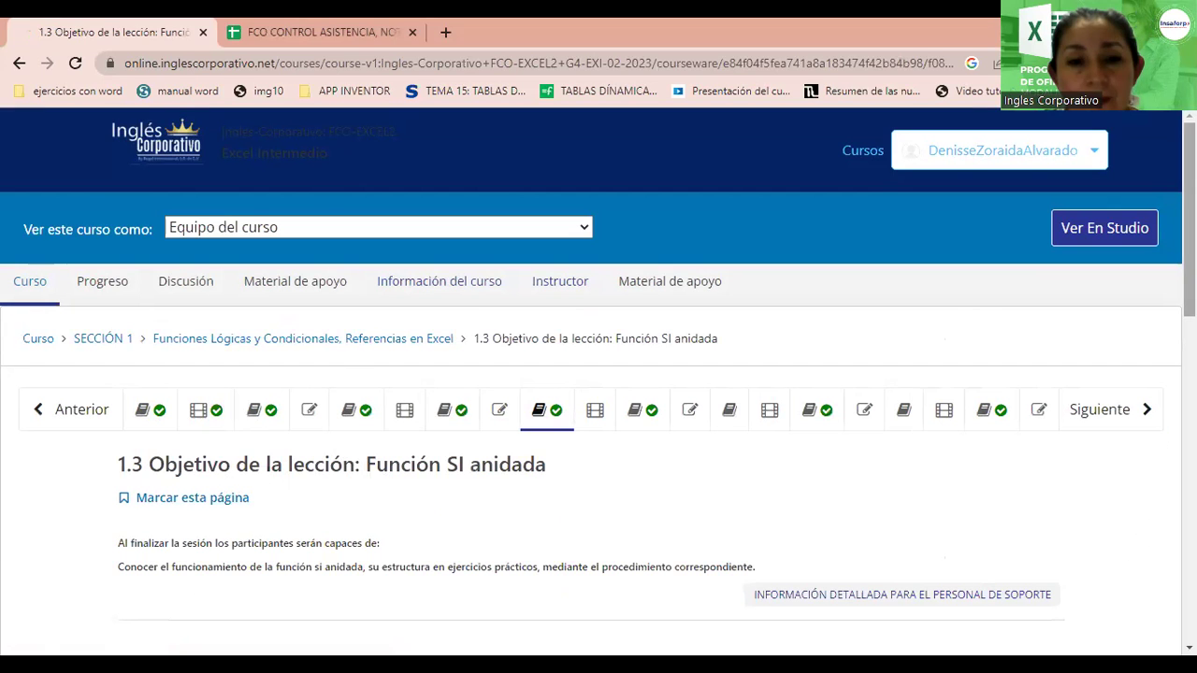
pyautogui.scroll(-3, 1157, 443)
pyautogui.scroll(-1, 598, 382)
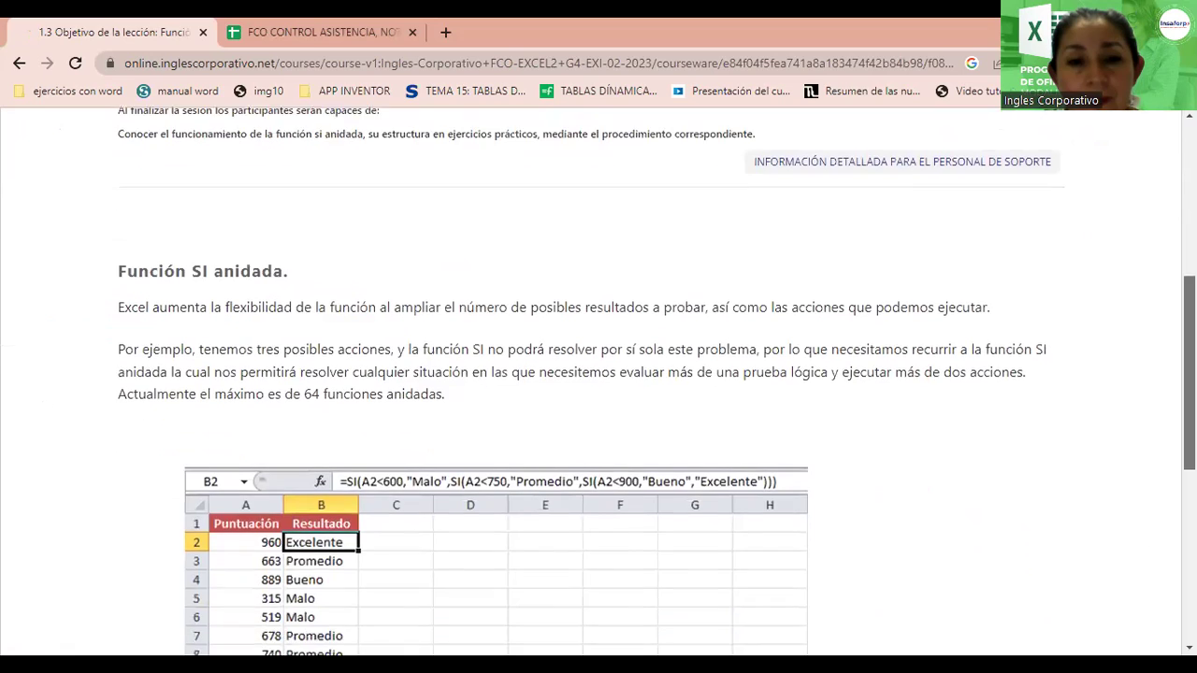
pyautogui.scroll(-4, 599, 382)
pyautogui.scroll(4, 153, 500)
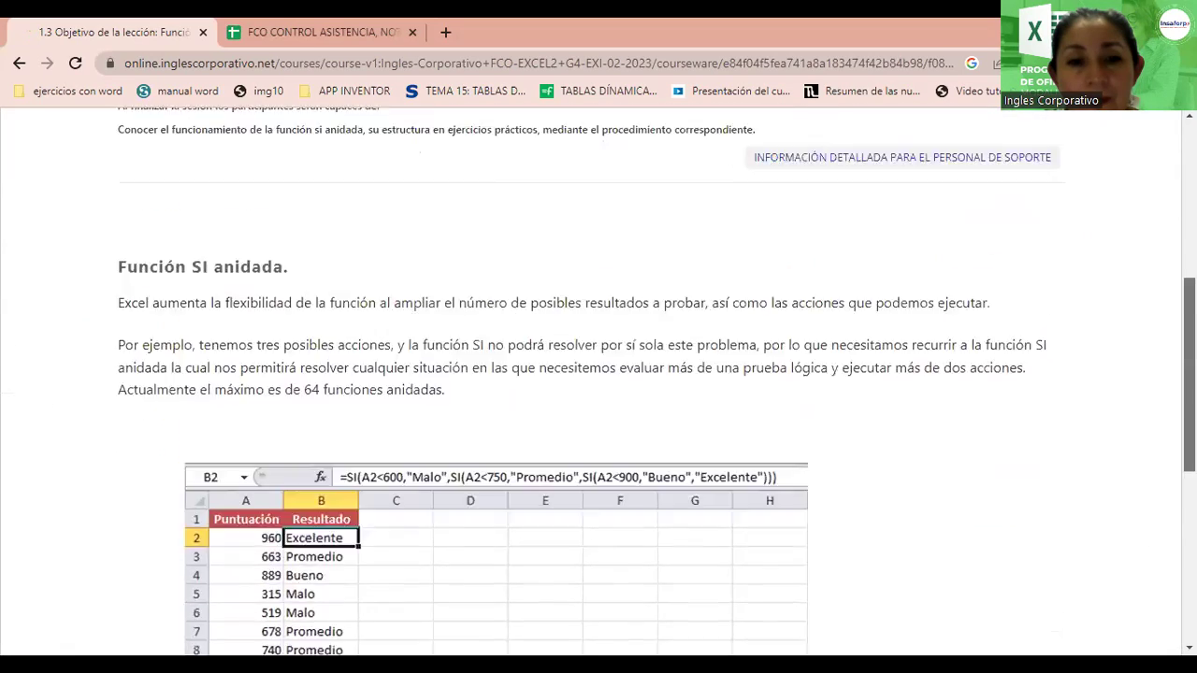
pyautogui.scroll(3, 153, 499)
pyautogui.scroll(1, 152, 499)
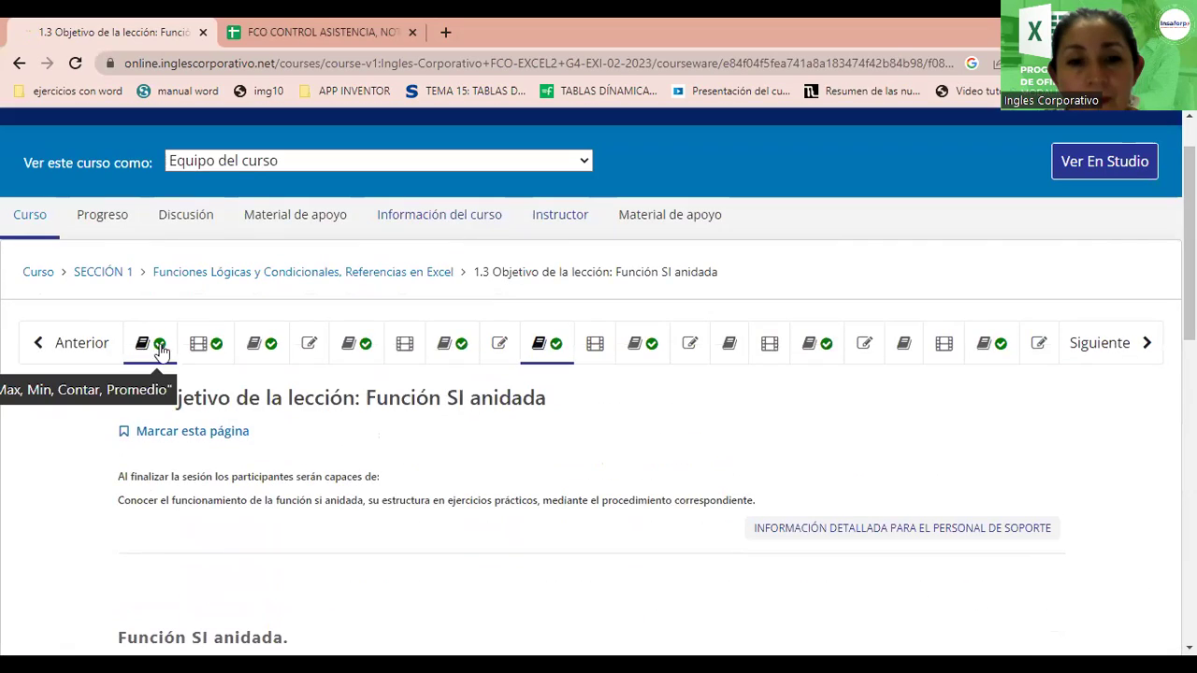